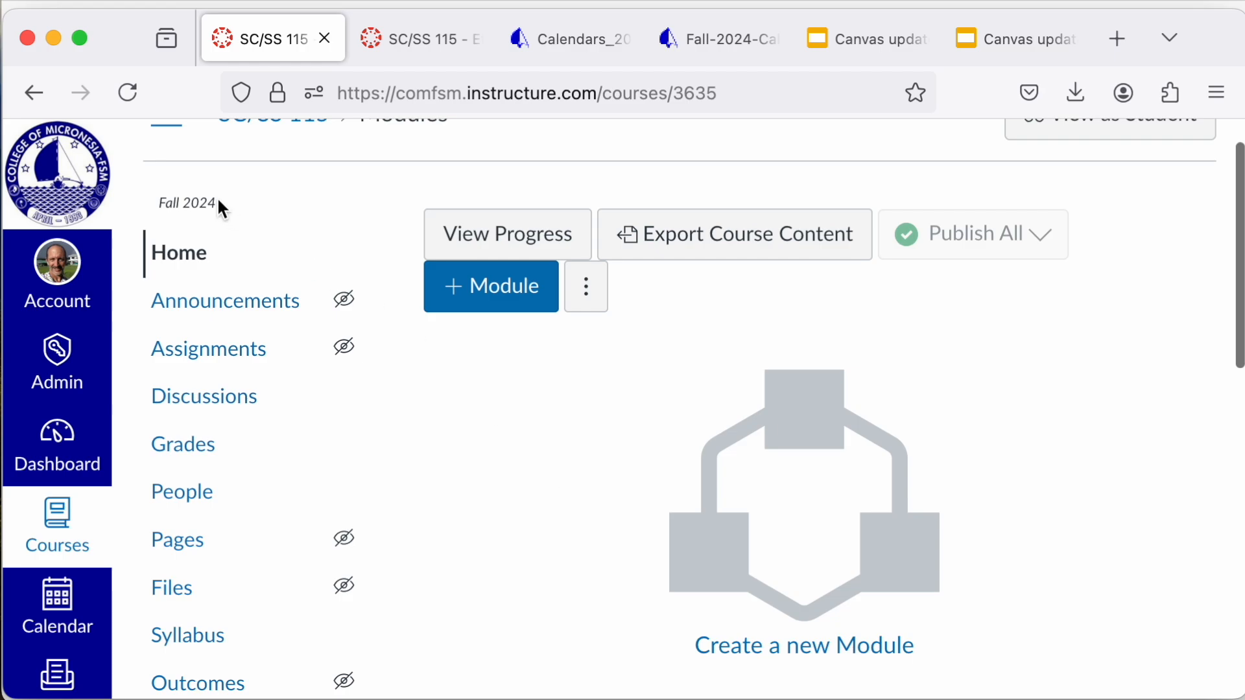
Step: Start importing existing content into the SC/SS 115 course, with Copy a Canvas Course as the content type
scroll(560, 514, "down", 5)
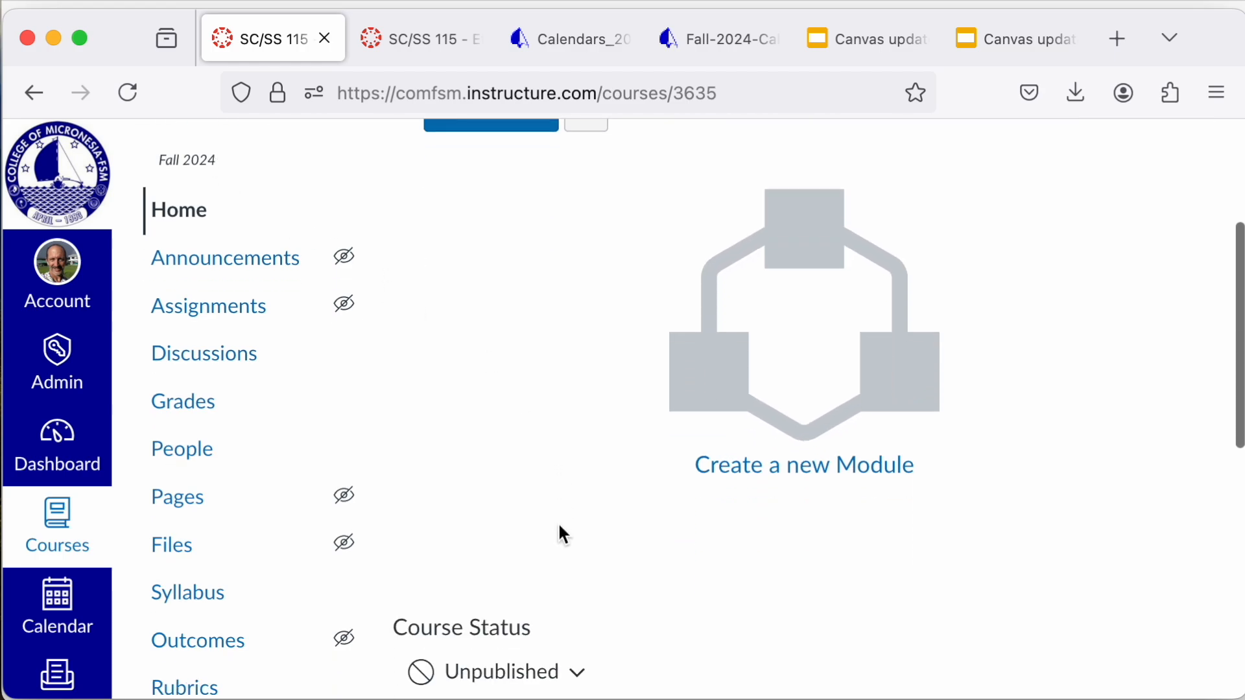
scroll(563, 534, "down", 5)
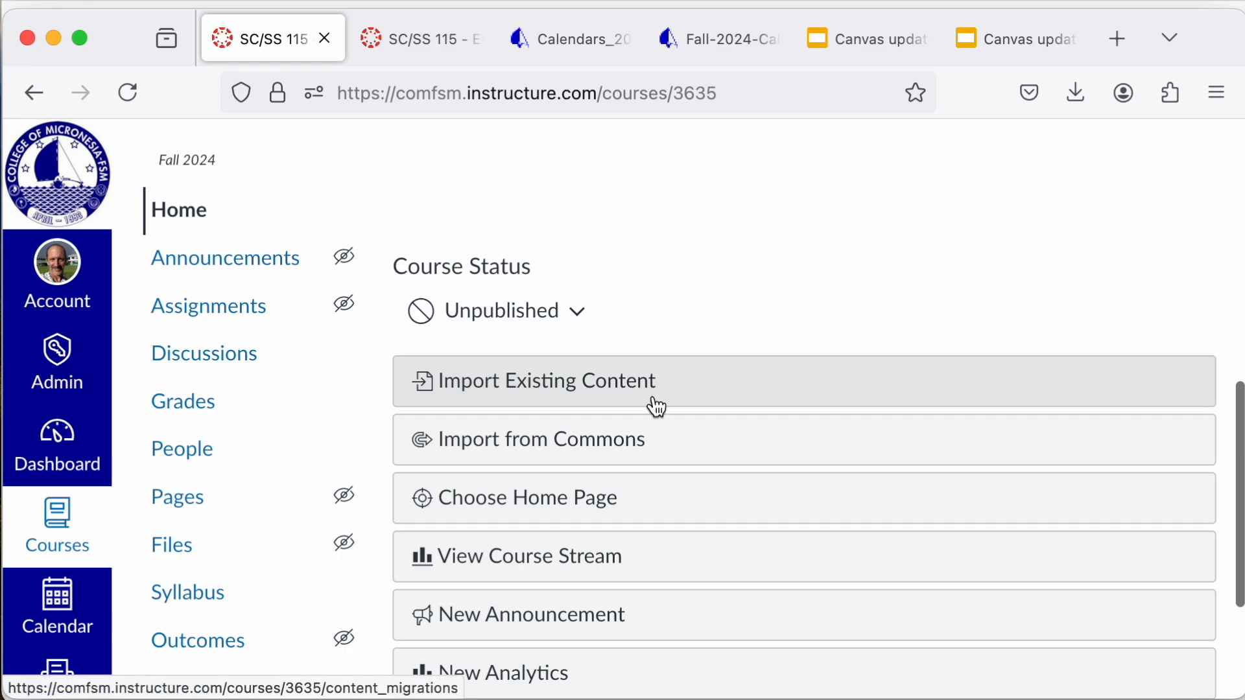
left_click(655, 404)
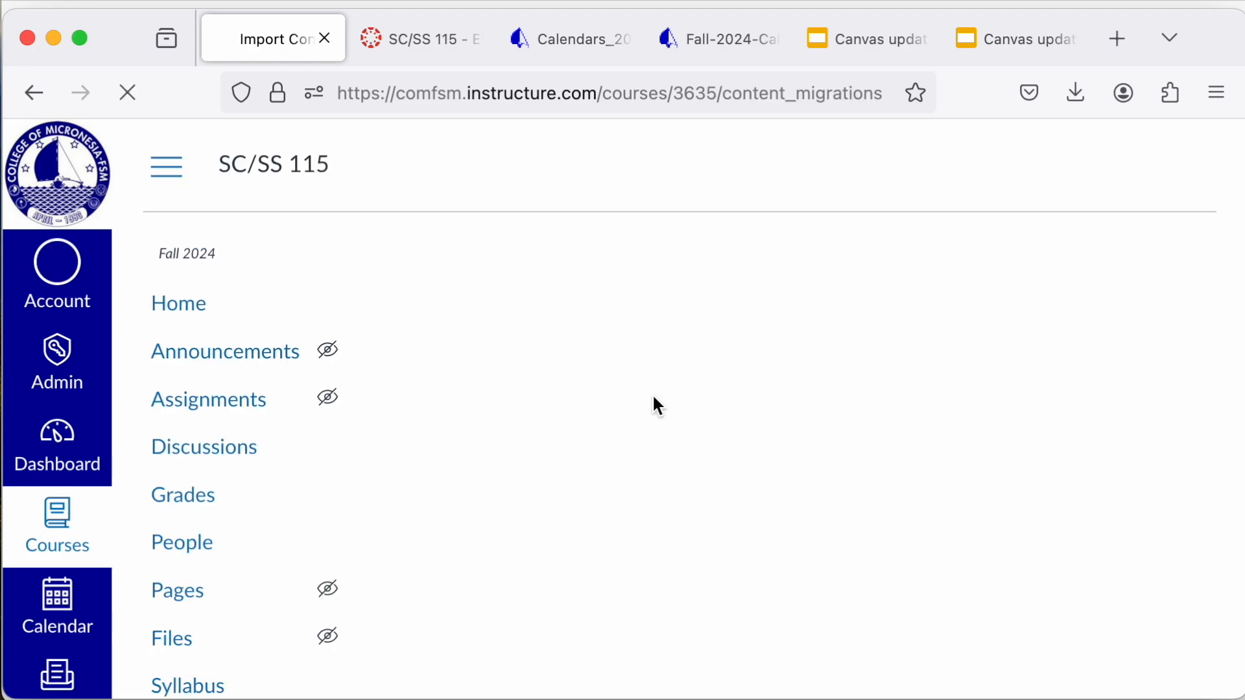
left_click(736, 360)
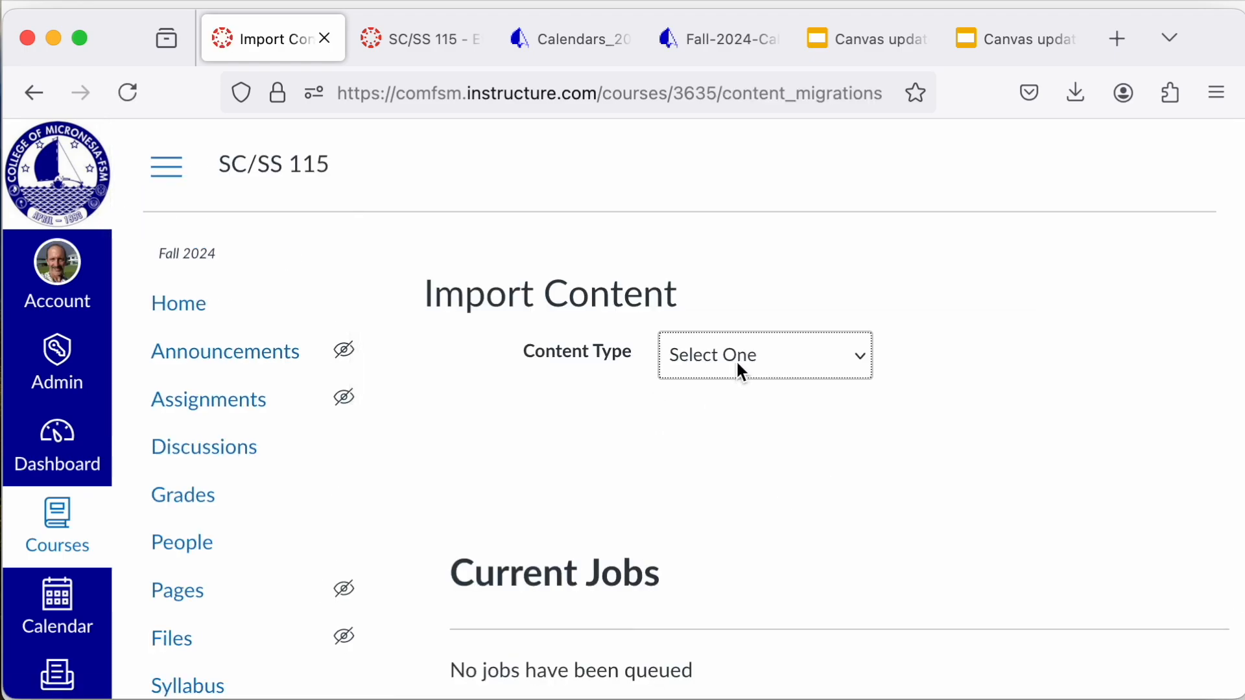
left_click(746, 376)
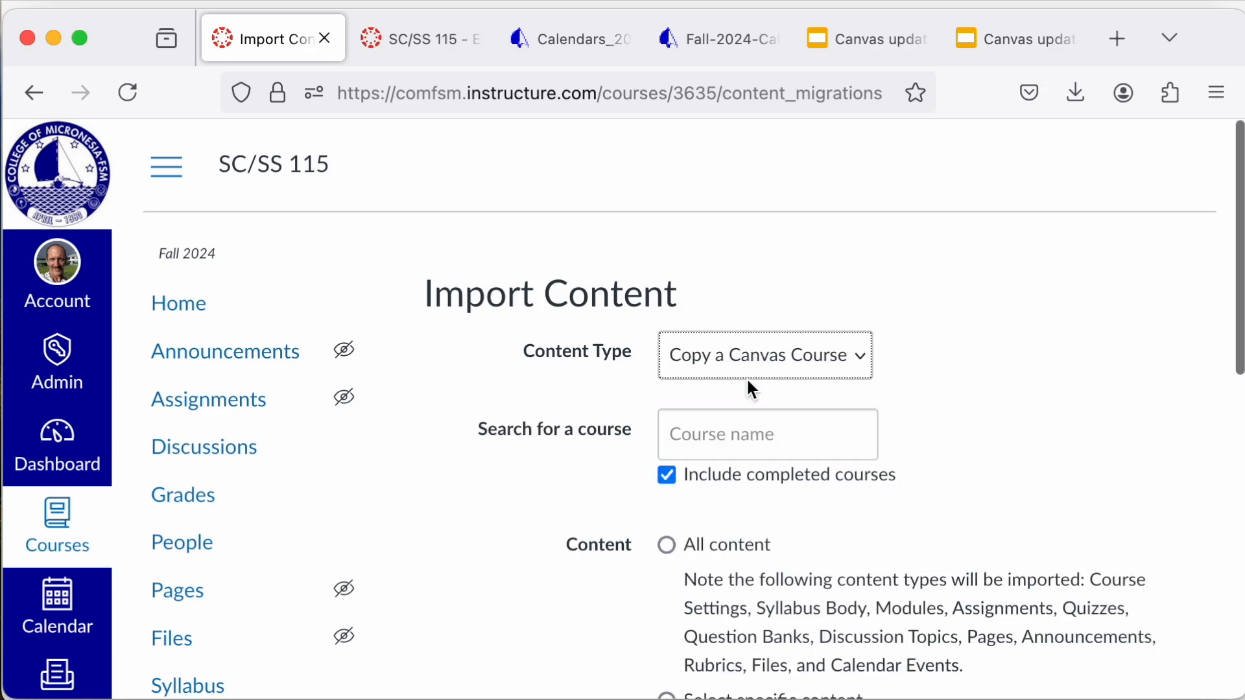
Step: Search for SC/SS 115 and choose the Spring 2024 SC/SS 115 - Ethnobotany course as the copy source
left_click(797, 430)
type("SC")
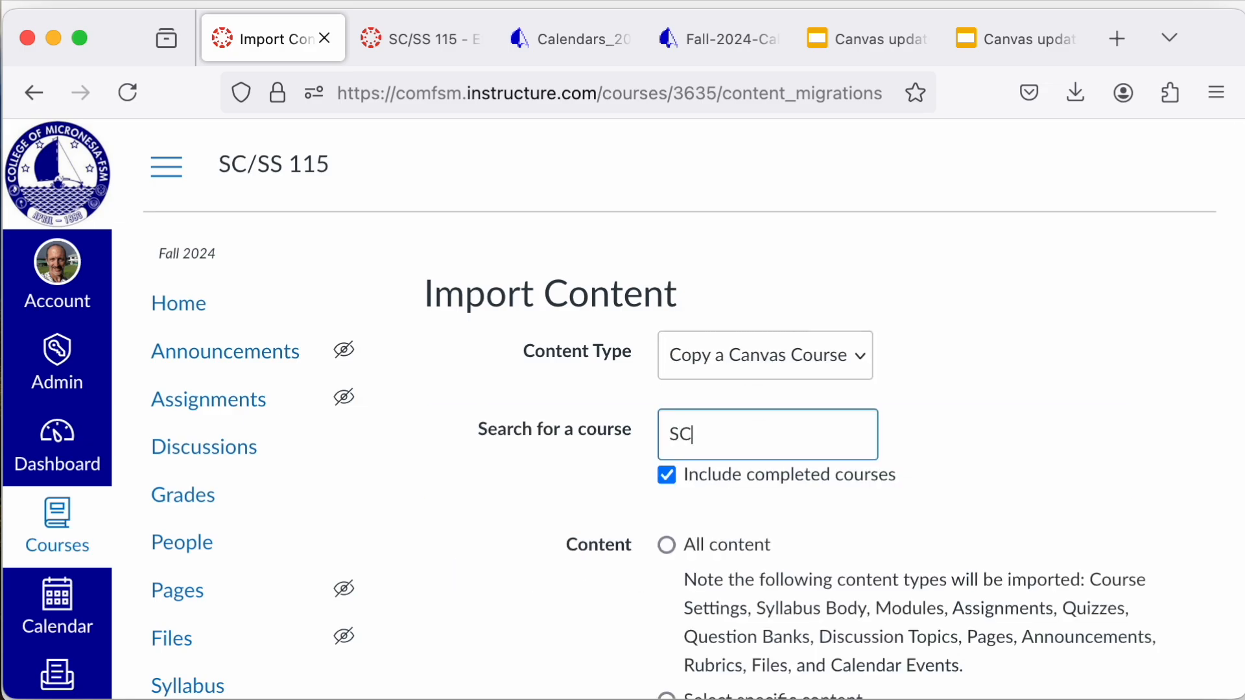
type("/SS")
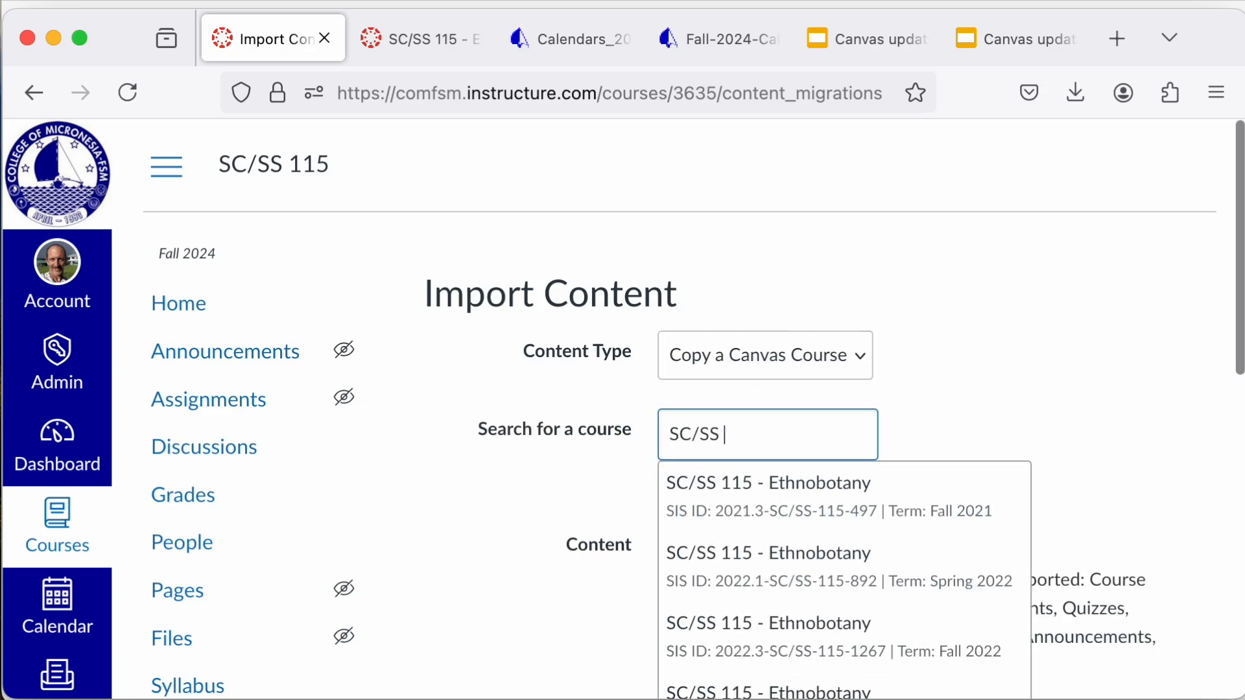
type(" 115")
scroll(843, 402, "down", 5)
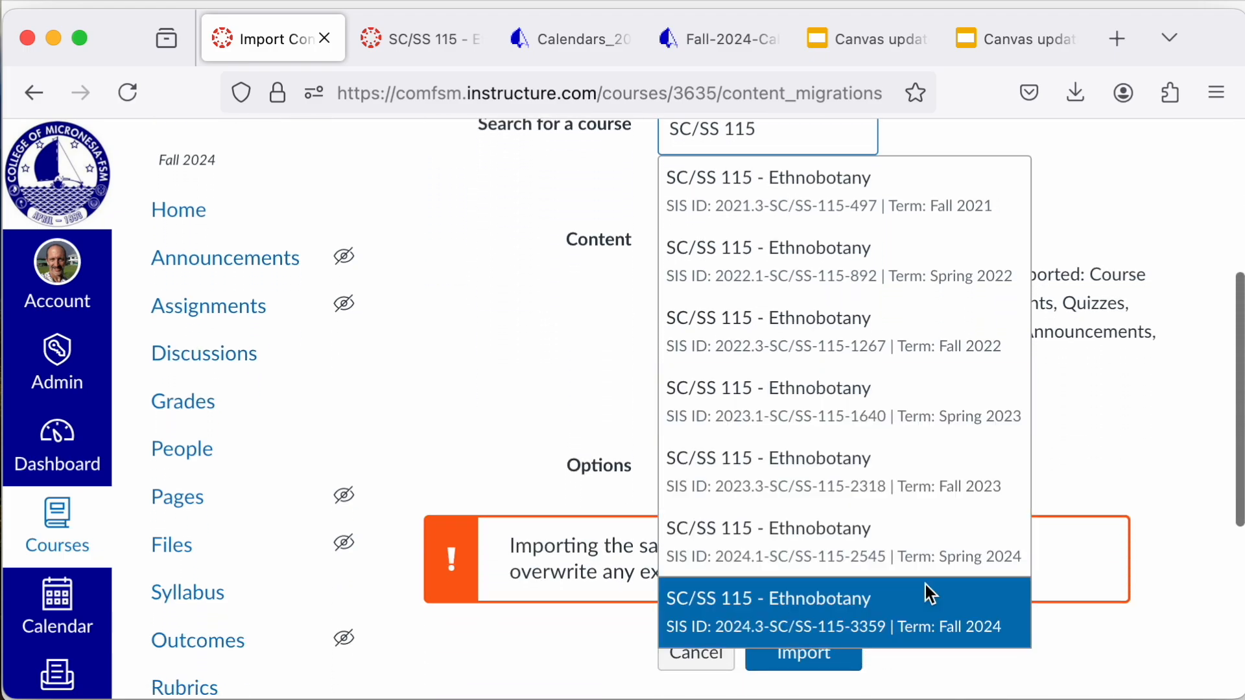
left_click(793, 526)
Step: Select all content for the import and enable adjusting events and due dates
scroll(870, 387, "up", 1)
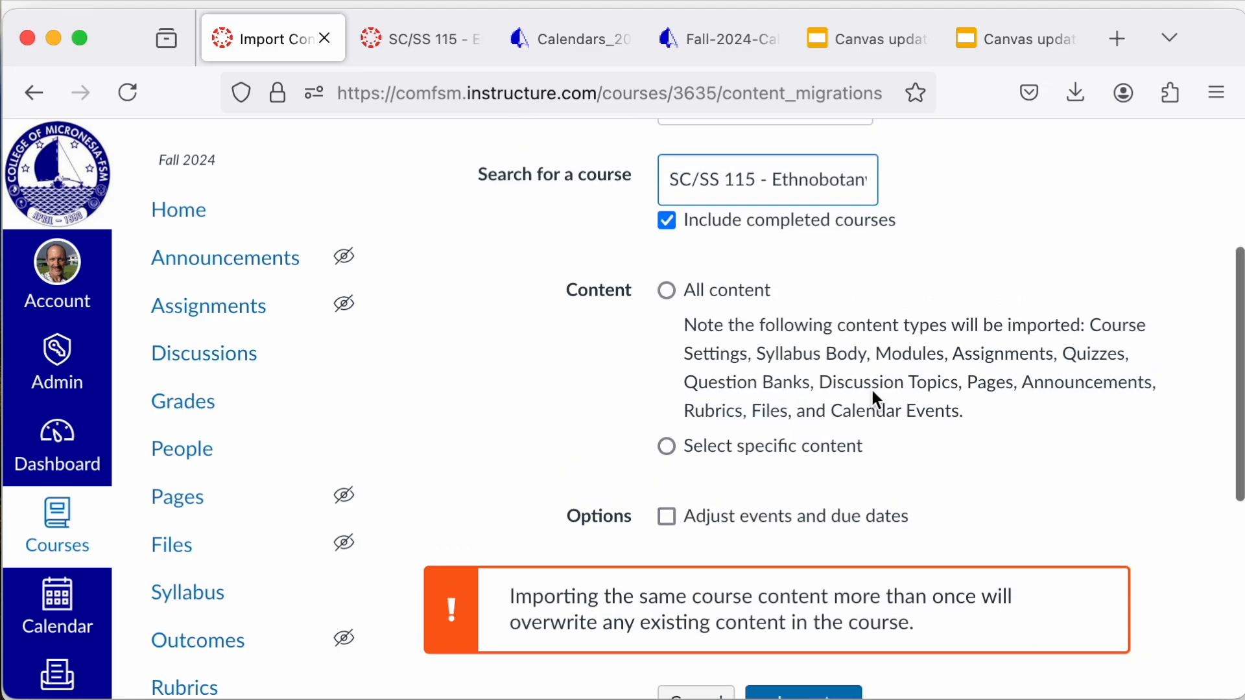
scroll(870, 387, "up", 1)
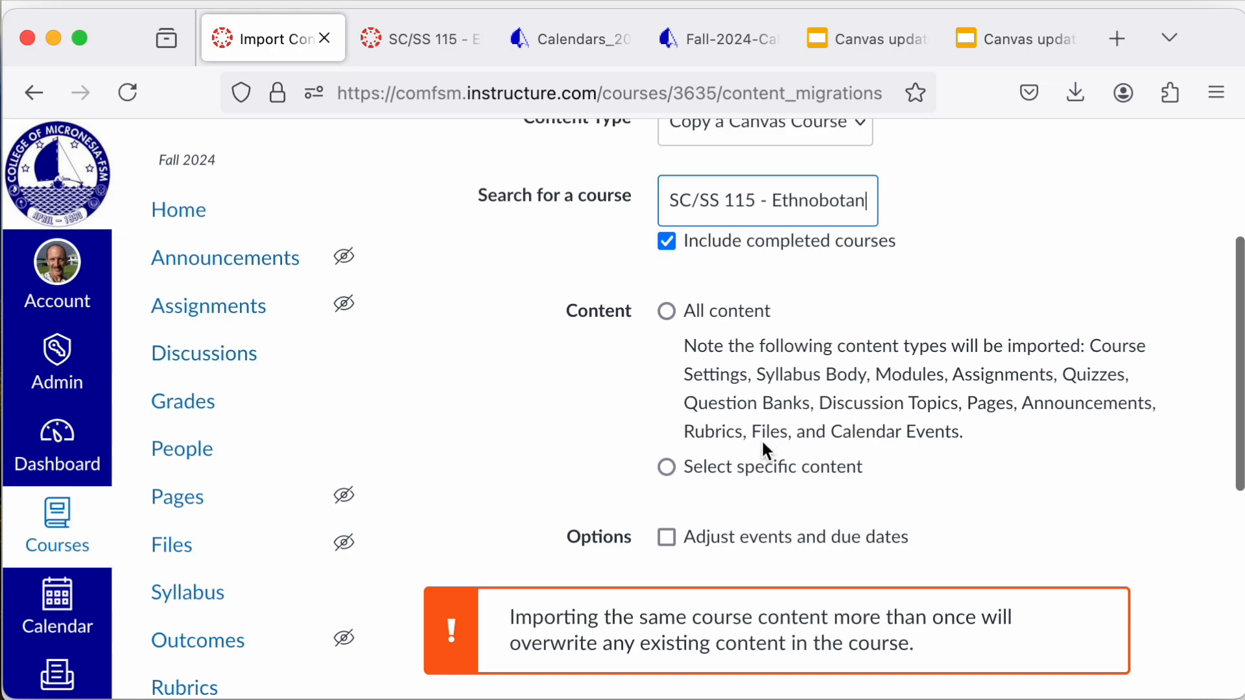
left_click(666, 311)
scroll(693, 365, "down", 1)
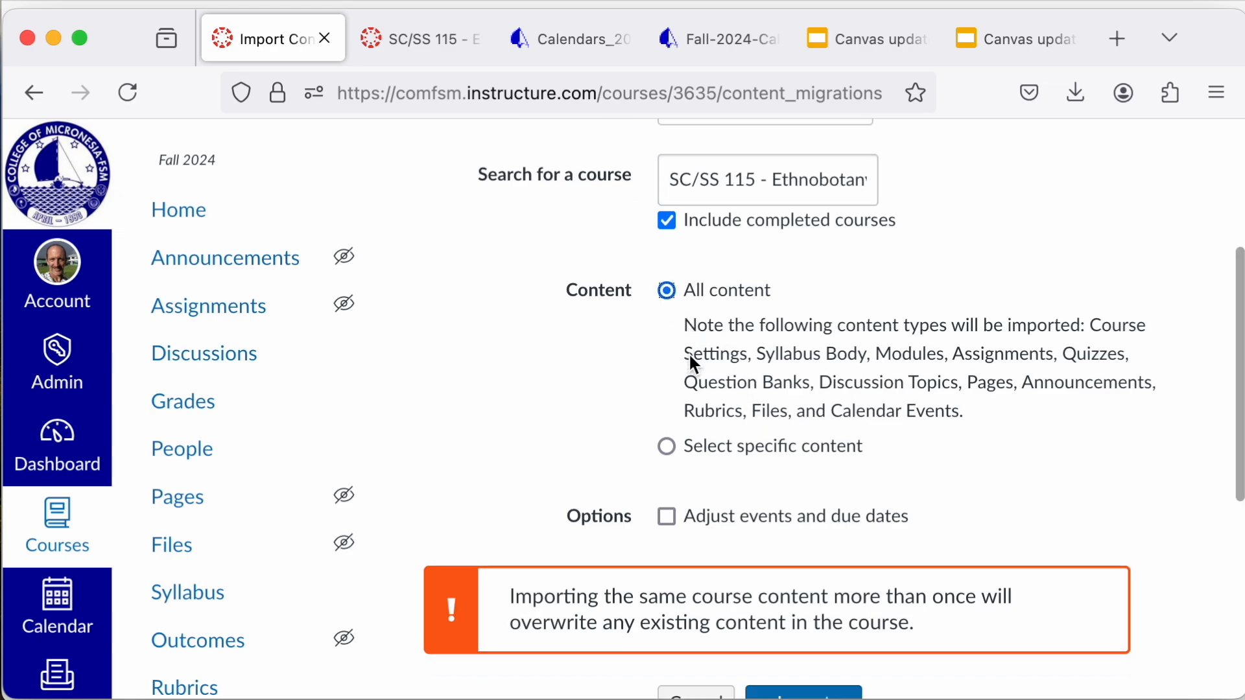
scroll(693, 363, "down", 3)
left_click(669, 354)
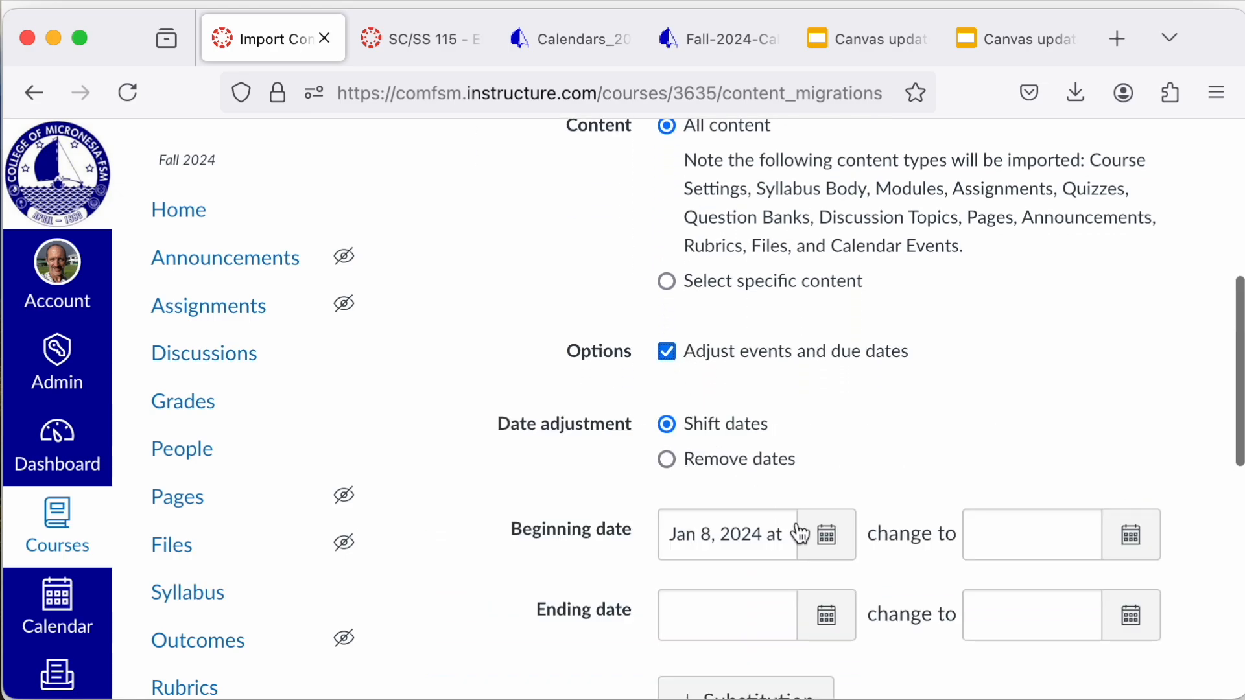
Step: Set the new beginning date for the date shift to Aug 19, 2024
left_click(1132, 545)
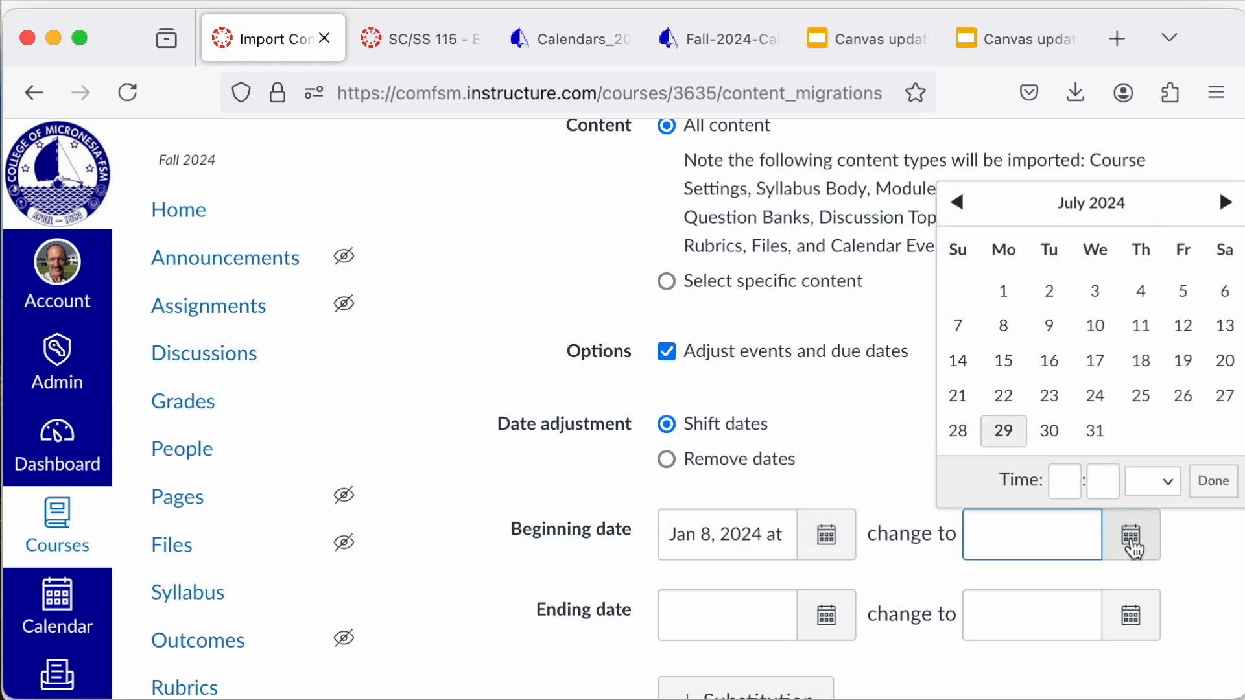
left_click(1224, 202)
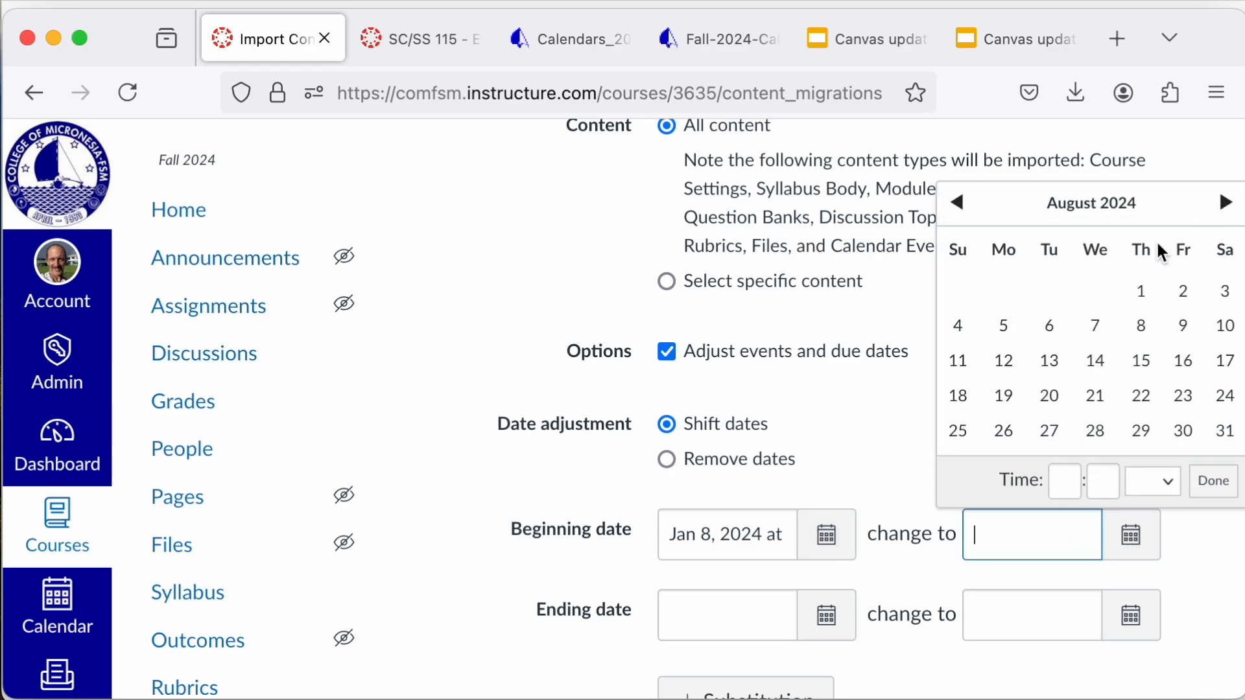
left_click(999, 405)
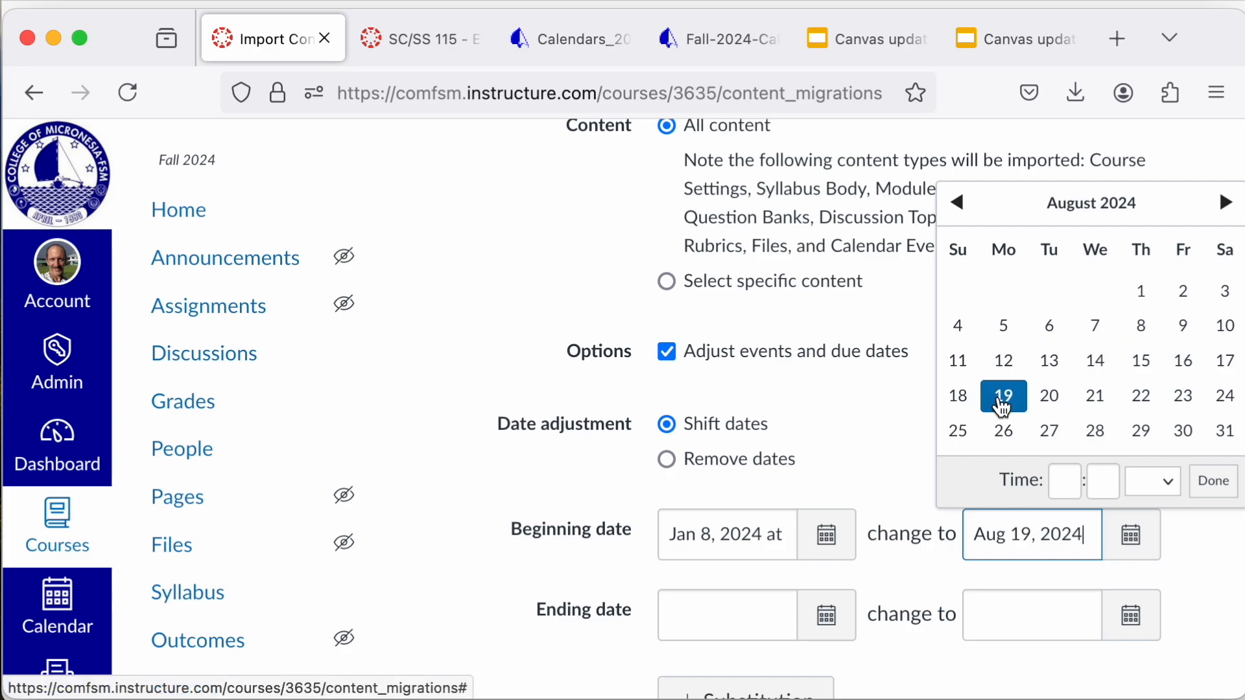
Step: Set the source course's original ending date to May 4, 2024
left_click(828, 624)
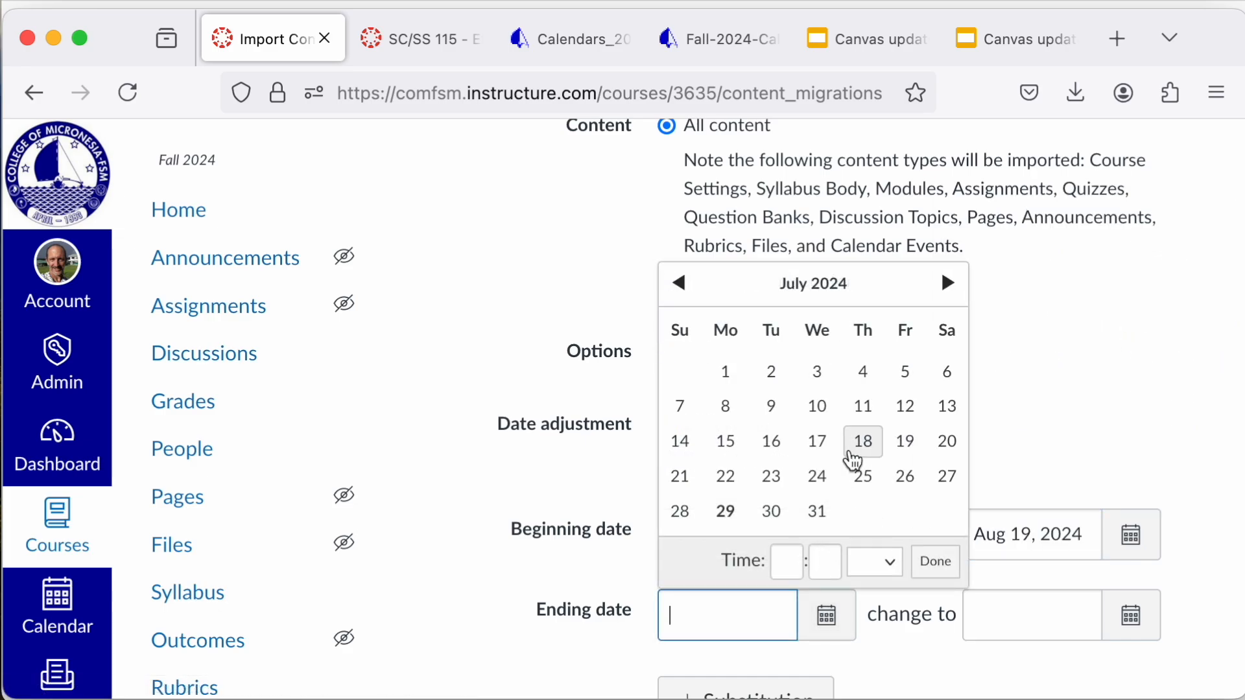
left_click(684, 288)
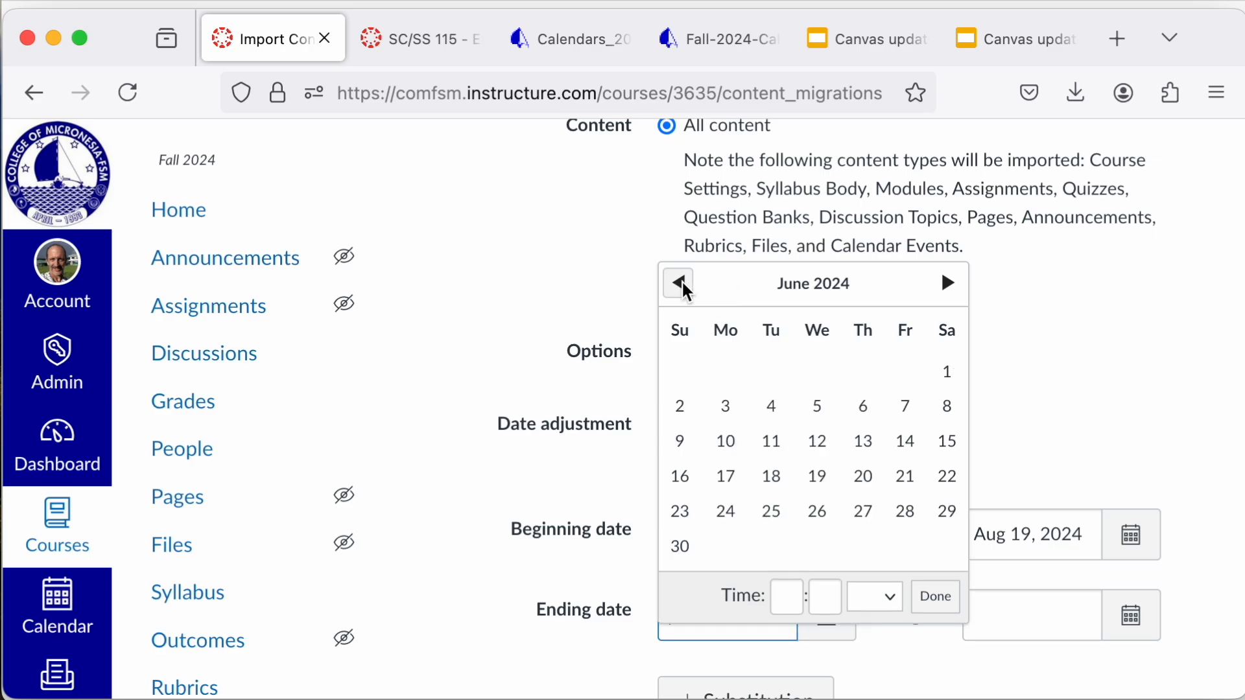
left_click(685, 288)
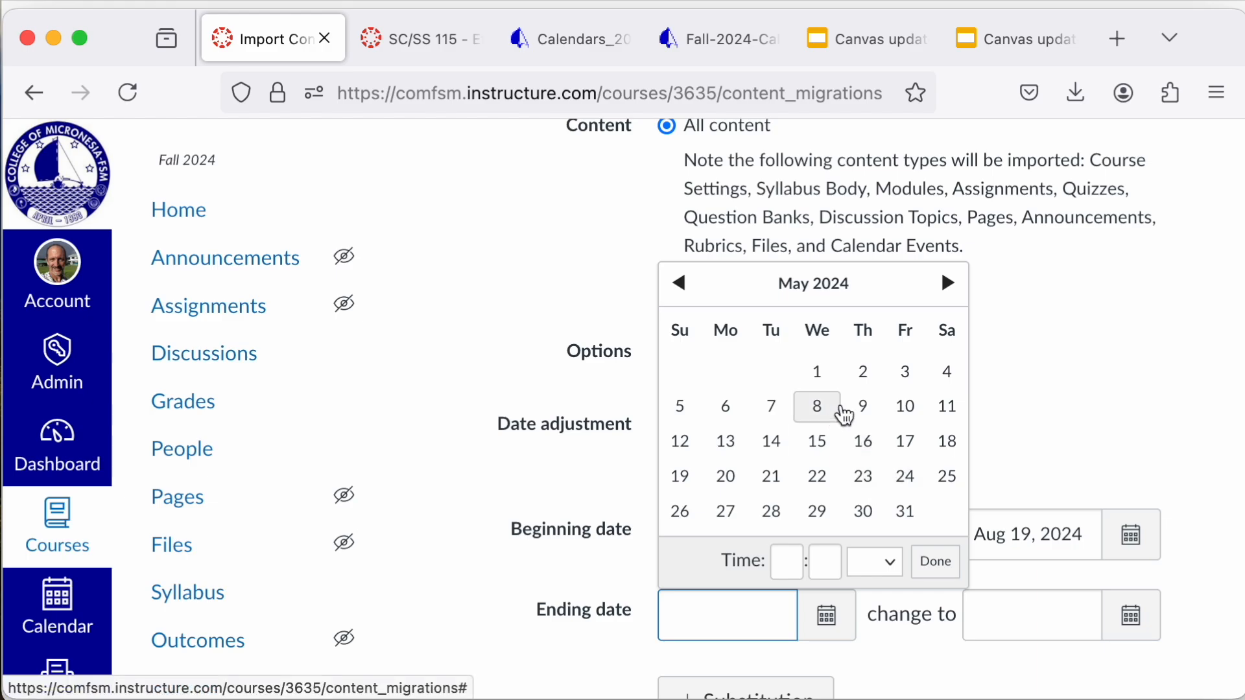
left_click(691, 417)
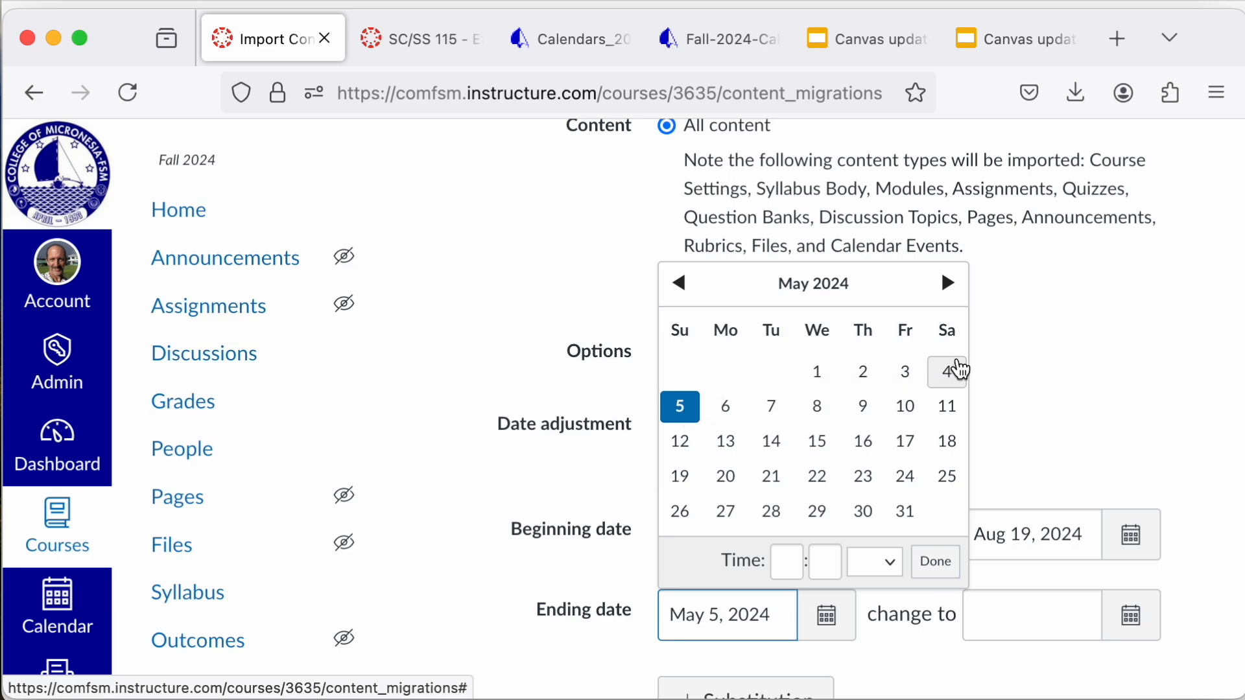
left_click(950, 379)
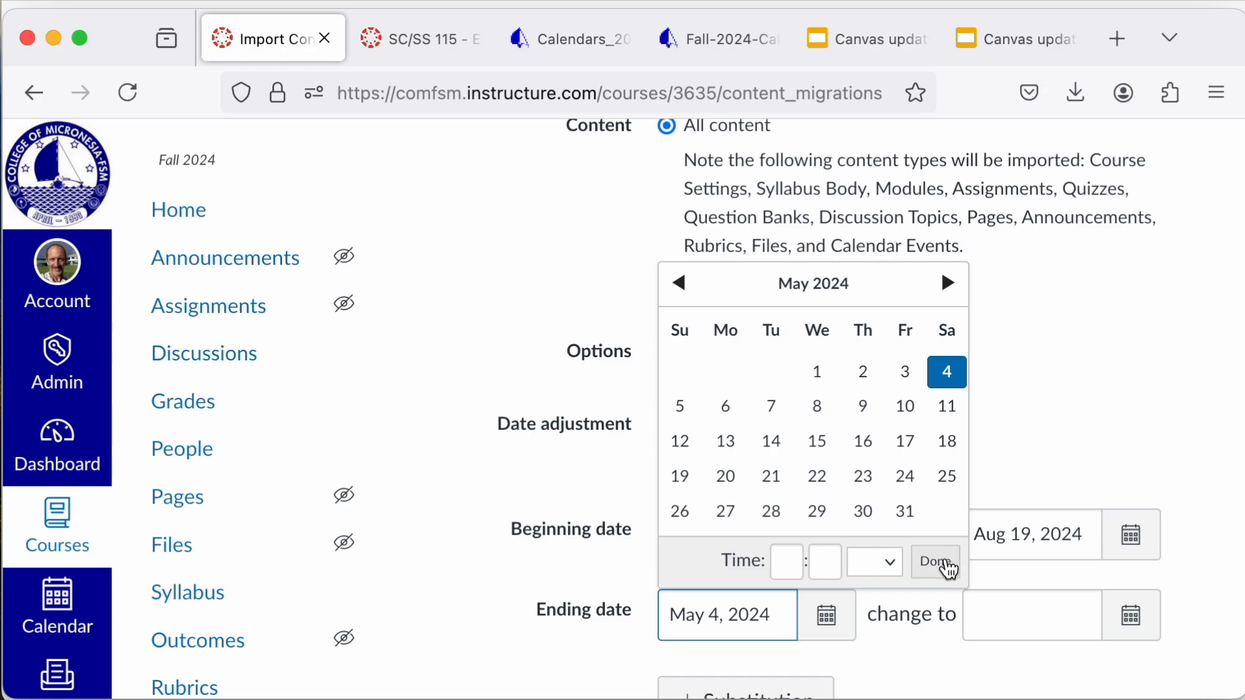
left_click(949, 566)
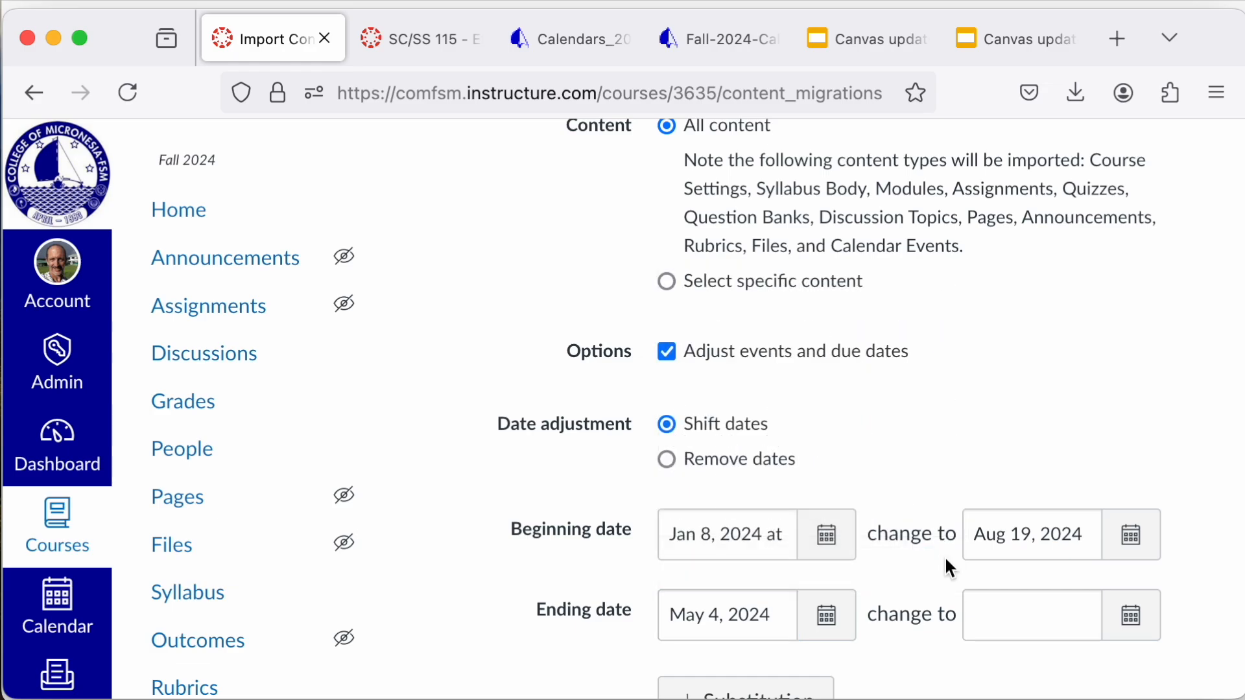
Step: Set the new ending date for the date shift to Dec 11, 2024
left_click(1142, 633)
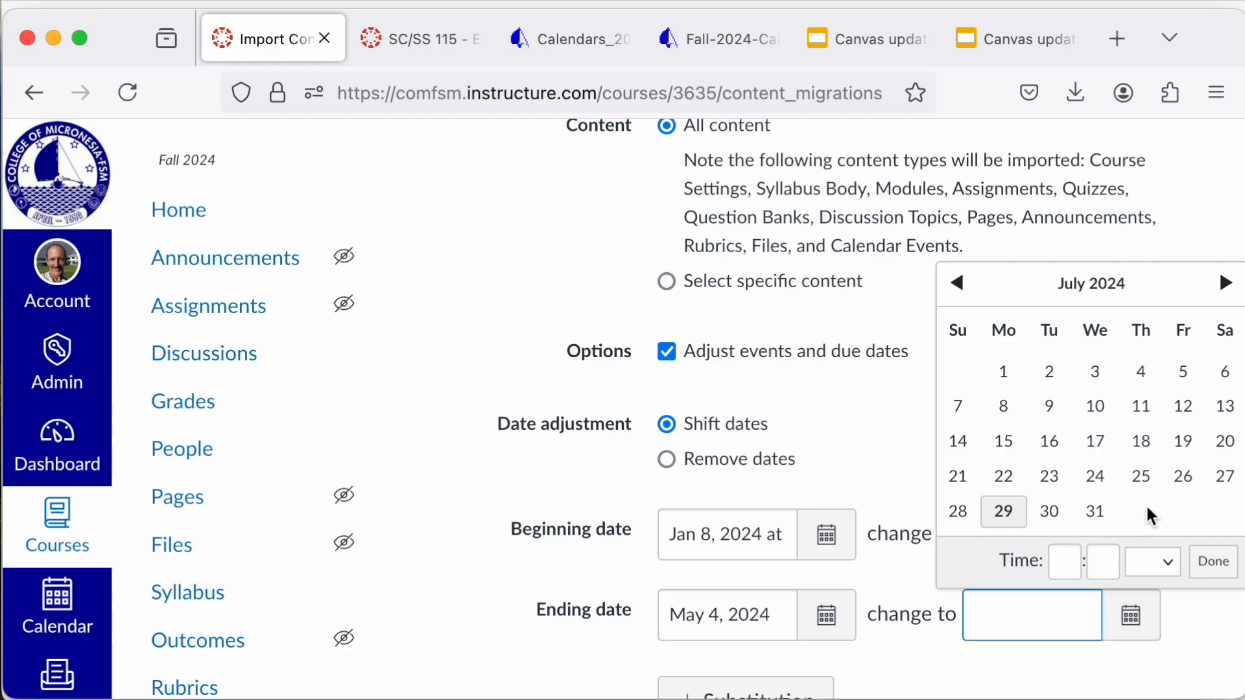
left_click(1227, 283)
left_click(1228, 283)
left_click(1227, 283)
left_click(1227, 283)
left_click(1227, 283)
left_click(1097, 409)
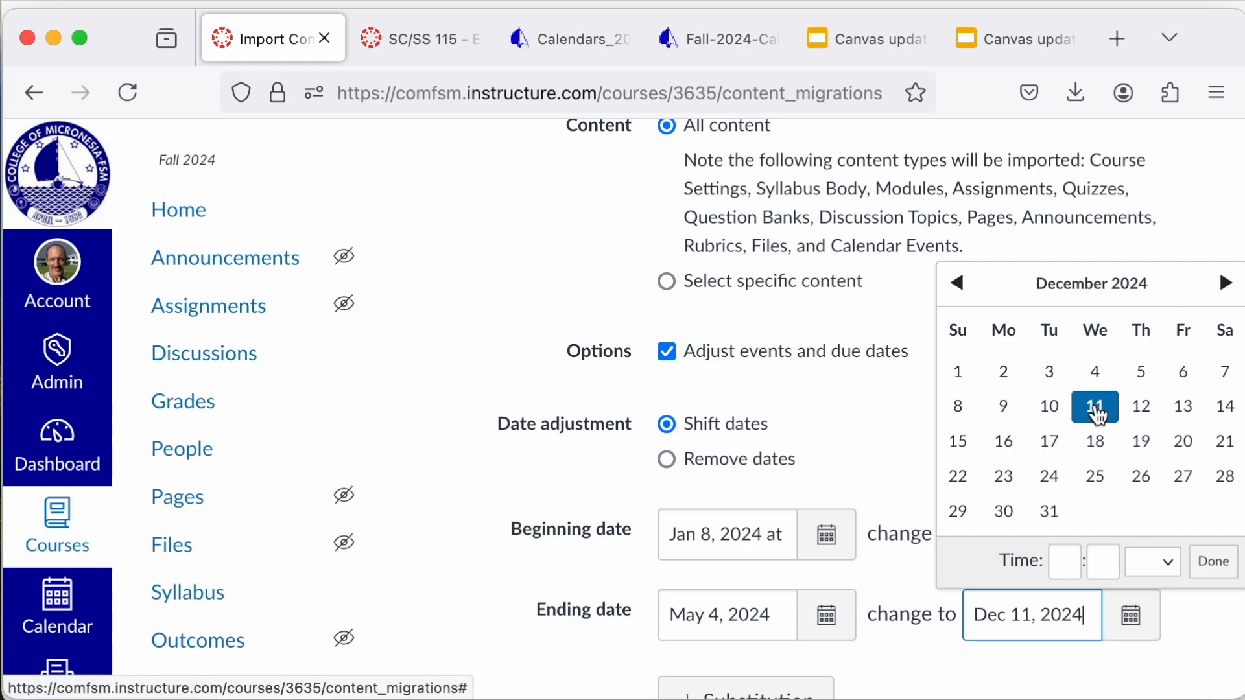
left_click(1218, 564)
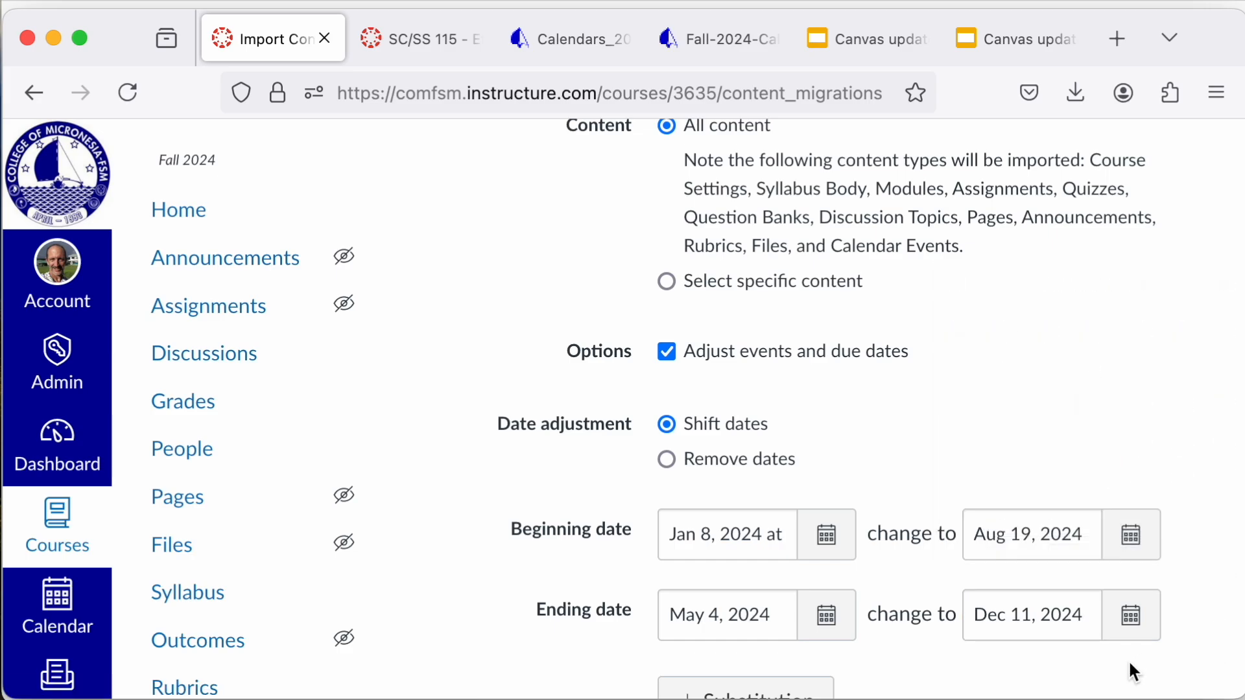
Step: Review the import settings, run the course copy import and check its entry under the current jobs
scroll(1130, 671, "down", 3)
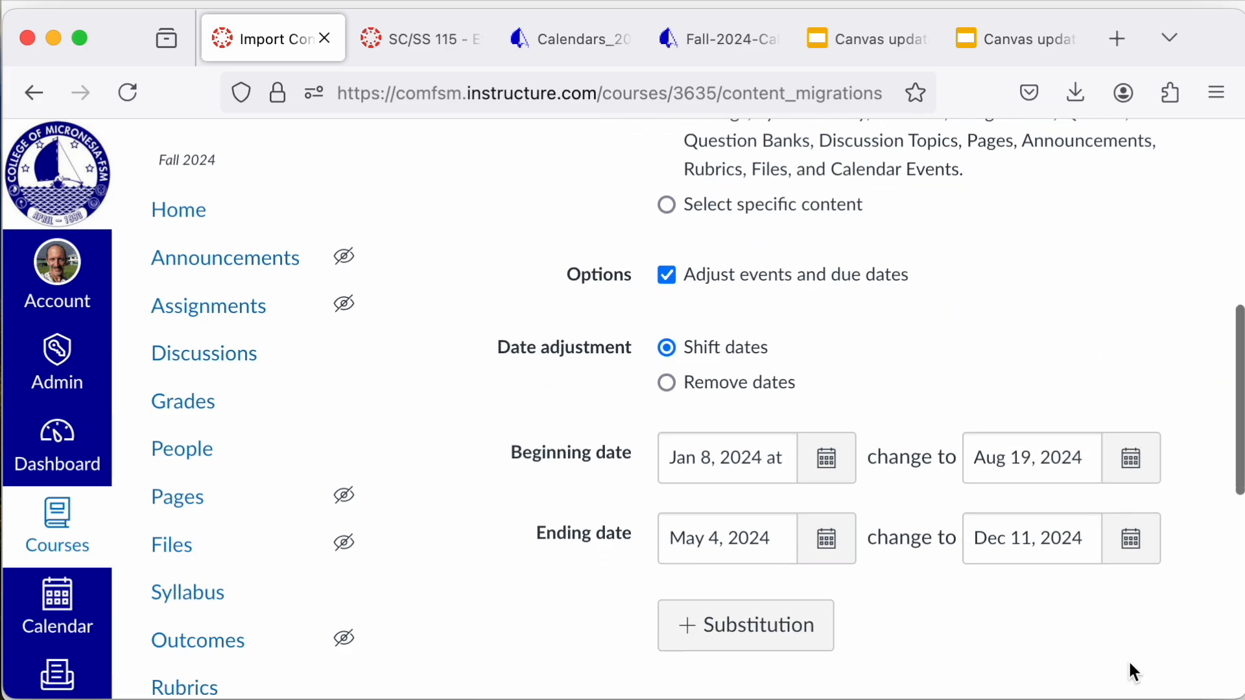
scroll(1113, 689, "down", 3)
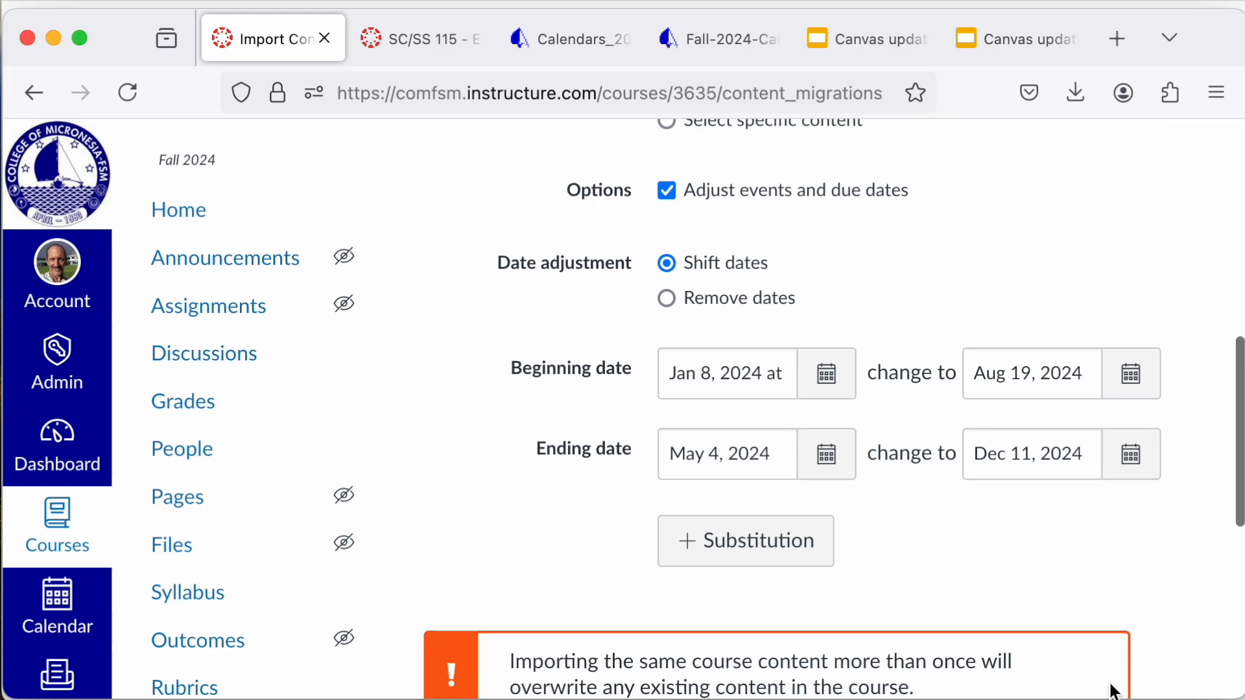
scroll(1113, 691, "up", 6)
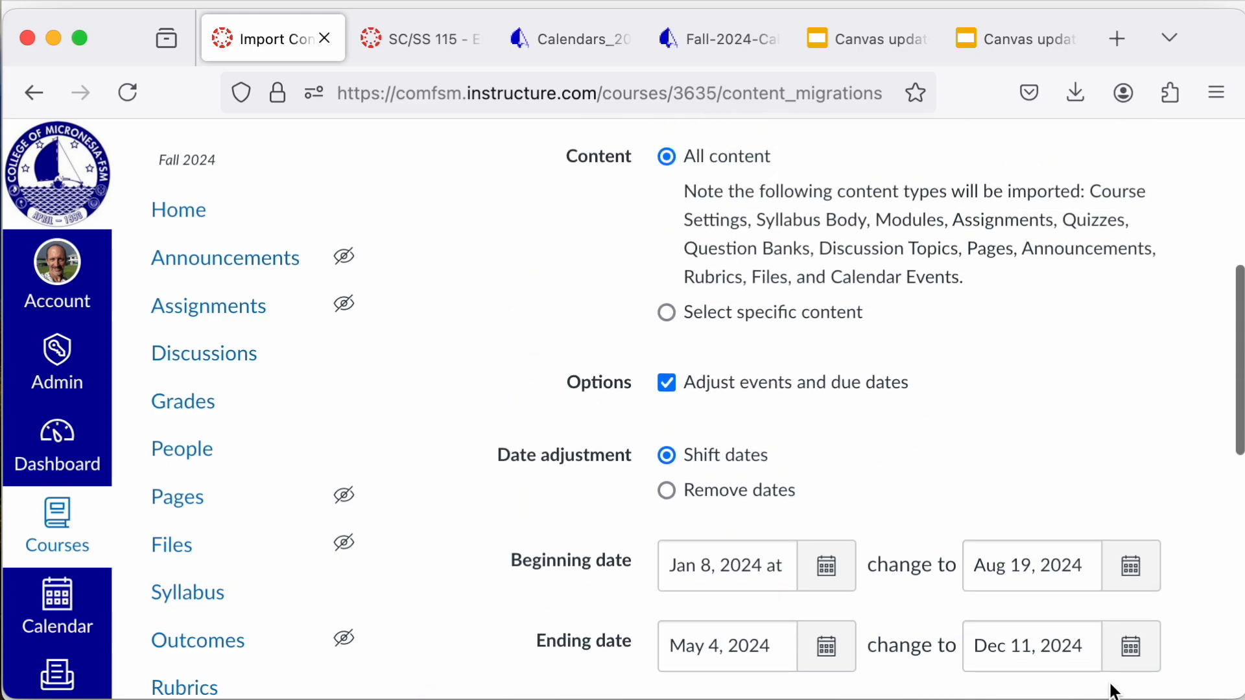
scroll(1115, 691, "down", 1)
scroll(1113, 691, "down", 15)
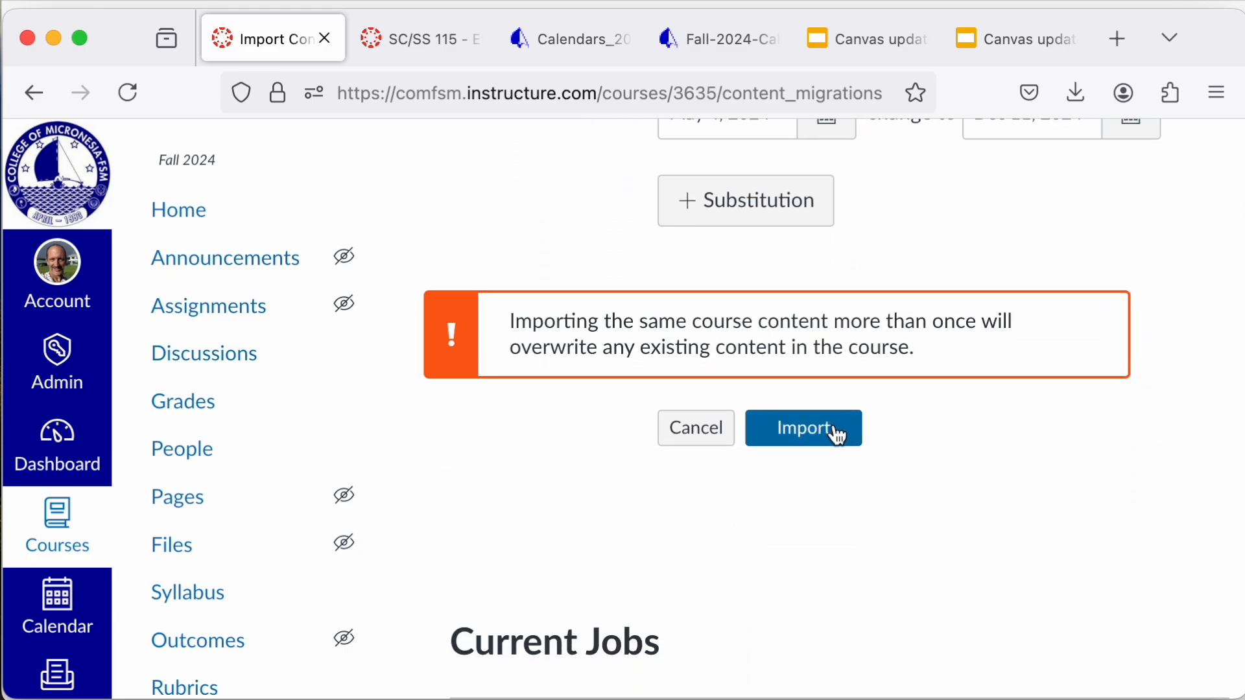
left_click(836, 431)
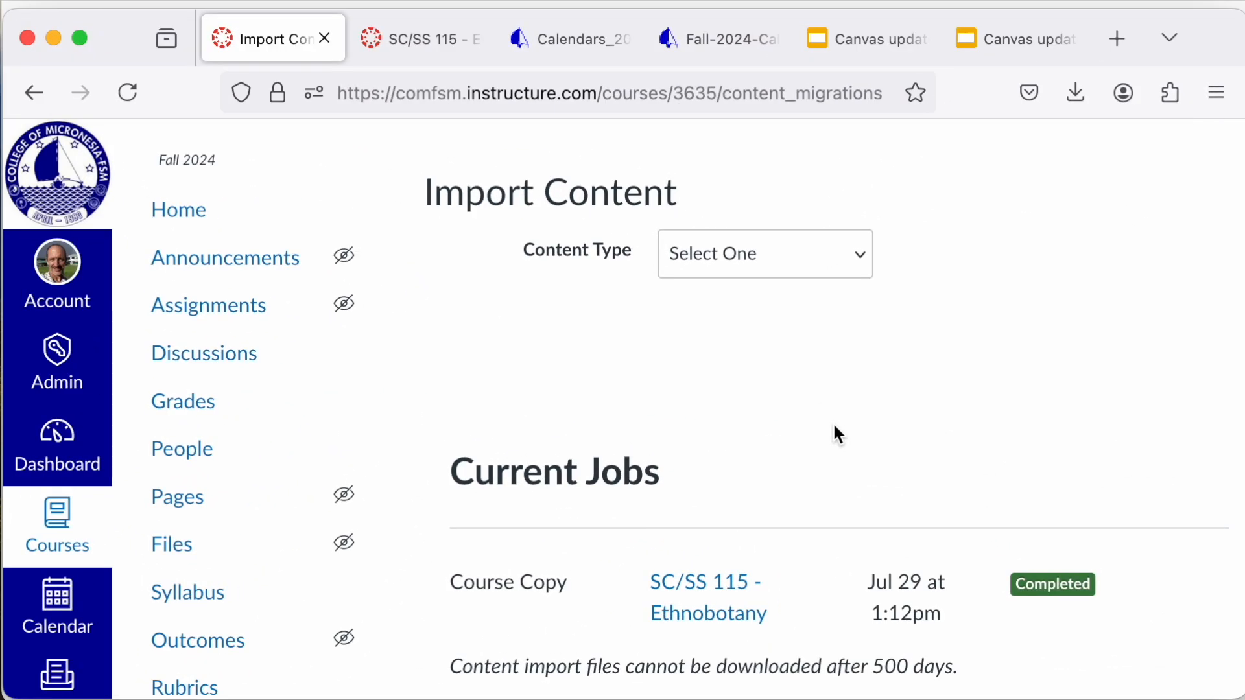
scroll(875, 480, "down", 1)
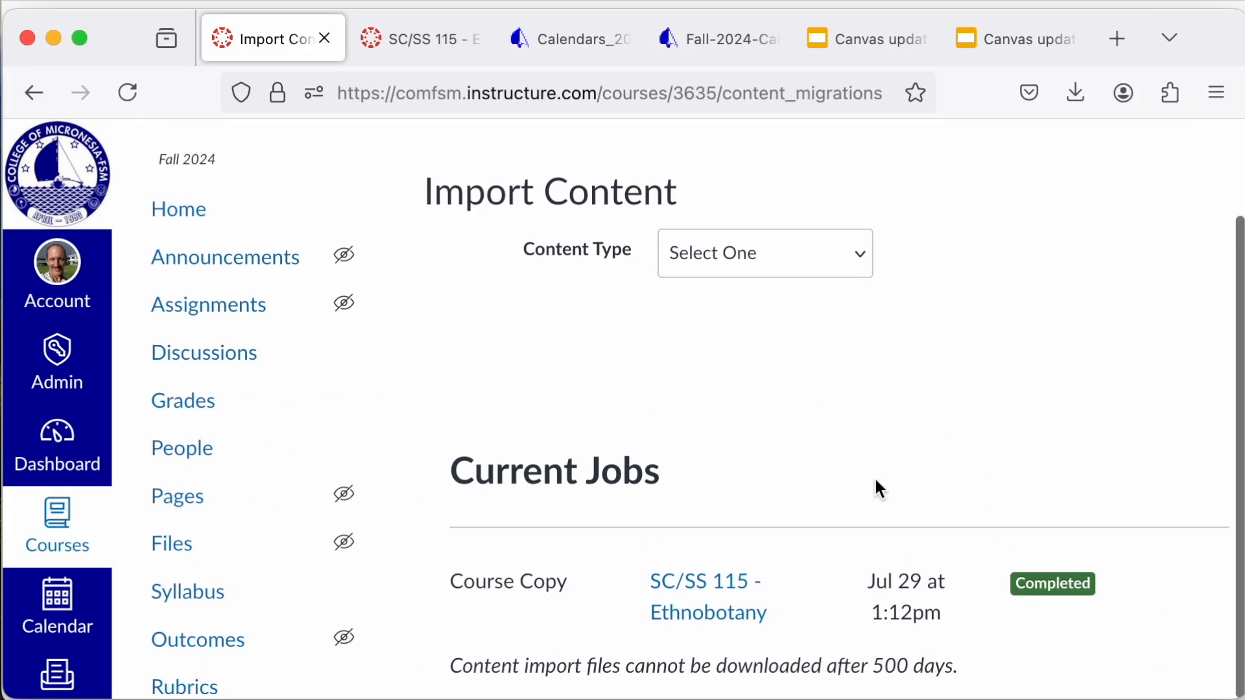
scroll(1026, 579, "up", 1)
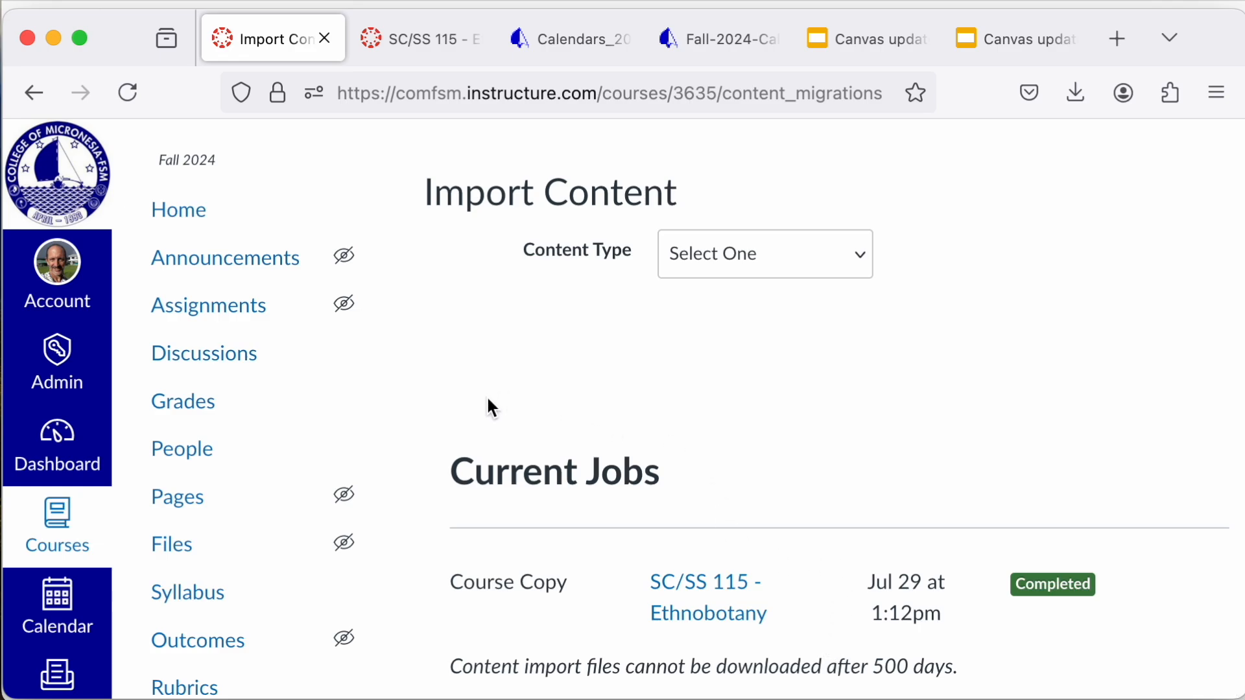
Step: Open the SC/SS 115 course home page and look over the imported Chapter 01 Introduction module items
left_click(187, 227)
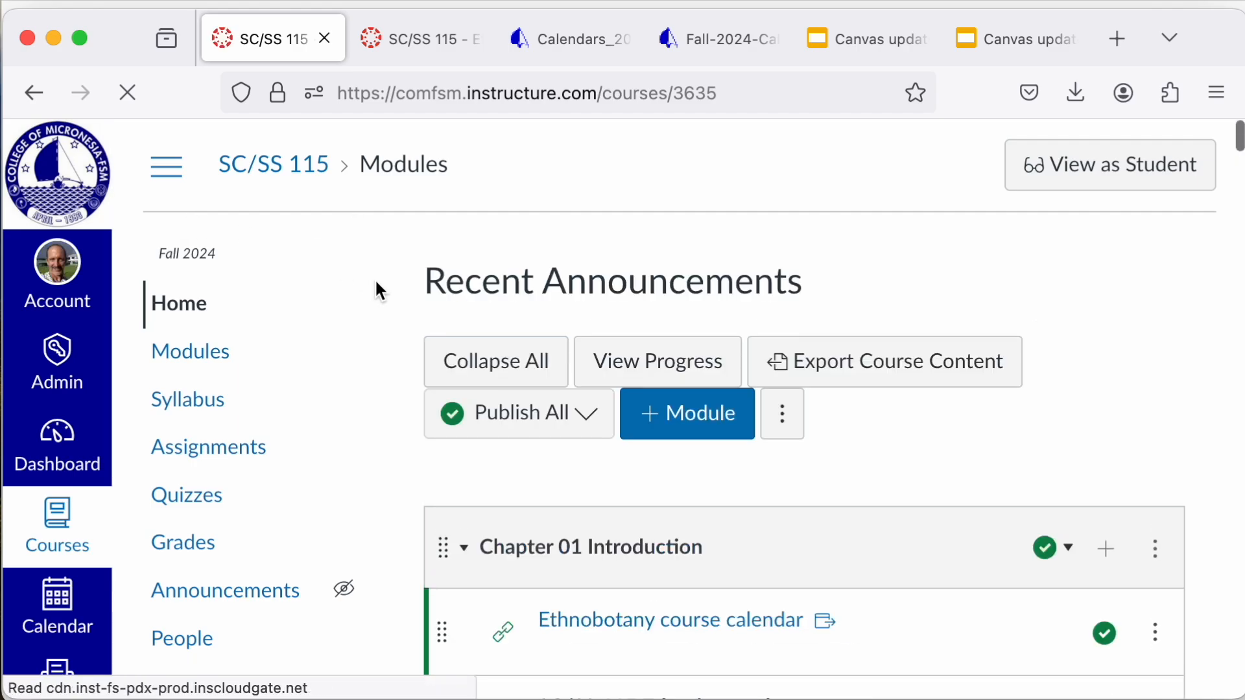
scroll(415, 323, "down", 2)
scroll(415, 325, "down", 5)
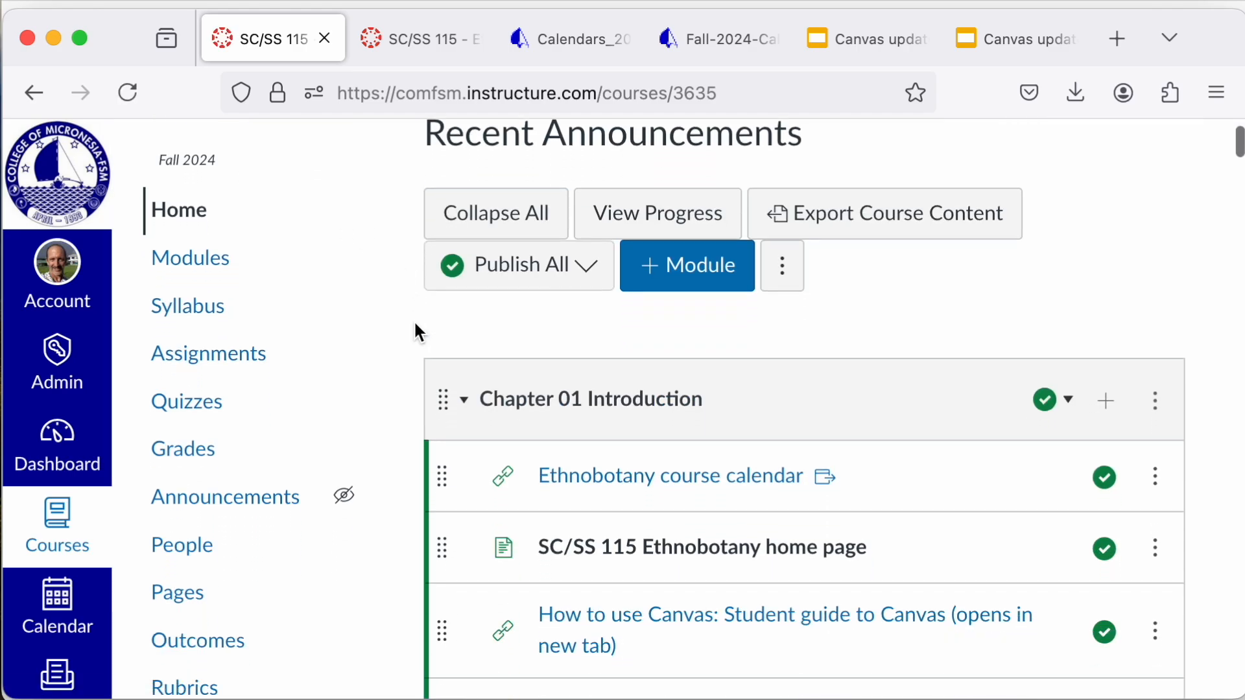
scroll(419, 331, "down", 1)
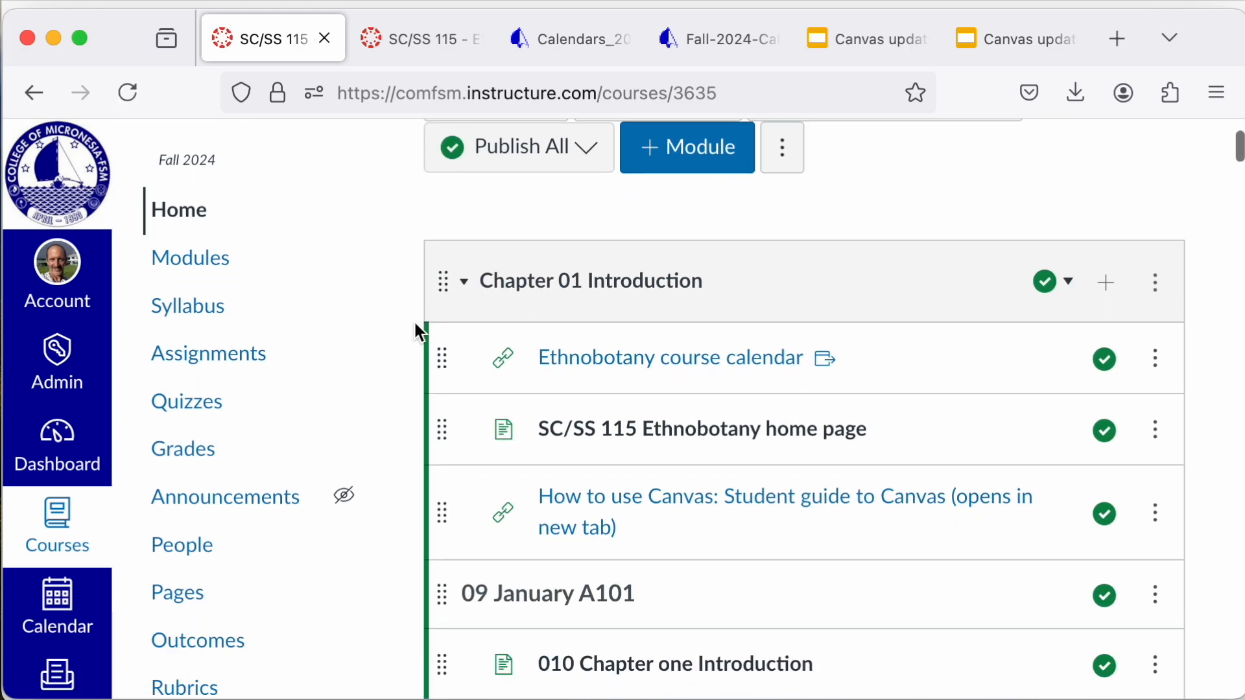
scroll(418, 331, "up", 1)
scroll(419, 332, "up", 2)
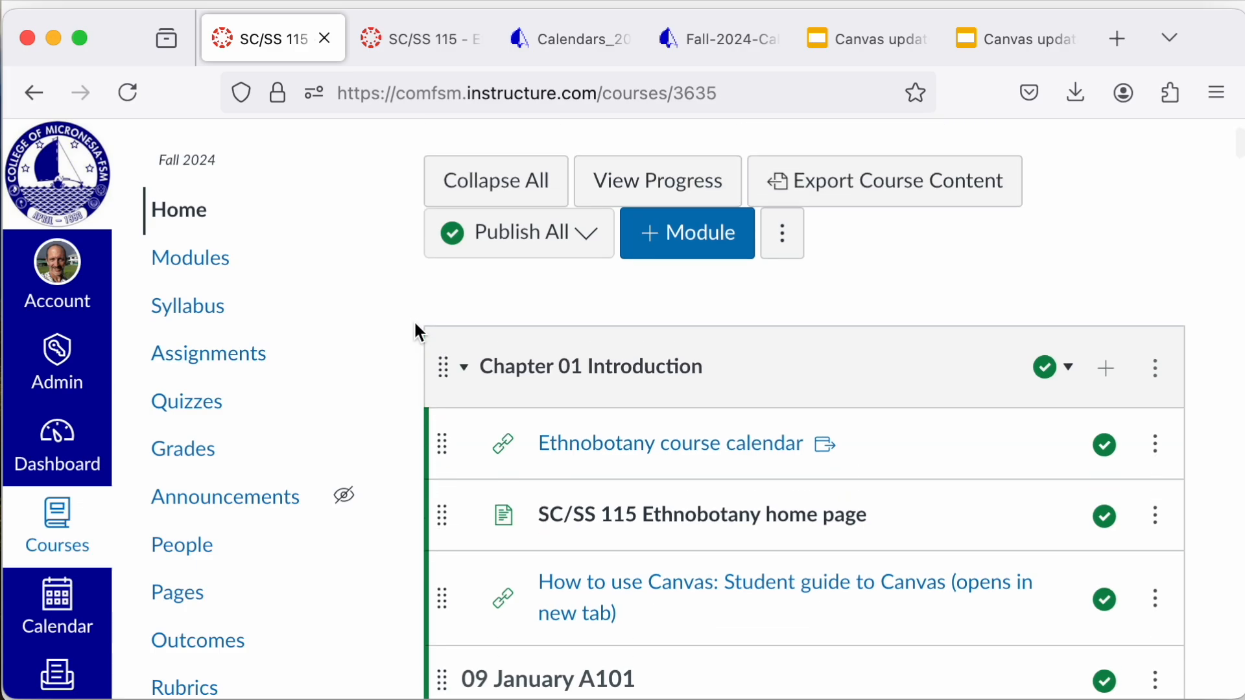
Step: Look through the imported modules and their shifted due dates, down to the course status section
scroll(418, 332, "down", 1)
scroll(414, 331, "down", 1)
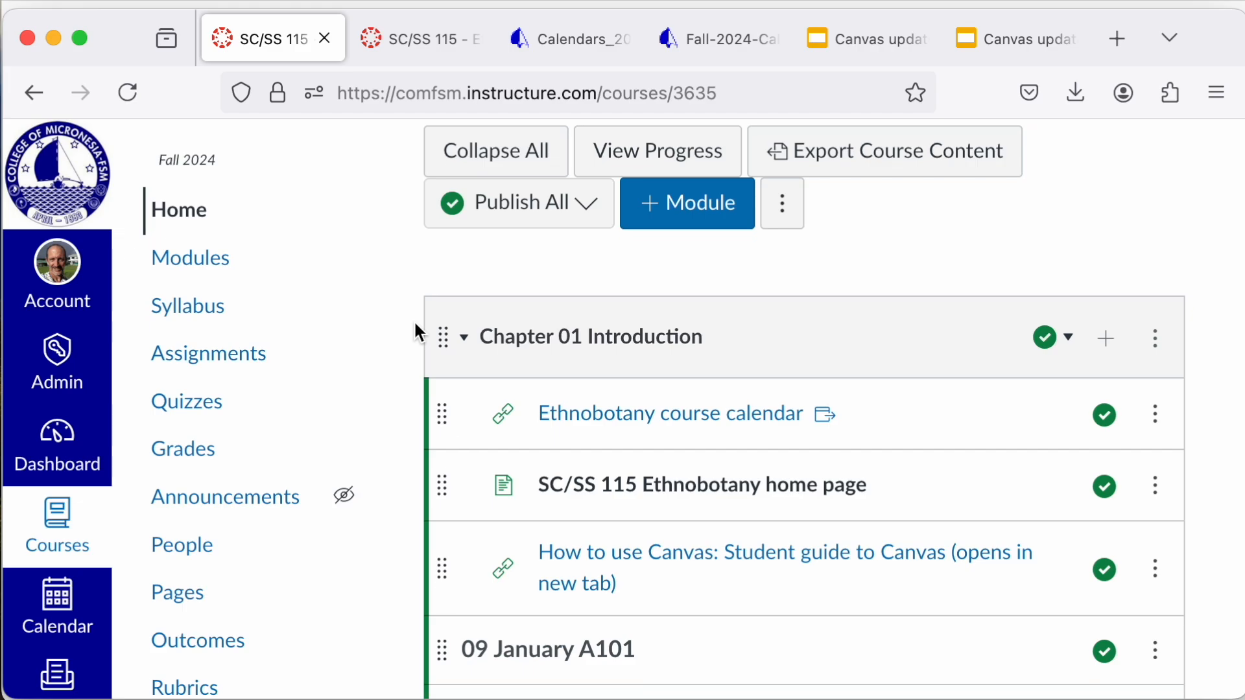
scroll(341, 415, "down", 6)
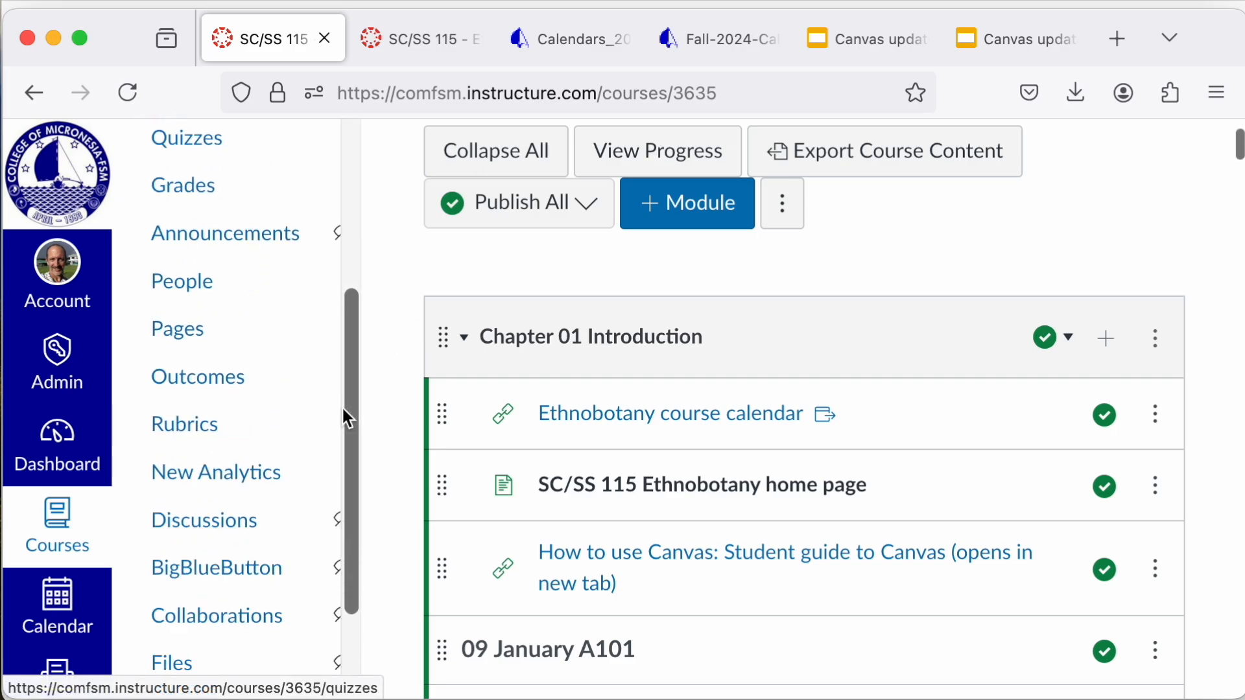
scroll(396, 449, "down", 3)
scroll(396, 449, "up", 6)
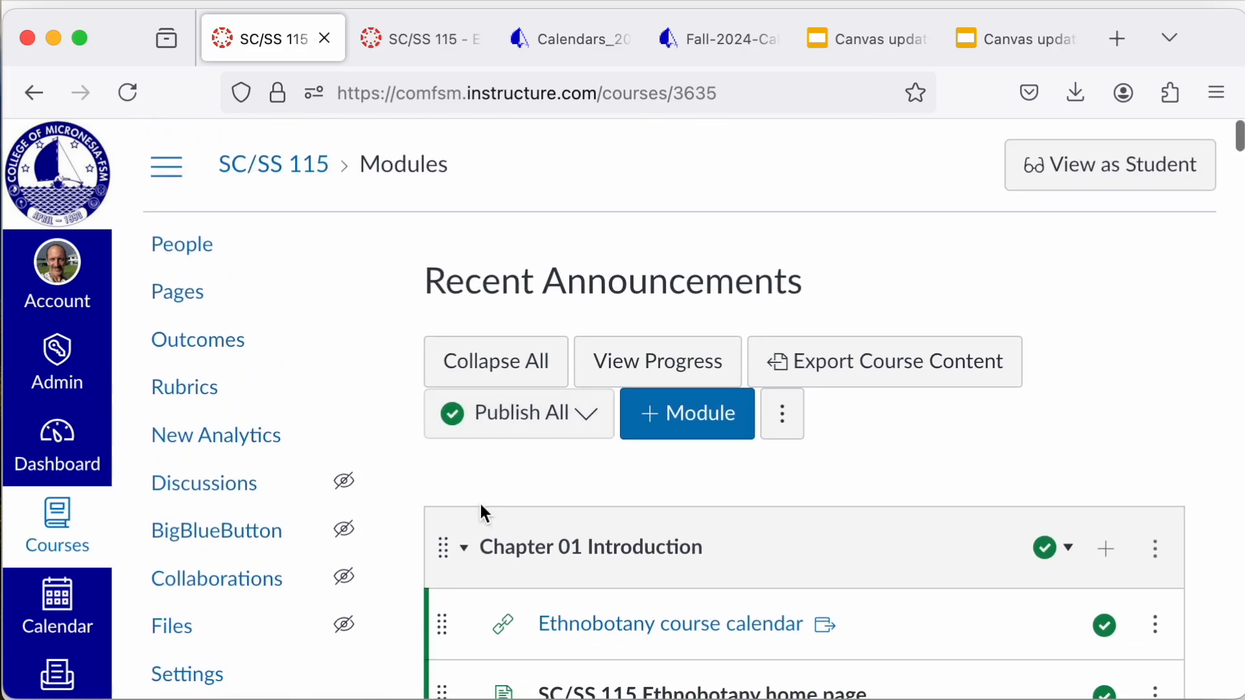
scroll(381, 570, "down", 20)
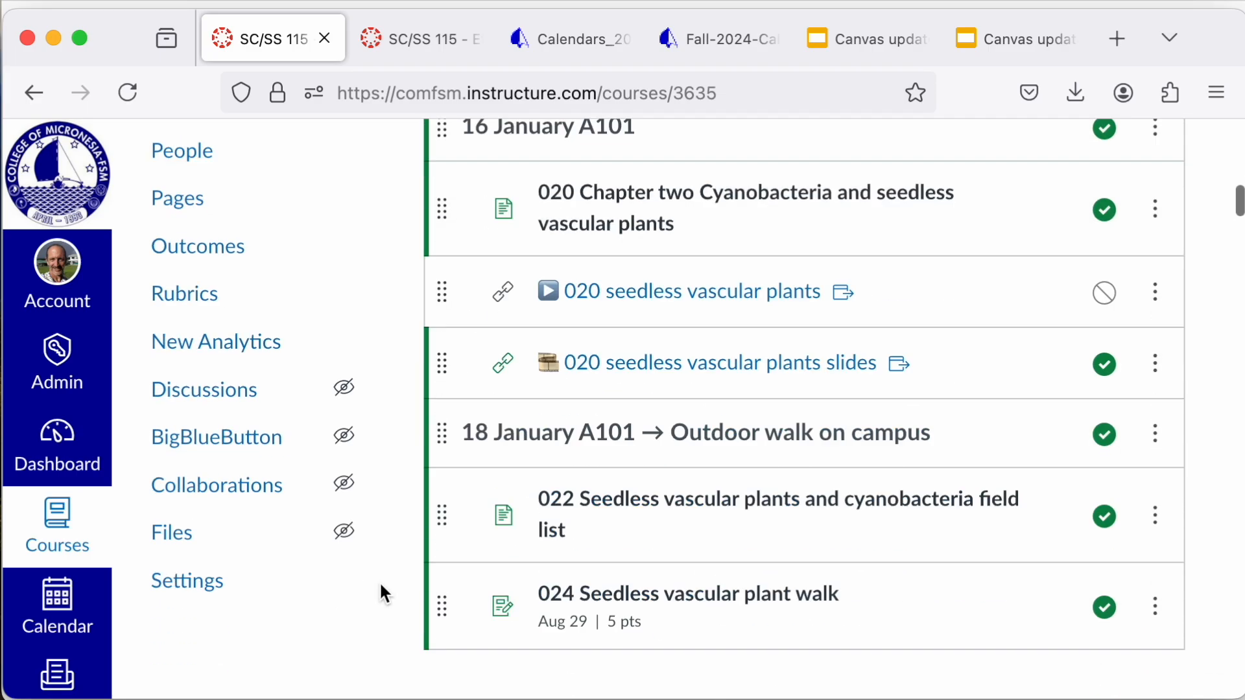
scroll(381, 584, "down", 20)
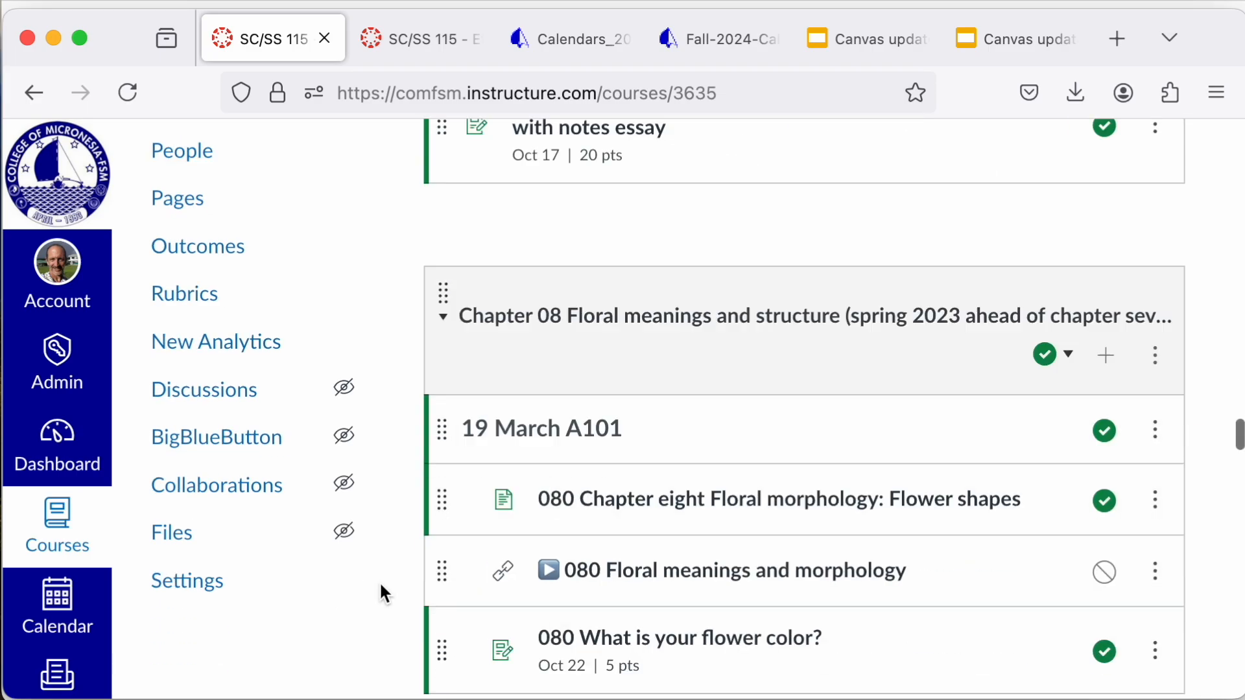
scroll(380, 581, "down", 15)
scroll(380, 581, "up", 5)
scroll(379, 581, "down", 3)
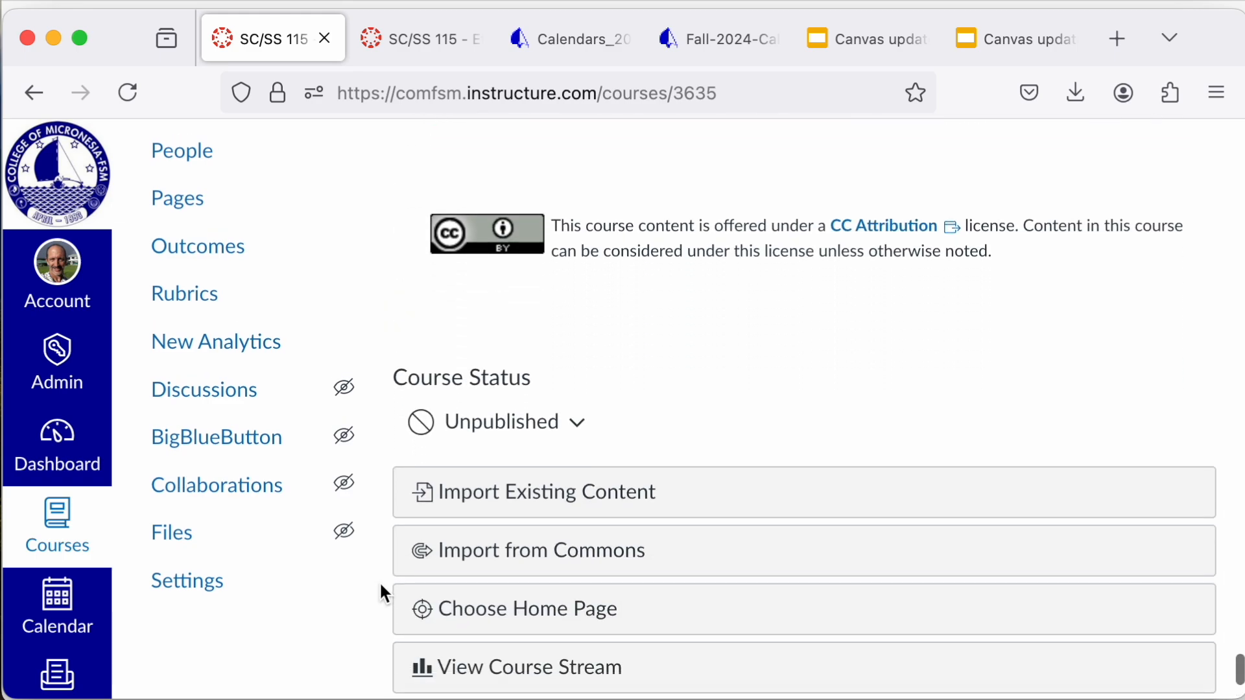
Step: Check the publishing choices under Course Status without changing the state, and look over the course options below it
left_click(587, 428)
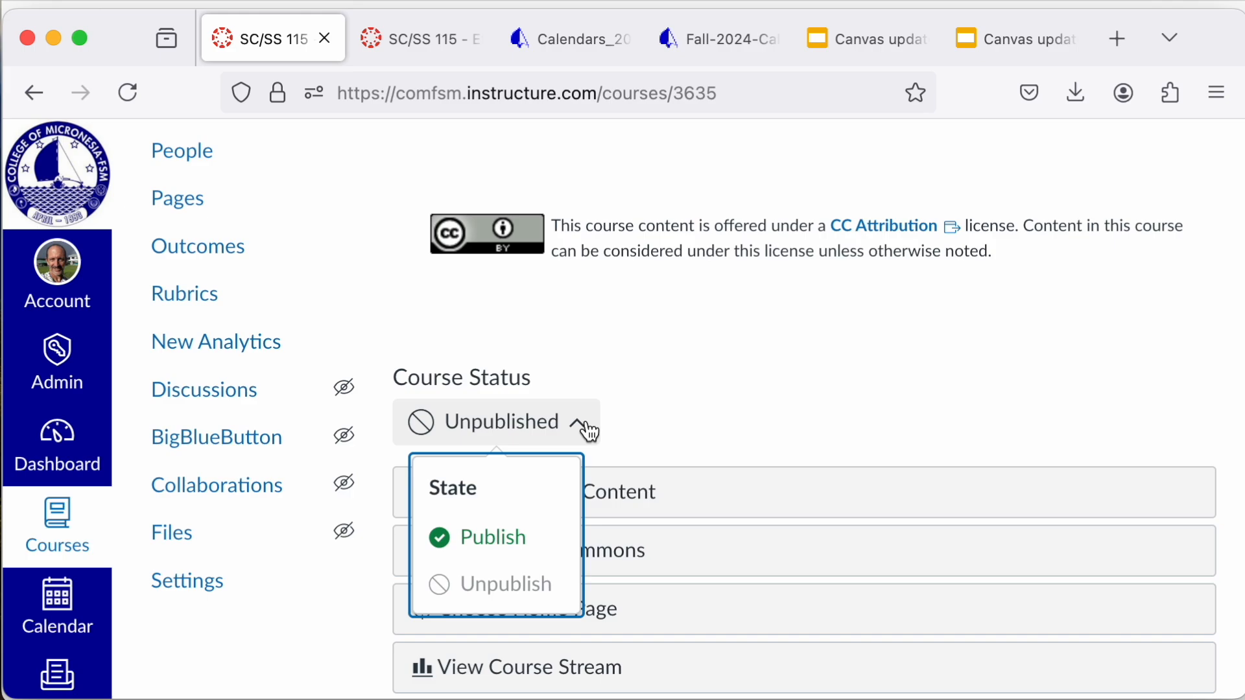
left_click(689, 402)
scroll(690, 404, "down", 1)
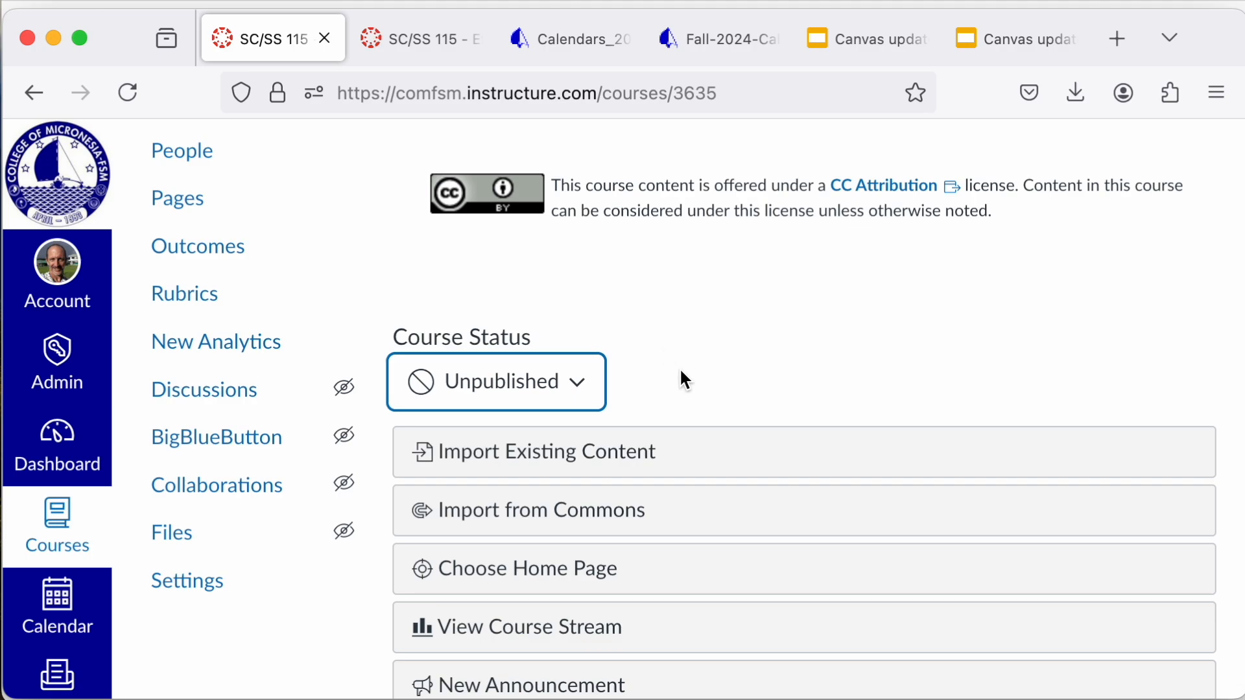
scroll(686, 380, "down", 1)
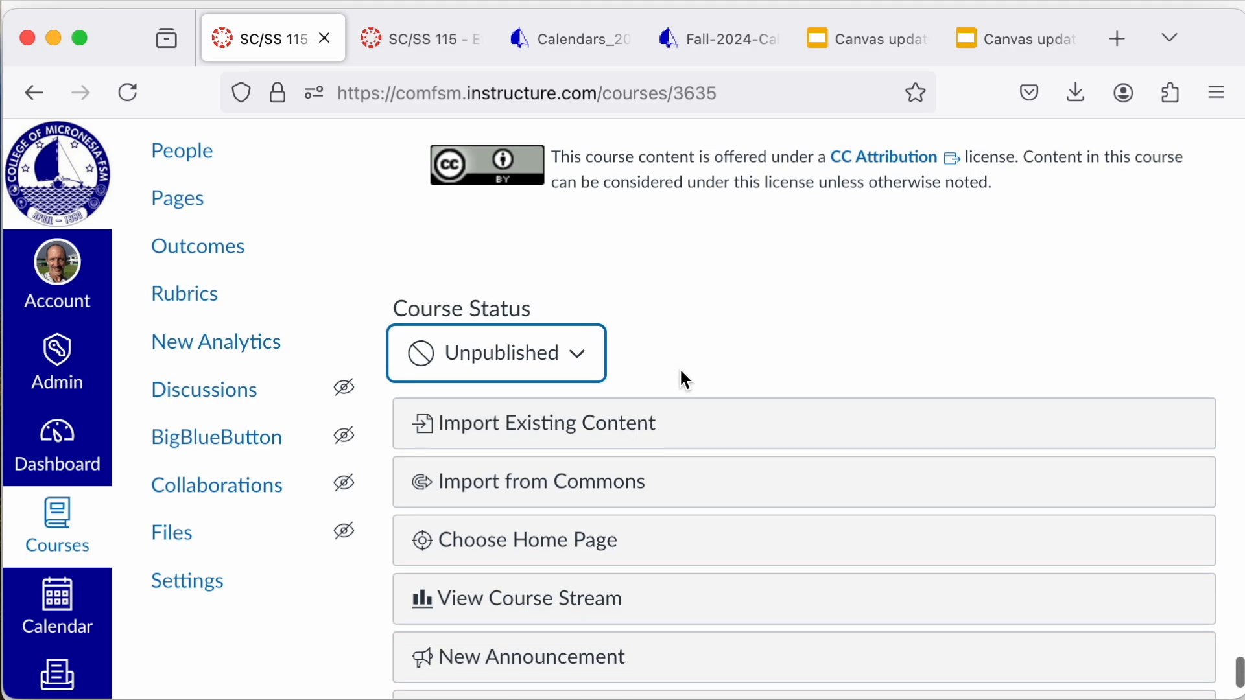
scroll(685, 378, "down", 1)
scroll(685, 378, "up", 1)
scroll(685, 378, "down", 2)
scroll(684, 379, "up", 5)
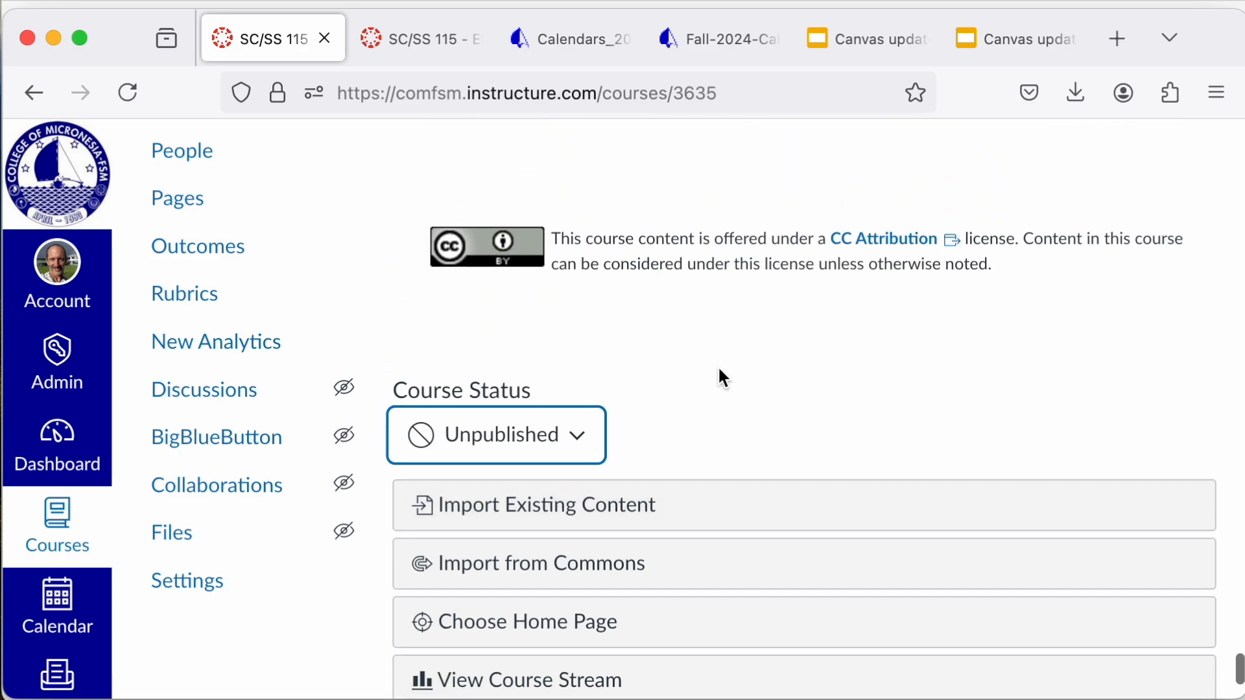
scroll(699, 386, "down", 3)
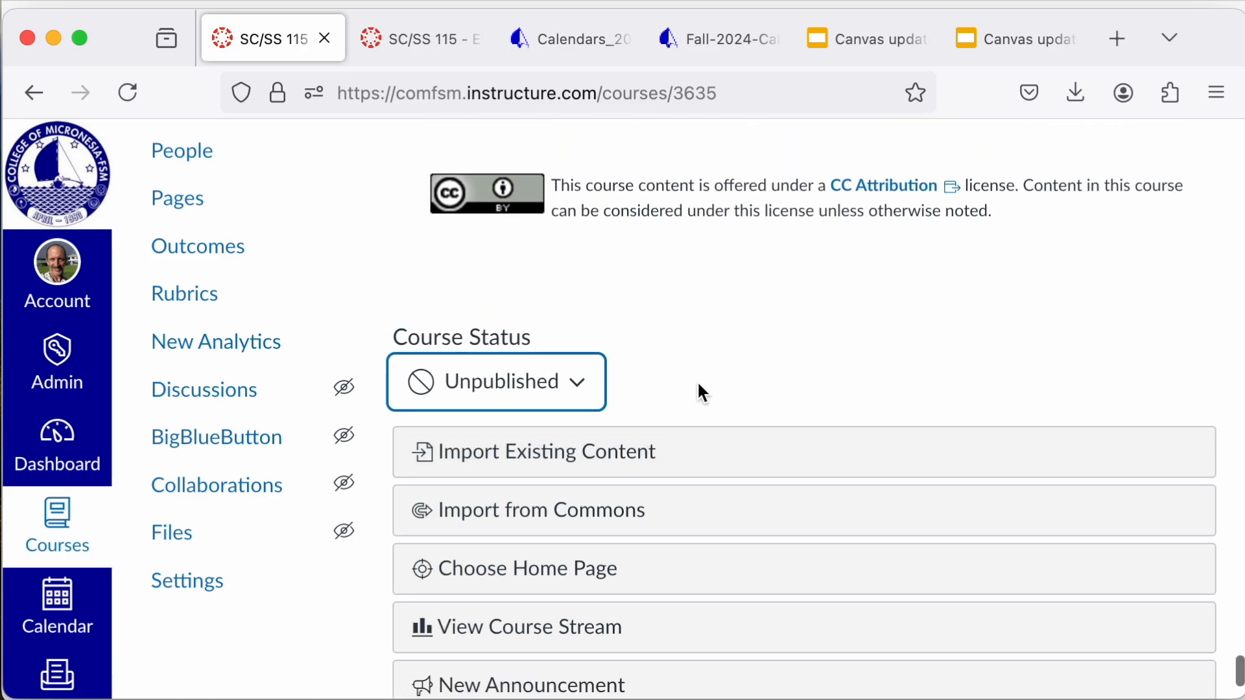
Step: Open the course's page list and make the SC/SS 115 Ethnobotany home page the front page
scroll(698, 392, "up", 15)
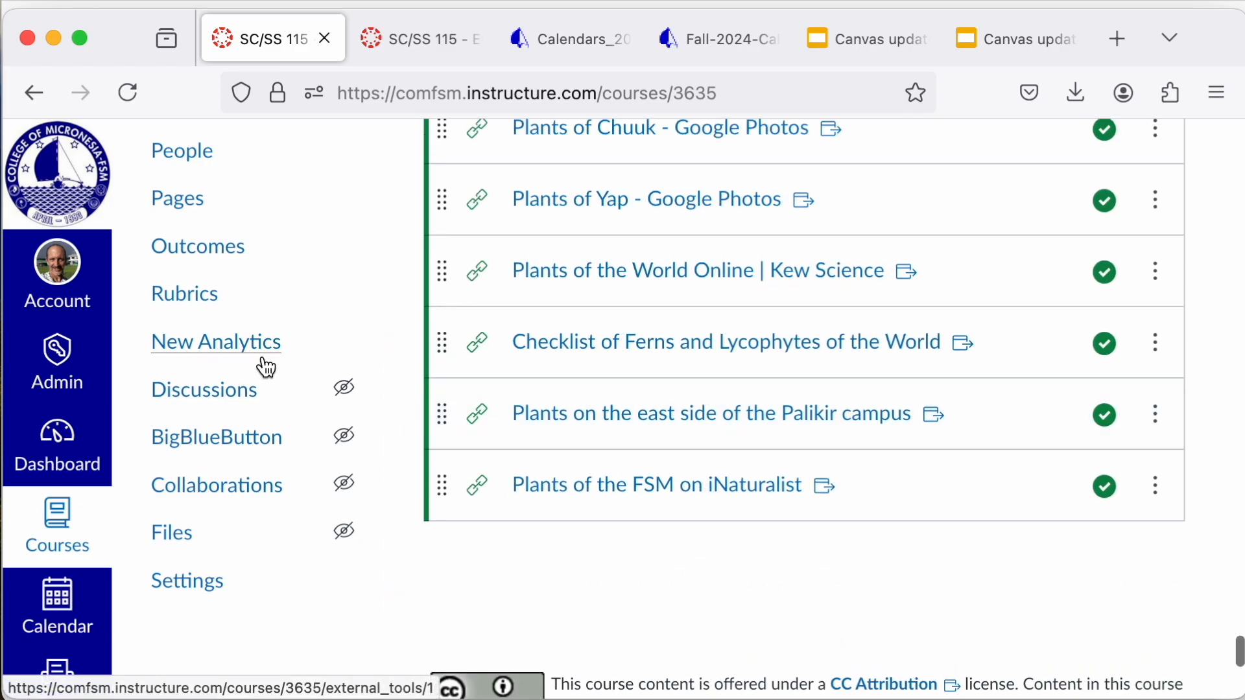
scroll(165, 476, "up", 3)
left_click(196, 376)
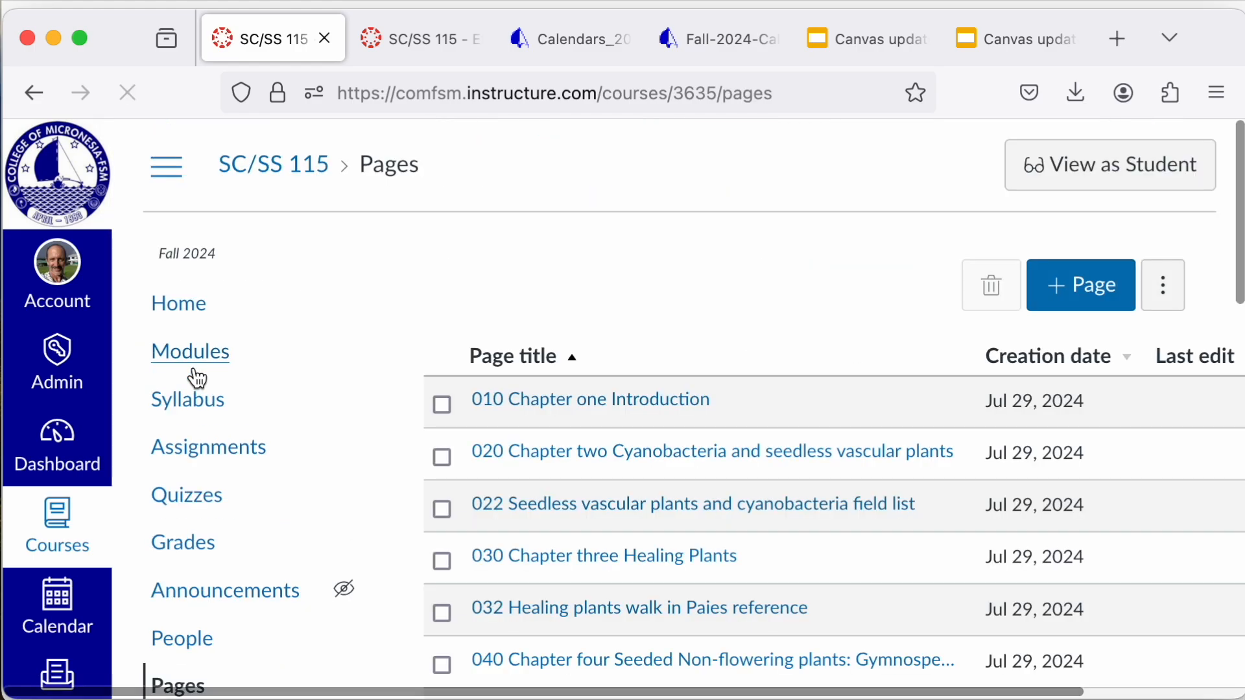
scroll(558, 395, "right", 5)
scroll(558, 395, "down", 2)
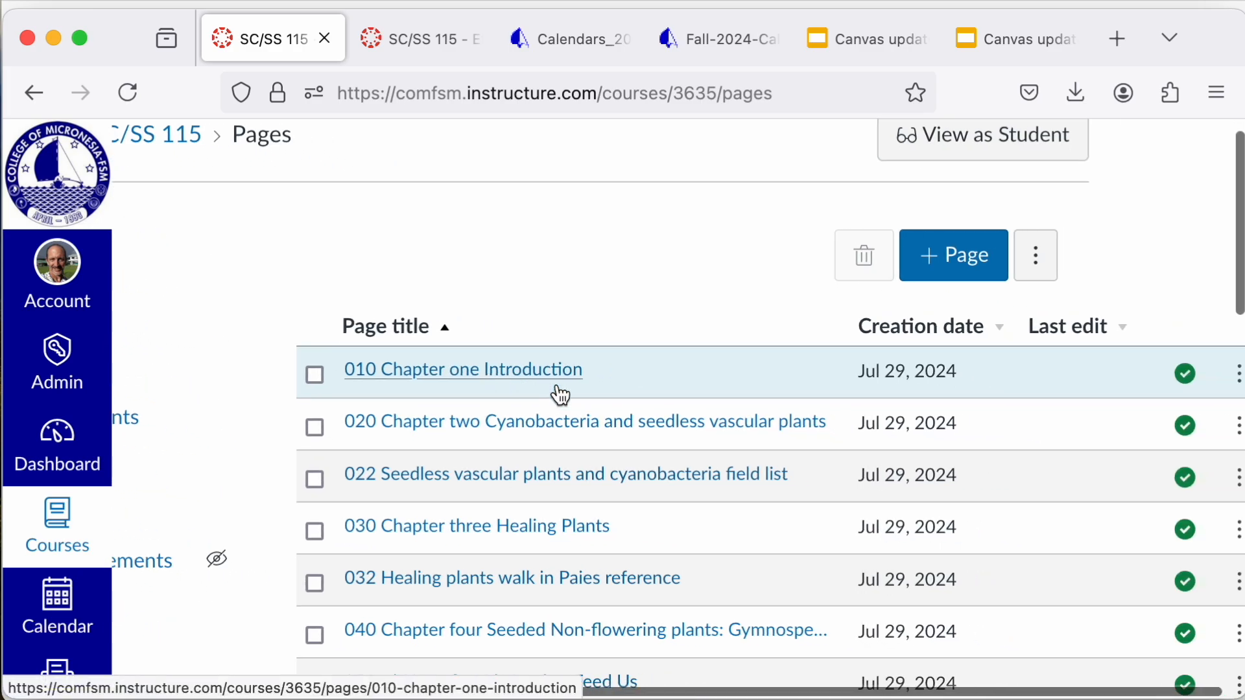
scroll(561, 395, "down", 3)
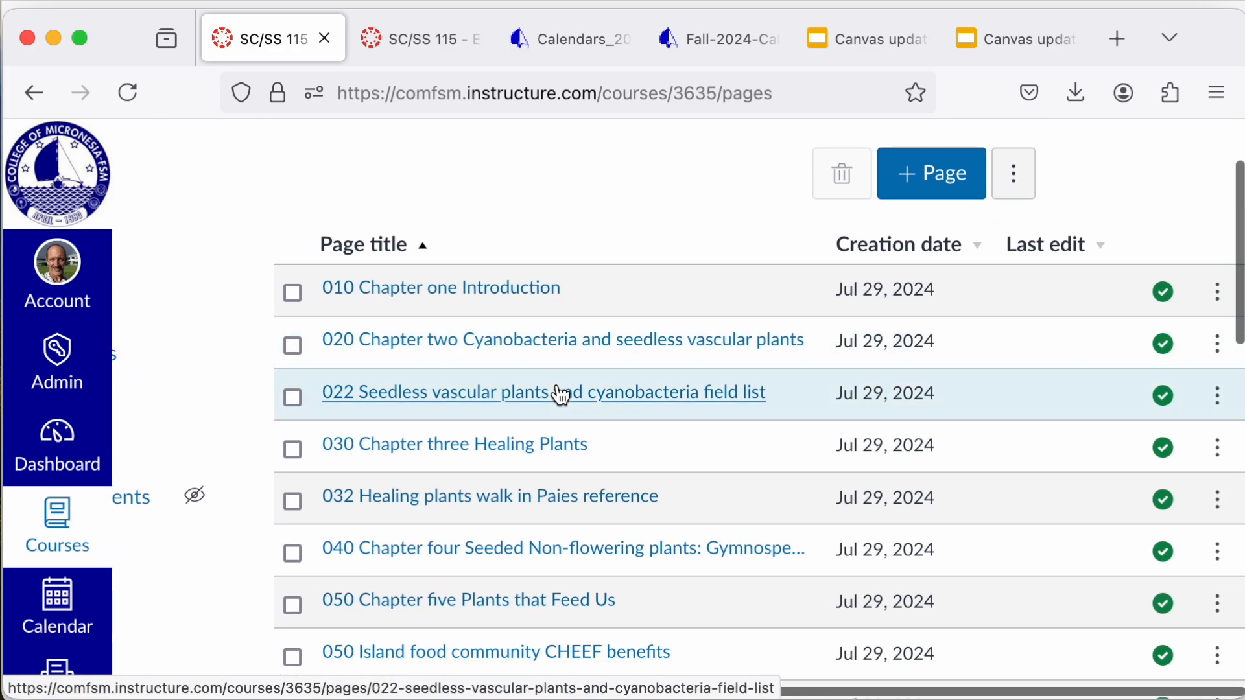
scroll(561, 395, "down", 4)
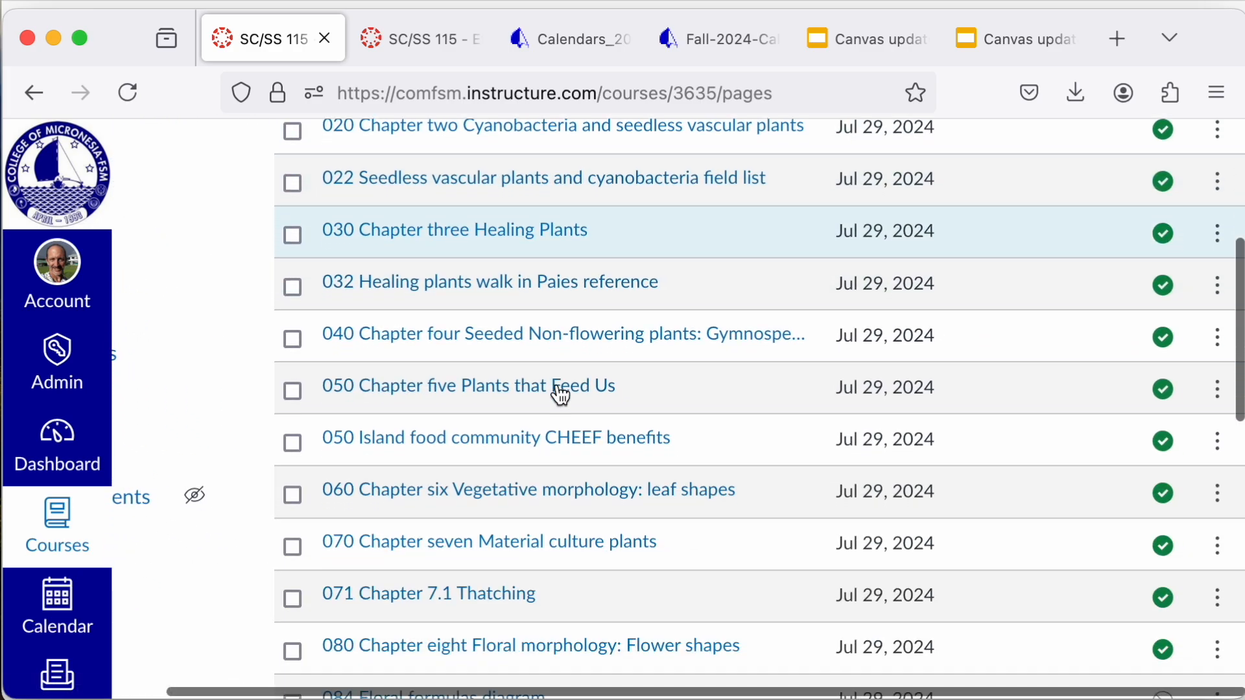
scroll(561, 395, "down", 10)
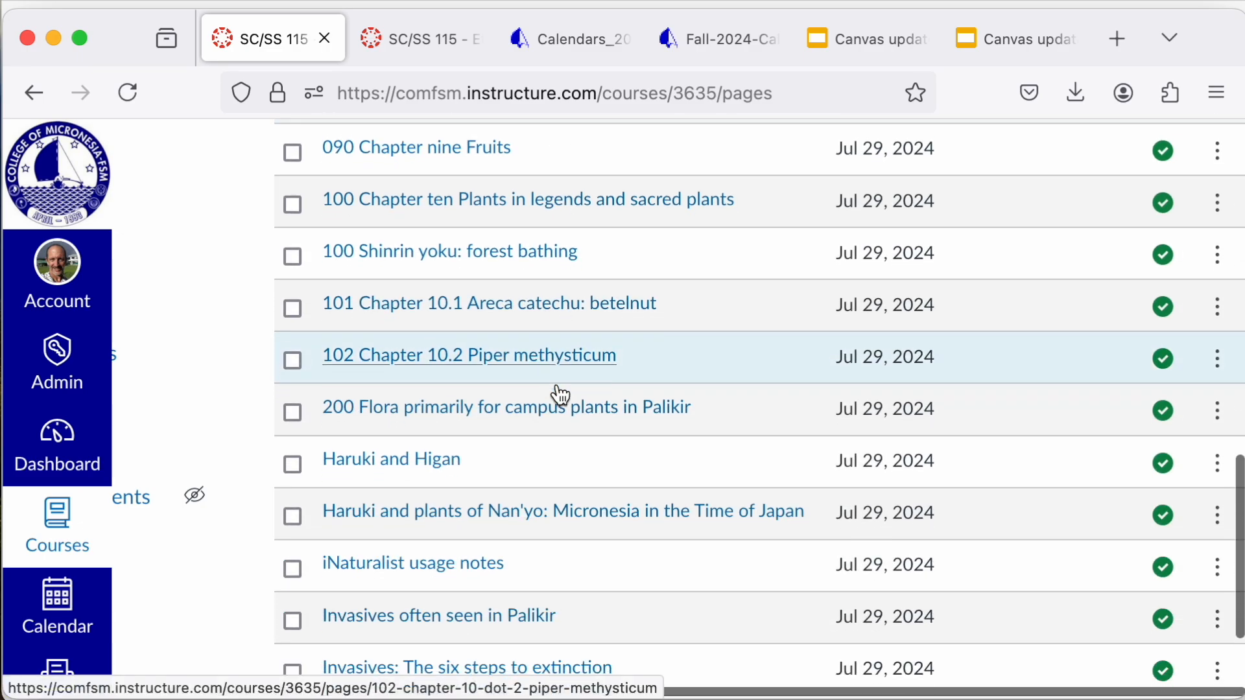
scroll(561, 395, "down", 3)
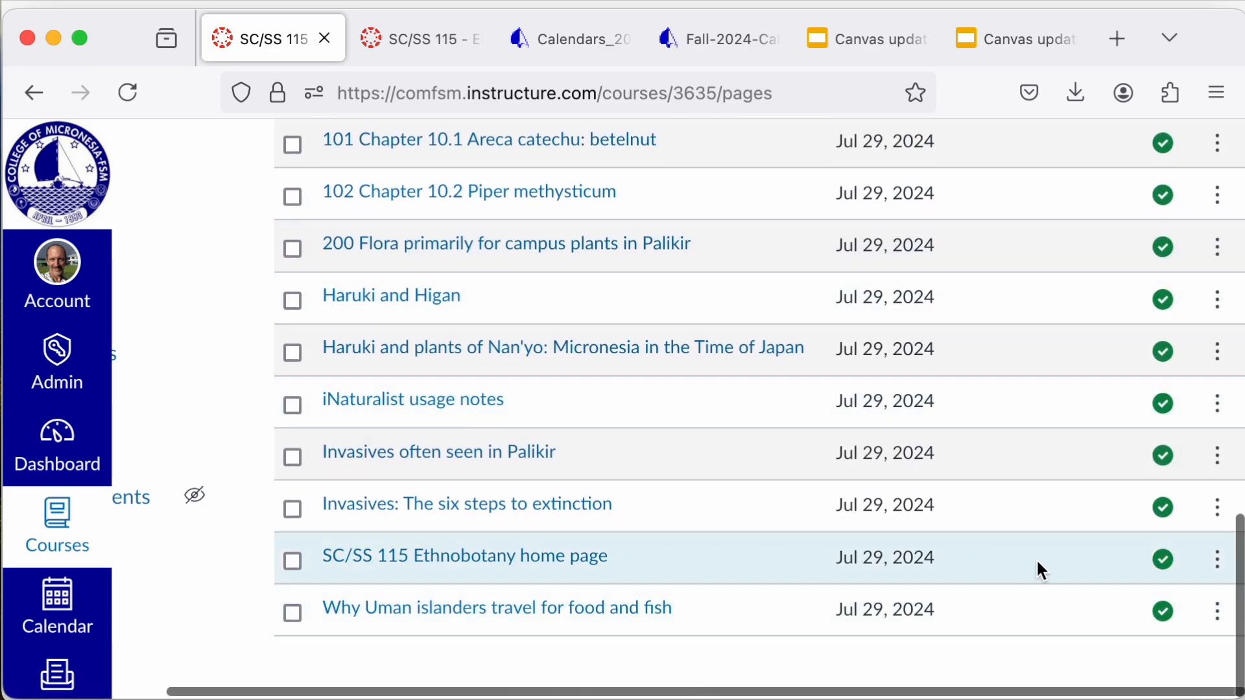
left_click(1219, 562)
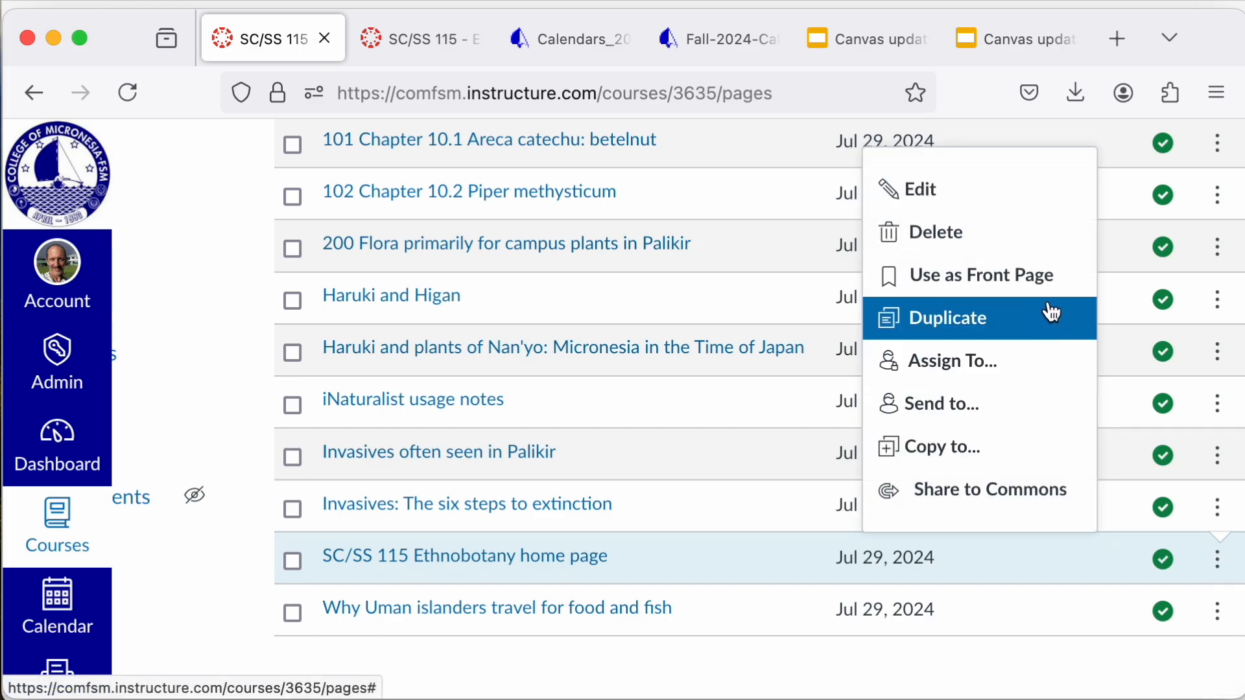
left_click(1035, 283)
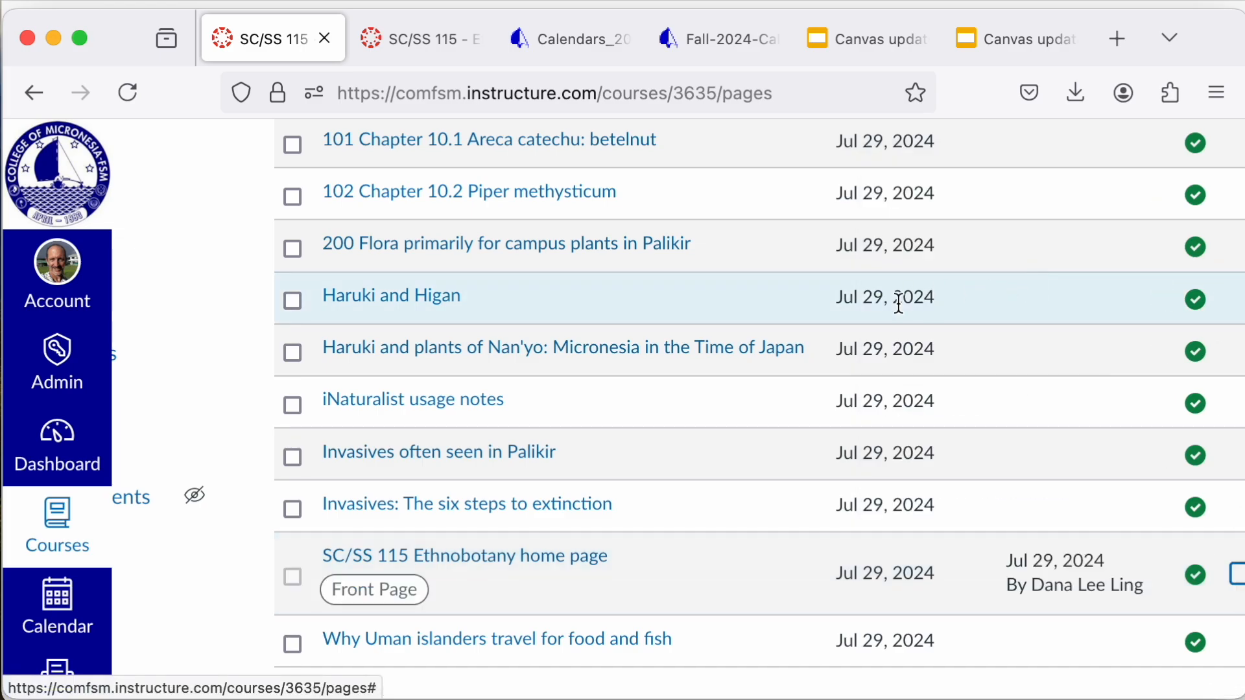
Step: Return to the course home and set its home page to Pages Front Page, saving the choice
scroll(264, 452, "left", 5)
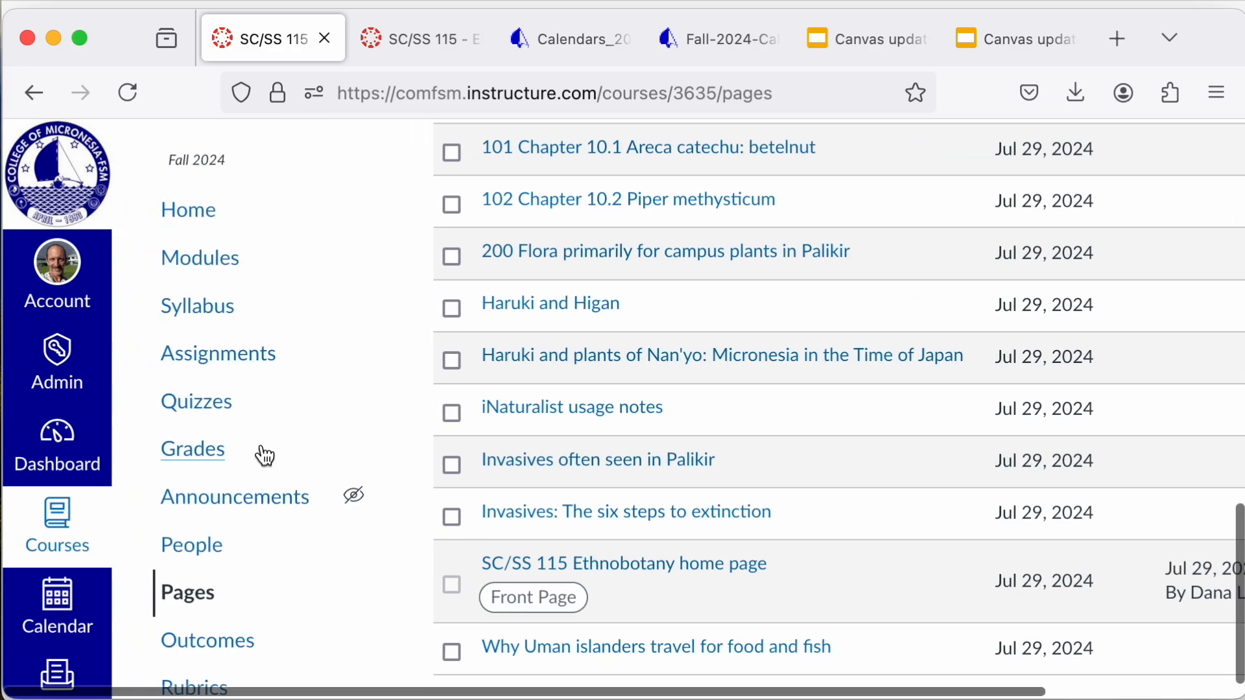
left_click(185, 220)
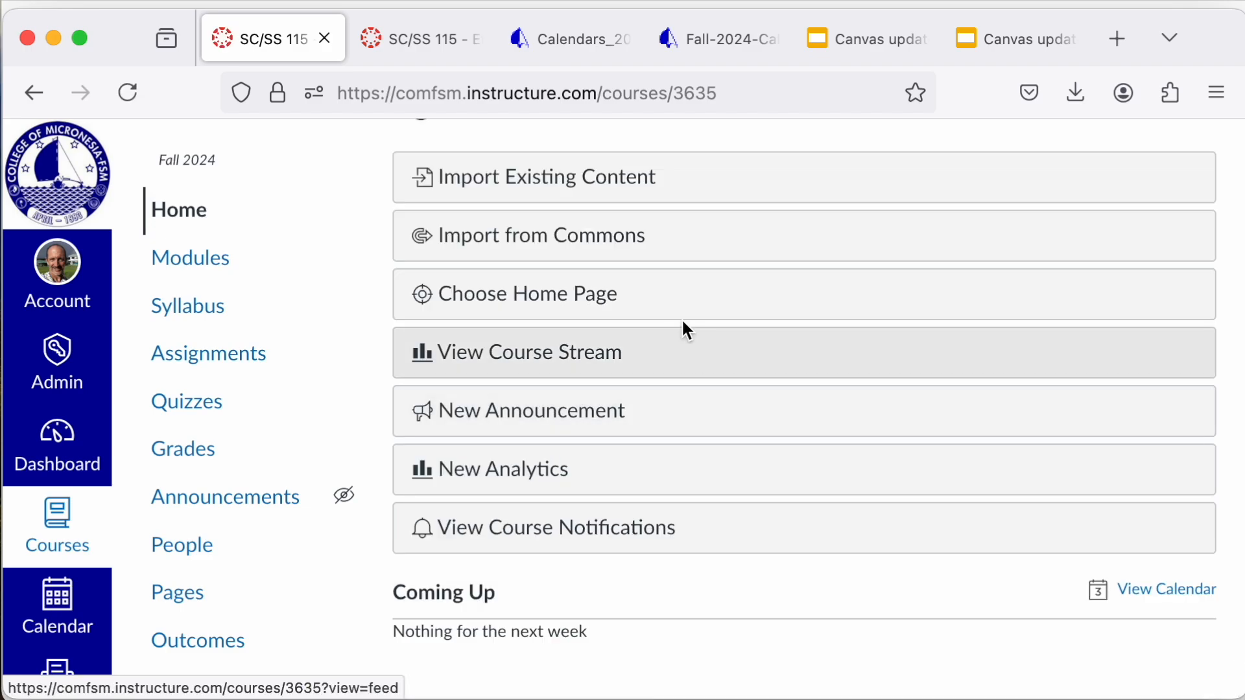
left_click(642, 299)
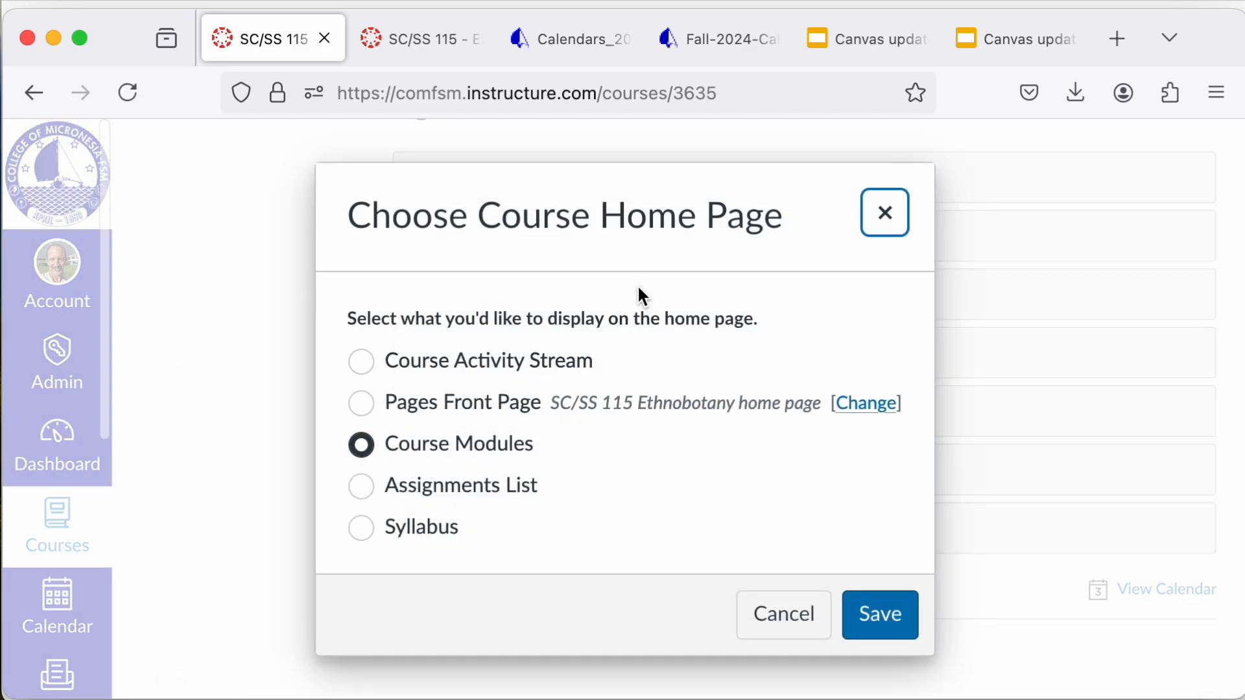
left_click(363, 403)
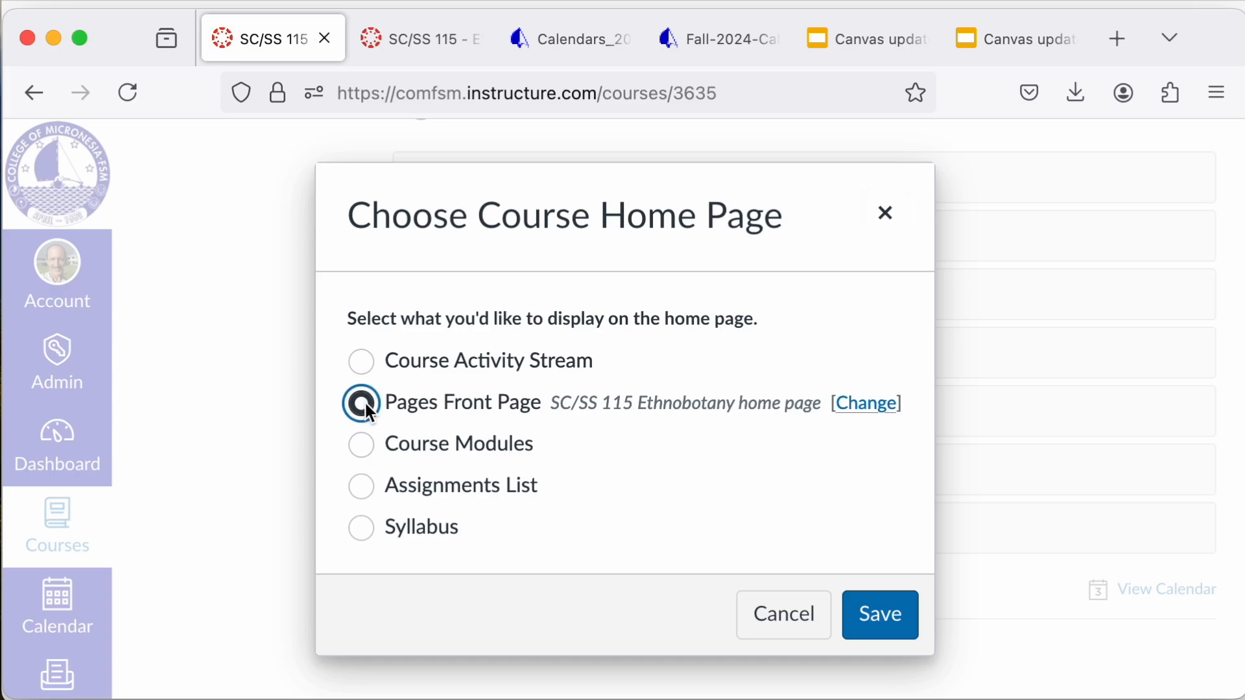
left_click(876, 624)
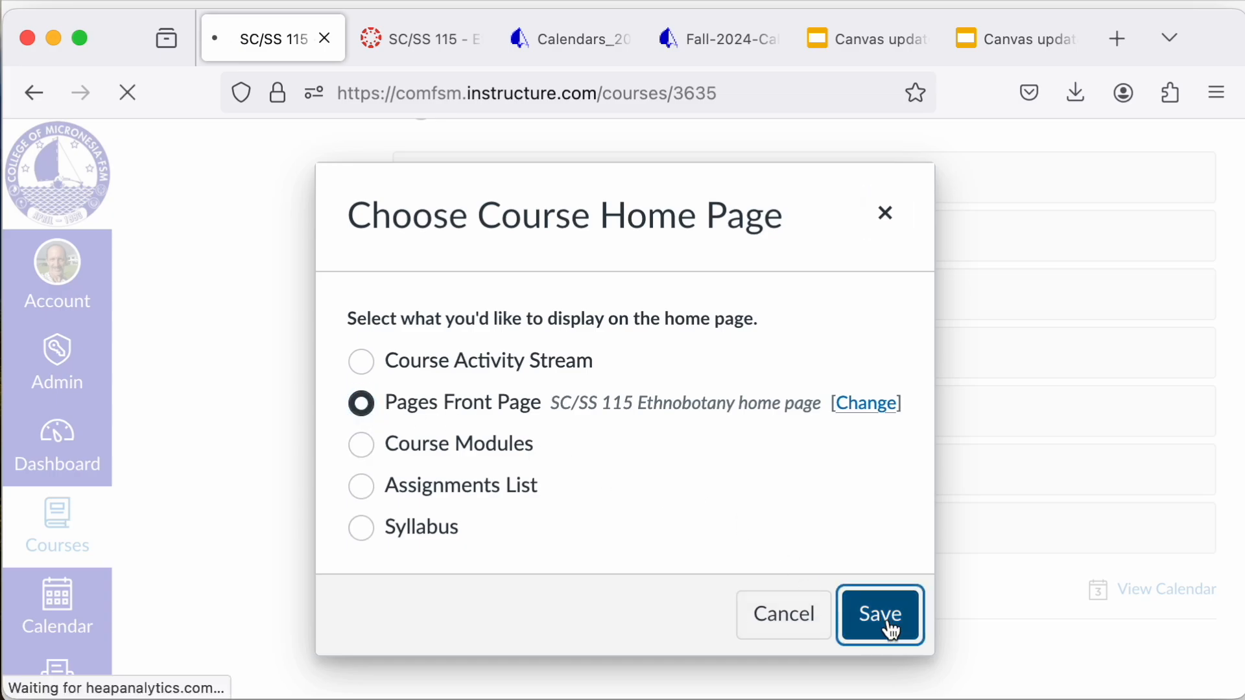
Step: Review the new SC/SS 115 Ethnobotany home page from its banner image through the course learning outcomes
scroll(888, 619, "down", 3)
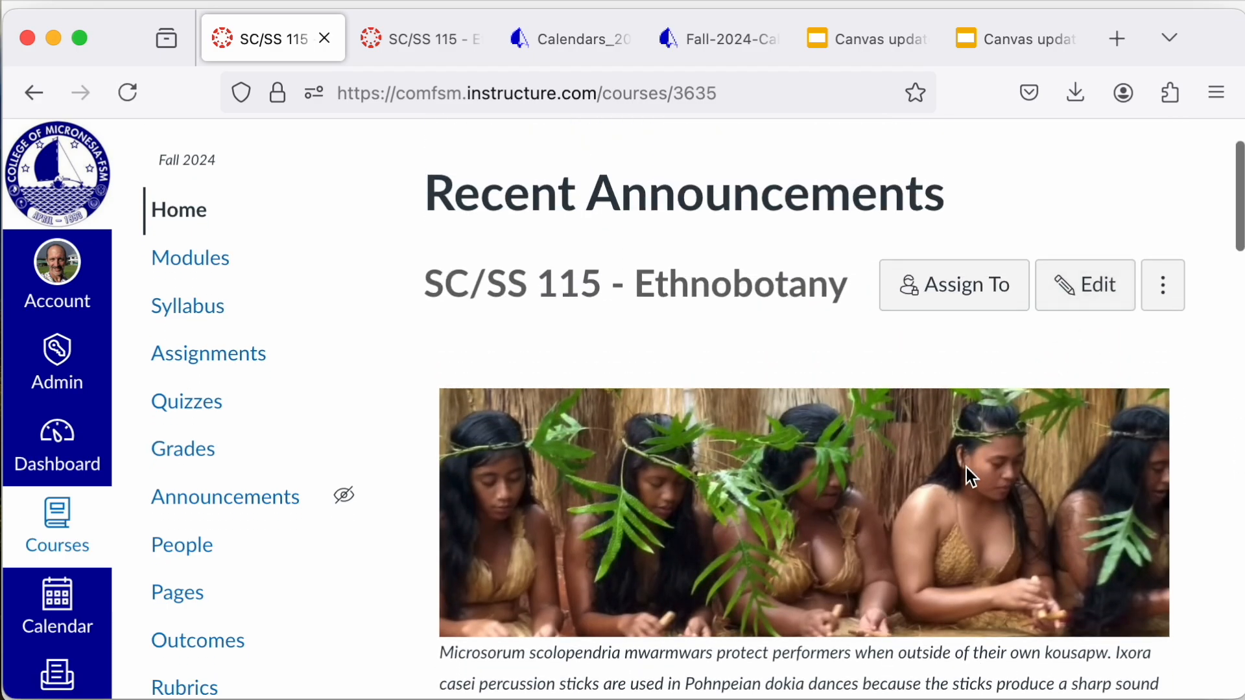
scroll(966, 467, "down", 10)
scroll(967, 467, "down", 8)
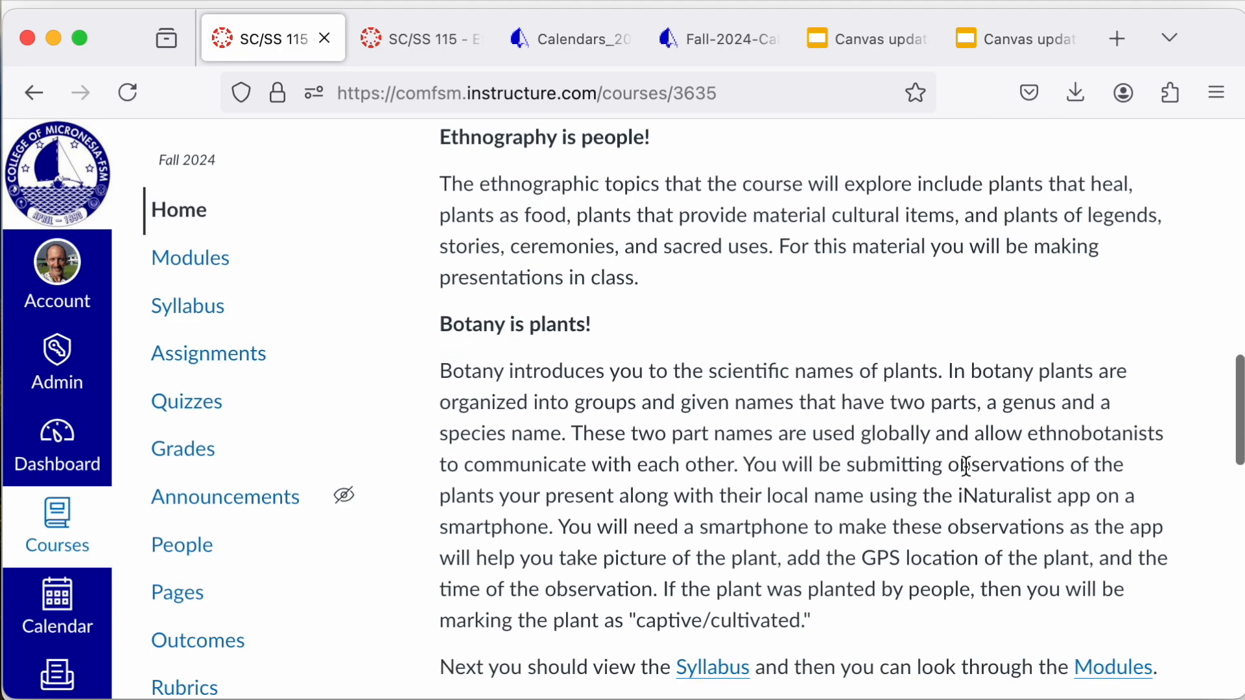
scroll(967, 467, "down", 4)
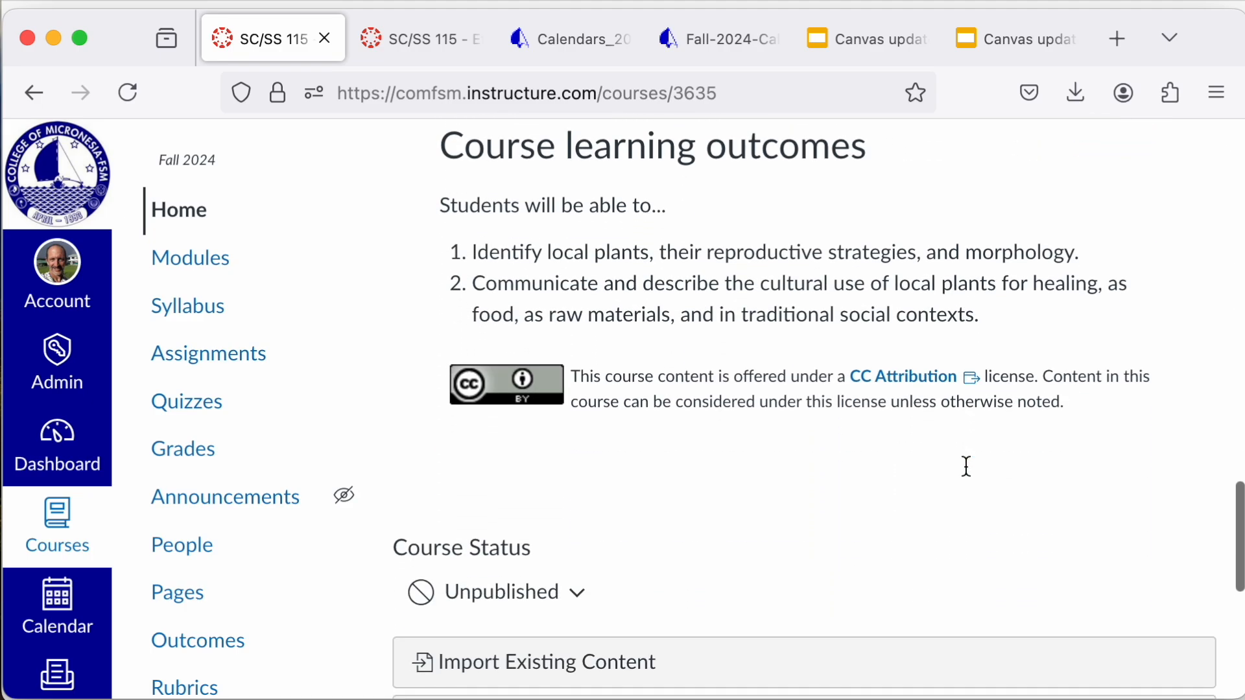
scroll(967, 472, "up", 5)
scroll(966, 466, "up", 15)
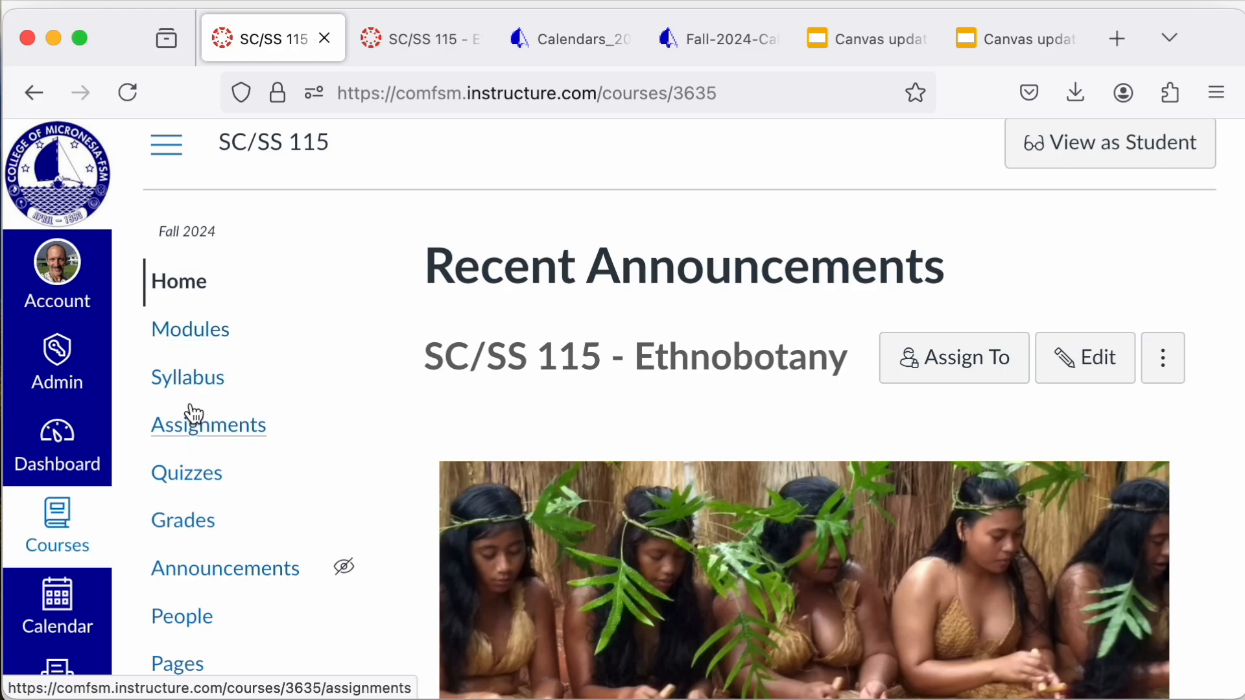
Step: Open the course modules and look over the Chapter 01 and Chapter 02 items
left_click(220, 340)
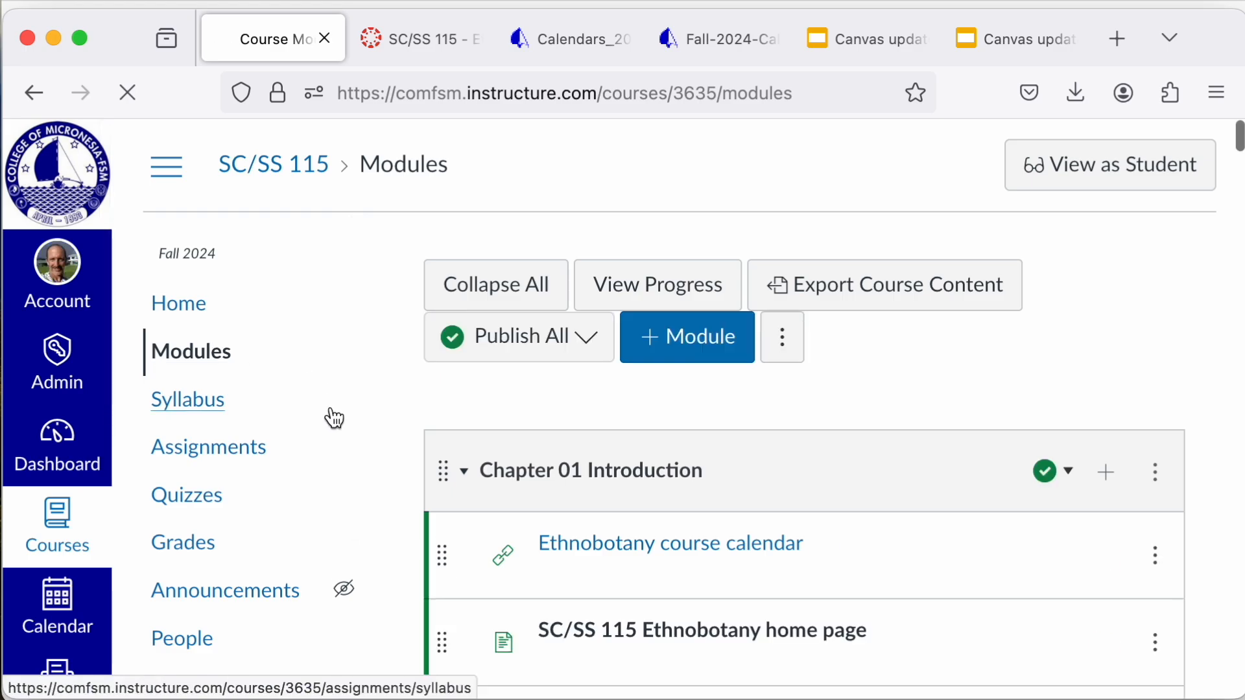
scroll(387, 441, "down", 10)
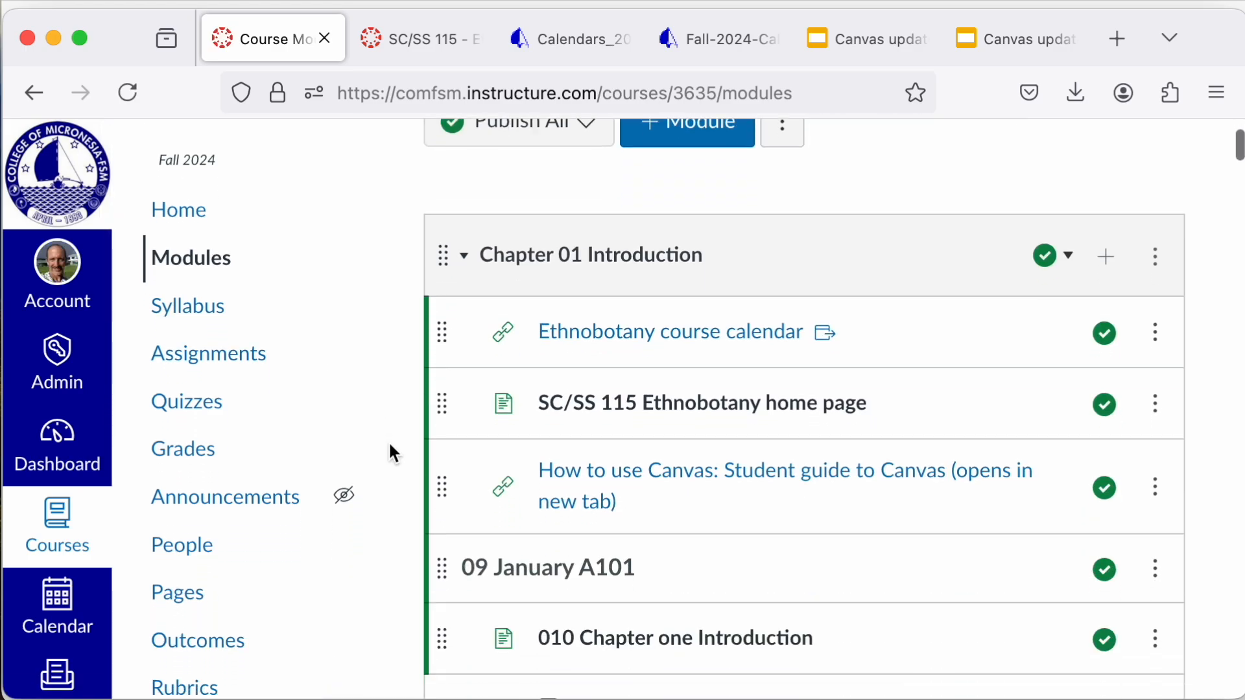
scroll(388, 441, "down", 10)
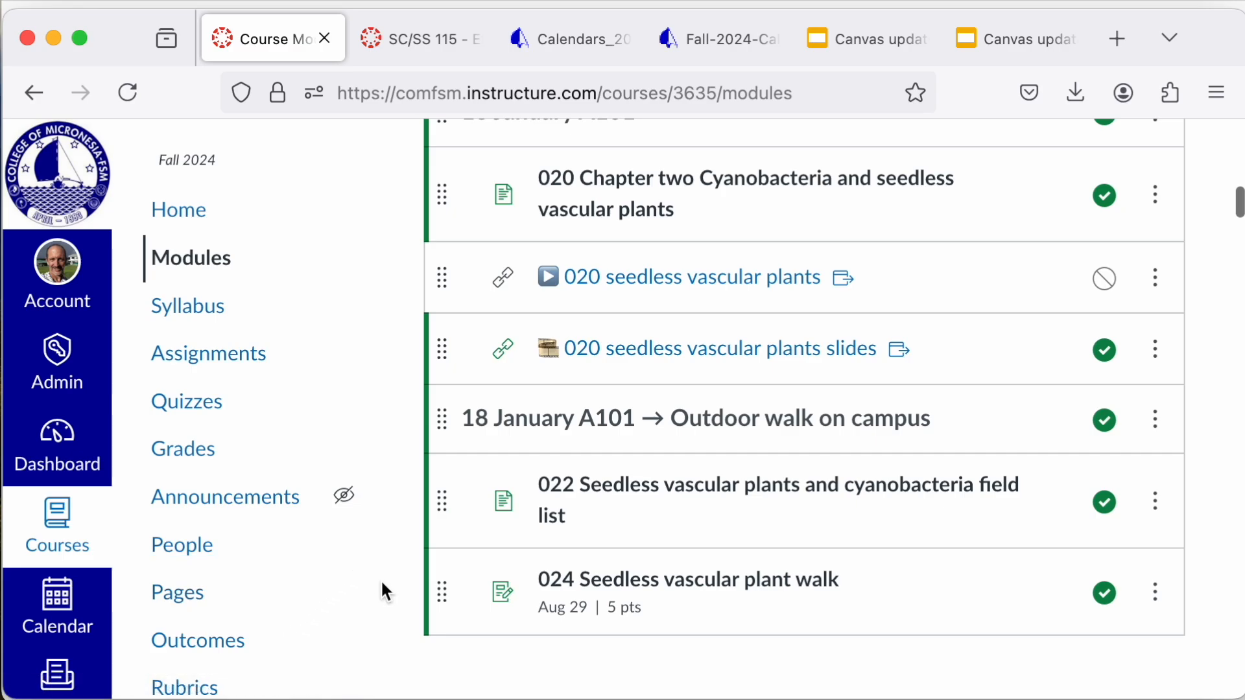
scroll(382, 590, "down", 1)
scroll(380, 578, "up", 10)
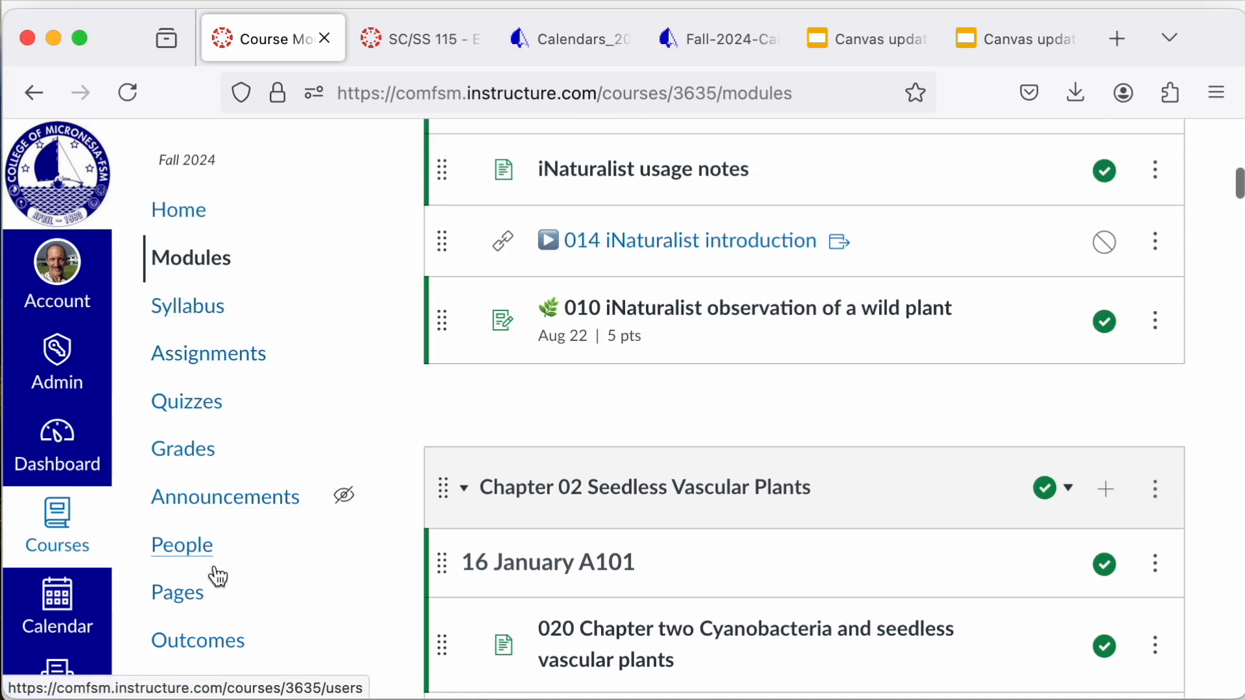
Step: Open the course settings' Navigation section and check which actions are offered for the Modules item, leaving it as is
scroll(215, 575, "down", 8)
left_click(192, 585)
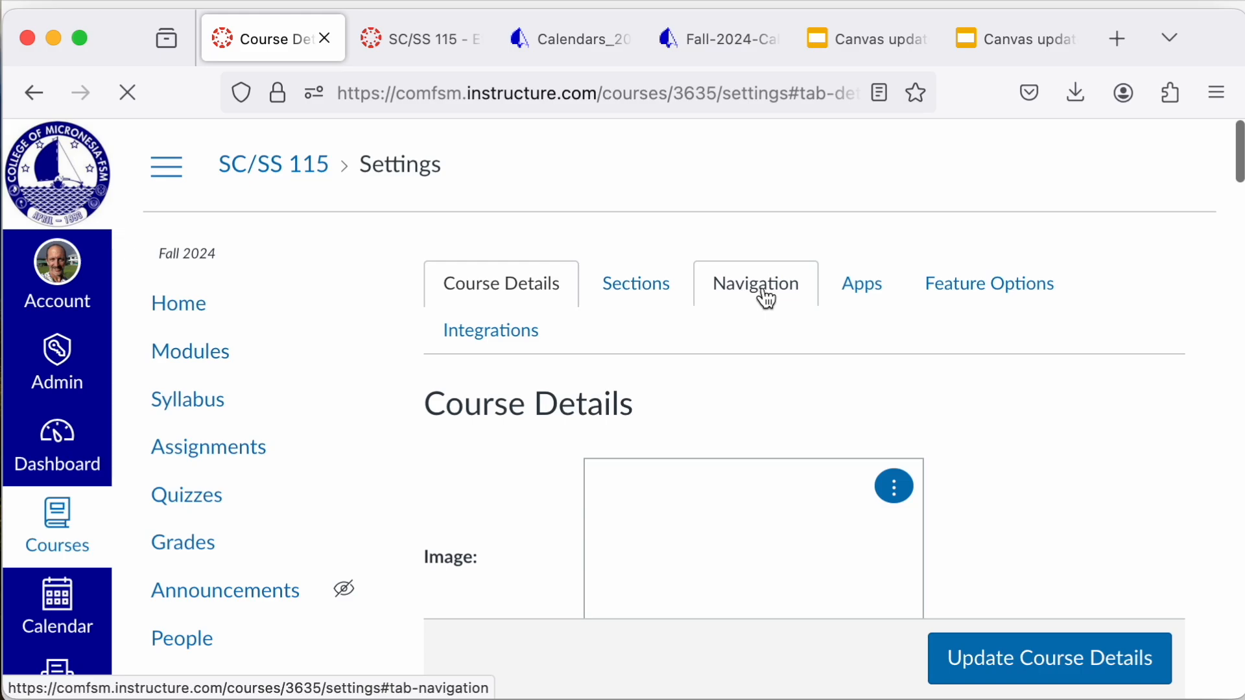
left_click(763, 290)
left_click(925, 523)
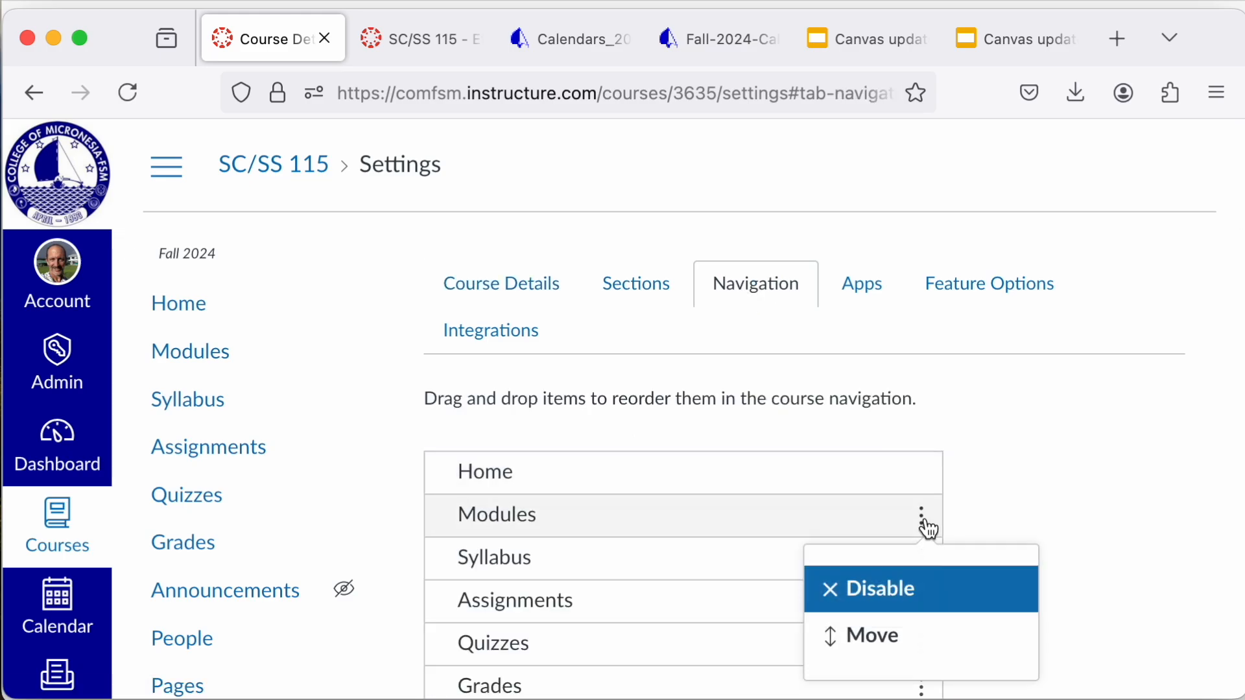
left_click(925, 524)
left_click(928, 524)
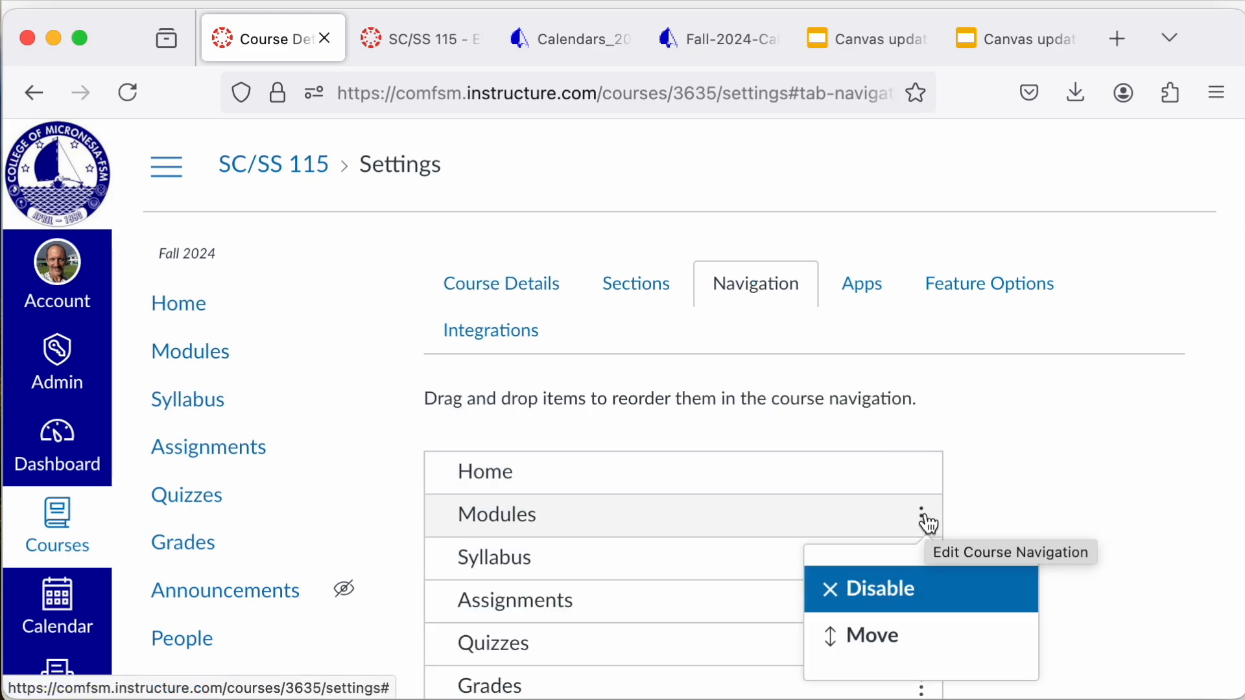
left_click(1021, 490)
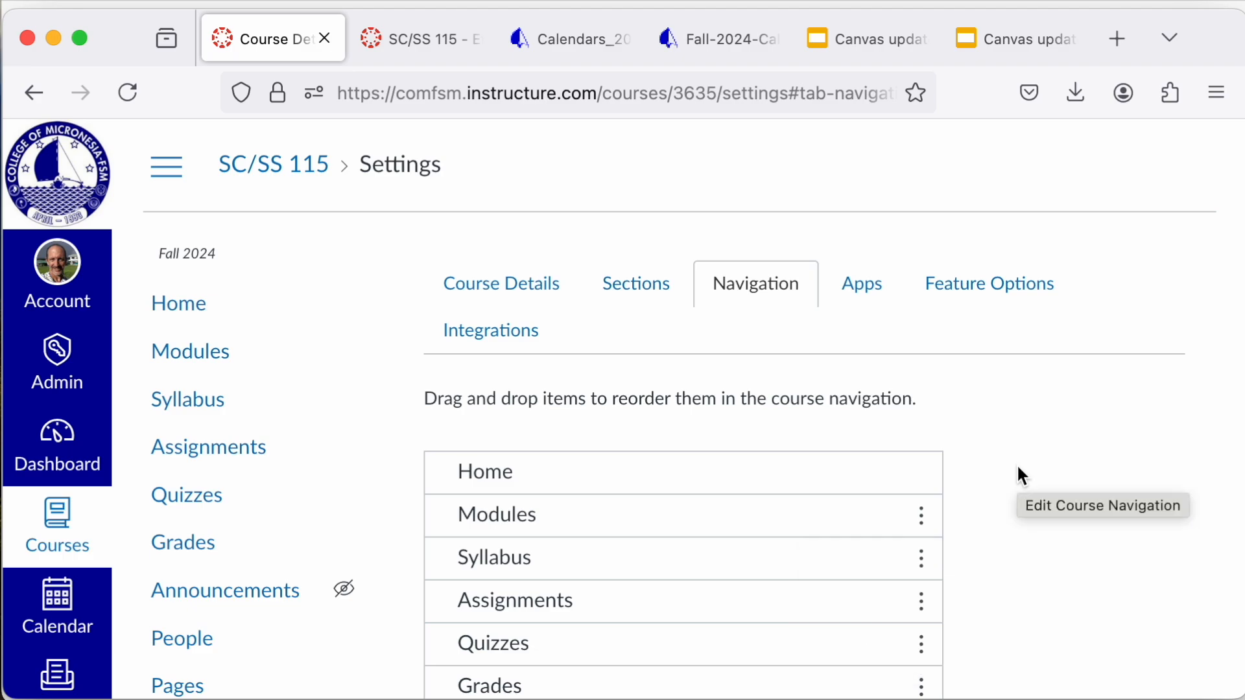
Step: Review the course navigation list, covering both the items shown to students and the hidden or disabled ones
scroll(1024, 612, "down", 3)
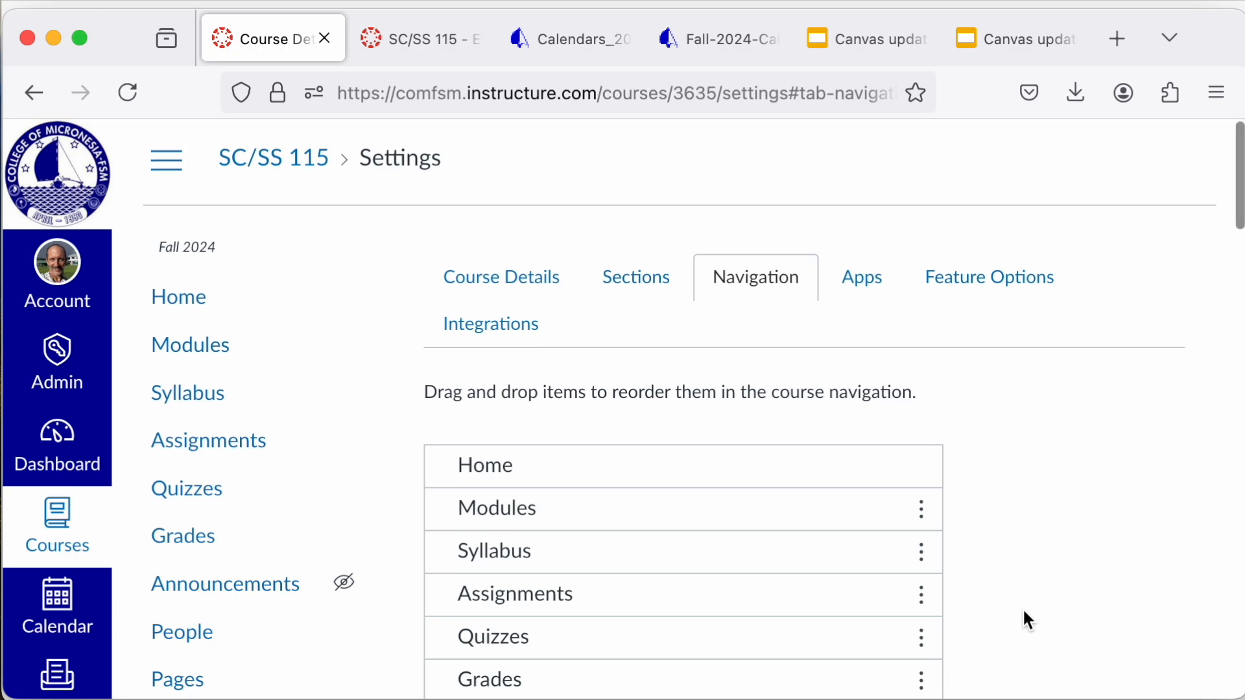
scroll(1024, 613, "down", 3)
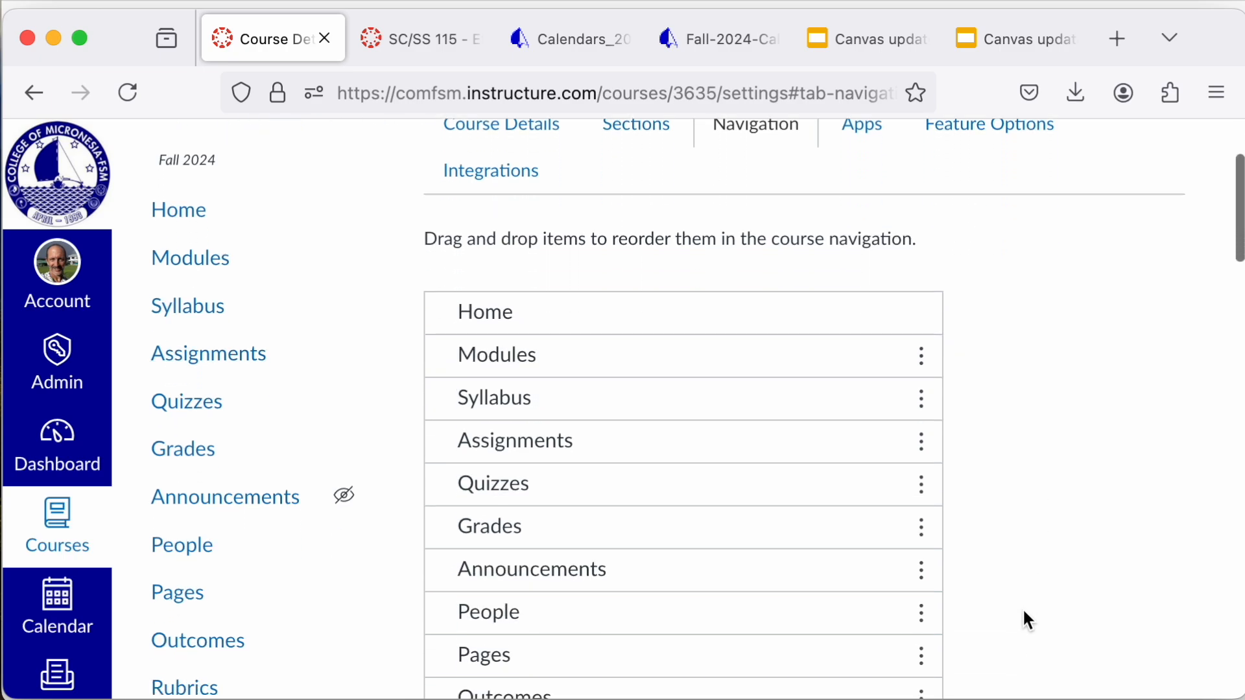
scroll(1024, 611, "down", 1)
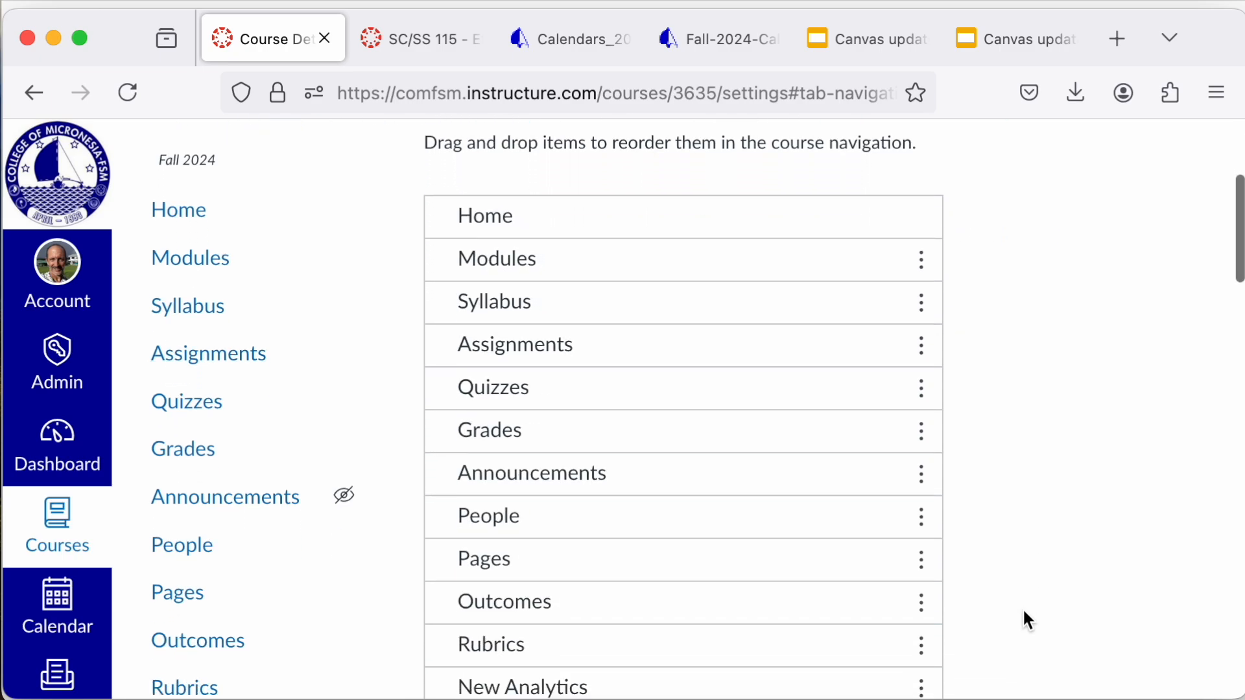
scroll(1024, 612, "down", 1)
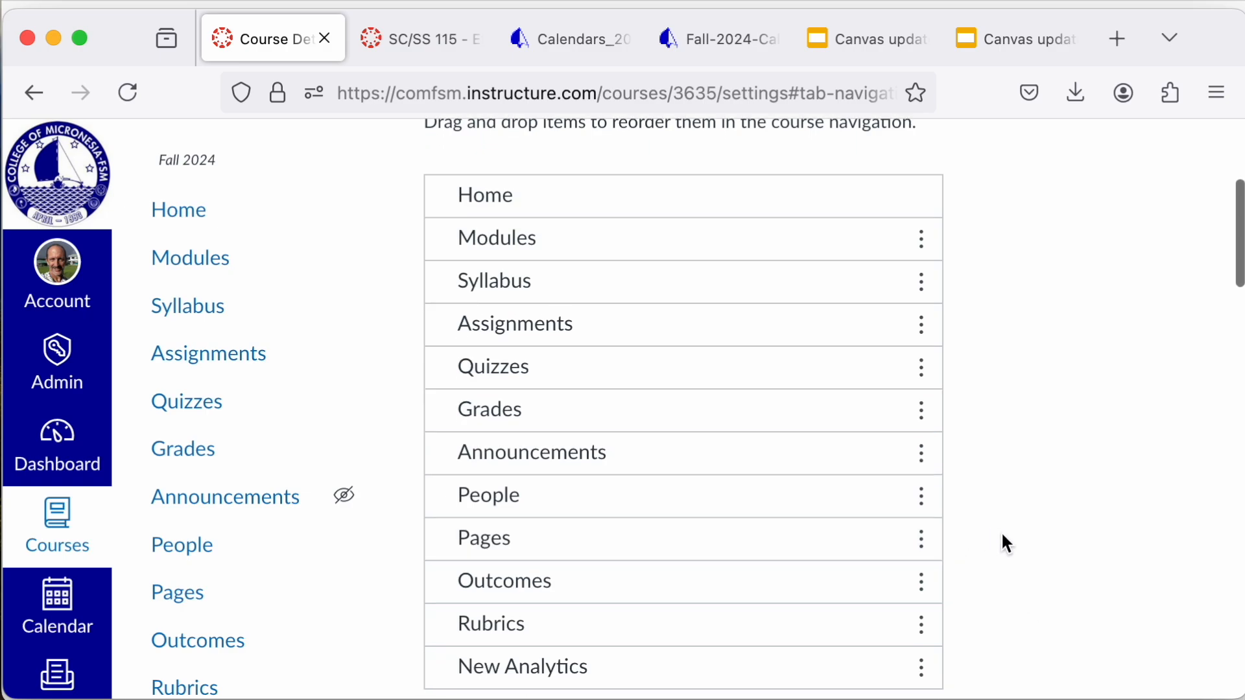
scroll(1003, 542, "down", 3)
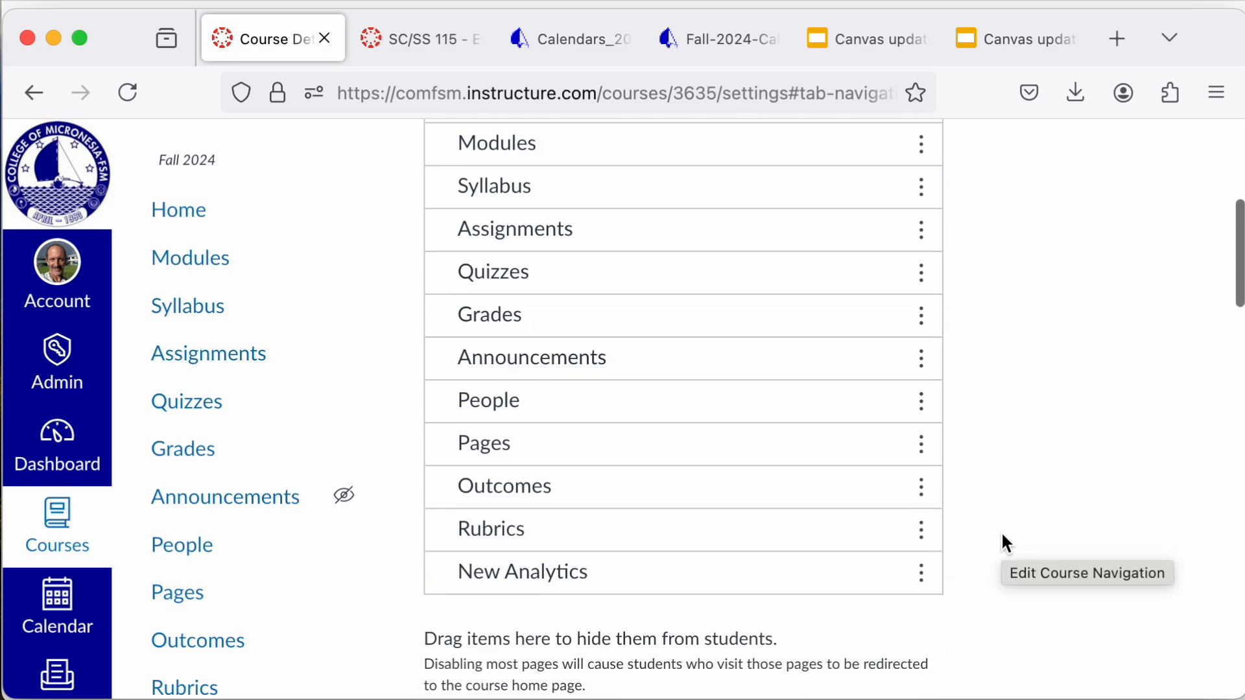
scroll(1001, 531, "down", 2)
scroll(1001, 531, "up", 5)
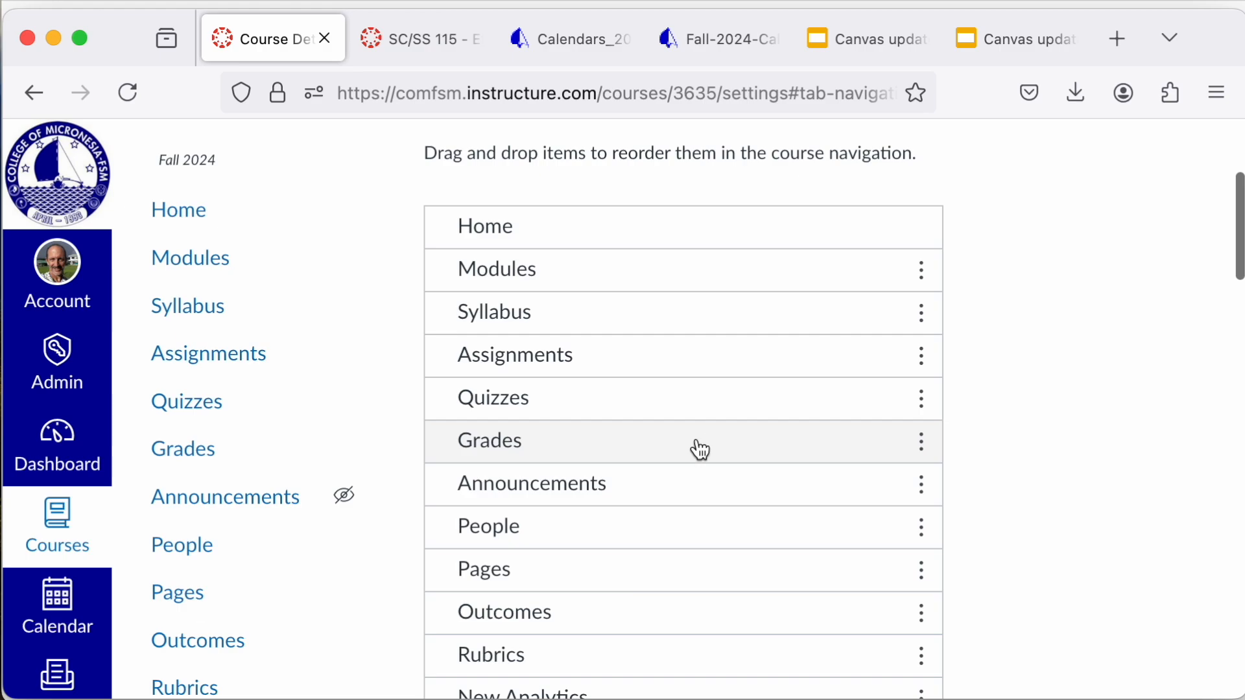
mouse_move(347, 506)
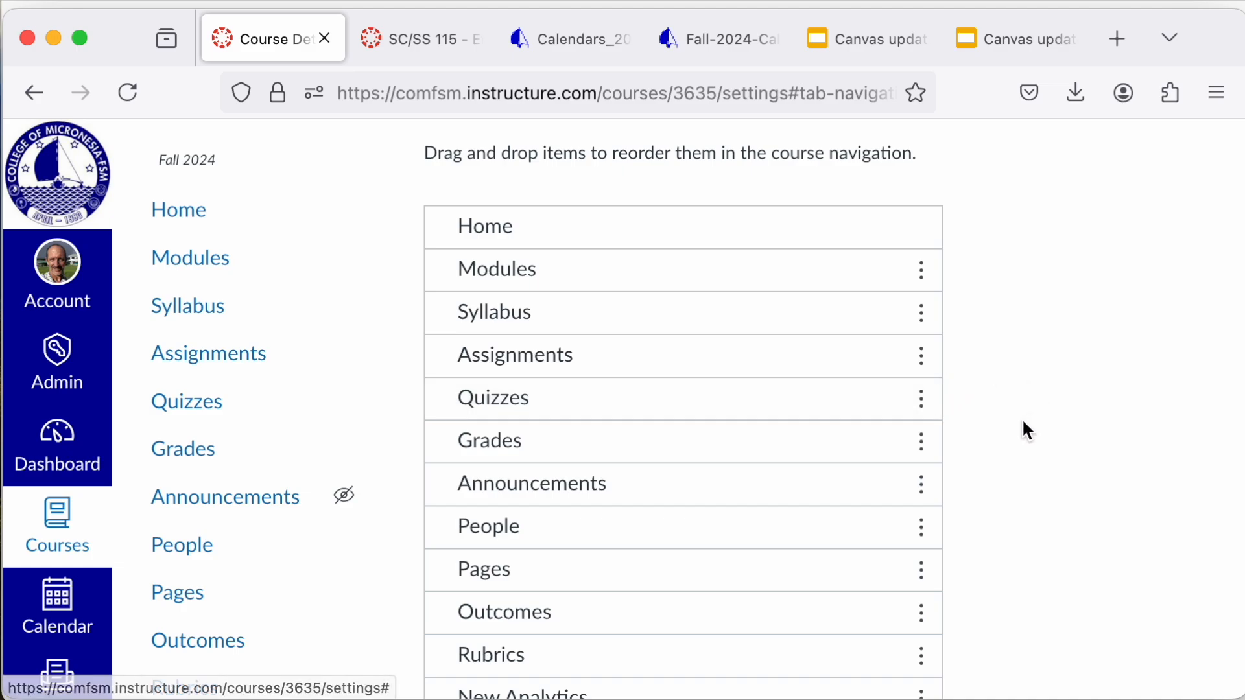
scroll(1023, 422, "down", 3)
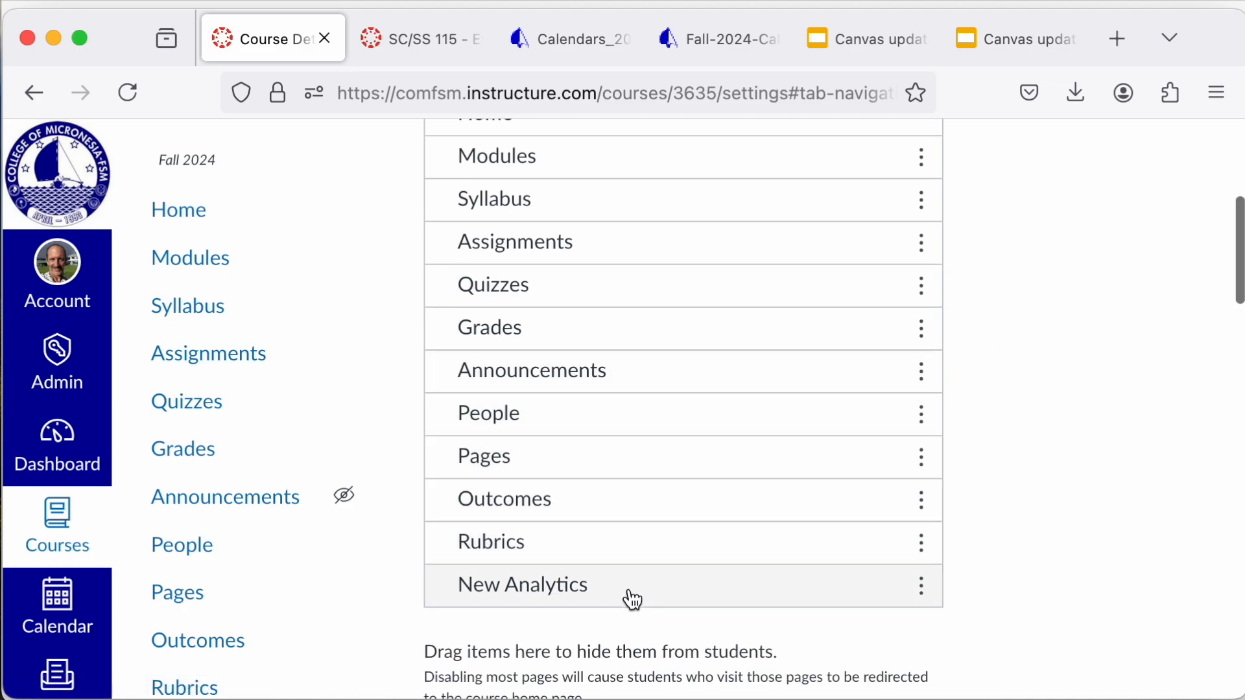
scroll(631, 594, "down", 6)
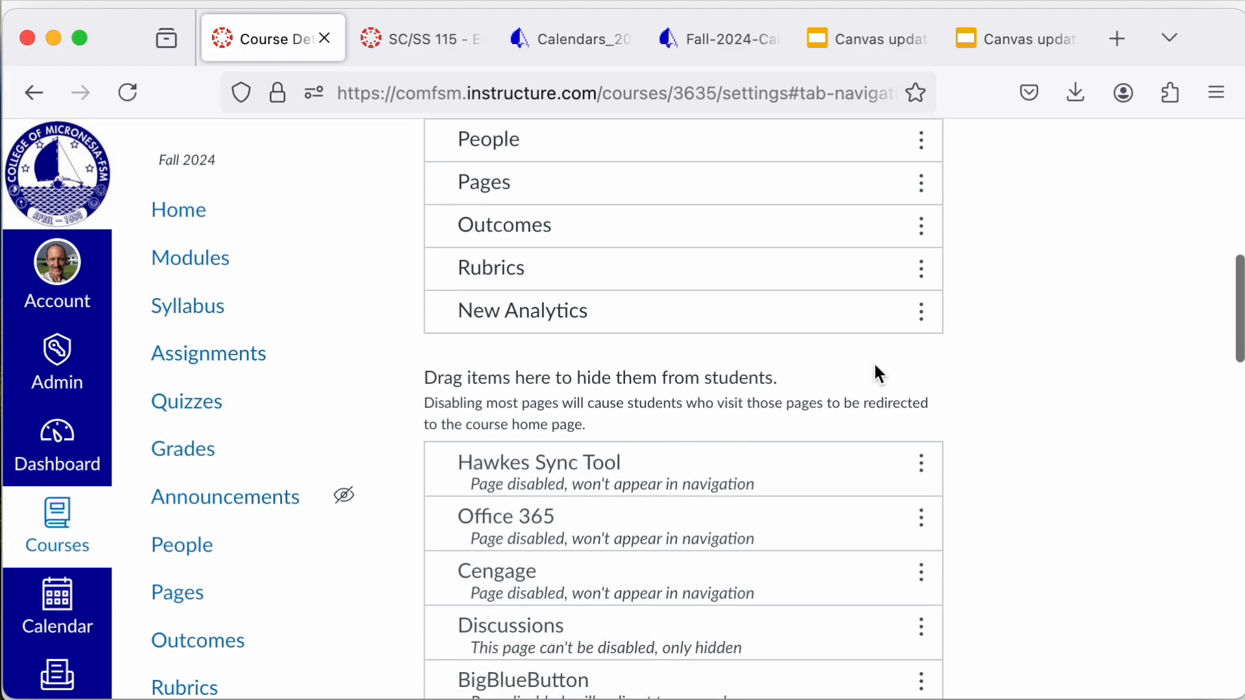
scroll(870, 374, "up", 3)
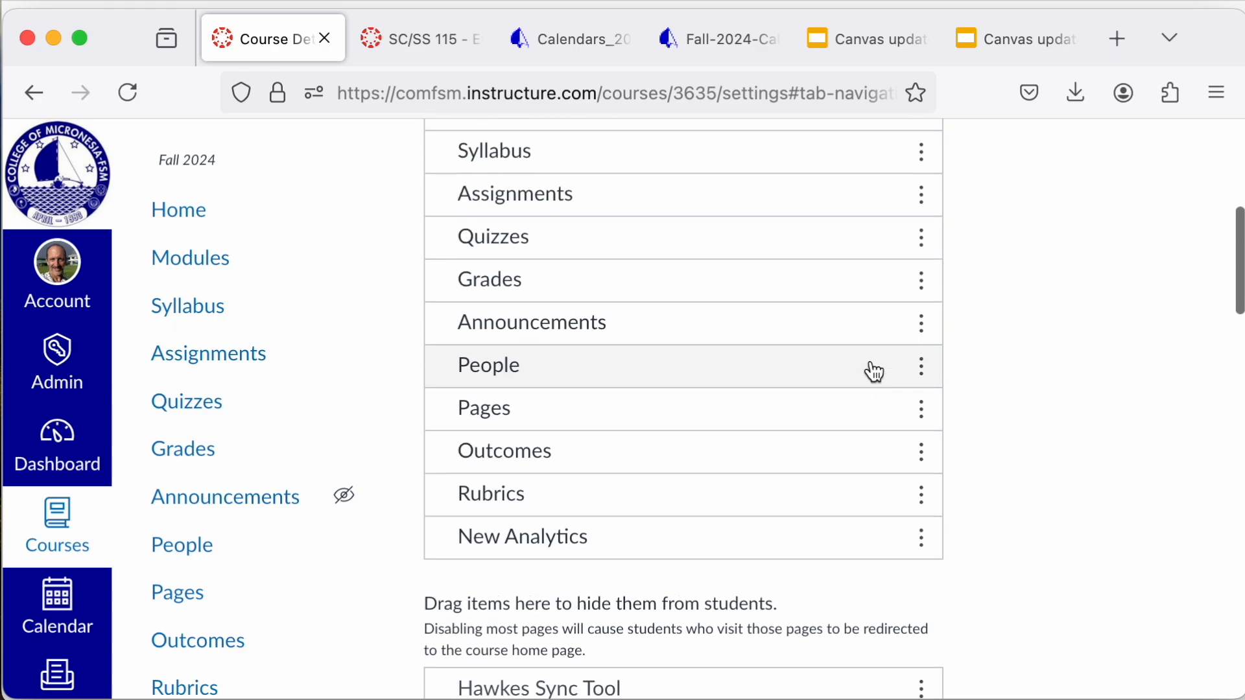
scroll(1017, 496, "up", 6)
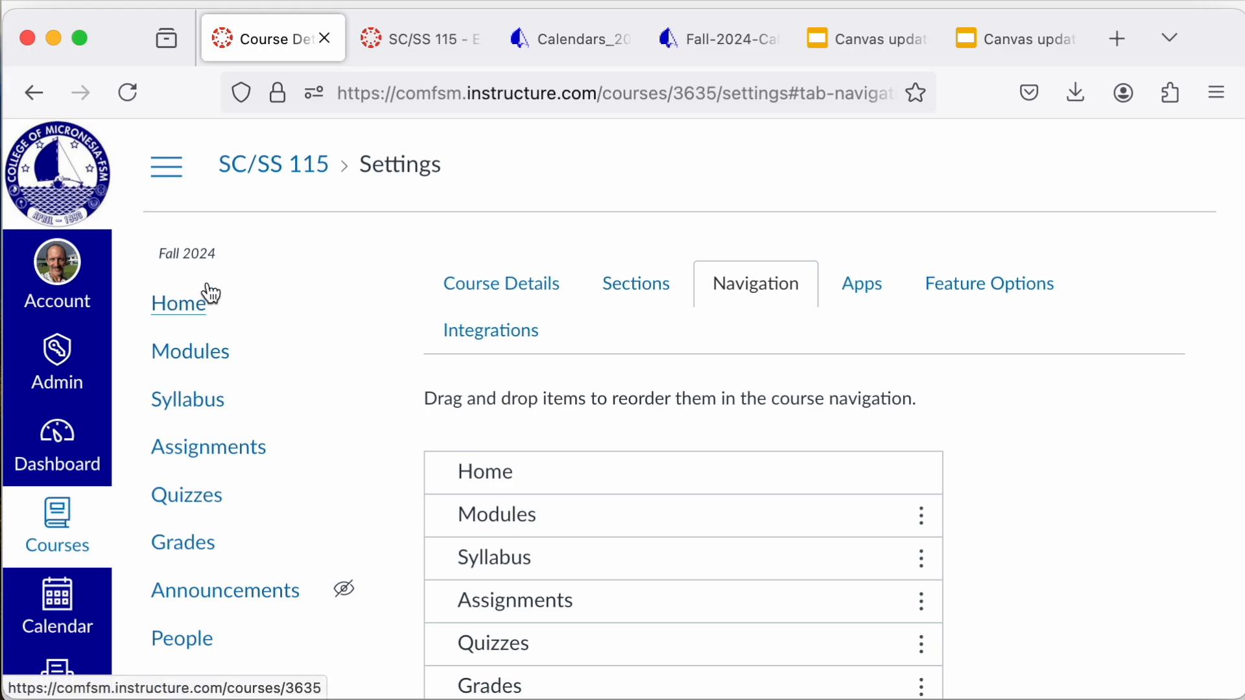
Step: Return to the course modules and check the Chapter 01 Introduction items, their date headings and due dates
left_click(222, 353)
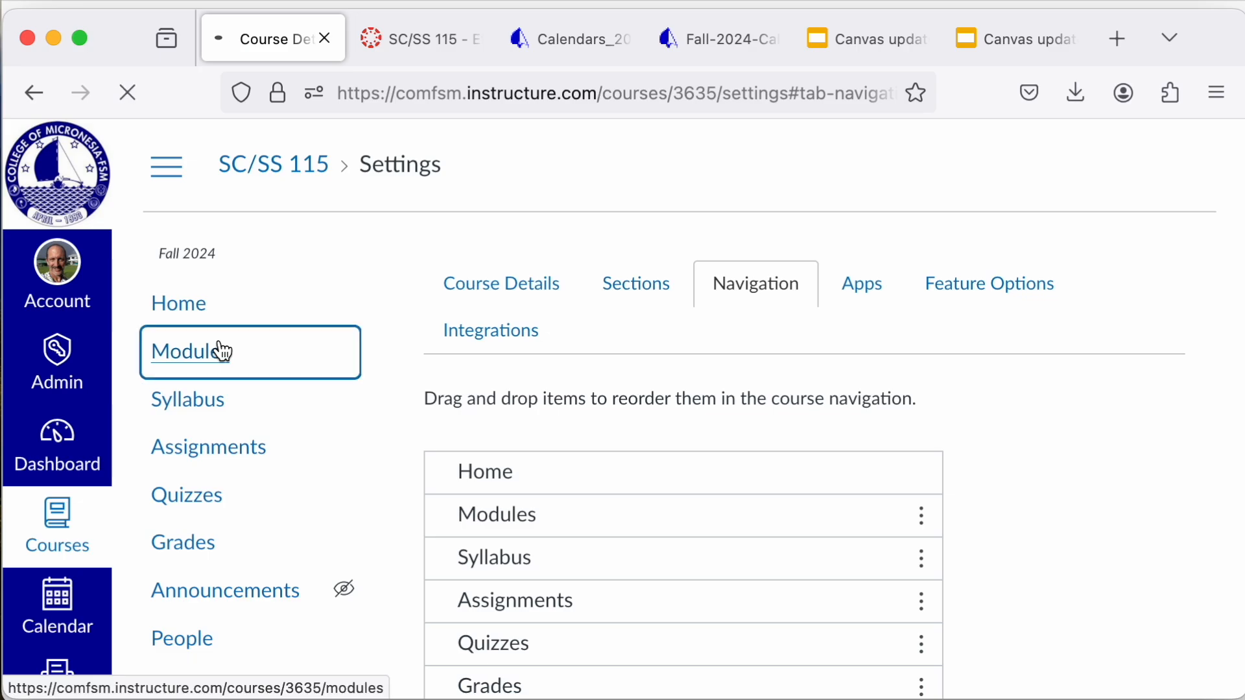
scroll(709, 472, "down", 3)
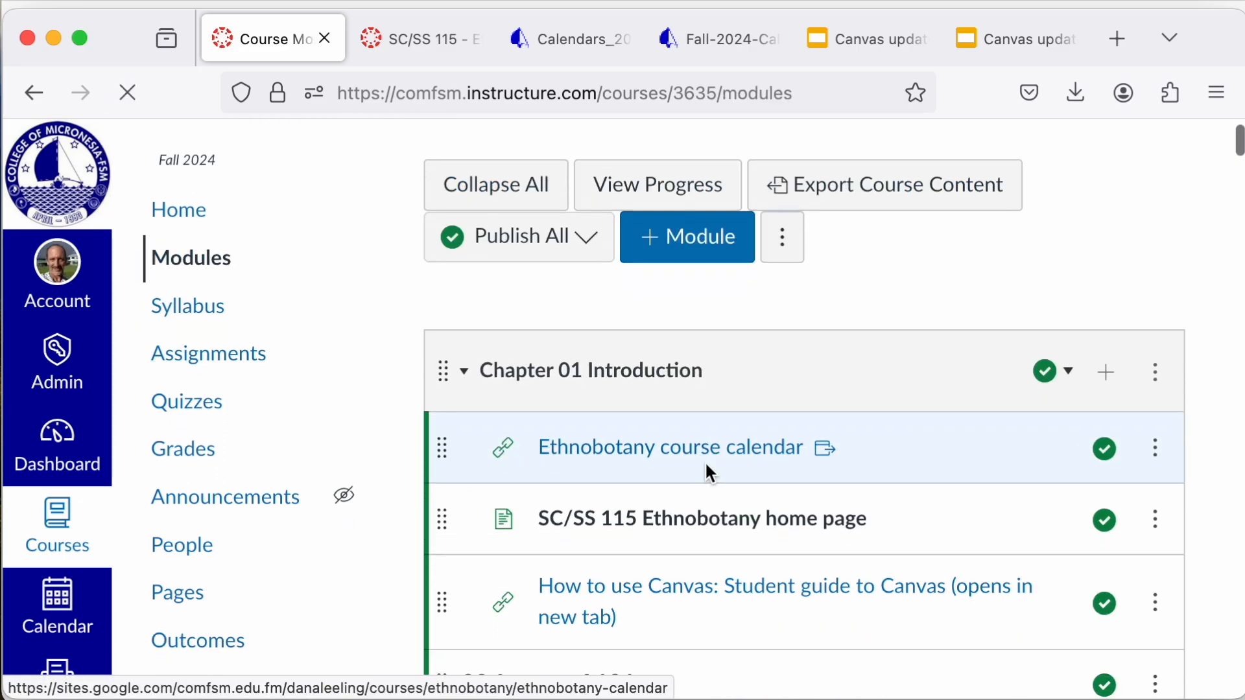
scroll(707, 467, "down", 8)
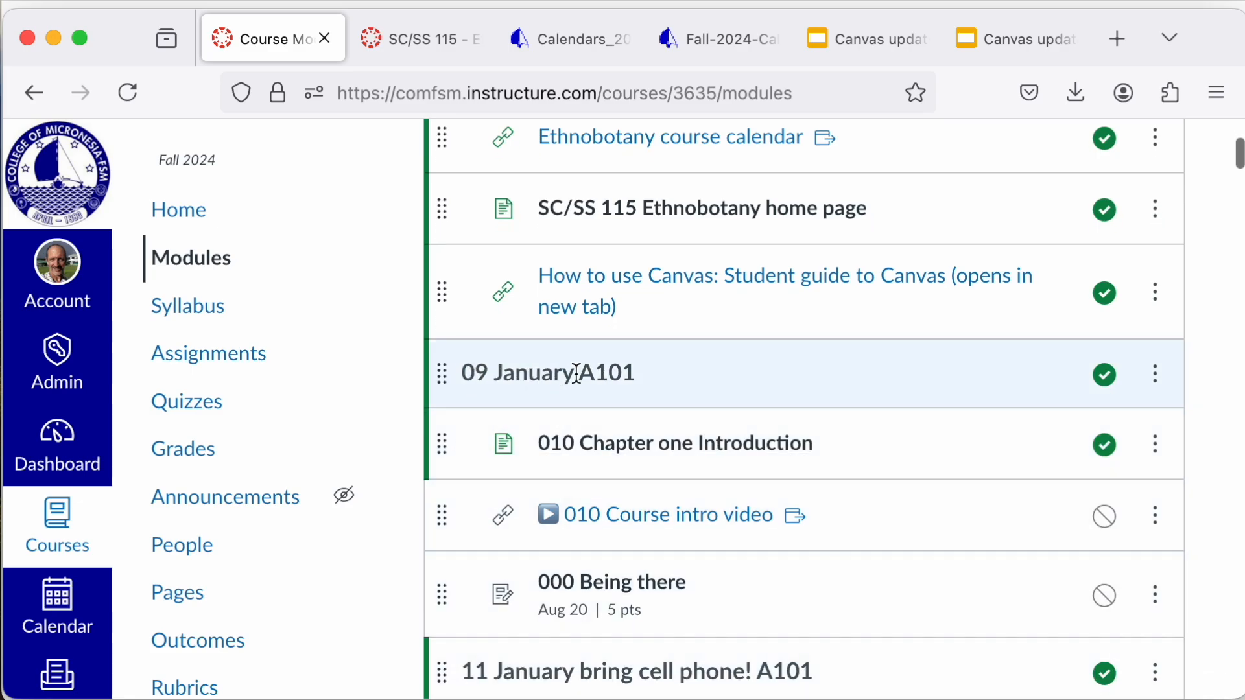
scroll(512, 535, "down", 3)
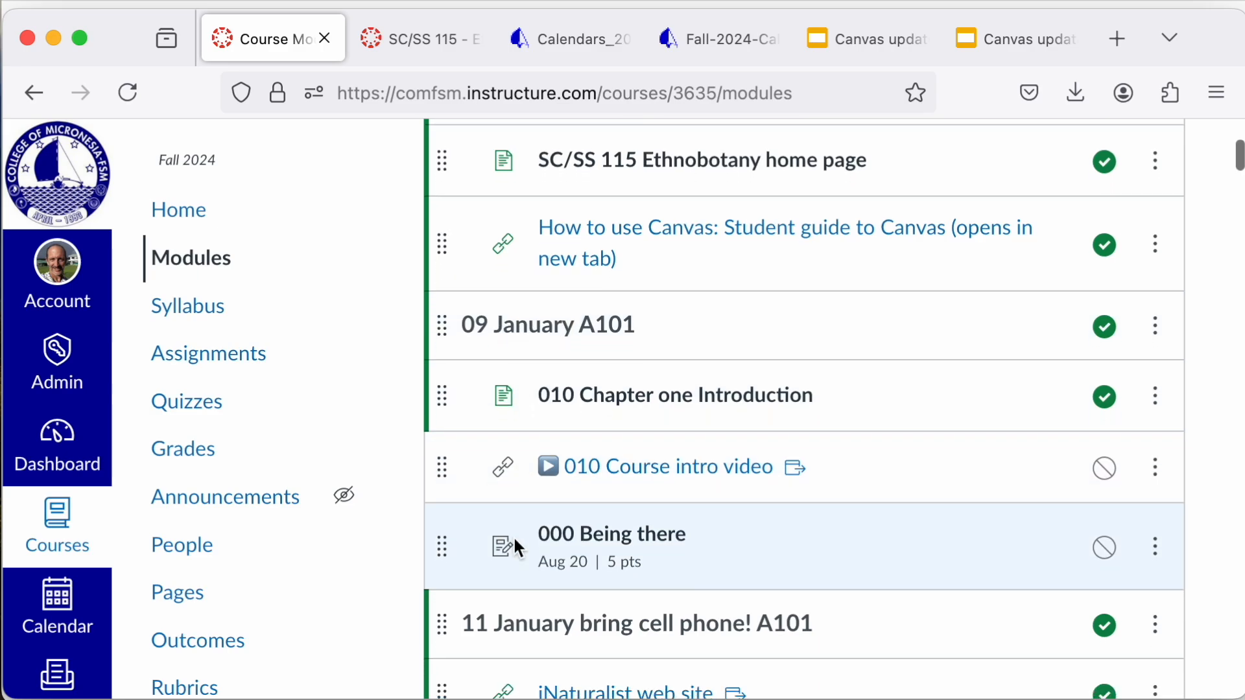
scroll(512, 536, "up", 8)
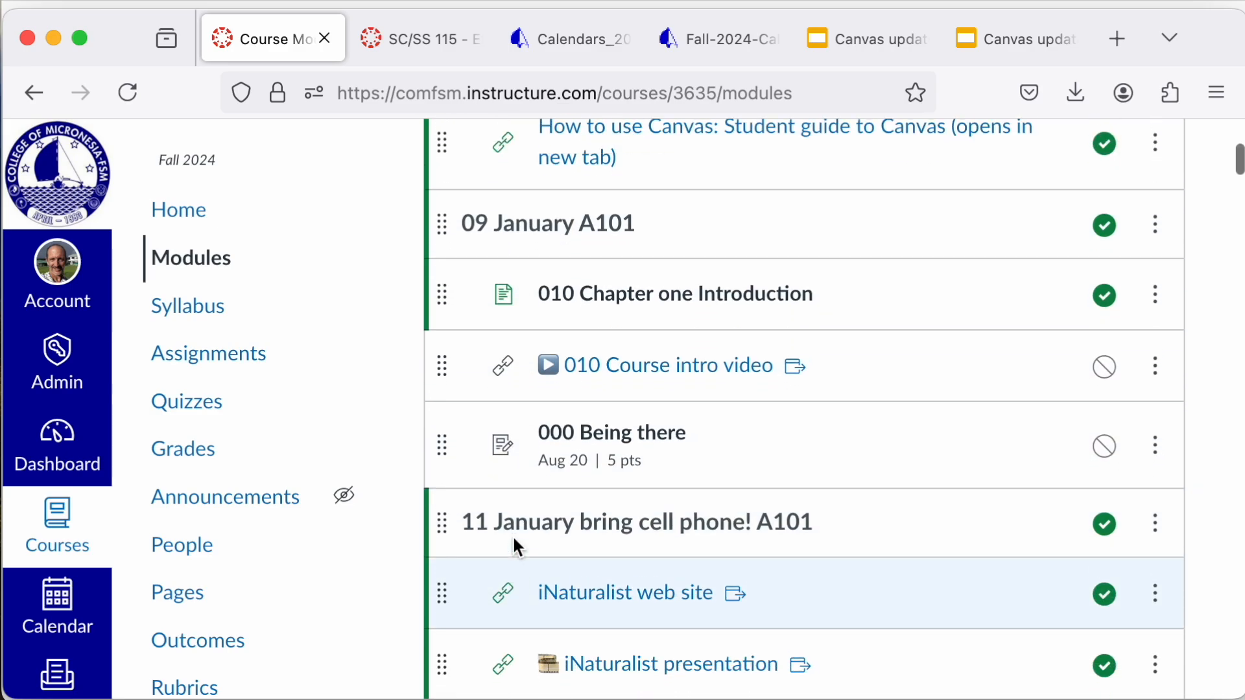
scroll(518, 548, "up", 3)
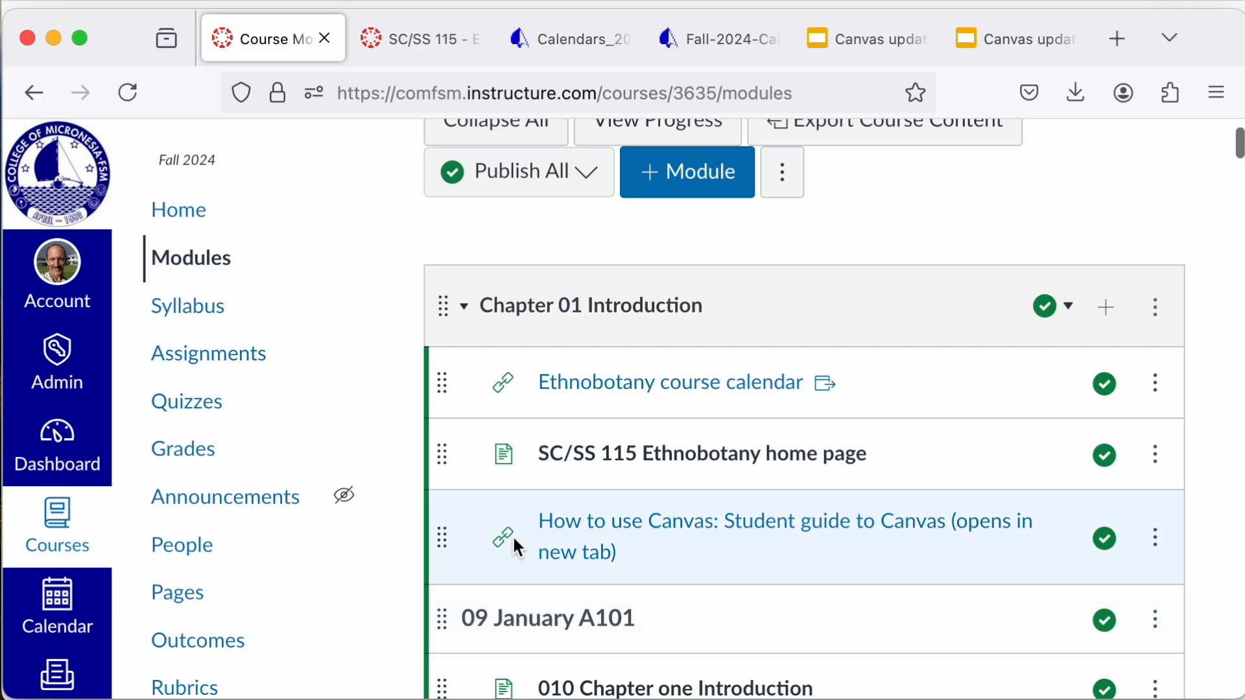
scroll(518, 548, "down", 3)
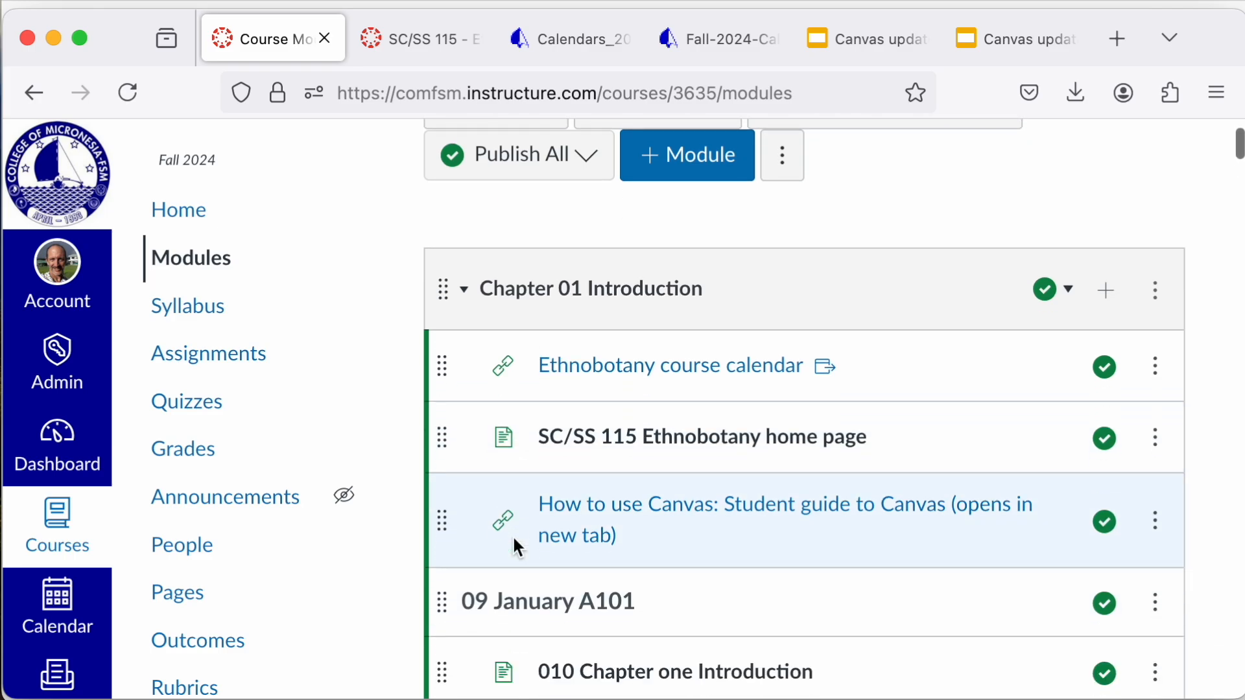
scroll(621, 556, "down", 2)
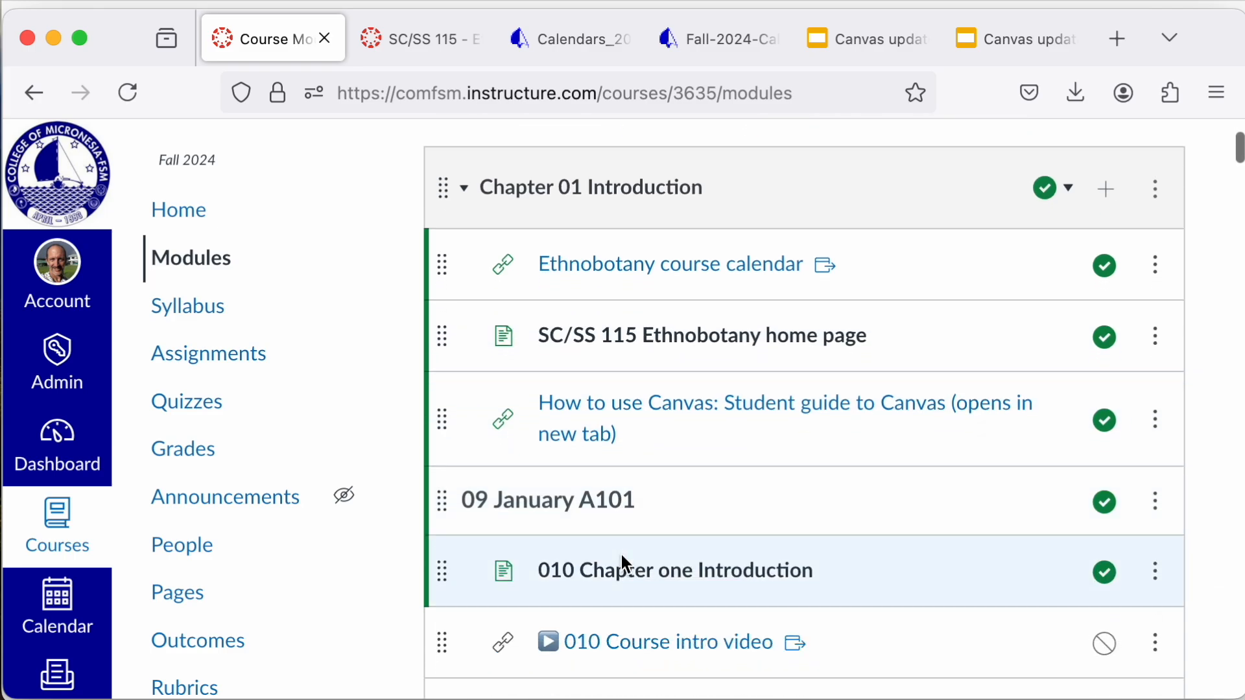
Step: Look at the Assign To visibility choices for the Chapter 01 Introduction module, including its sections and students, and close without saving
left_click(1155, 195)
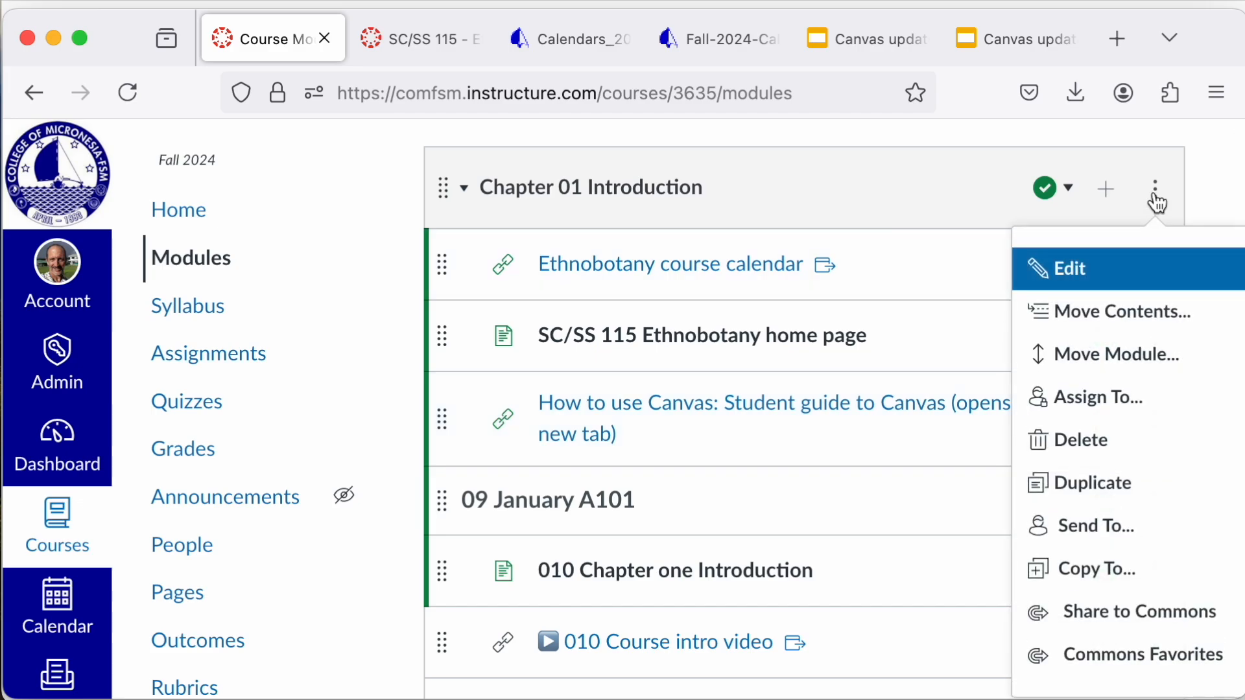
left_click(1123, 396)
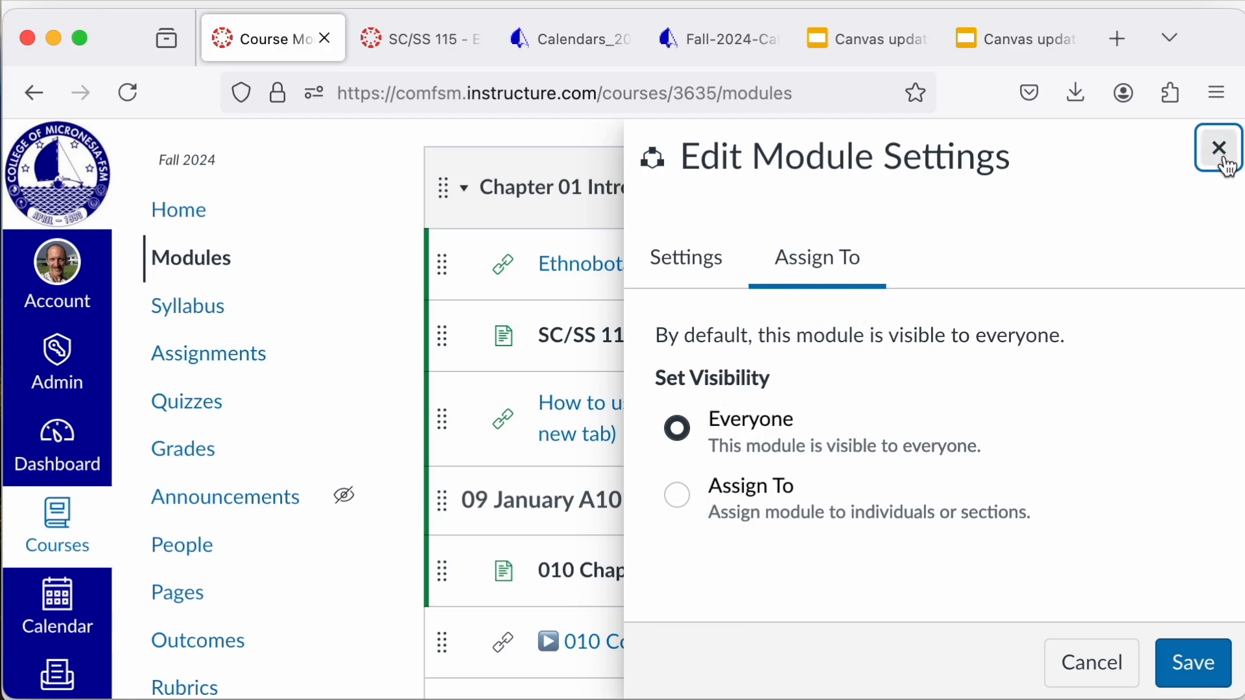
left_click(687, 509)
left_click(845, 553)
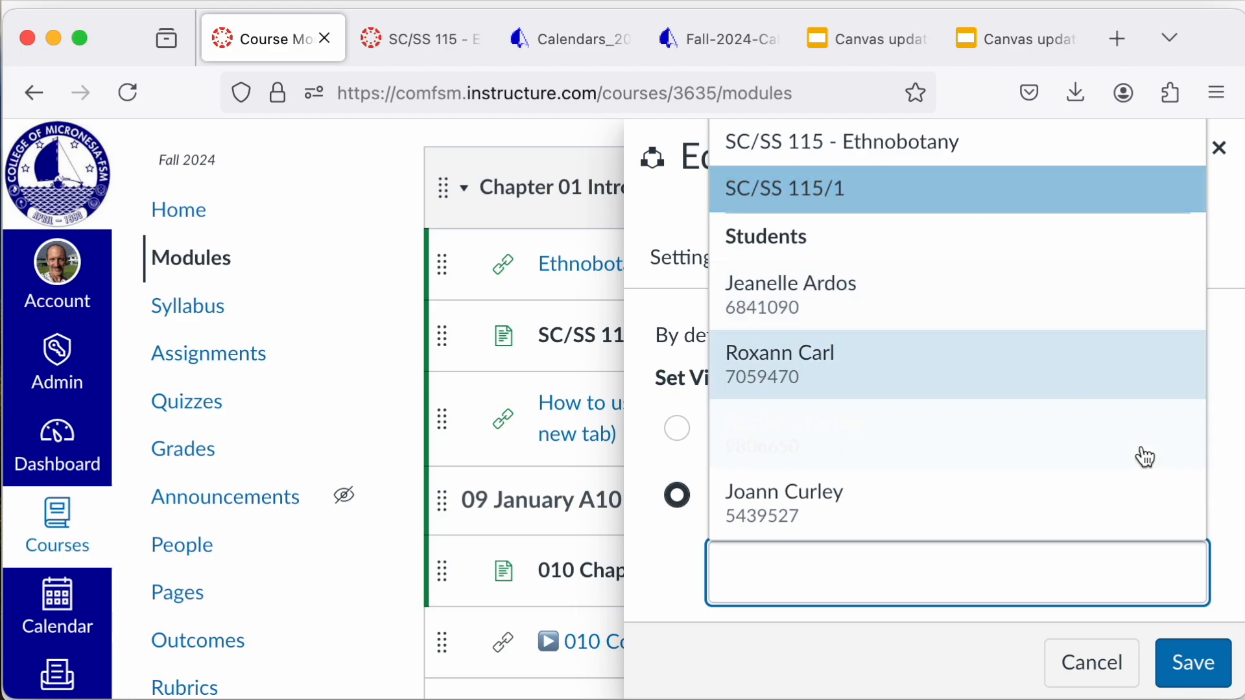
key("Up")
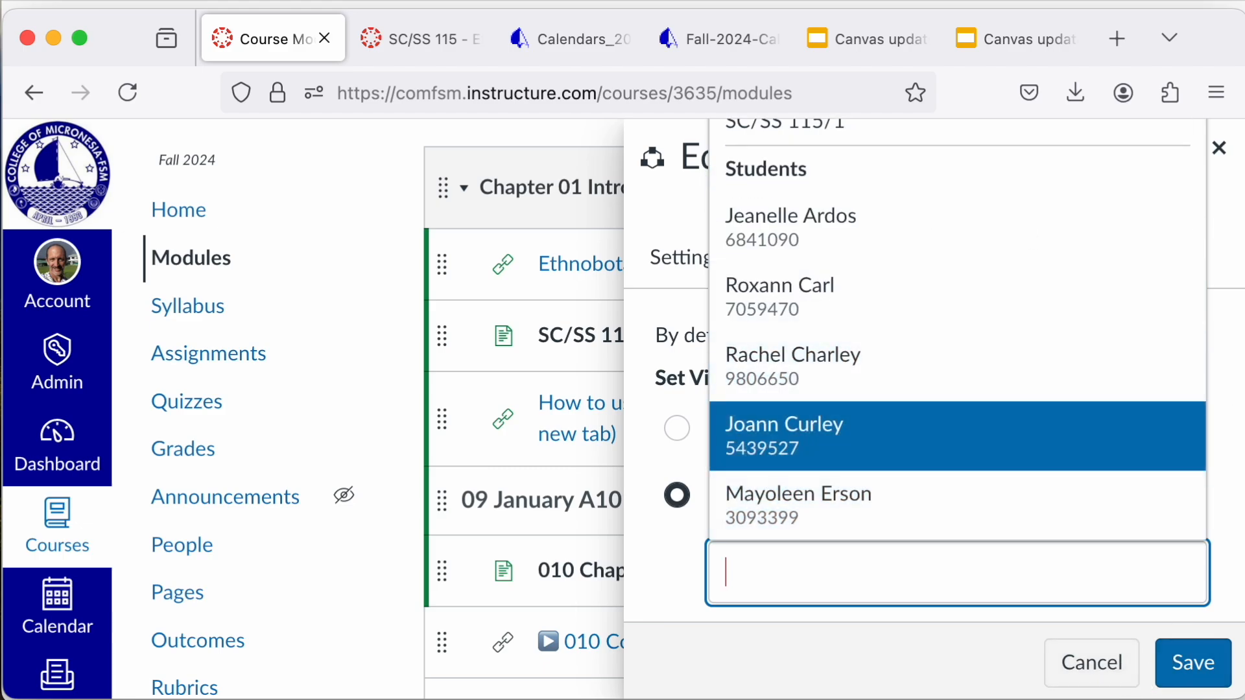
left_click(1226, 157)
Step: Look through the Chapter 01 Introduction items and the module's publishing options, leaving its publication status as is
scroll(1206, 237, "down", 1)
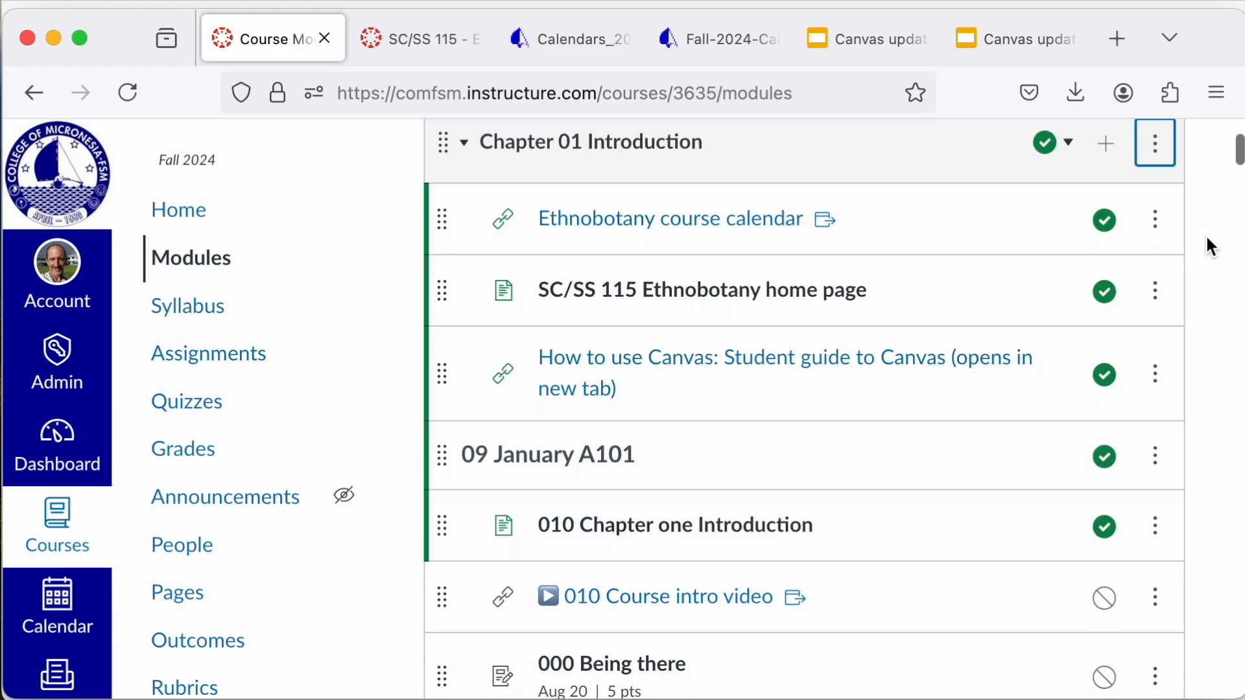
scroll(1207, 238, "down", 1)
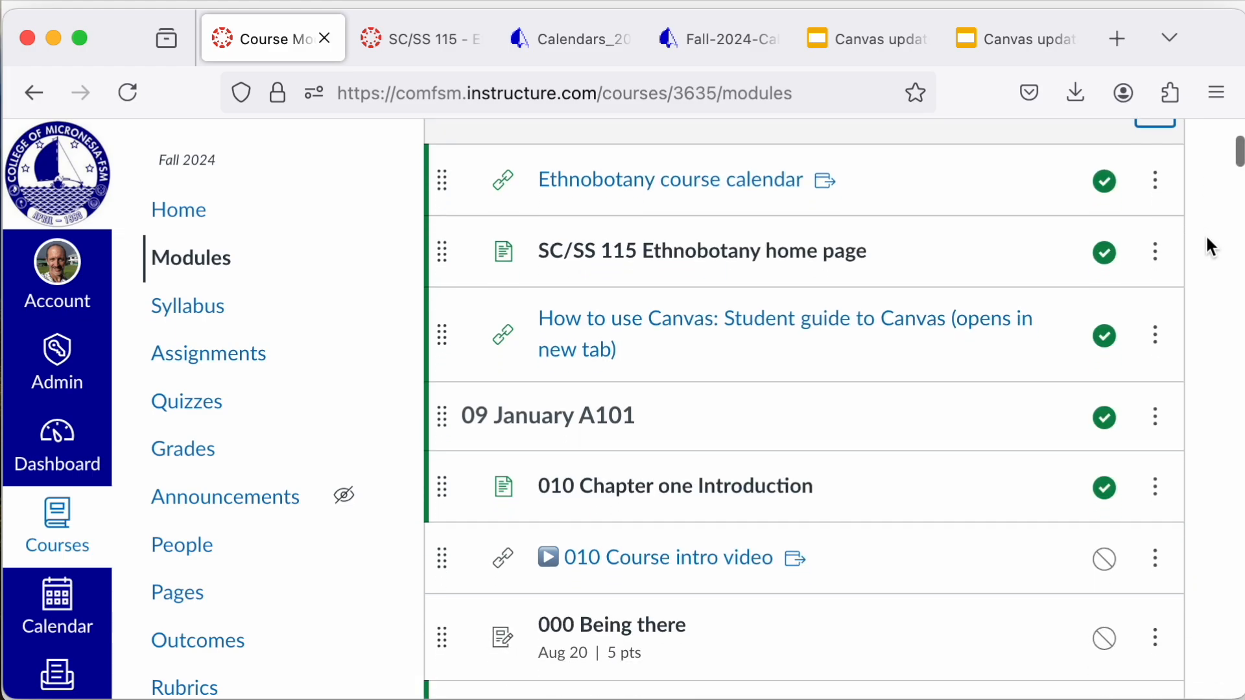
scroll(1210, 246, "up", 3)
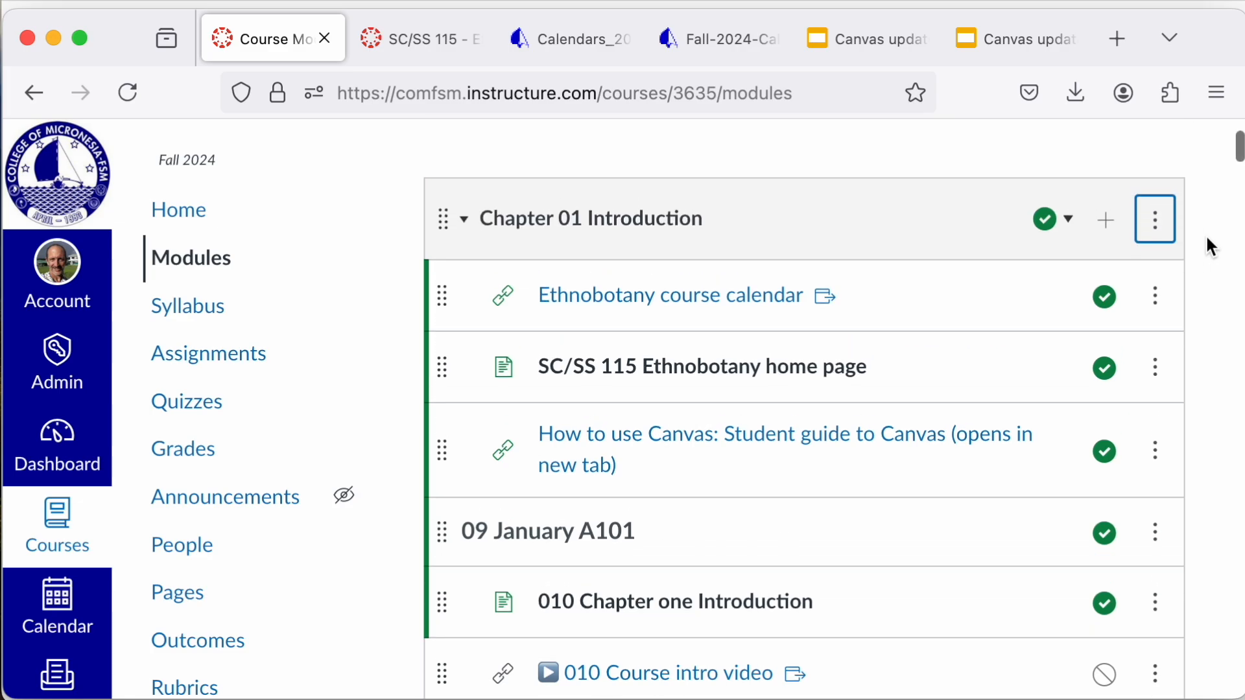
scroll(1208, 243, "down", 2)
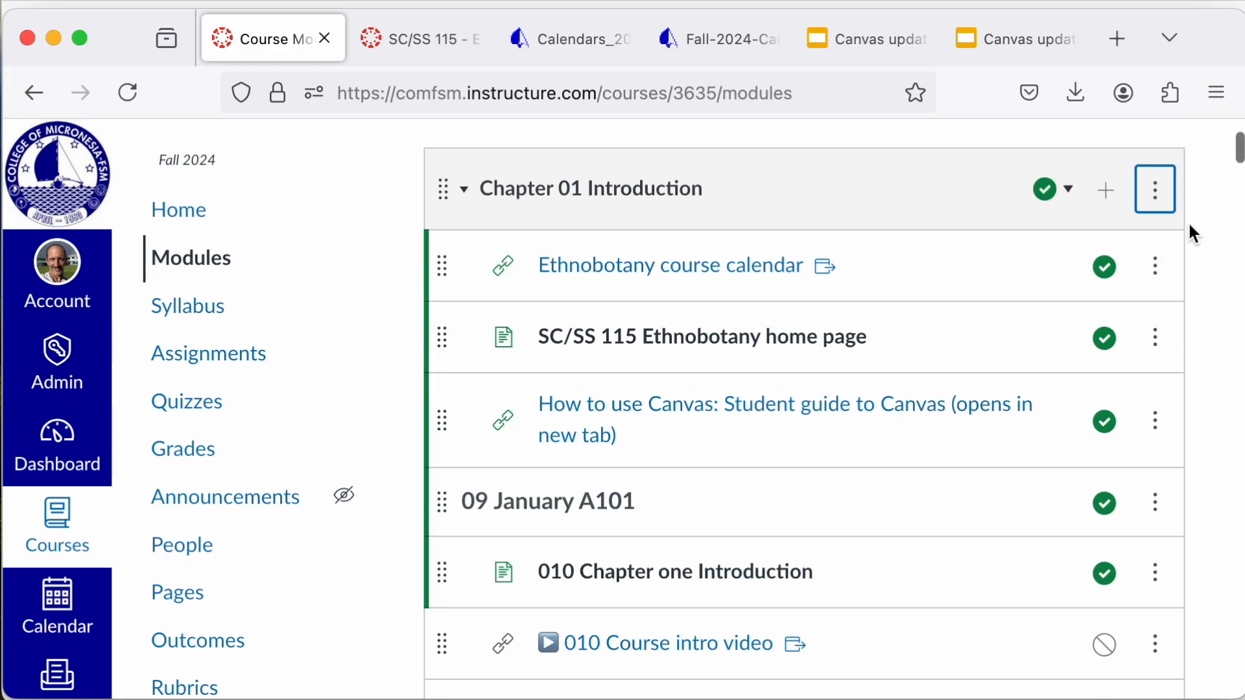
left_click(1070, 190)
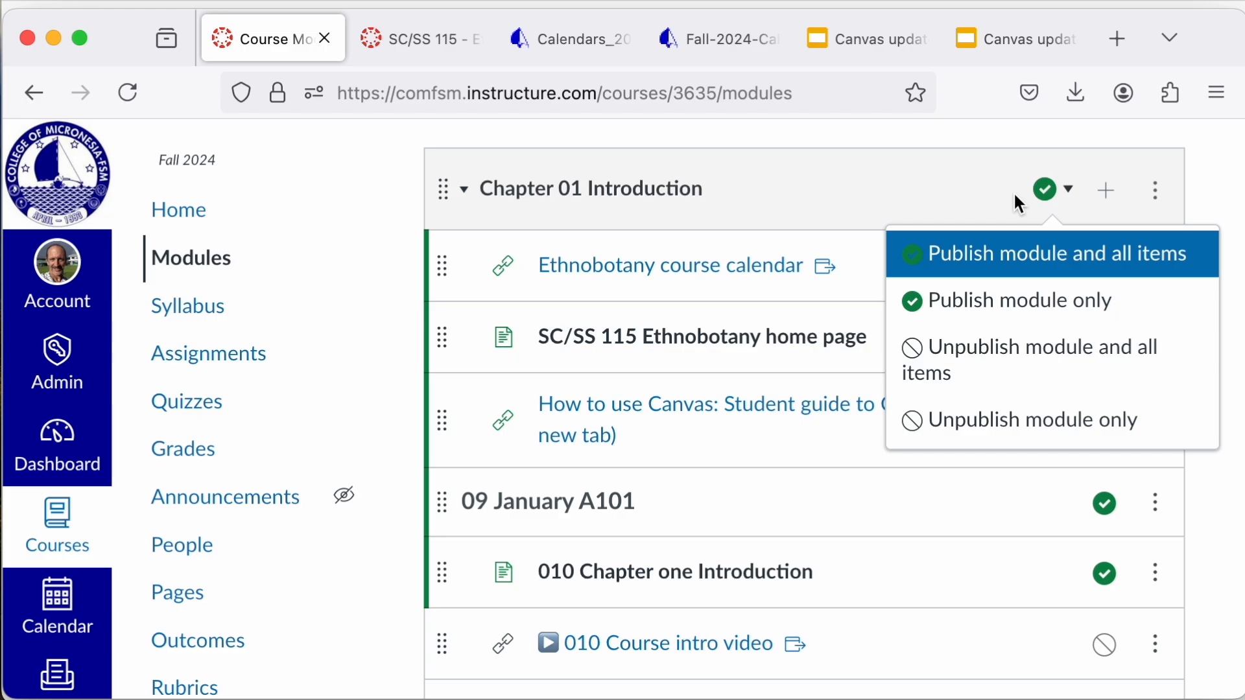
left_click(1212, 188)
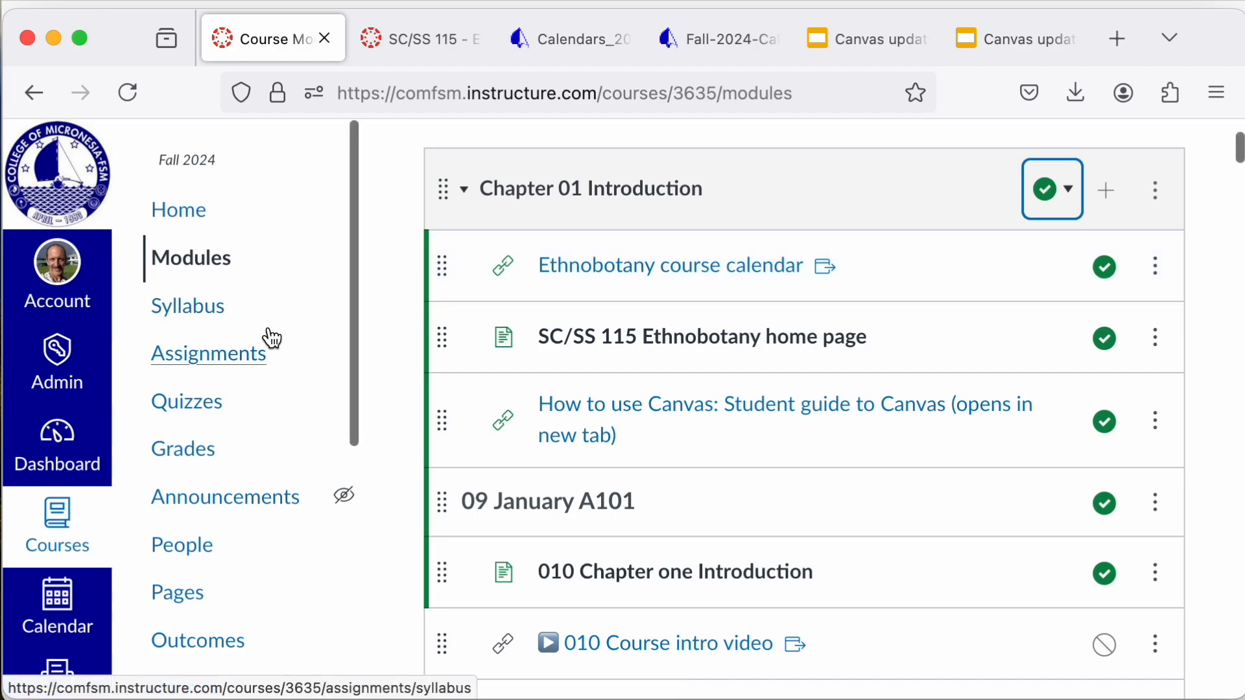
Step: Open the course syllabus and read through its policies, textbook, instructor details, grading, accessibility statement, office hours and learning outcomes
left_click(211, 310)
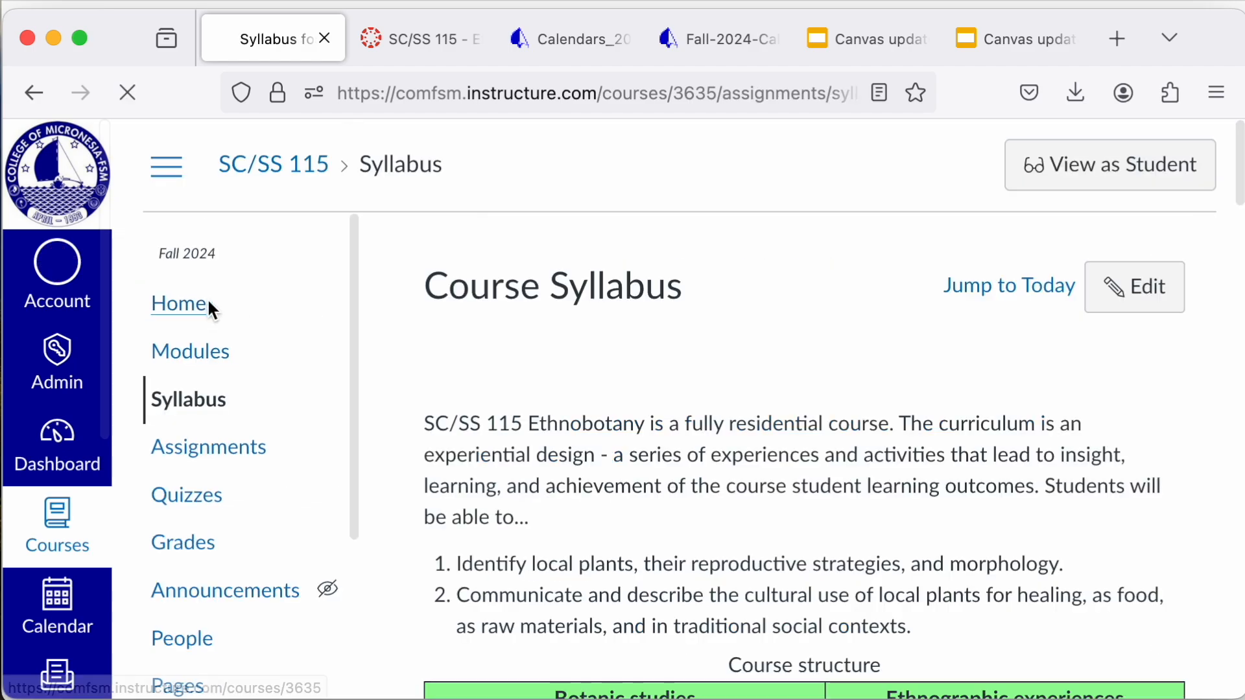
scroll(494, 404, "down", 6)
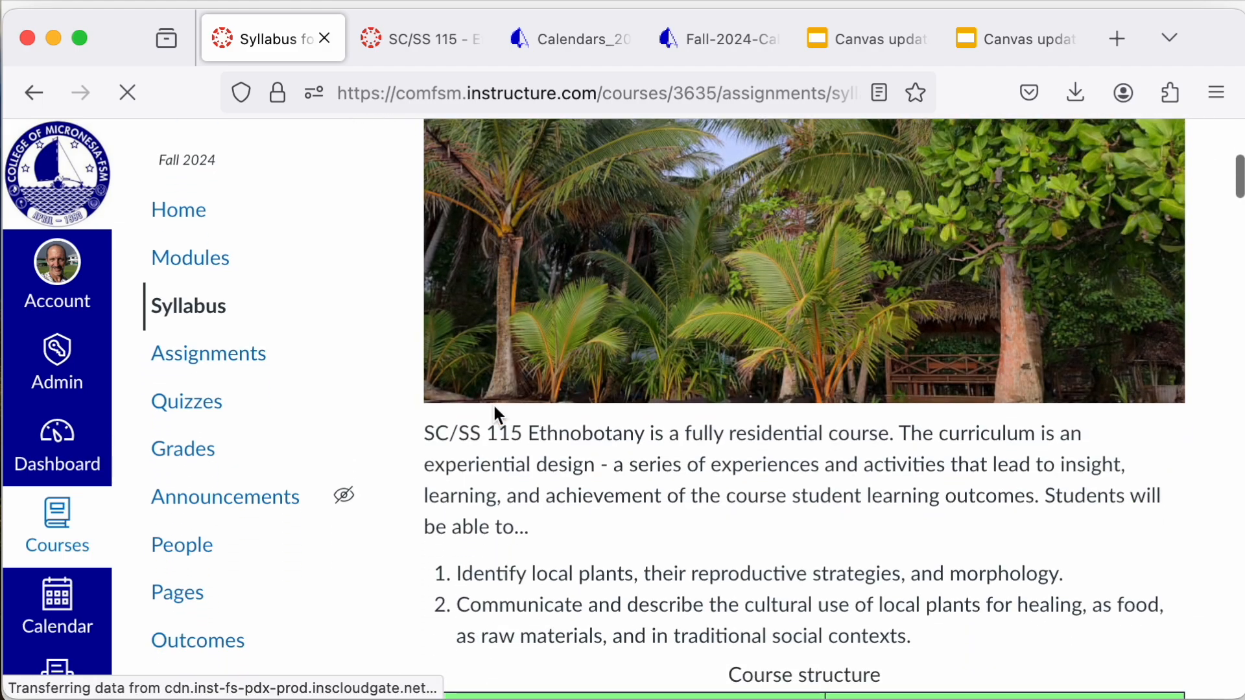
scroll(493, 403, "down", 15)
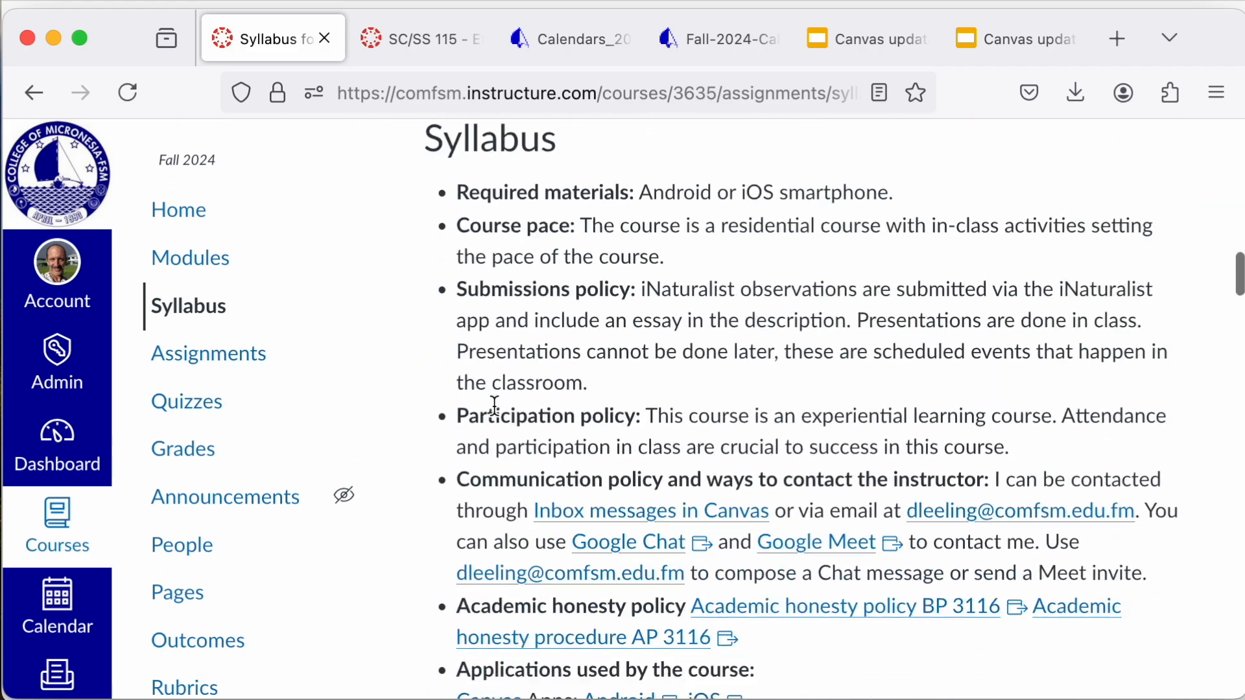
scroll(493, 404, "down", 5)
scroll(493, 403, "up", 5)
scroll(495, 406, "down", 5)
scroll(493, 403, "up", 4)
scroll(499, 559, "down", 13)
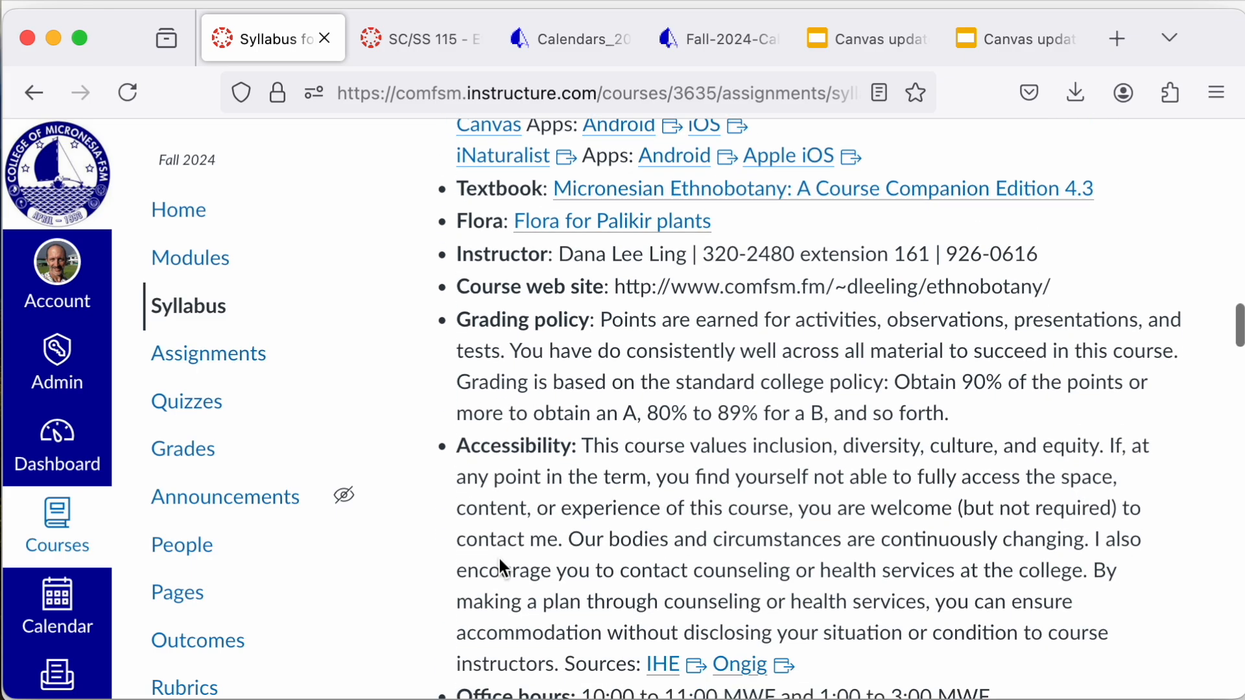
scroll(499, 560, "up", 11)
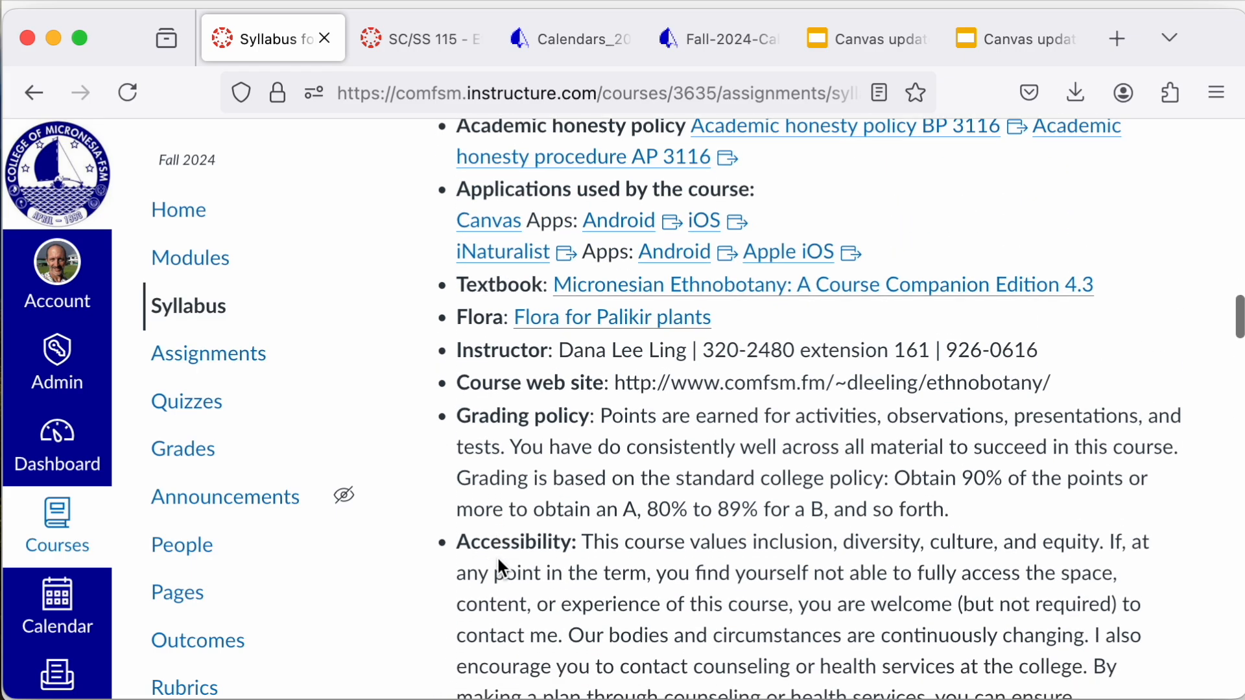
scroll(499, 559, "down", 8)
scroll(499, 559, "down", 13)
scroll(499, 558, "up", 14)
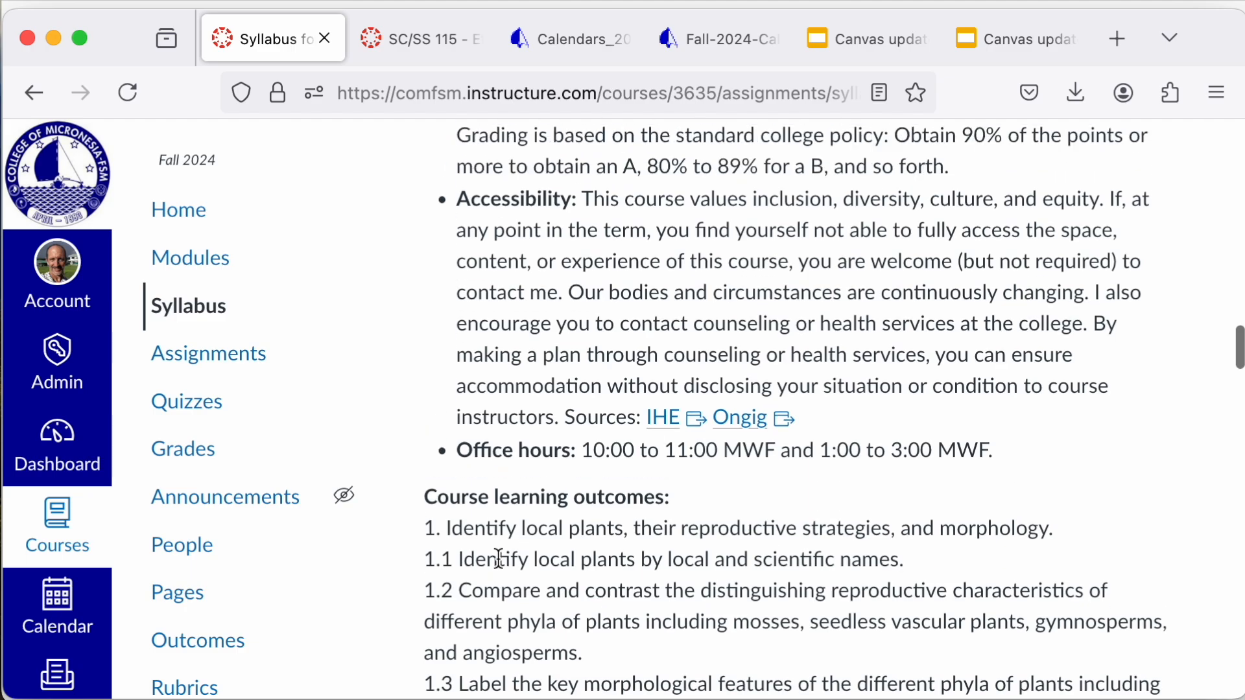
scroll(498, 558, "up", 20)
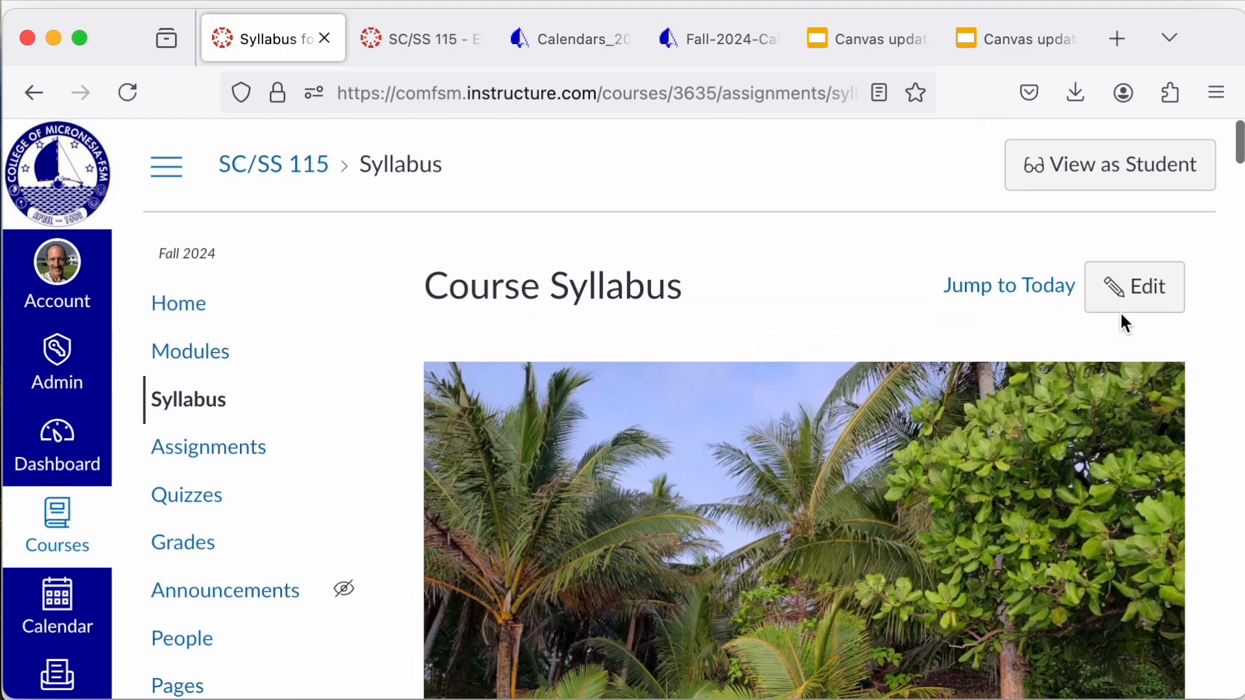
Step: Open the syllabus description for editing and look over its course structure table, policies, office hours, learning outcomes and Course Summary option
left_click(1118, 289)
scroll(899, 532, "down", 6)
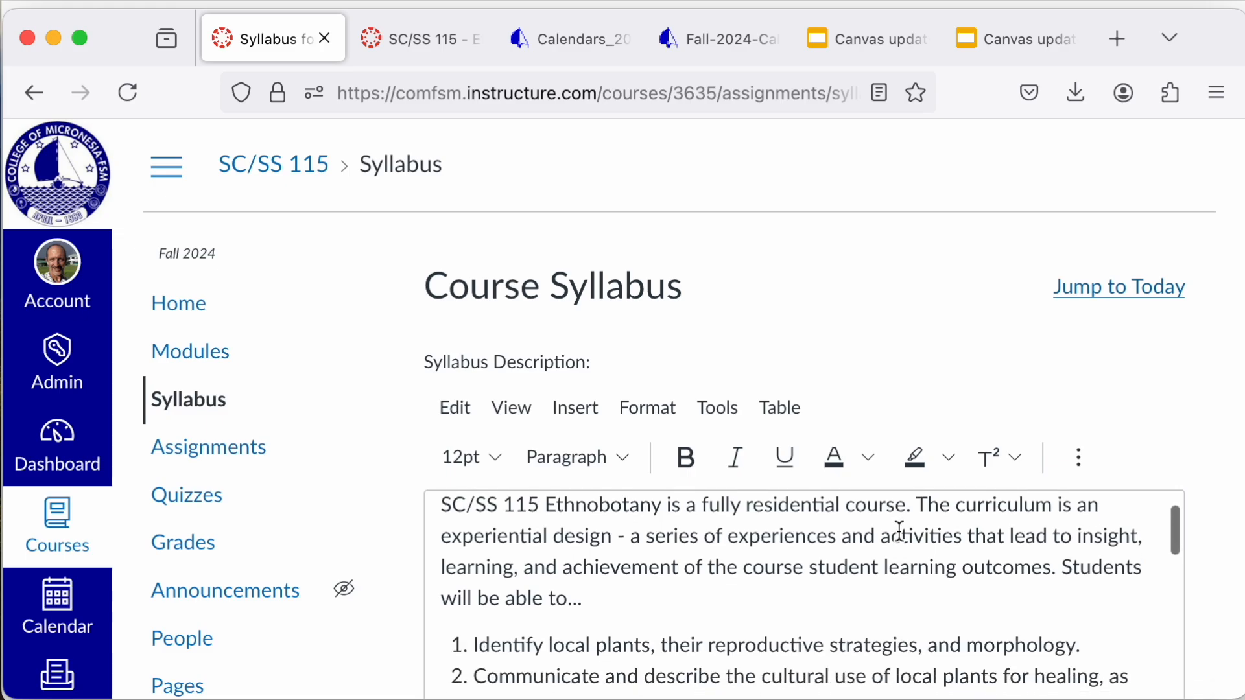
scroll(900, 532, "down", 10)
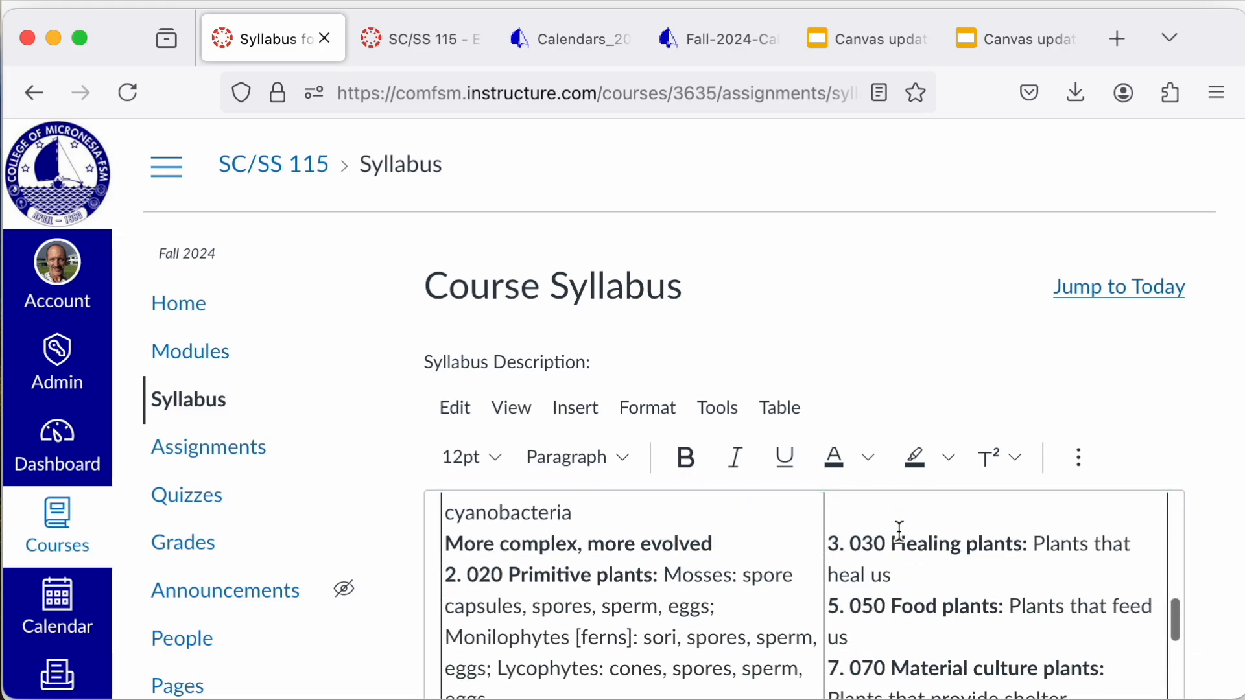
scroll(899, 531, "down", 10)
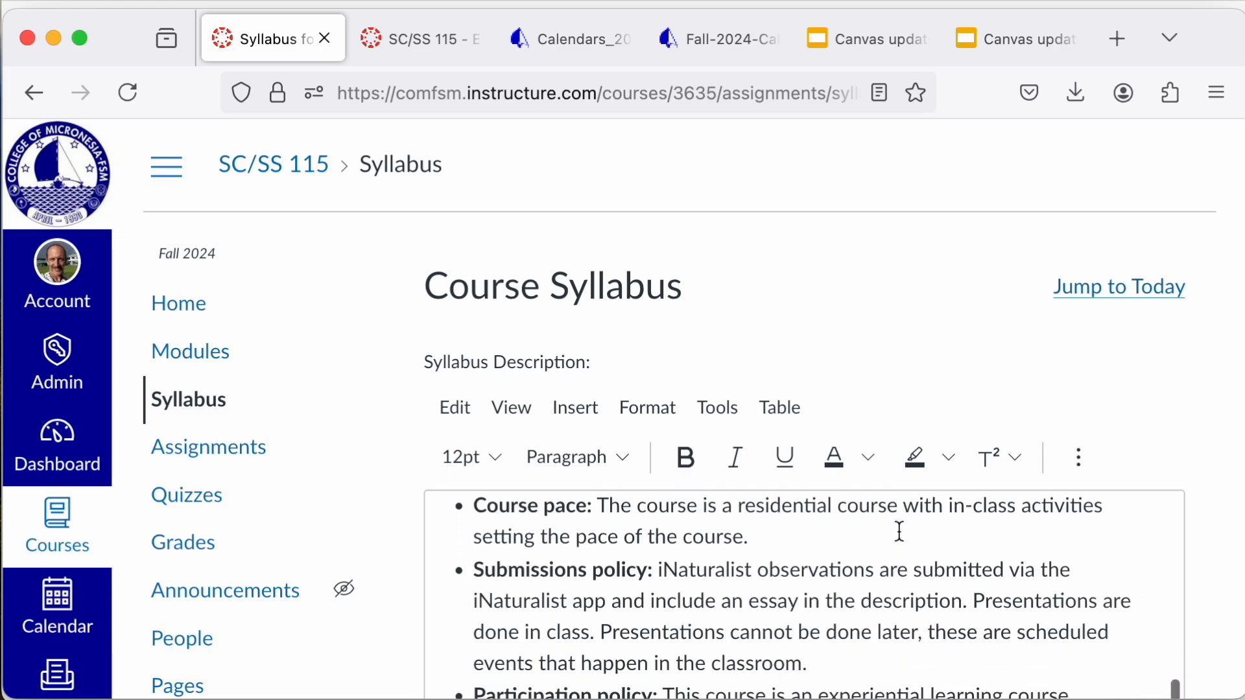
scroll(900, 531, "down", 8)
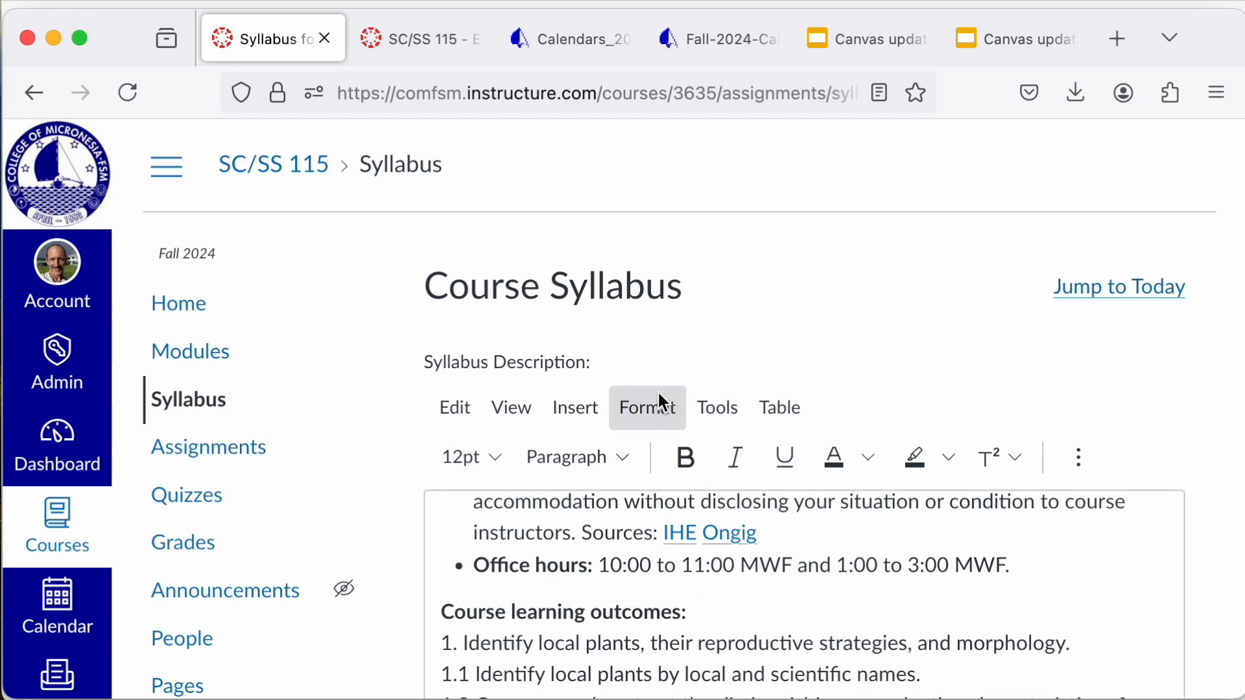
scroll(1080, 408, "down", 2)
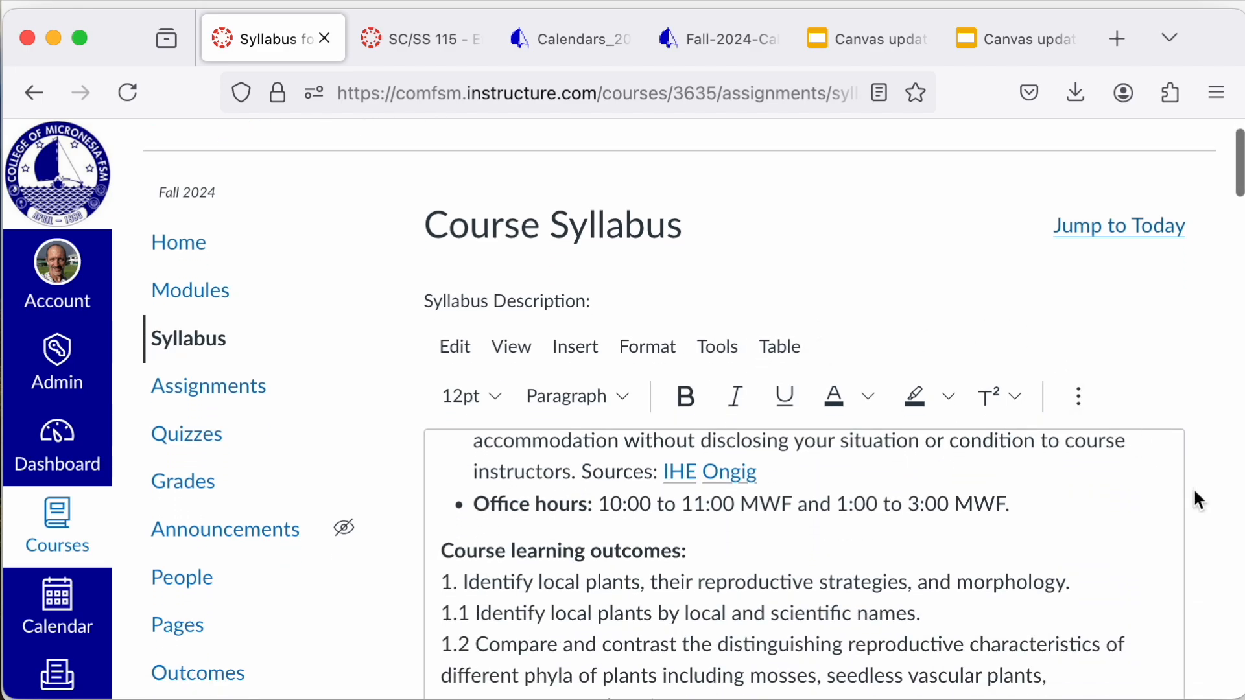
scroll(1207, 507, "down", 1)
scroll(1210, 519, "down", 3)
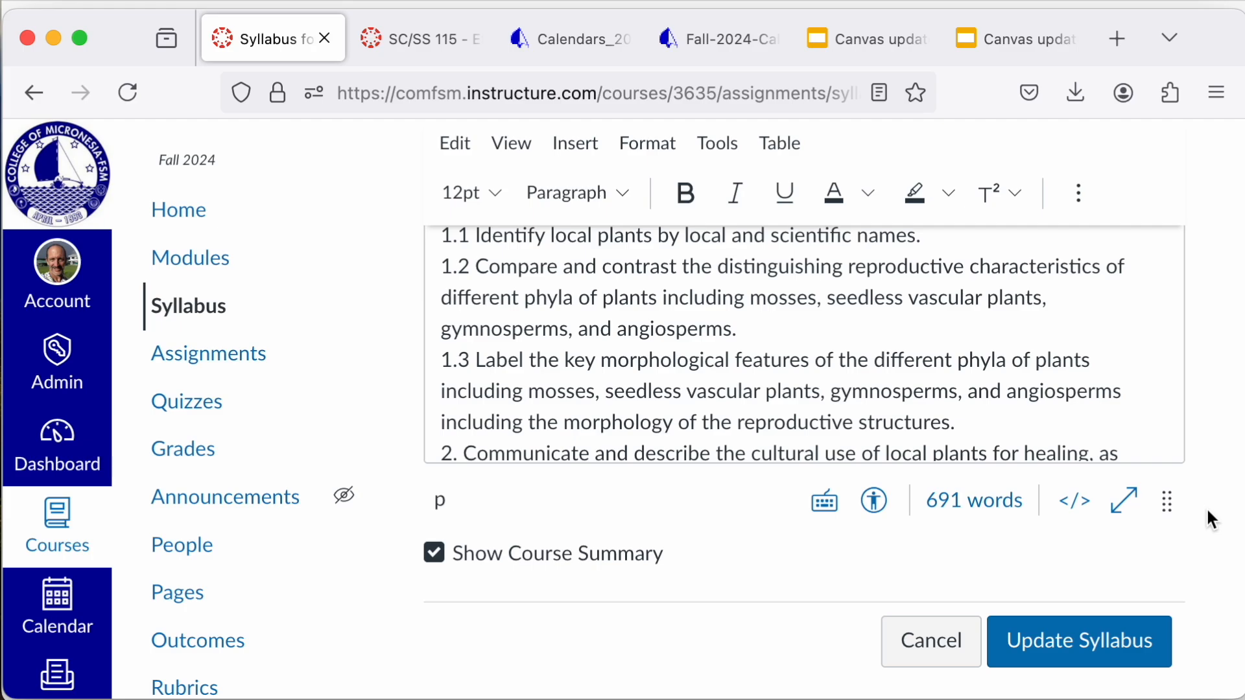
scroll(1205, 367, "up", 1)
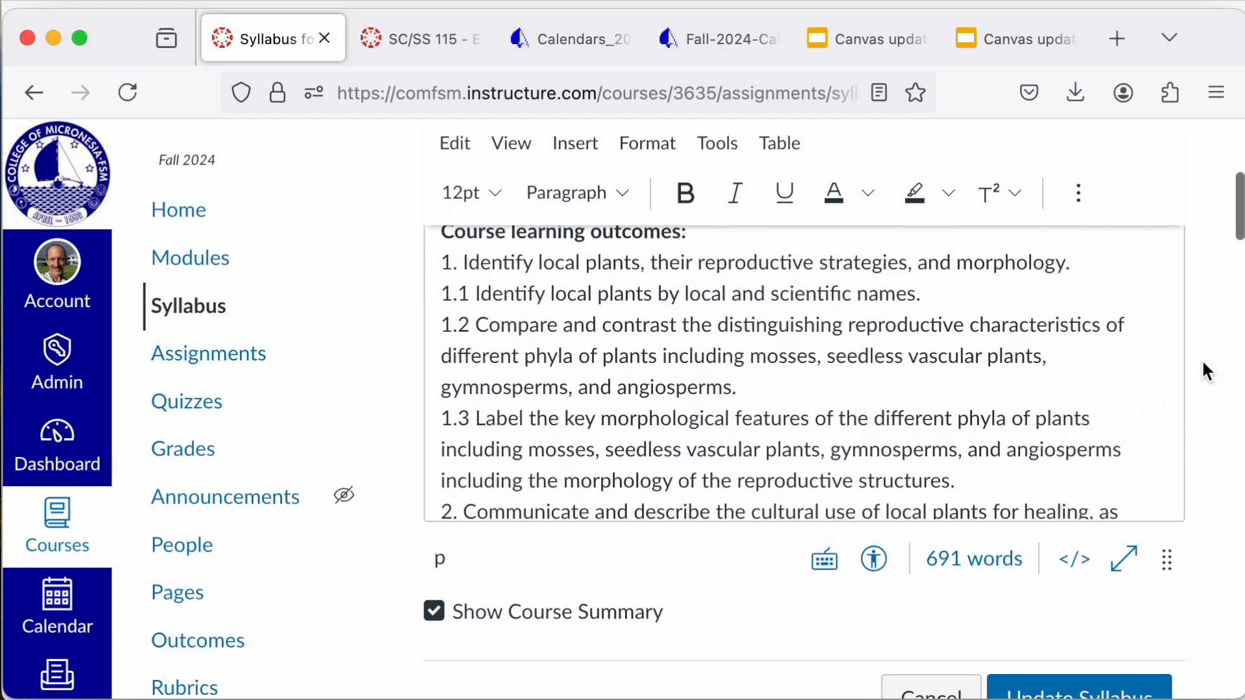
scroll(1203, 363, "up", 4)
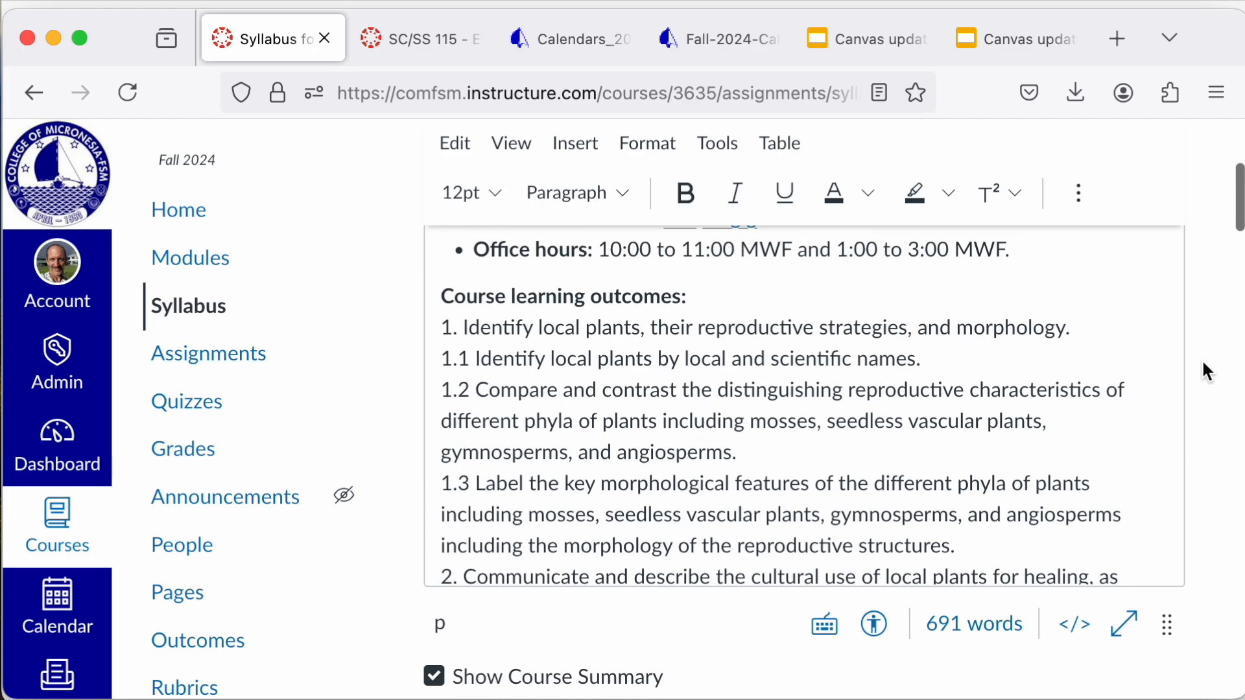
scroll(1201, 359, "up", 2)
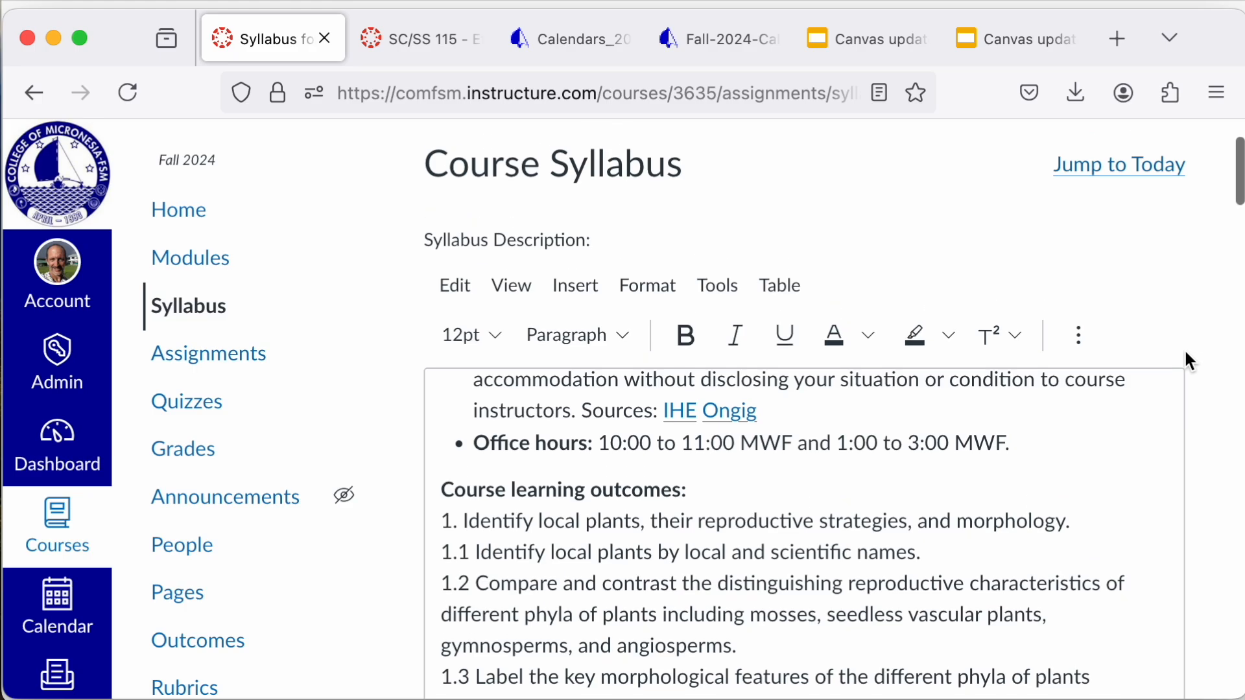
scroll(952, 447, "up", 15)
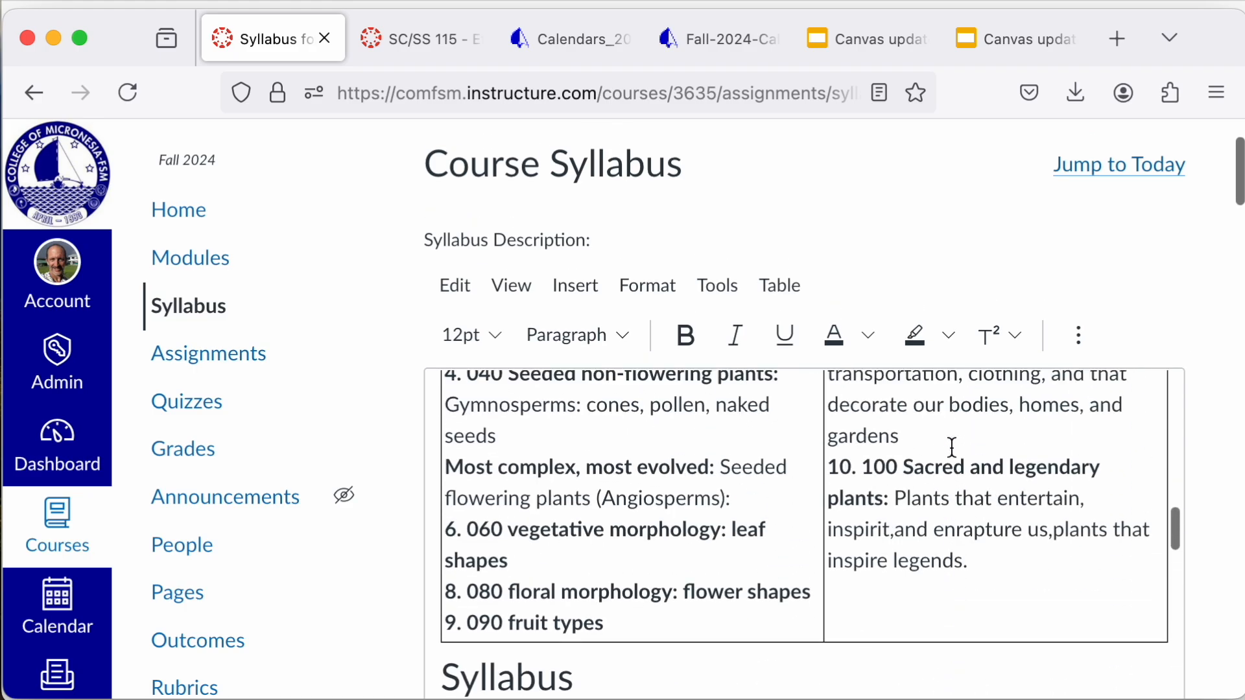
scroll(952, 447, "up", 10)
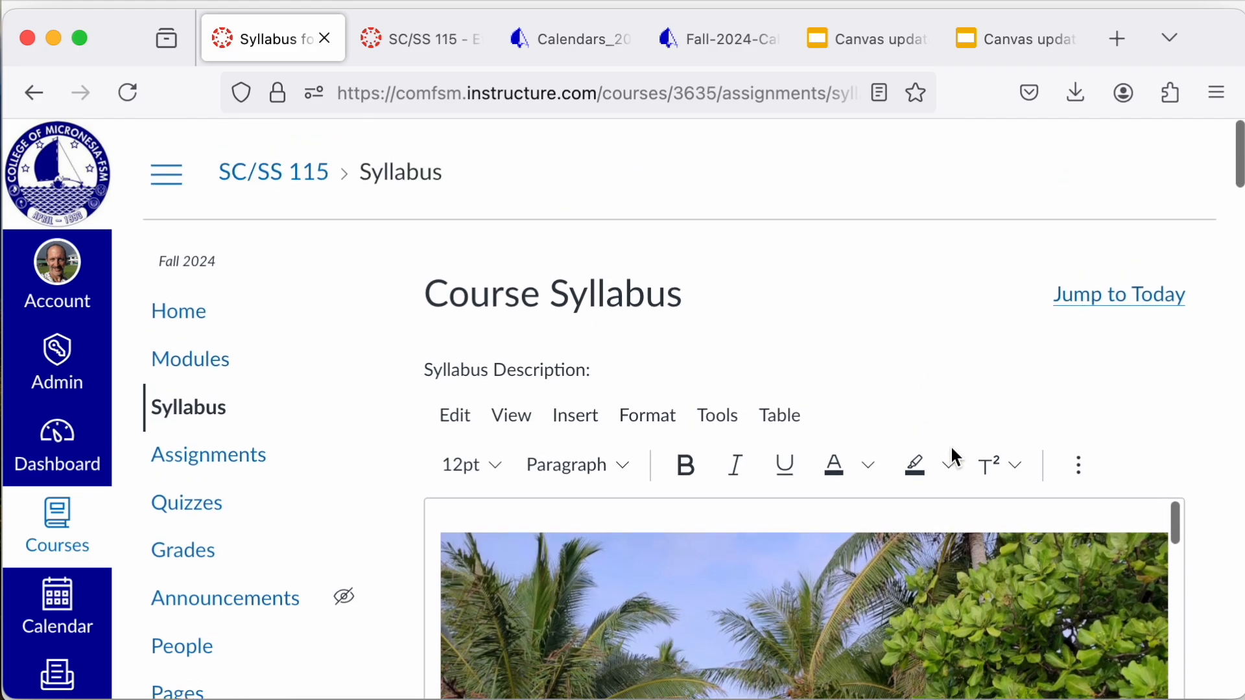
Step: Look through the syllabus description and the start of the Course Summary, then run the Accessibility Checker and close it
scroll(952, 448, "down", 20)
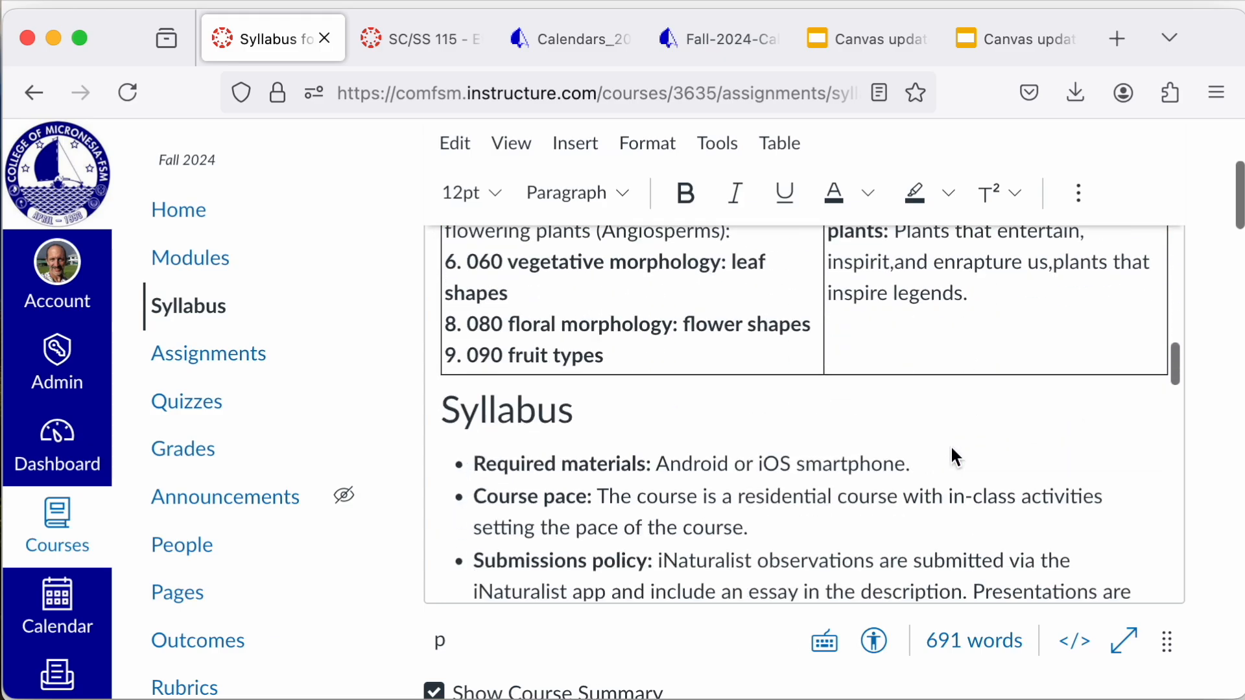
scroll(950, 445, "down", 20)
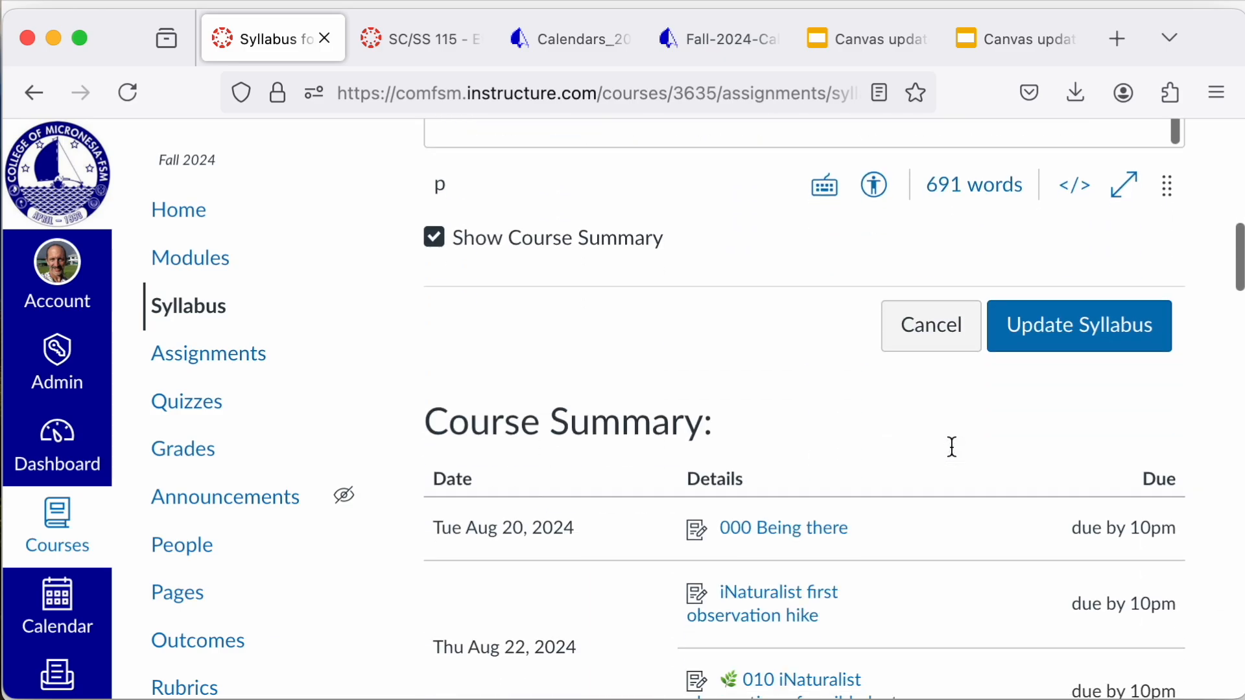
scroll(950, 444, "up", 15)
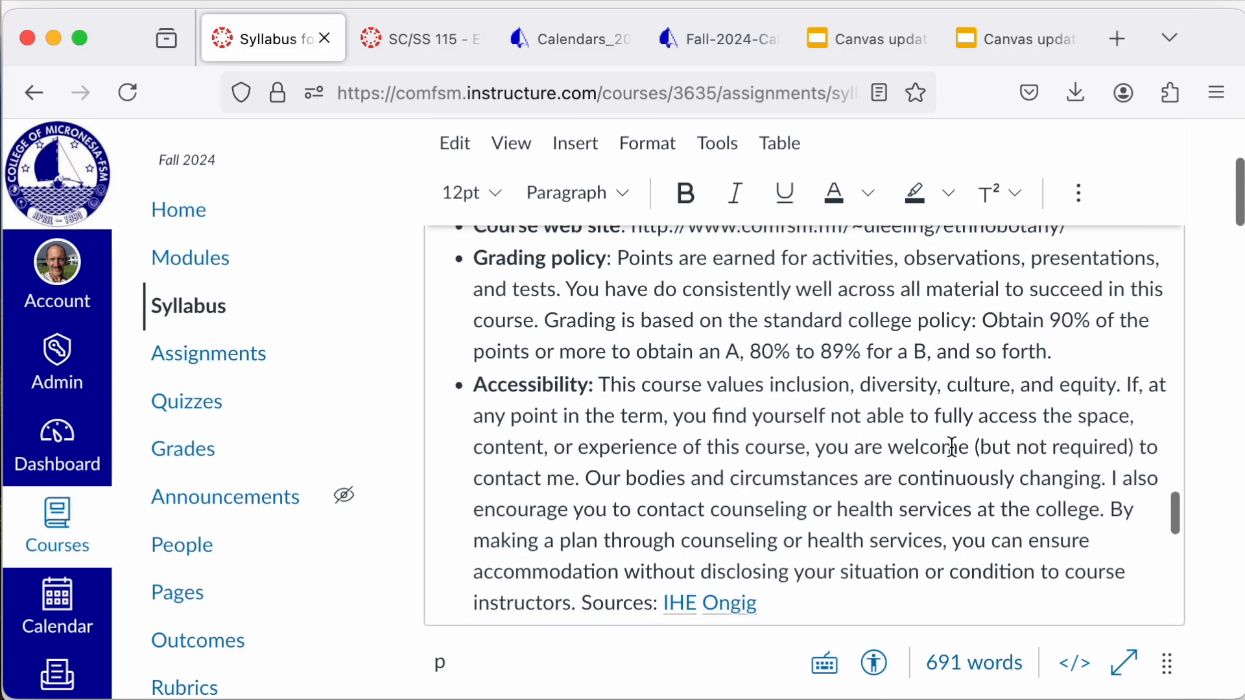
scroll(952, 448, "down", 10)
scroll(951, 448, "down", 3)
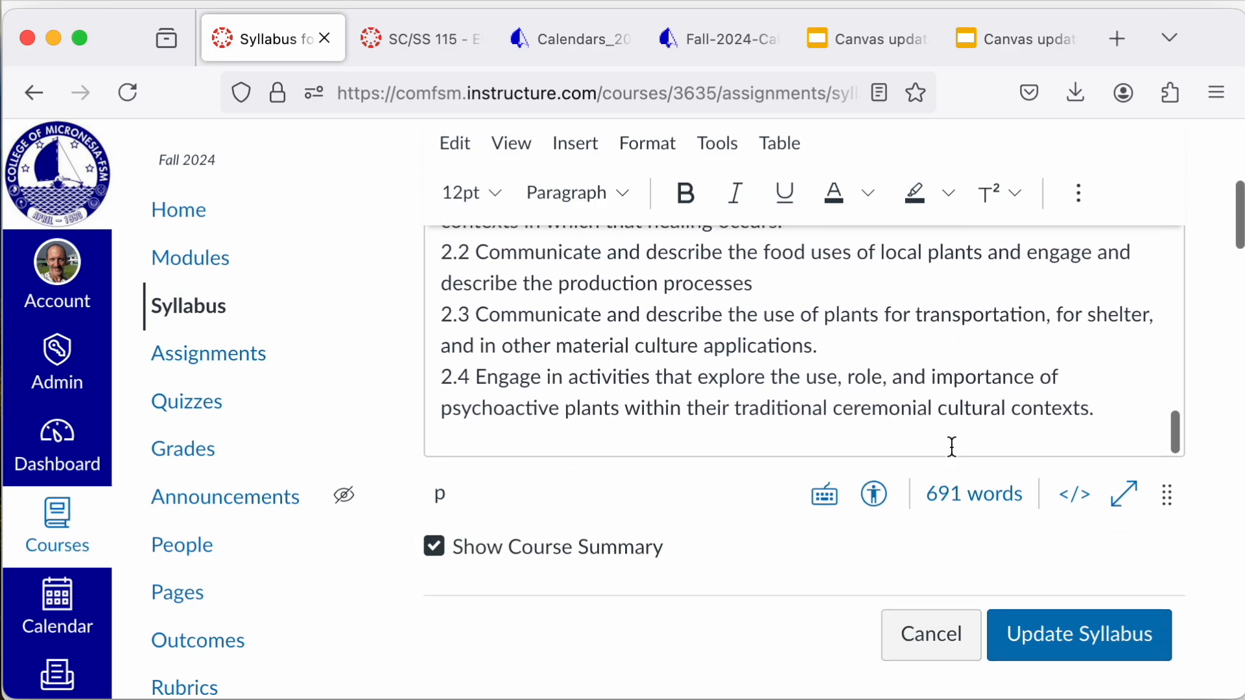
left_click(877, 503)
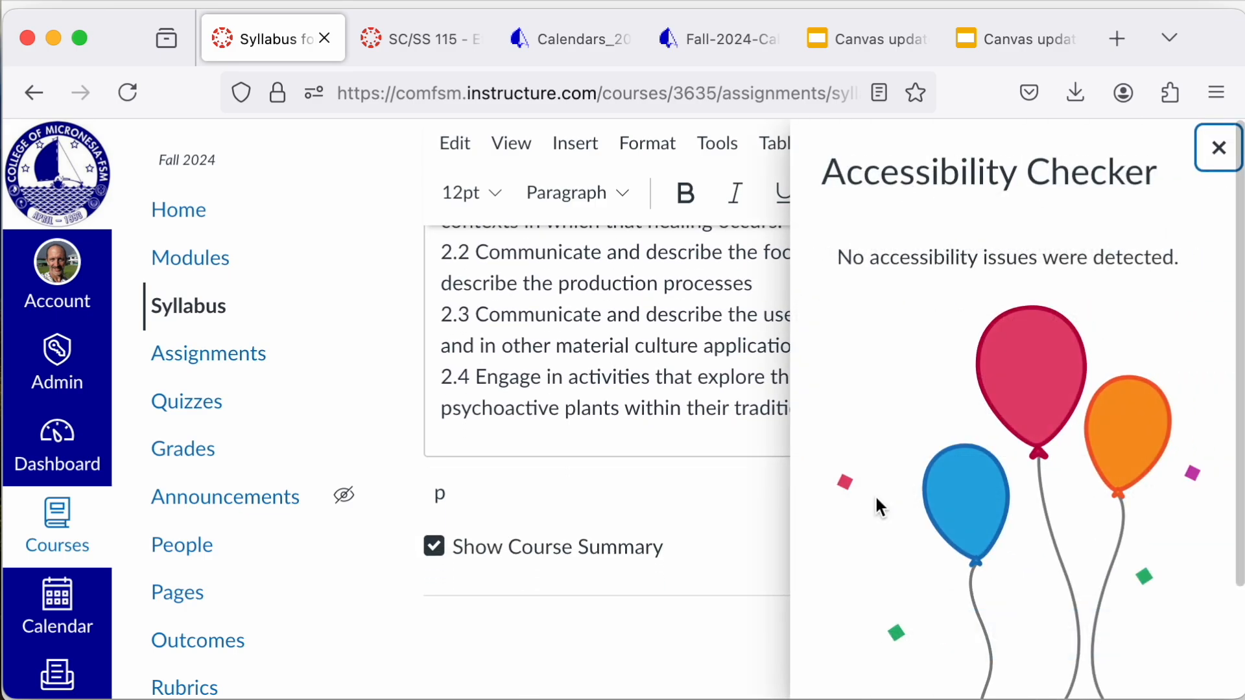
left_click(1218, 151)
Step: Select the palm tree image at the start of the syllabus description, rerun the Accessibility Checker and close it
scroll(1005, 328, "up", 10)
scroll(1006, 336, "up", 15)
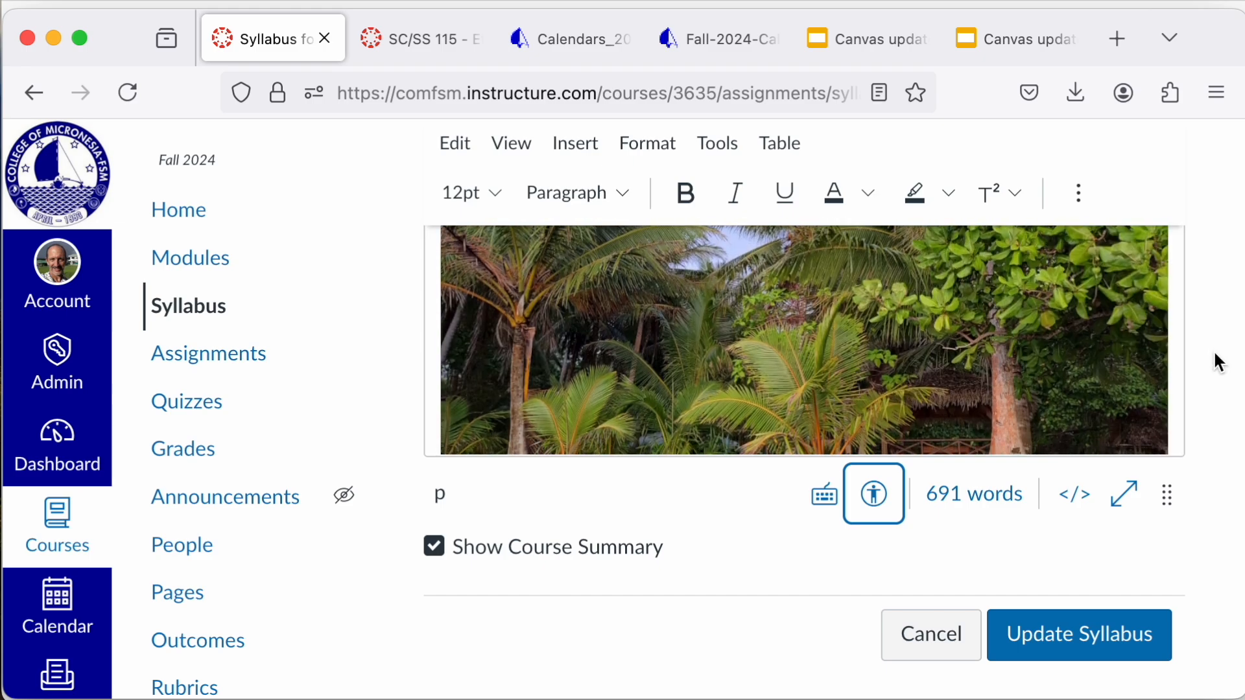
left_click(1109, 376)
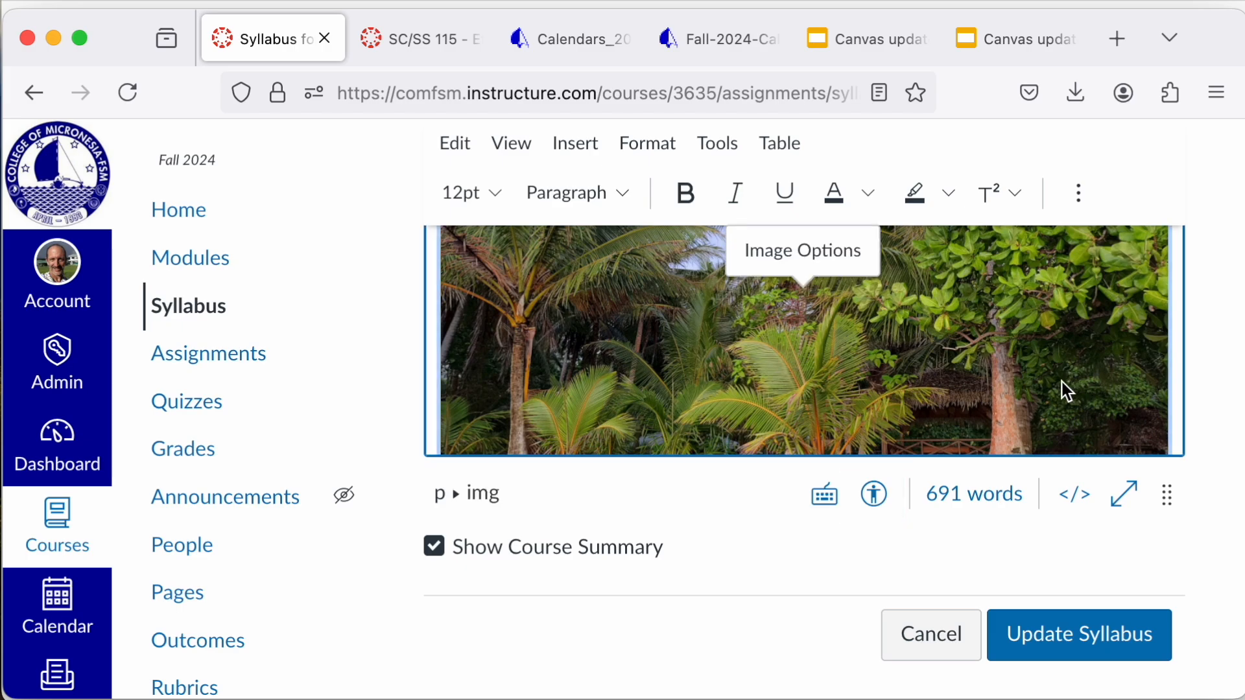
left_click(877, 495)
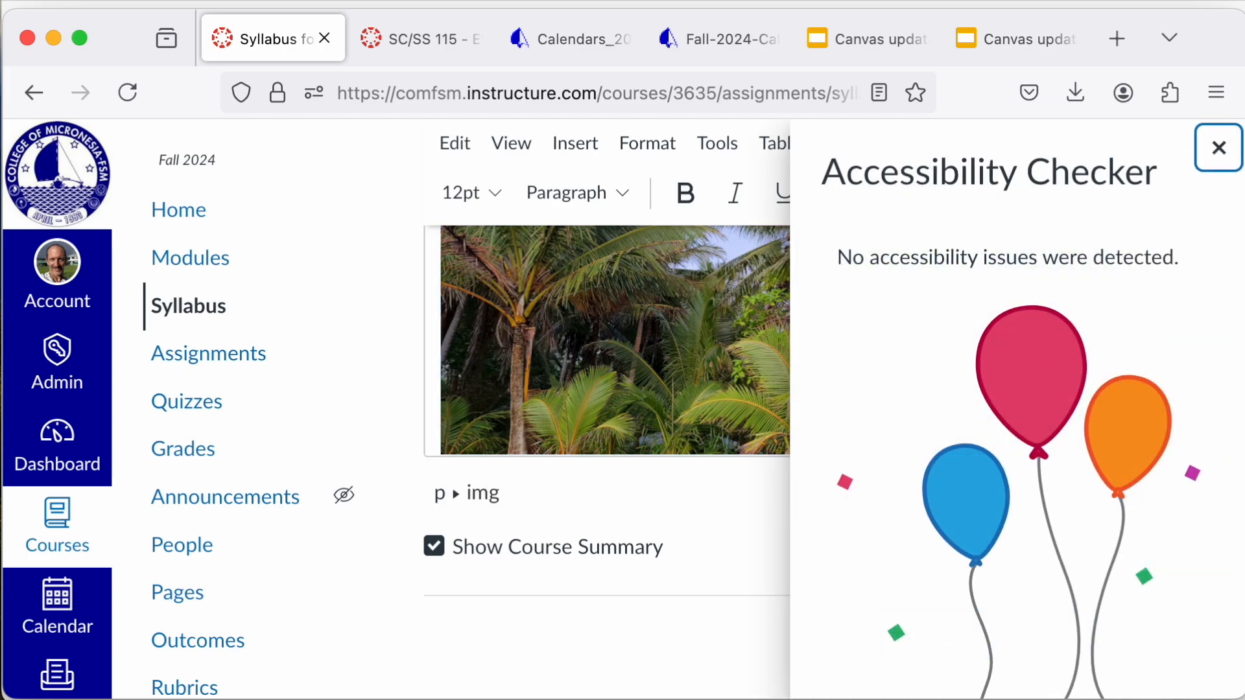
left_click(1218, 148)
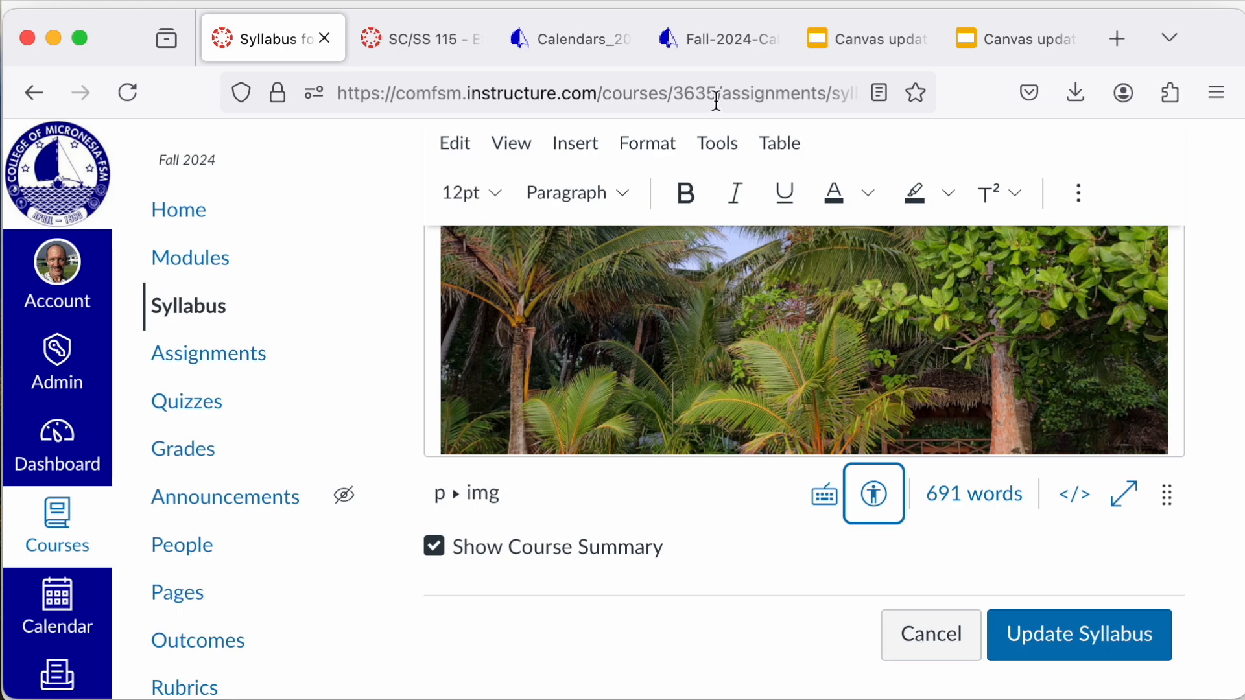
Step: Open the course assignments and review the Activities, iNaturalist observations, Presentations and Tests groups with their due dates and points
left_click(206, 369)
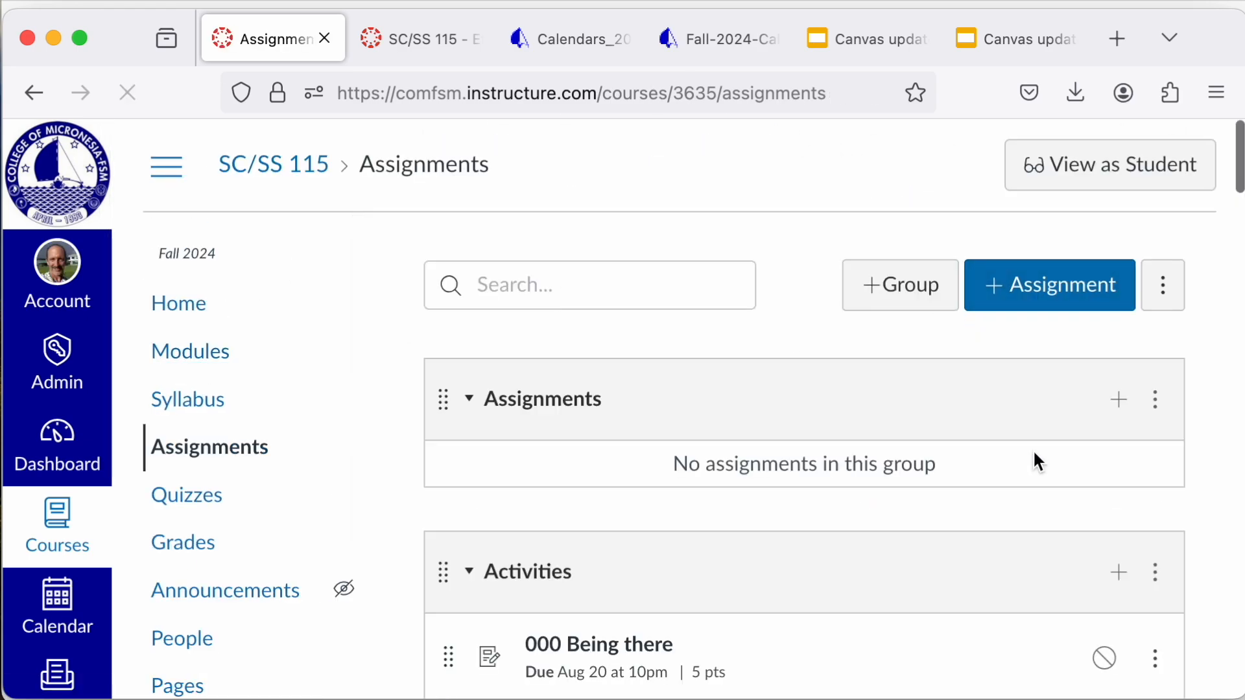
scroll(1083, 467, "down", 3)
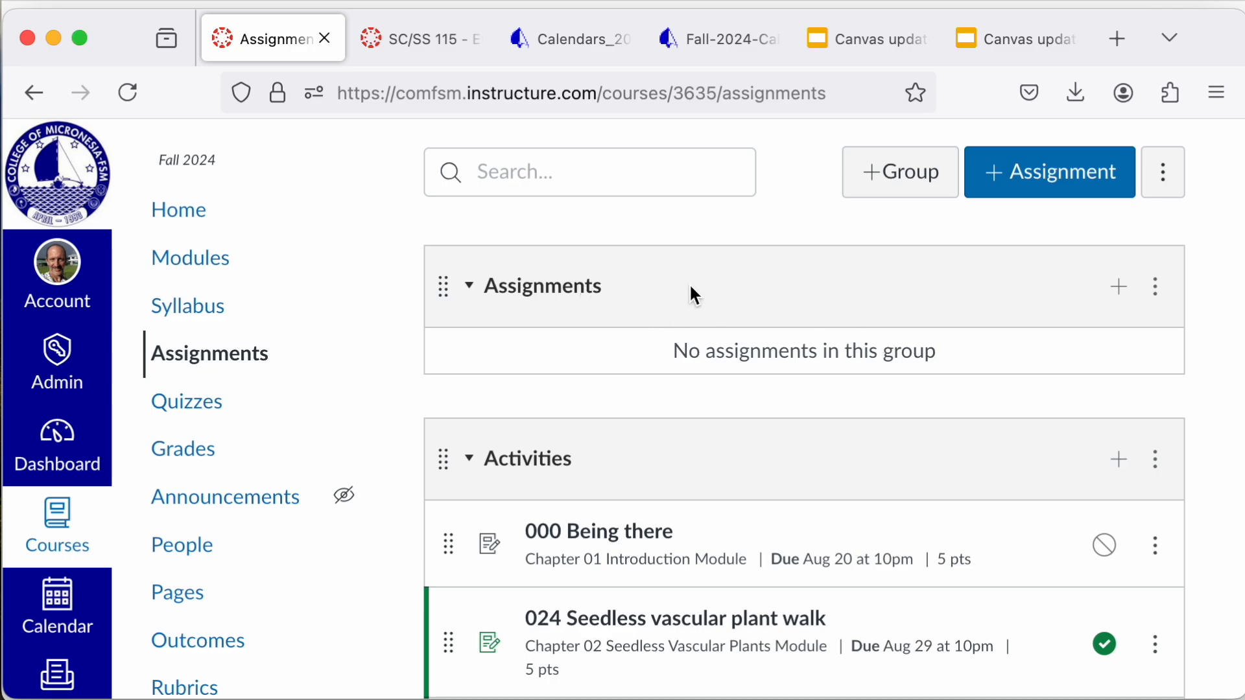
scroll(639, 492, "down", 20)
scroll(639, 494, "down", 15)
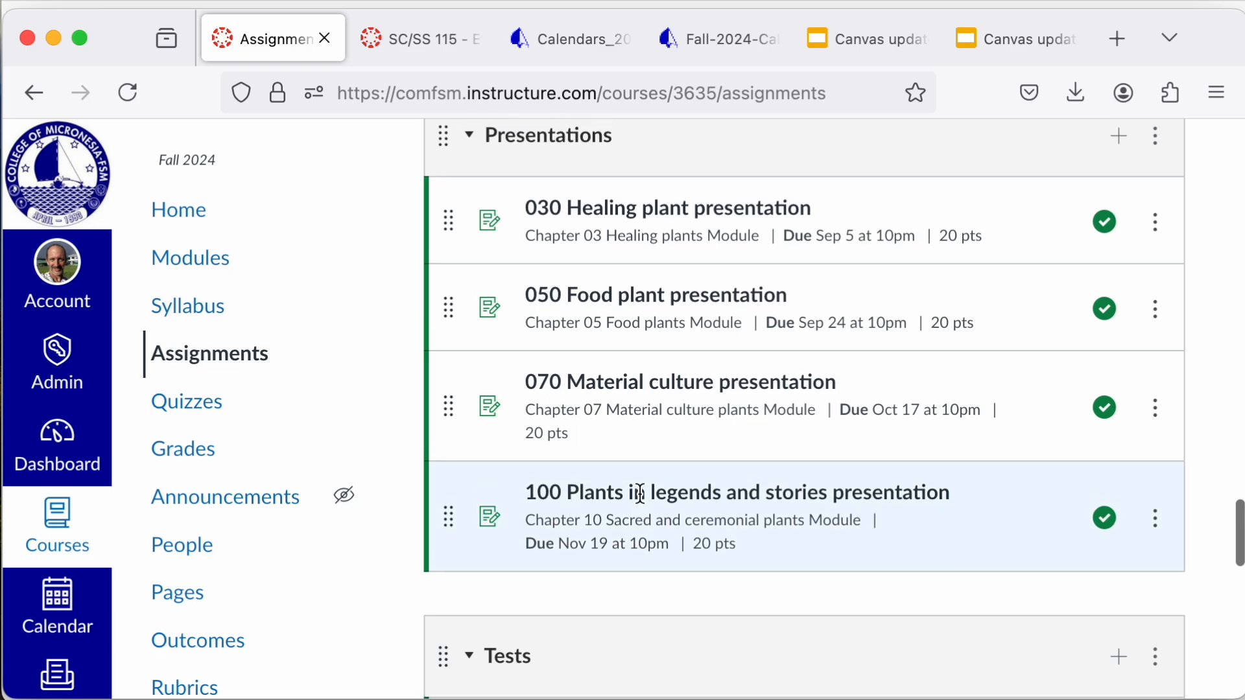
scroll(639, 493, "down", 15)
scroll(639, 493, "down", 8)
scroll(639, 493, "up", 20)
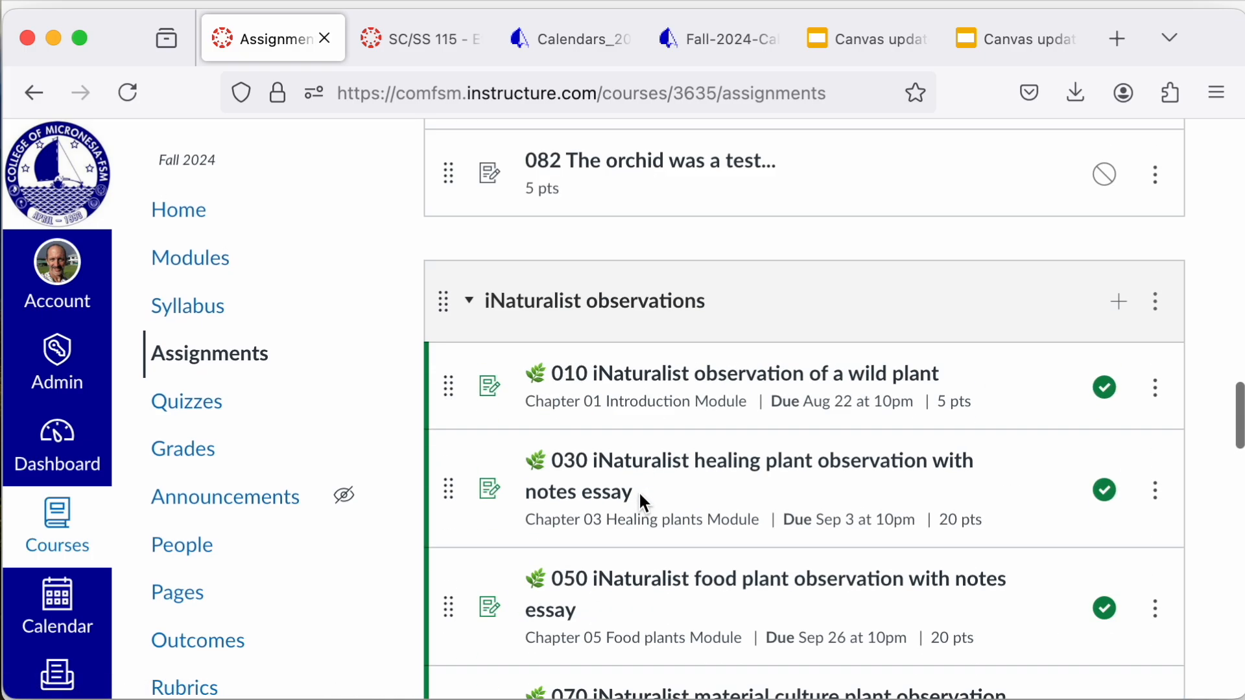
scroll(639, 492, "up", 15)
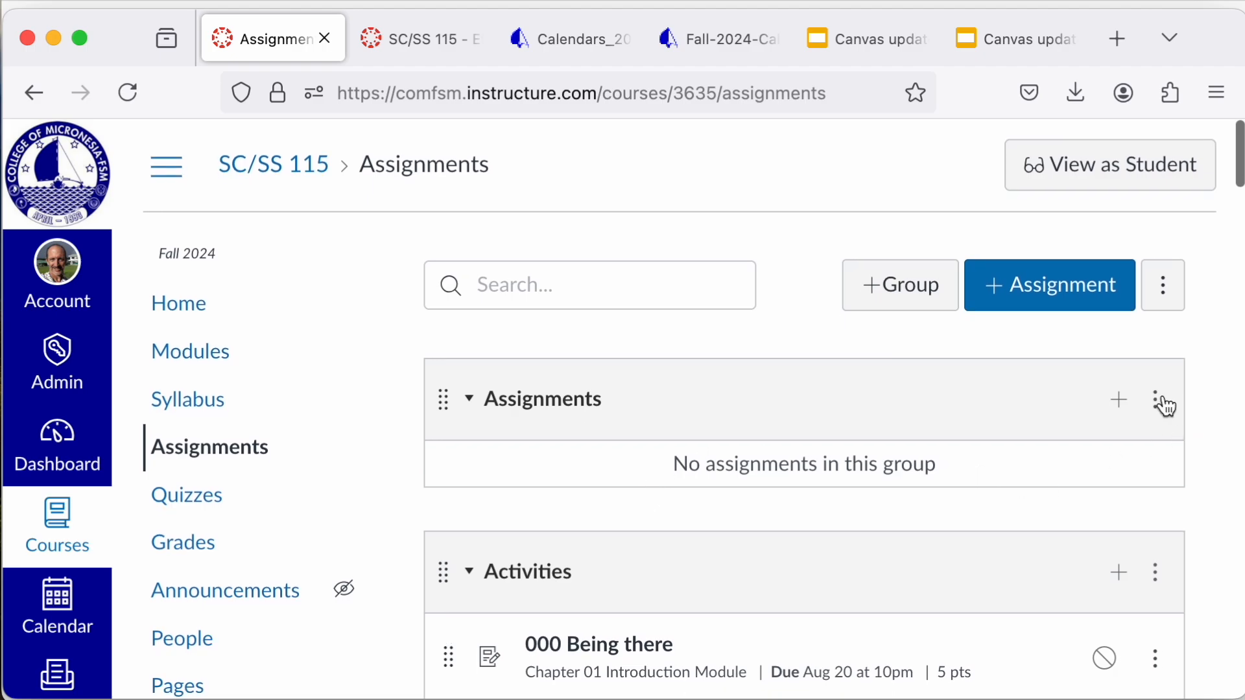
Step: Delete the empty Assignments group from the course assignments
left_click(1157, 401)
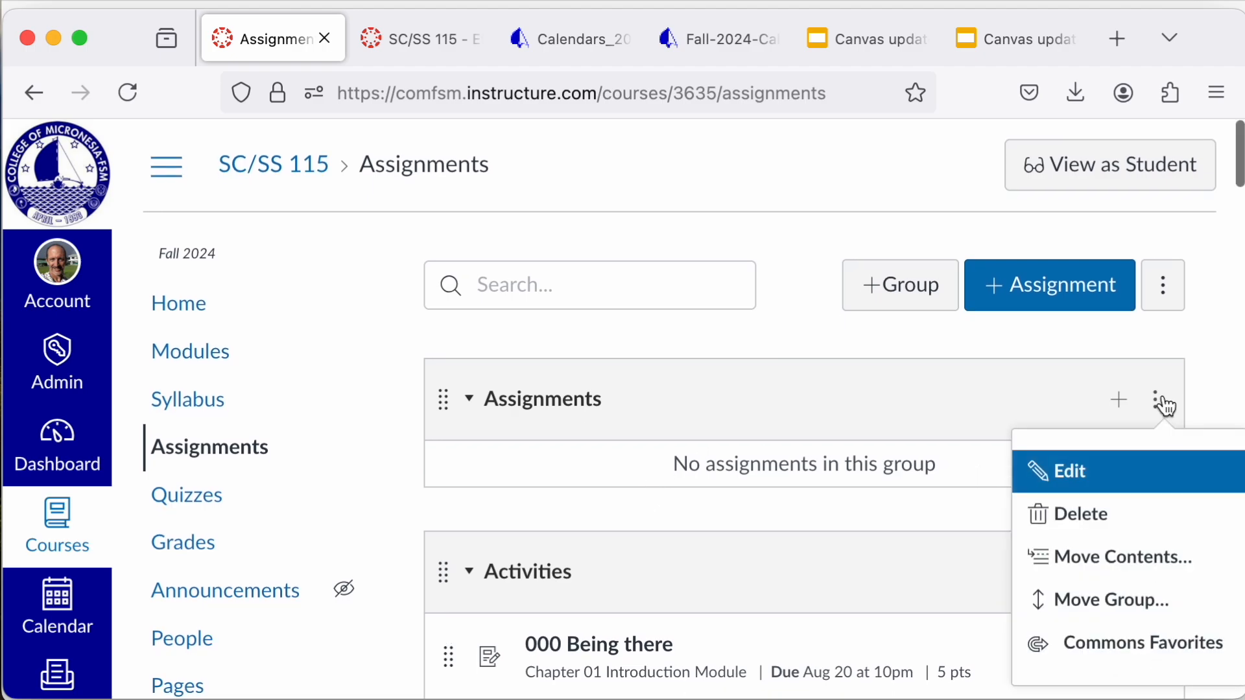
left_click(1096, 515)
left_click(829, 448)
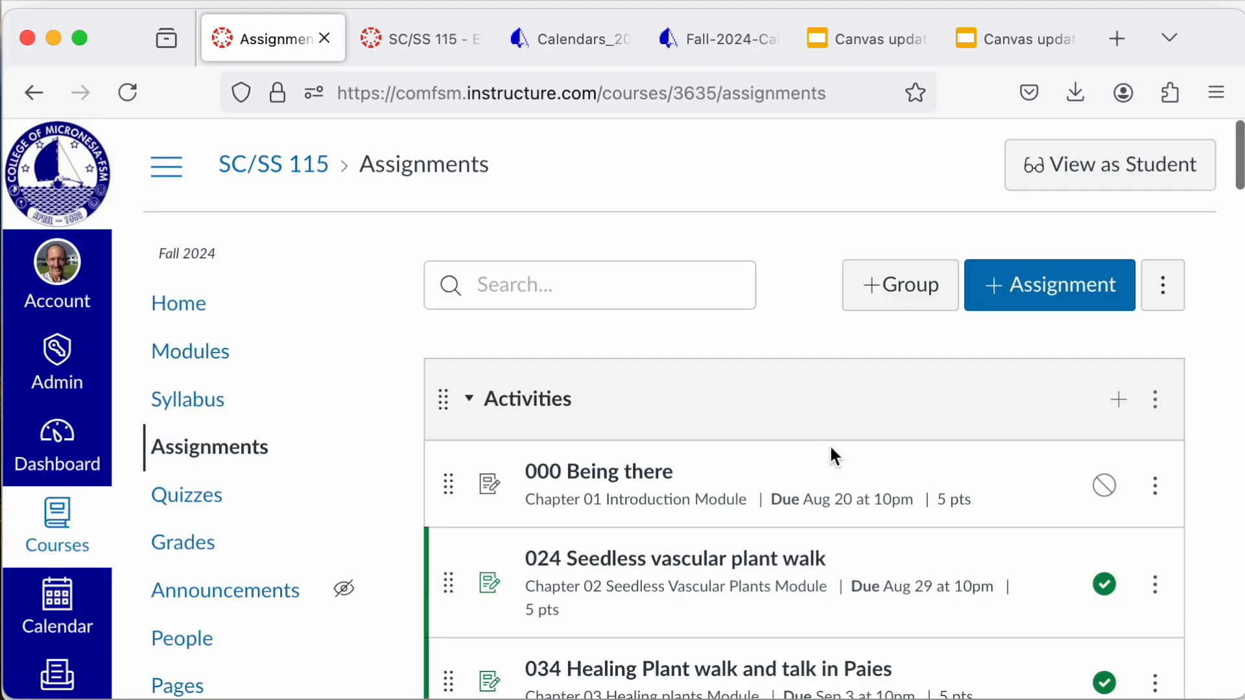
Step: Open the Activities assignment group's edit settings, examine its lowest, highest and never-drop score rules, and cancel without saving
left_click(1169, 419)
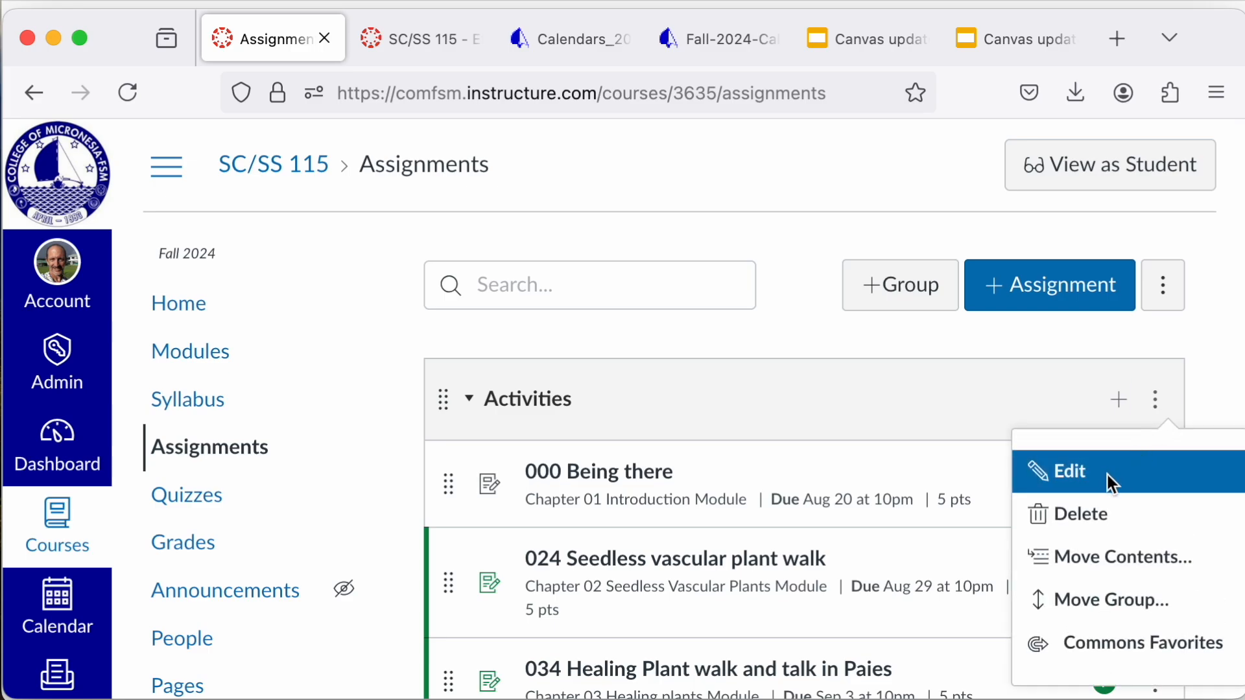
left_click(1088, 481)
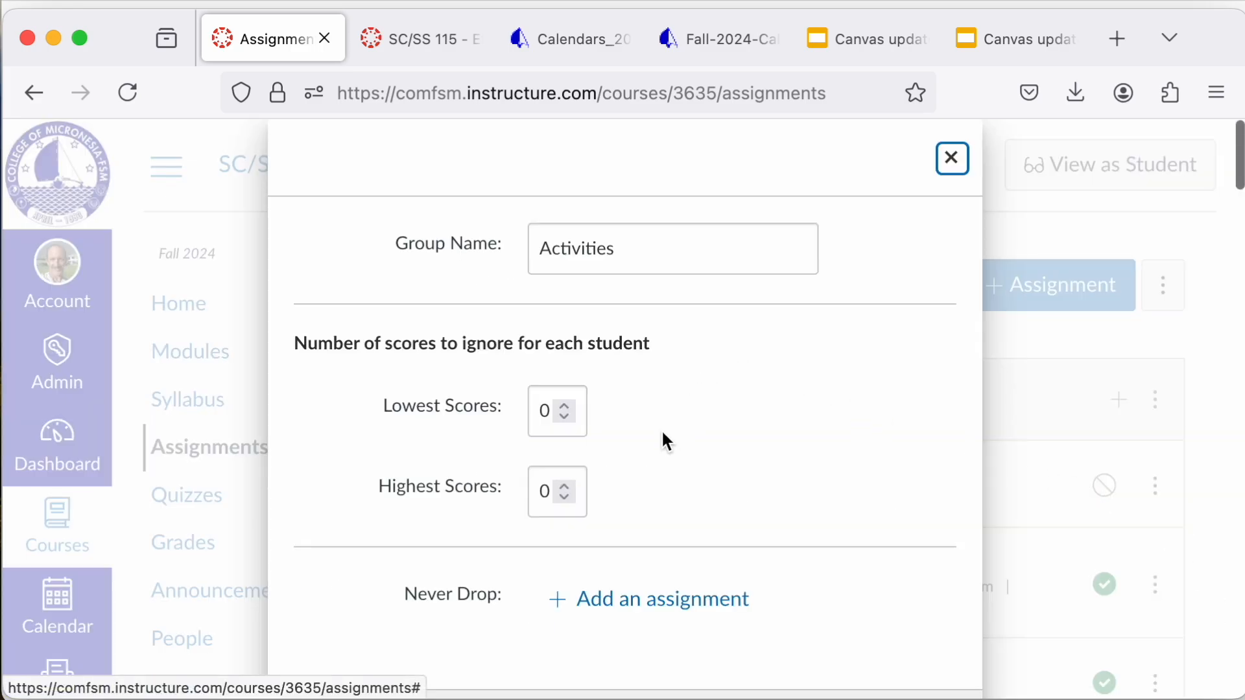
left_click(565, 420)
scroll(696, 477, "down", 2)
scroll(699, 480, "up", 2)
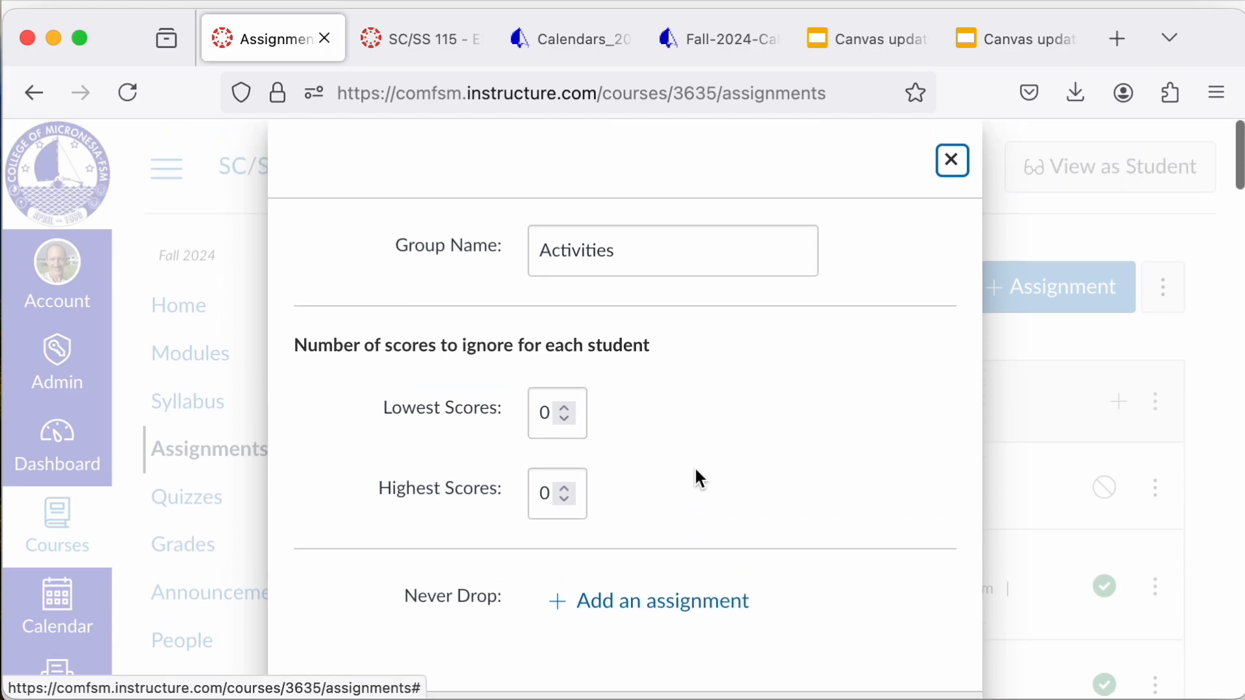
scroll(699, 478, "down", 1)
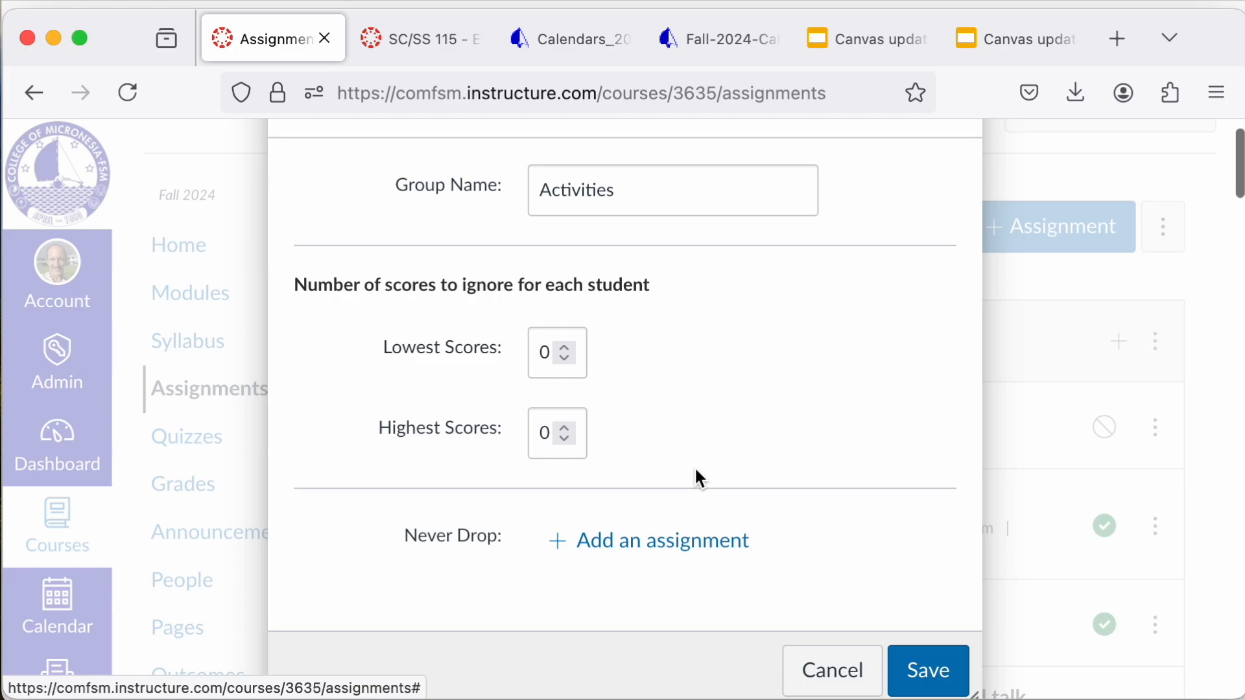
scroll(695, 473, "up", 2)
scroll(695, 472, "down", 2)
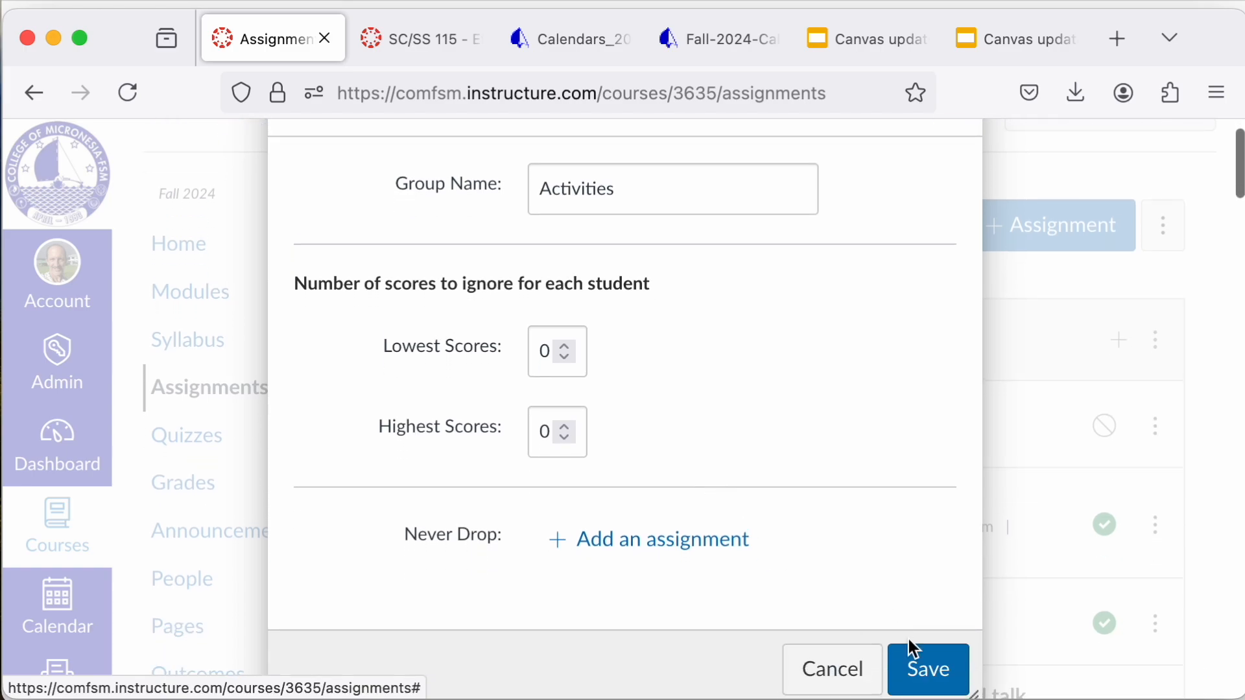
left_click(841, 679)
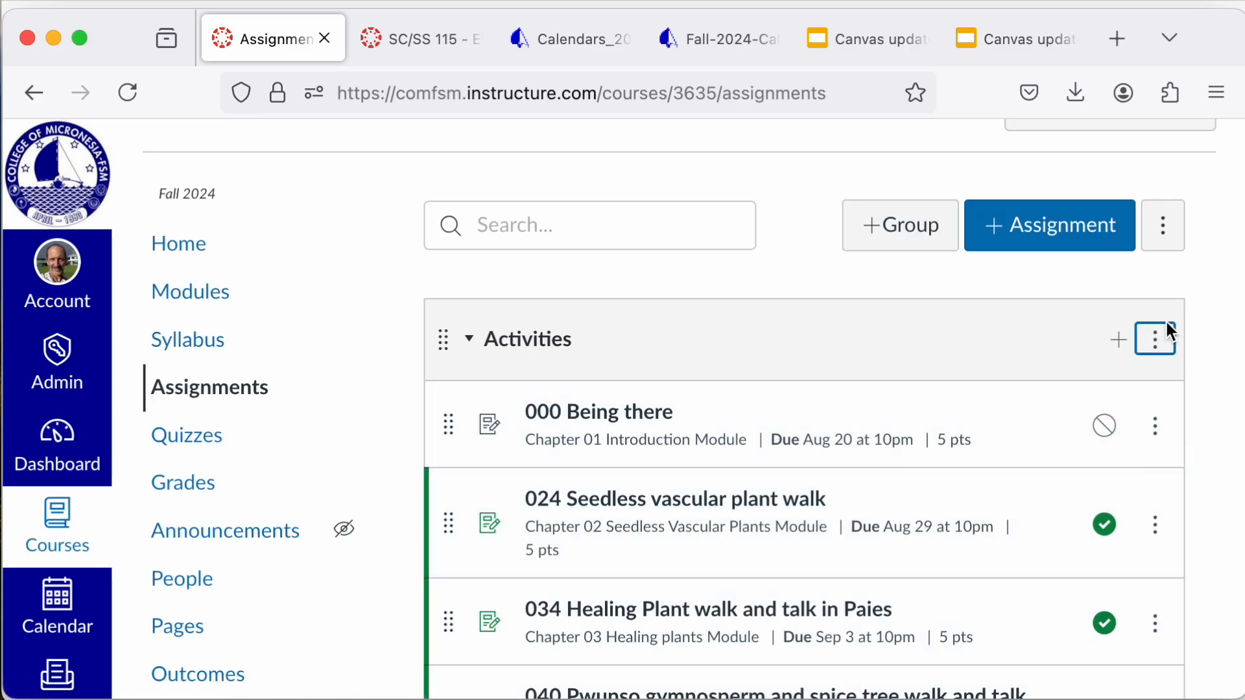
left_click(1155, 340)
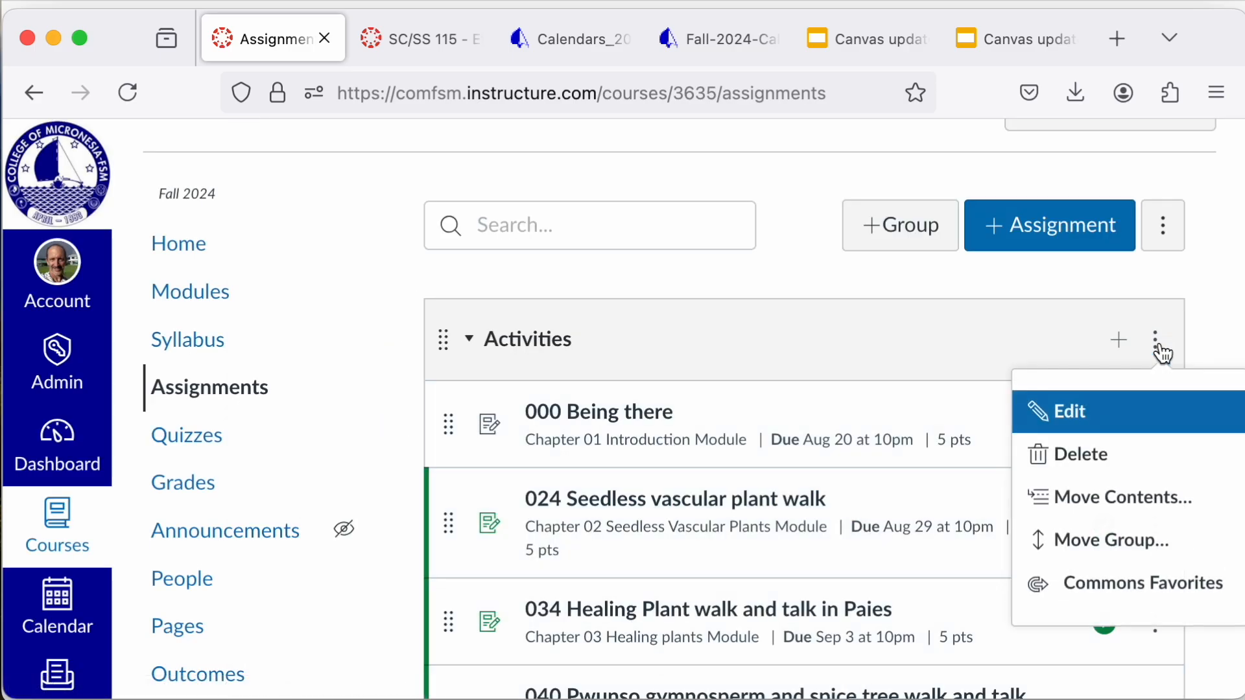
left_click(984, 336)
Step: Look at the Assign To settings of the 040 Pwunso gymnosperm and spice tree walk and talk assignment, then close them
scroll(986, 458, "down", 3)
scroll(986, 460, "down", 1)
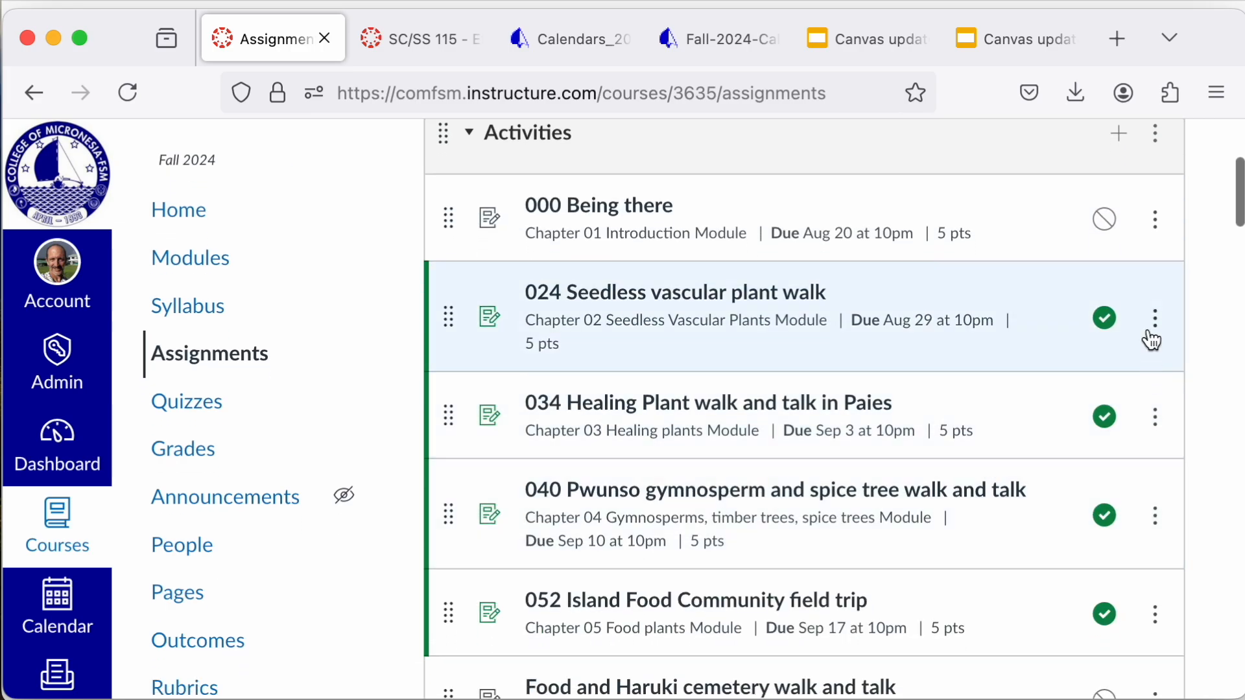
scroll(1122, 485, "down", 2)
left_click(1155, 426)
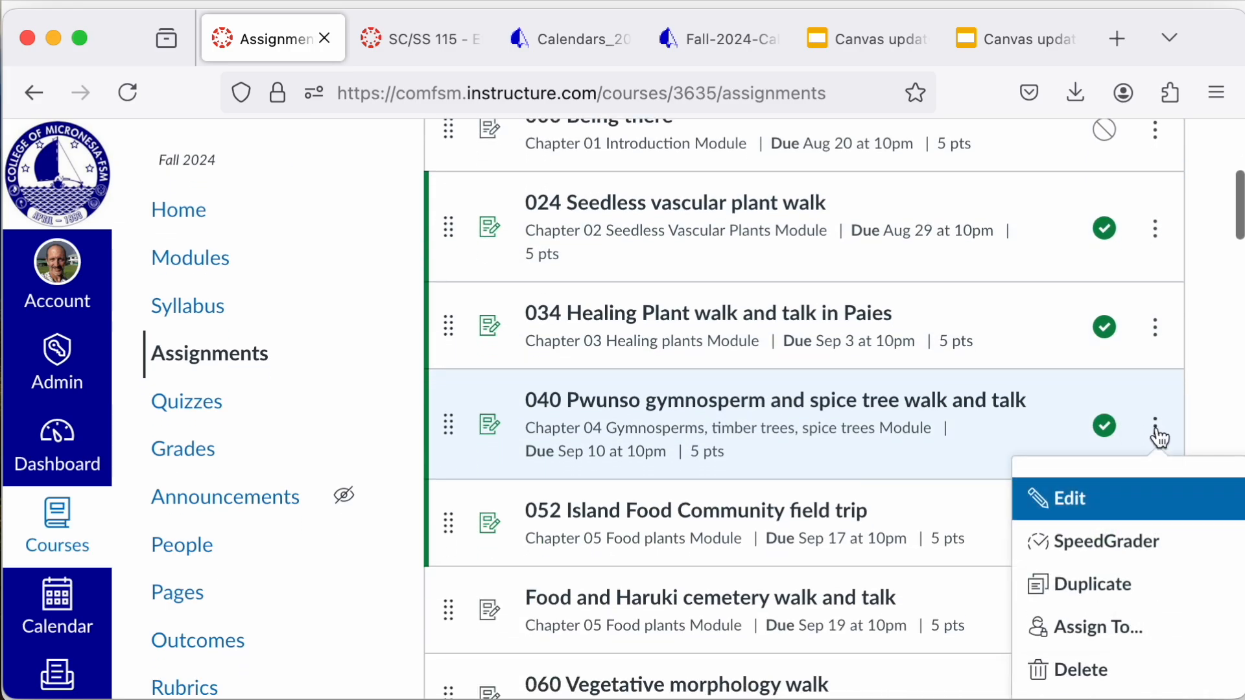
left_click(1072, 635)
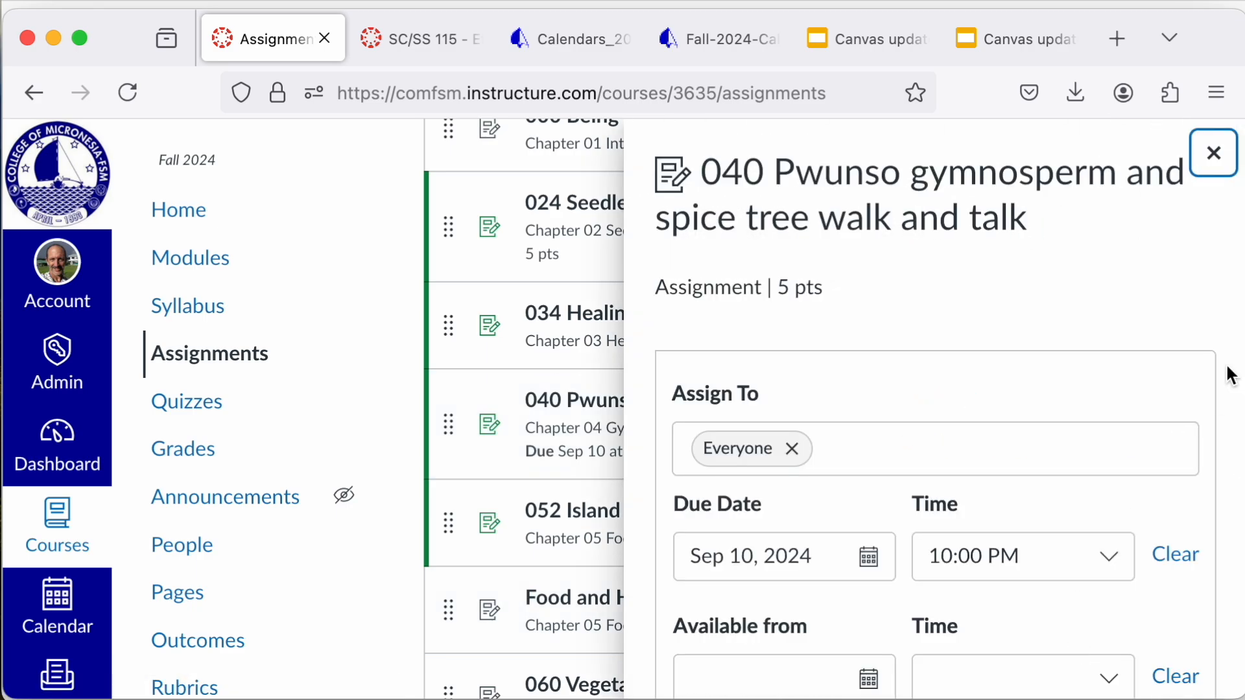
left_click(1216, 159)
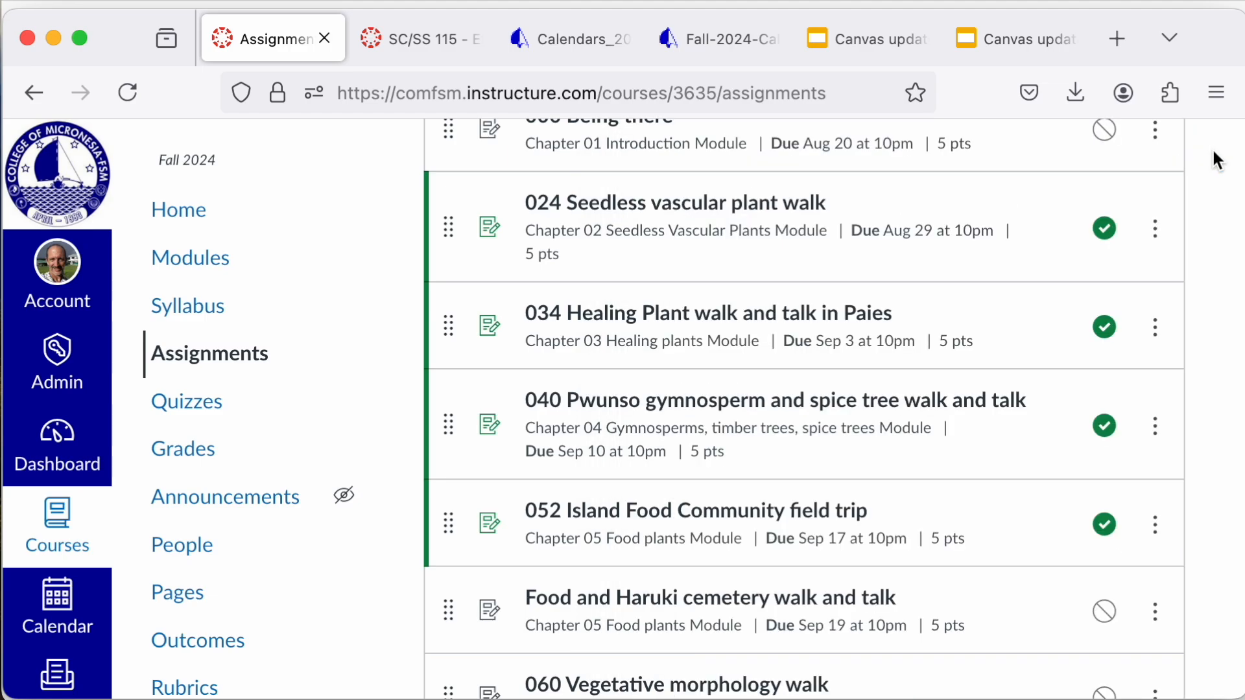
Step: Start a new assignment, examine the assignee and date fields under its Manage Assign To settings, and cancel those settings
scroll(1044, 260, "up", 5)
left_click(1045, 291)
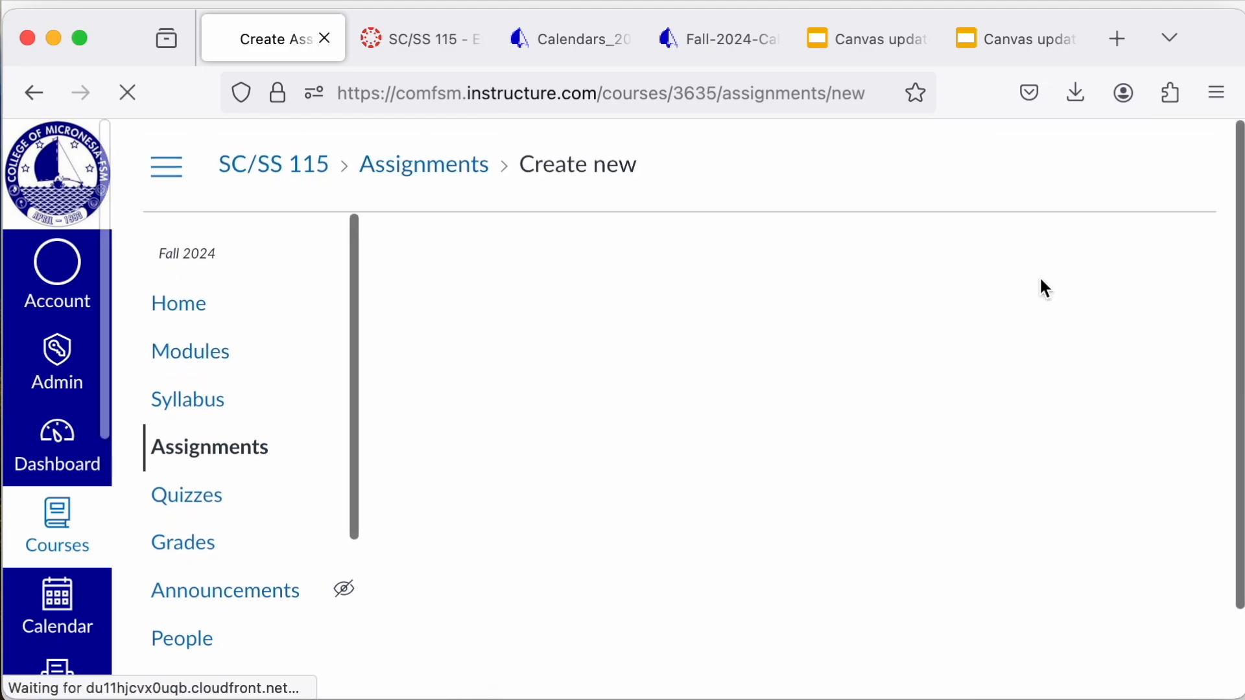
scroll(826, 324, "down", 20)
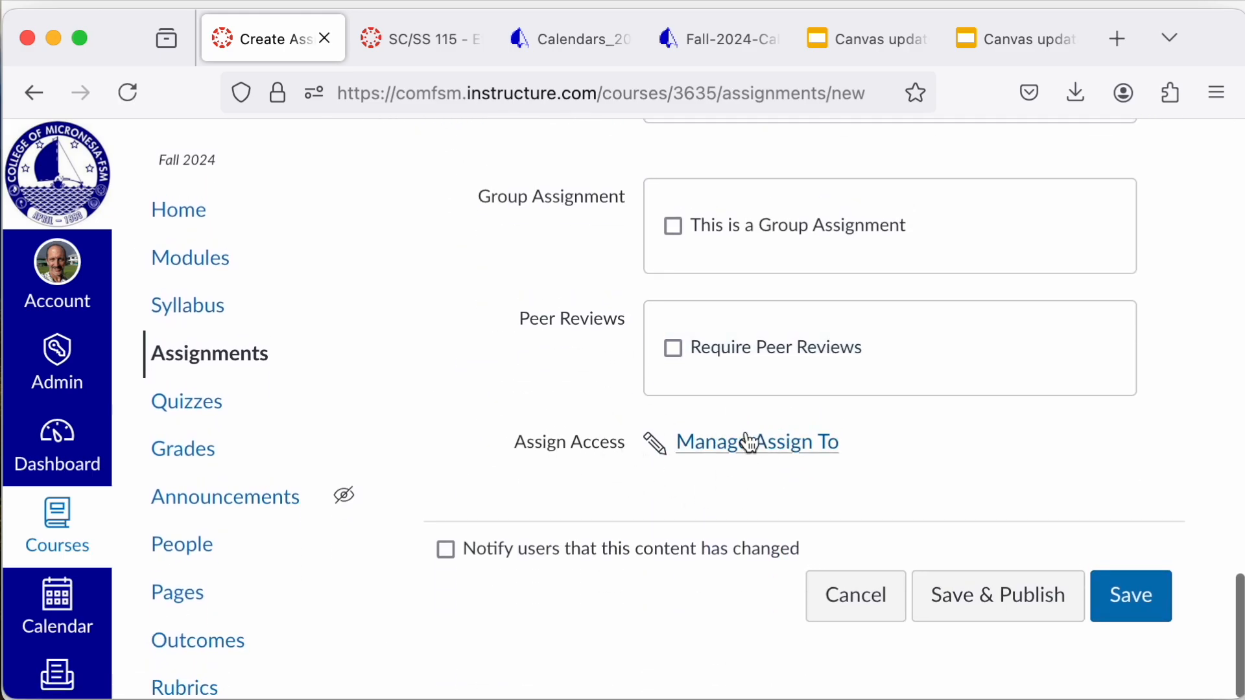
left_click(759, 447)
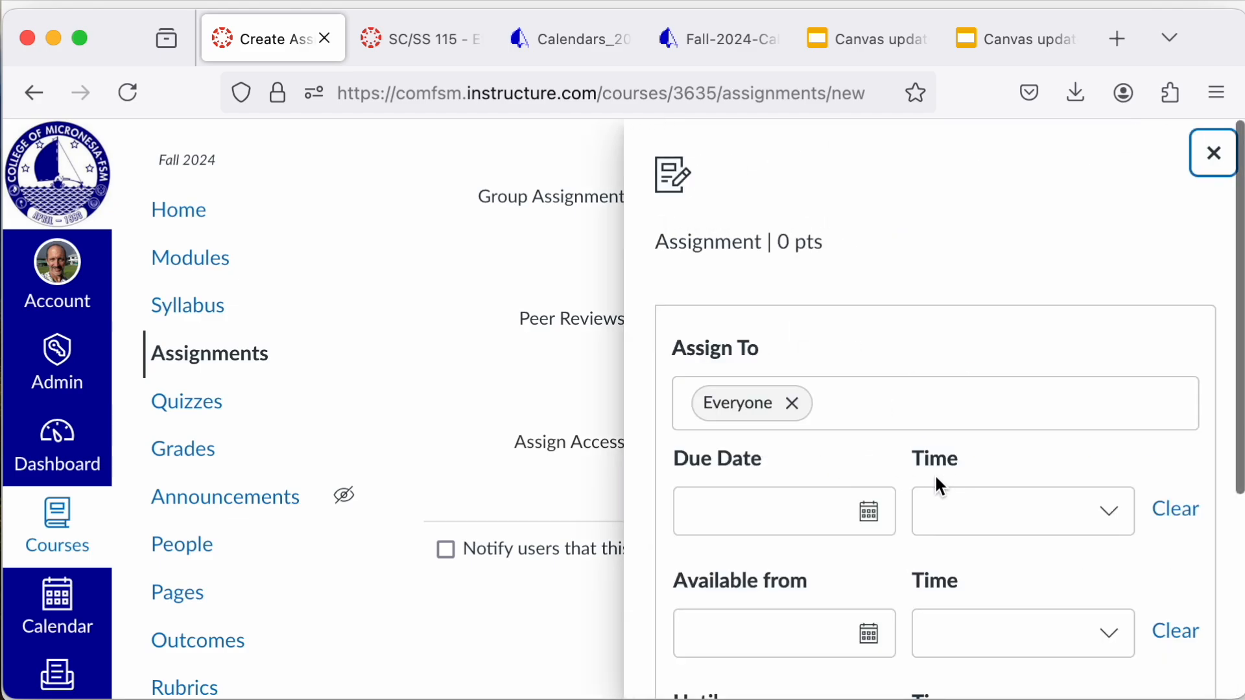
scroll(936, 477, "down", 5)
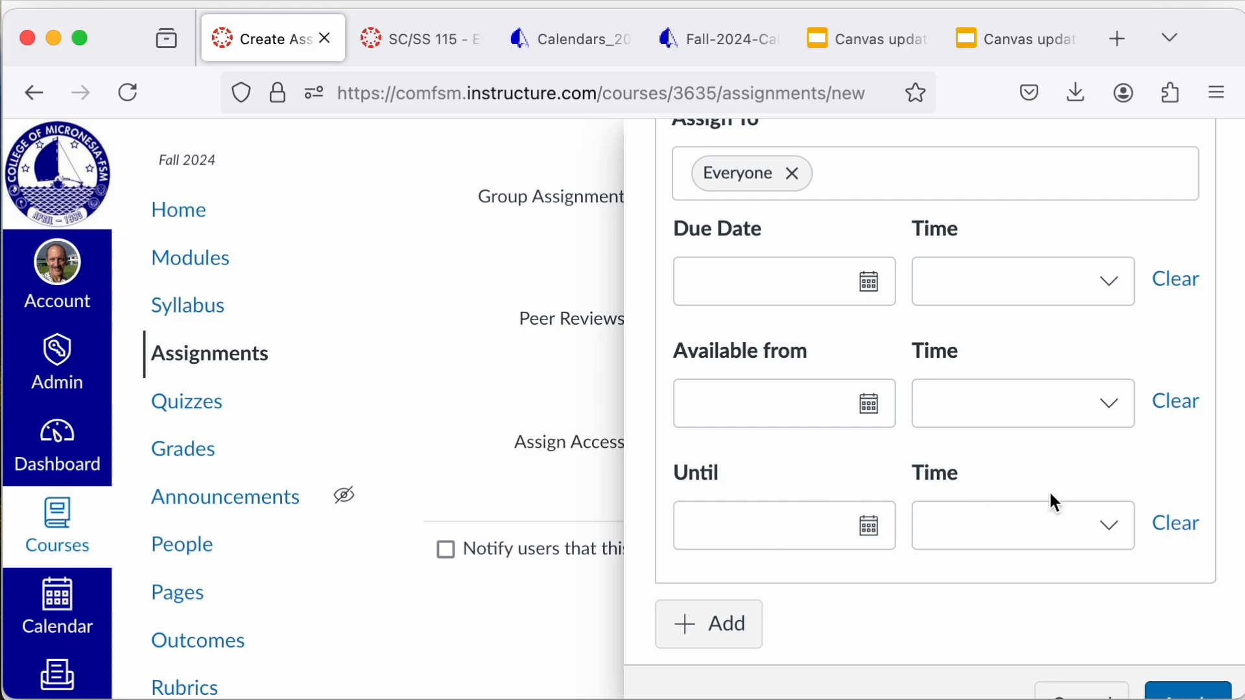
scroll(984, 459, "up", 2)
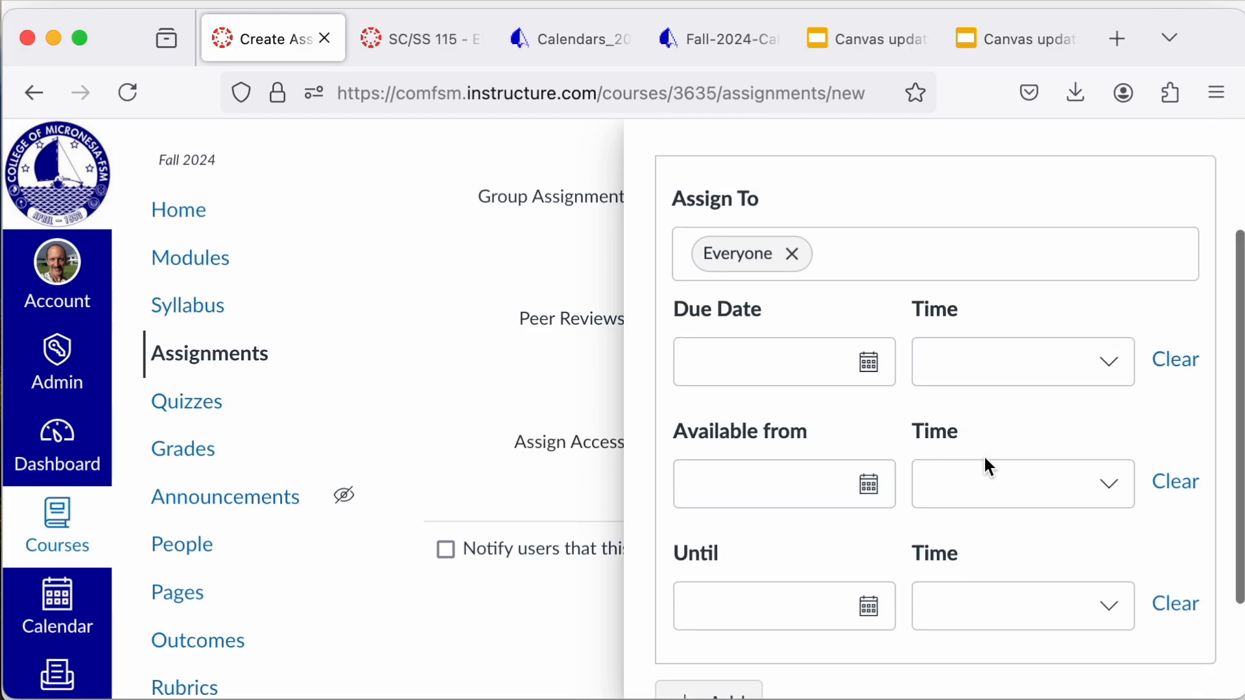
left_click(902, 260)
left_click(900, 259)
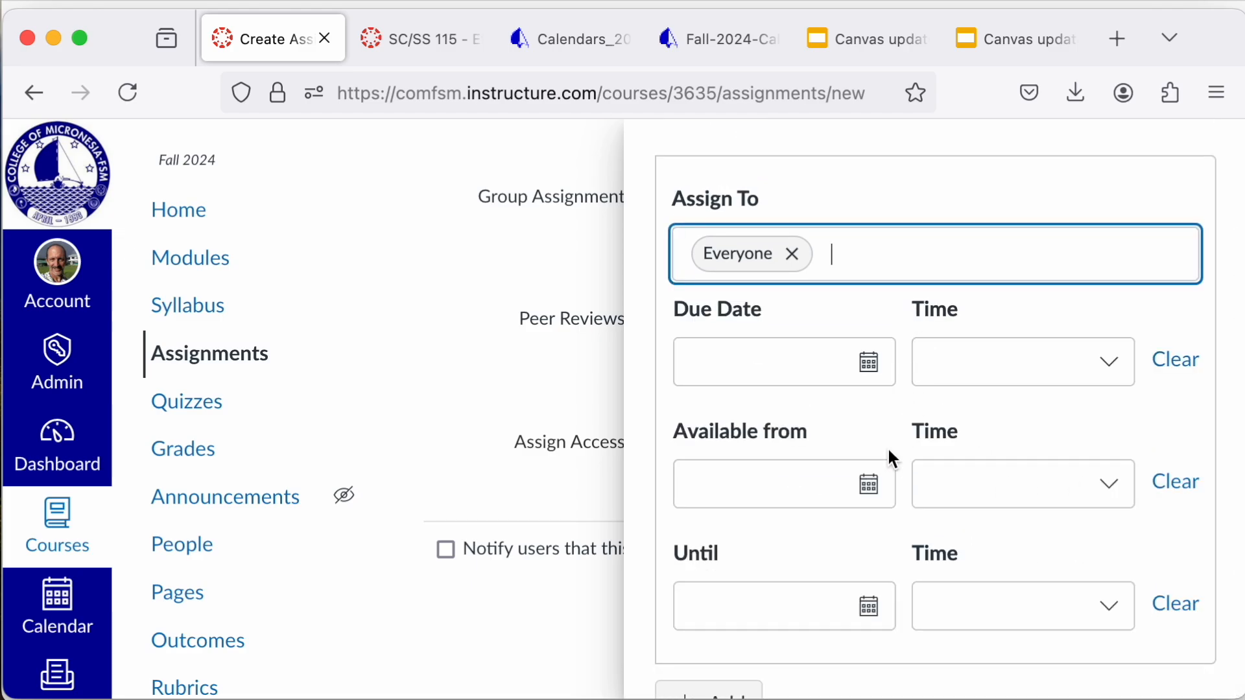
scroll(893, 458, "down", 3)
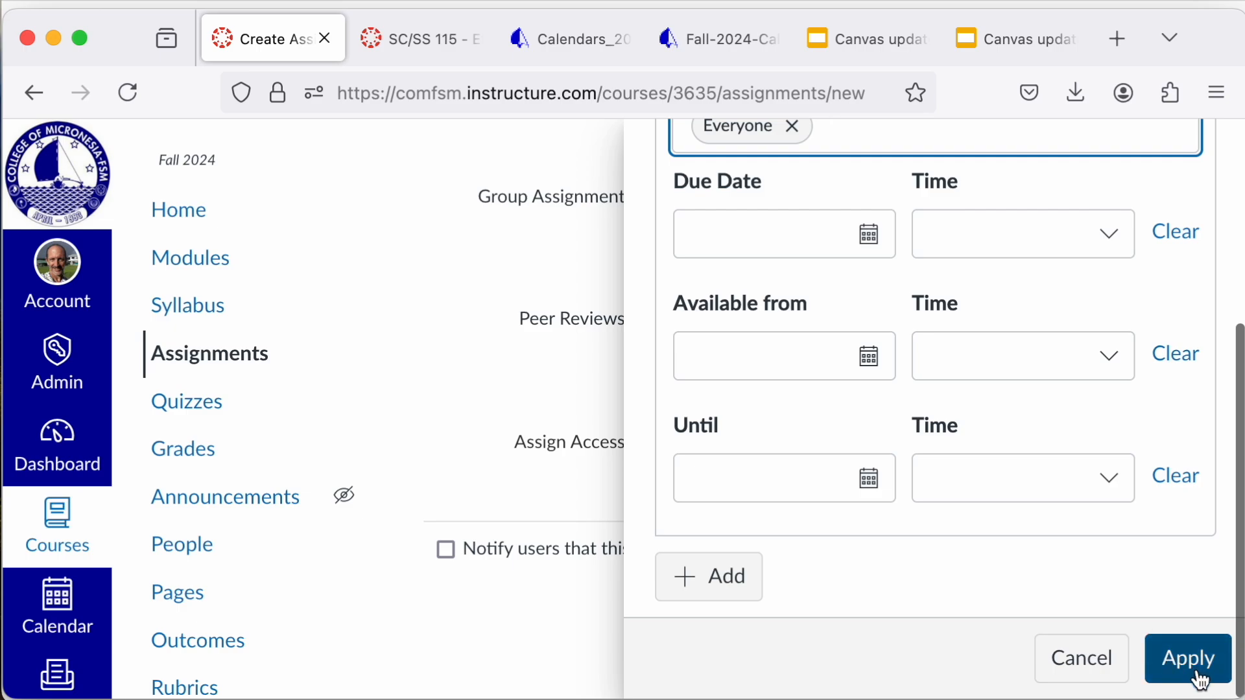
left_click(1061, 668)
Step: Review the new assignment form's name, assignment group, grade display, submission type, attempts, group and peer review options
scroll(834, 475, "up", 5)
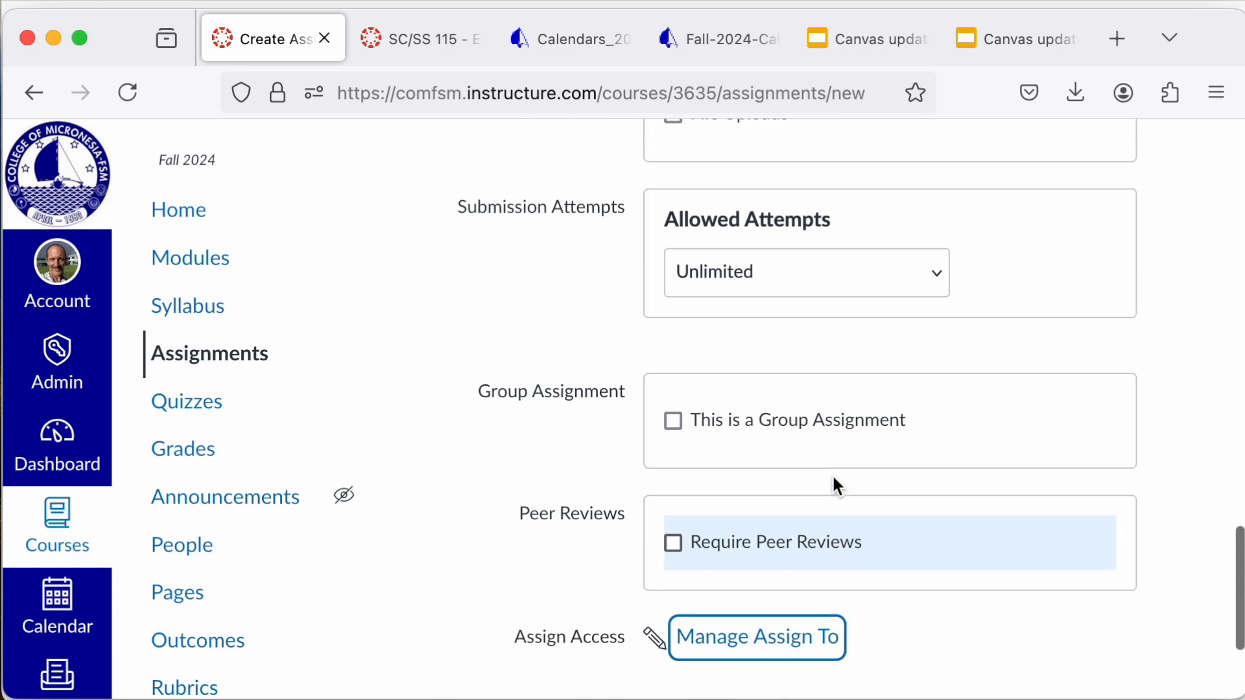
scroll(834, 478, "up", 8)
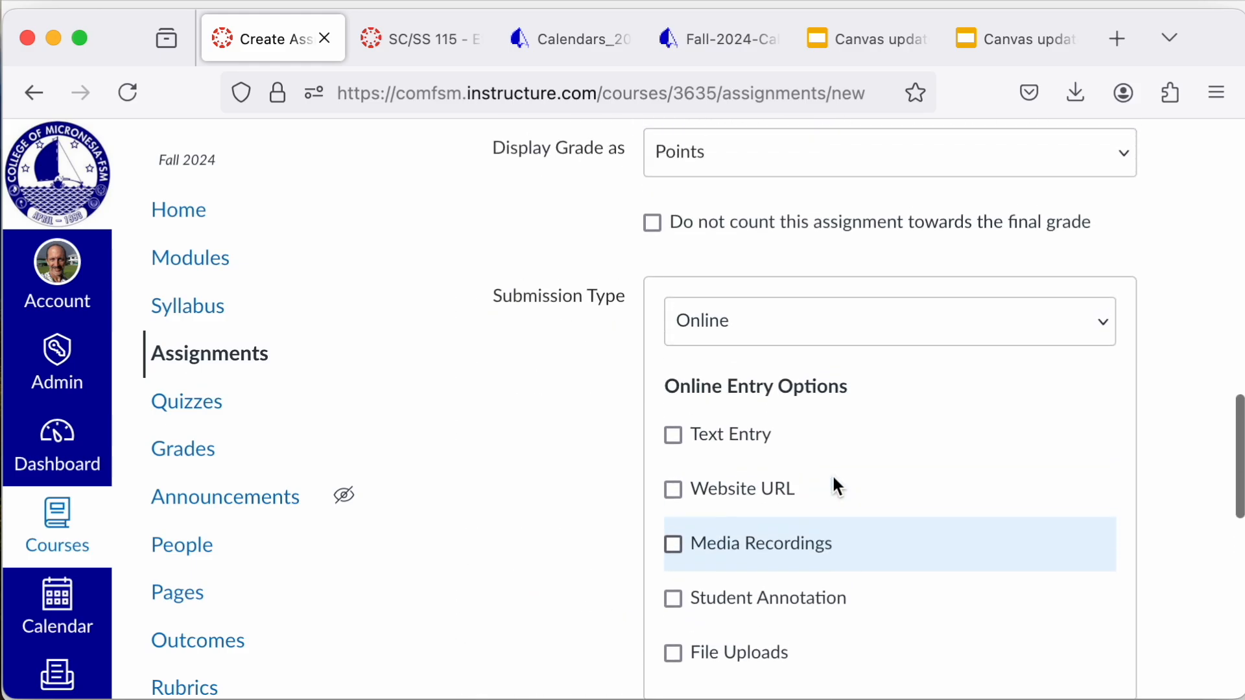
scroll(837, 486, "up", 2)
scroll(834, 478, "up", 9)
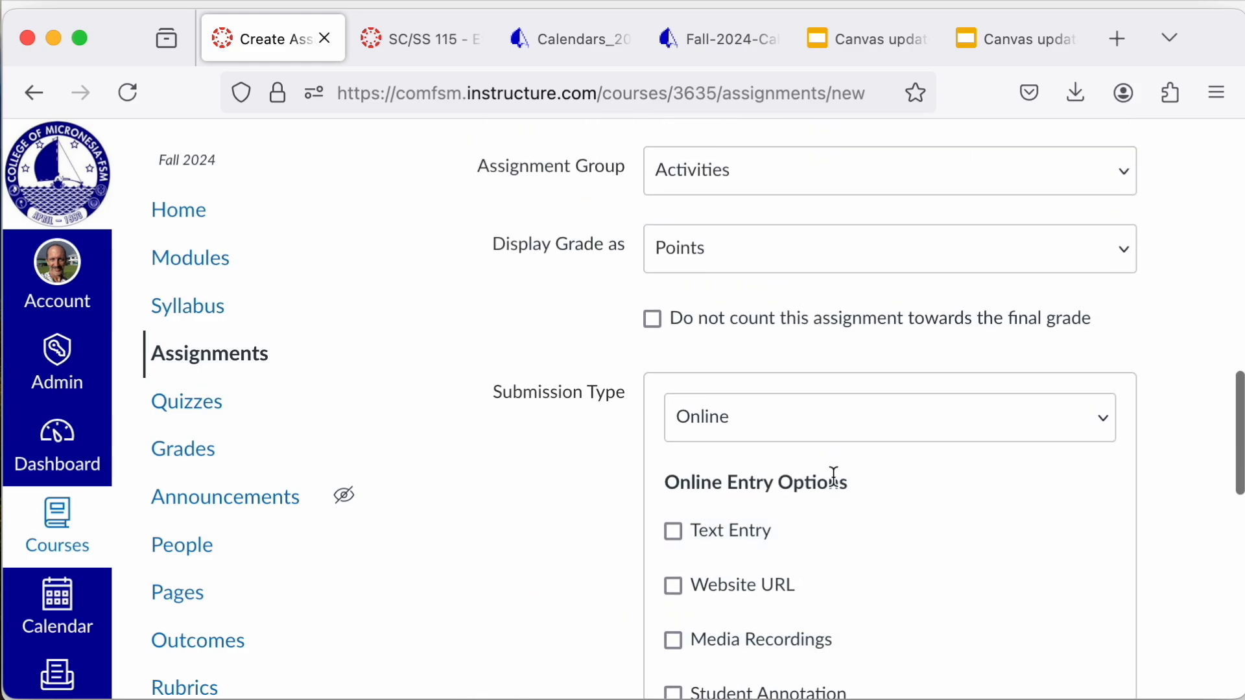
scroll(834, 476, "up", 10)
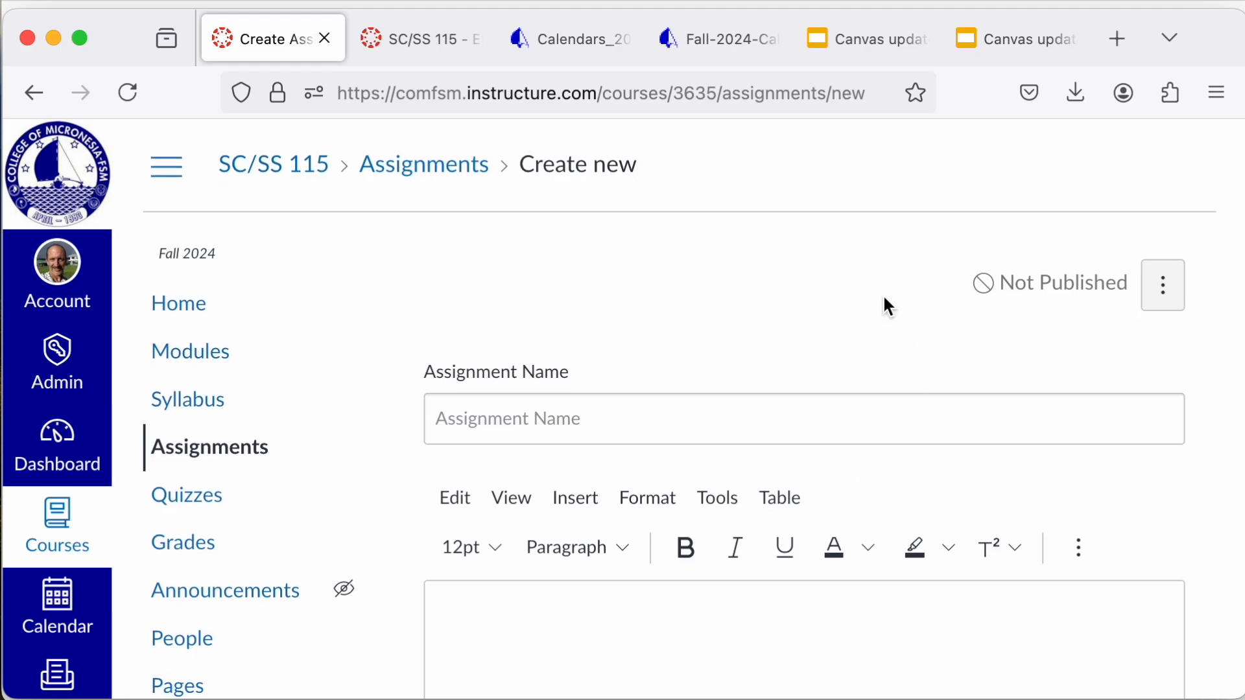
scroll(942, 329, "down", 20)
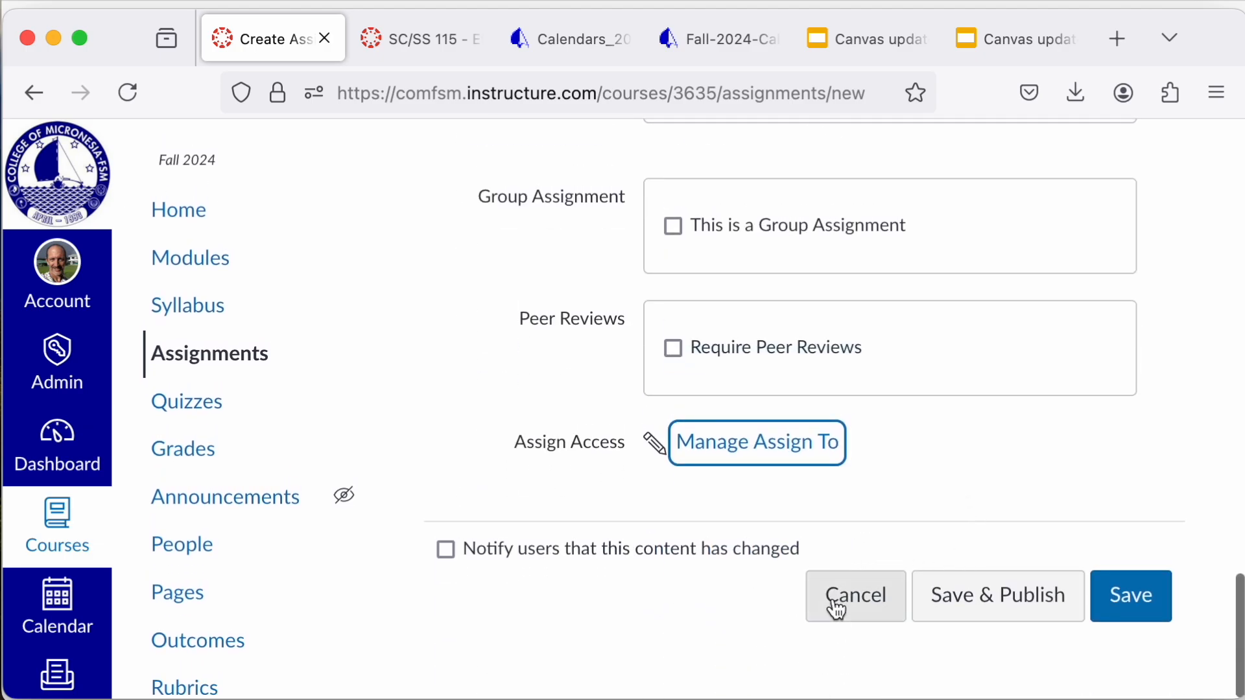
scroll(895, 483, "up", 2)
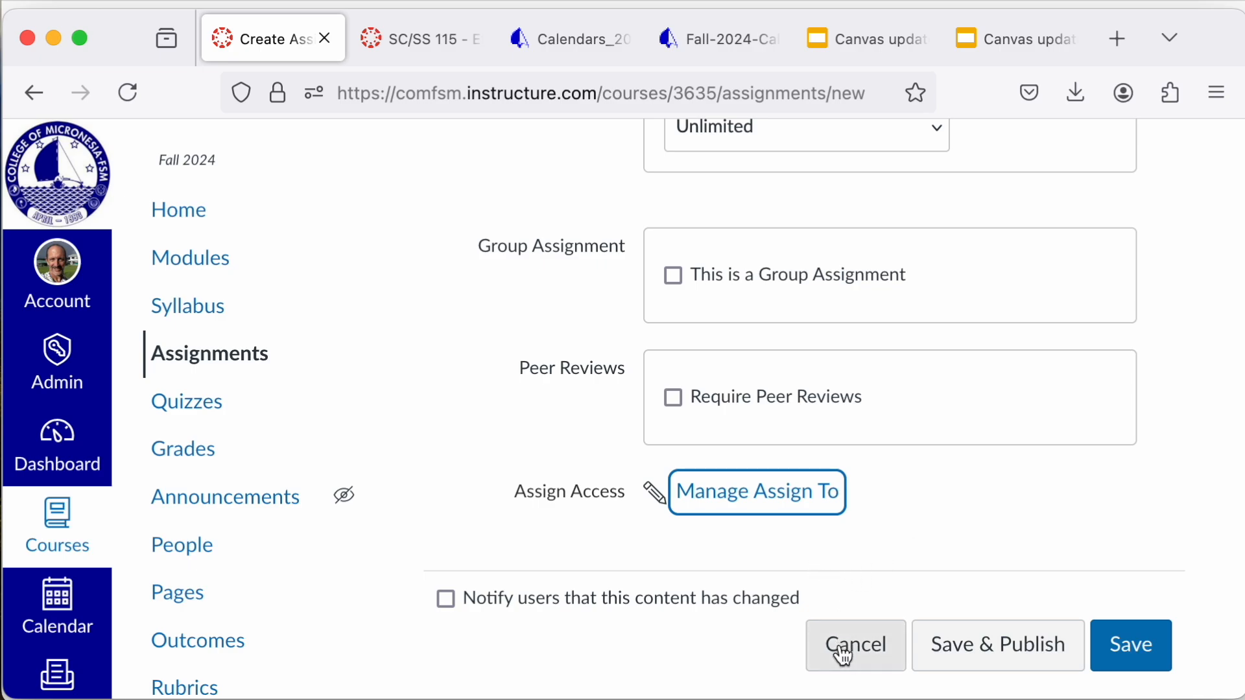
Step: Check the new assignment's Manage Assign To date fields again, close them and cancel creating the assignment
left_click(811, 498)
scroll(781, 498, "down", 5)
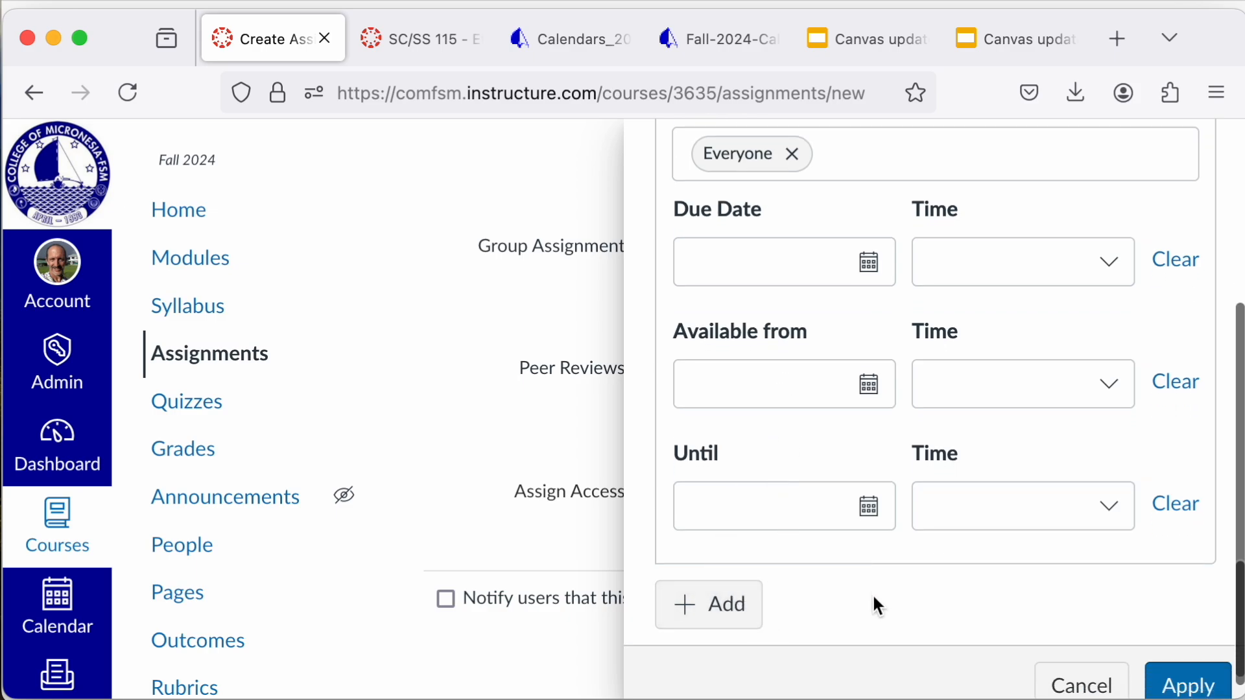
left_click(1081, 687)
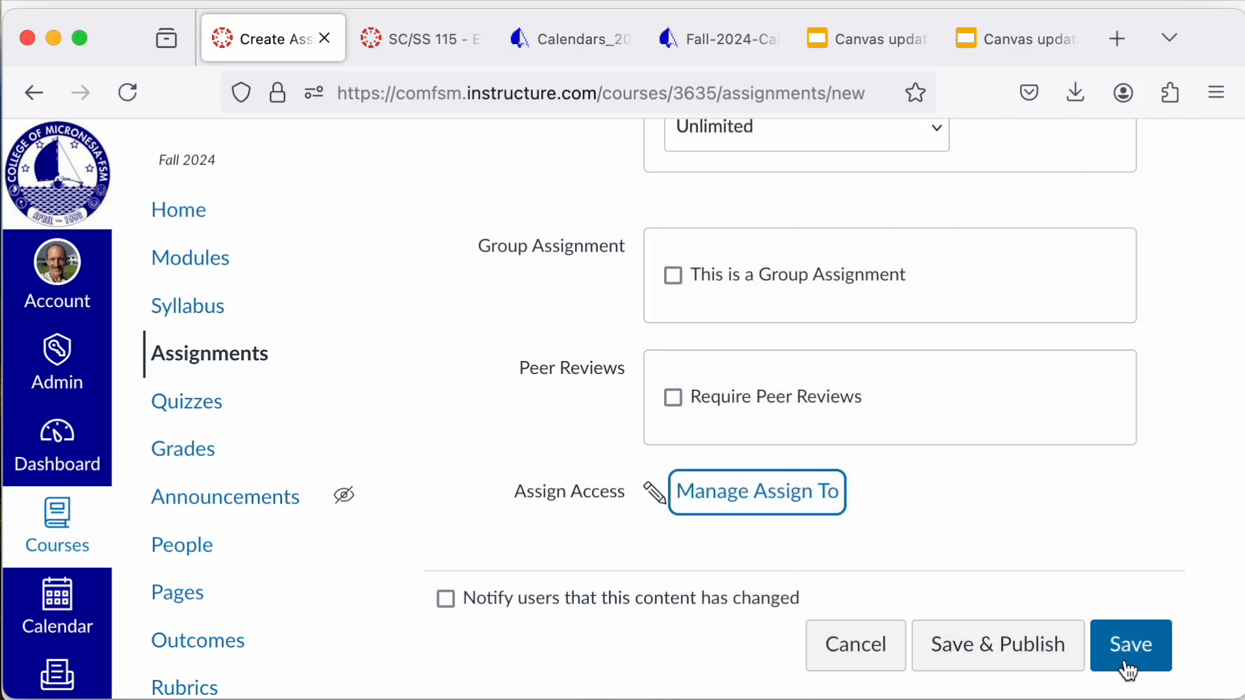
left_click(884, 647)
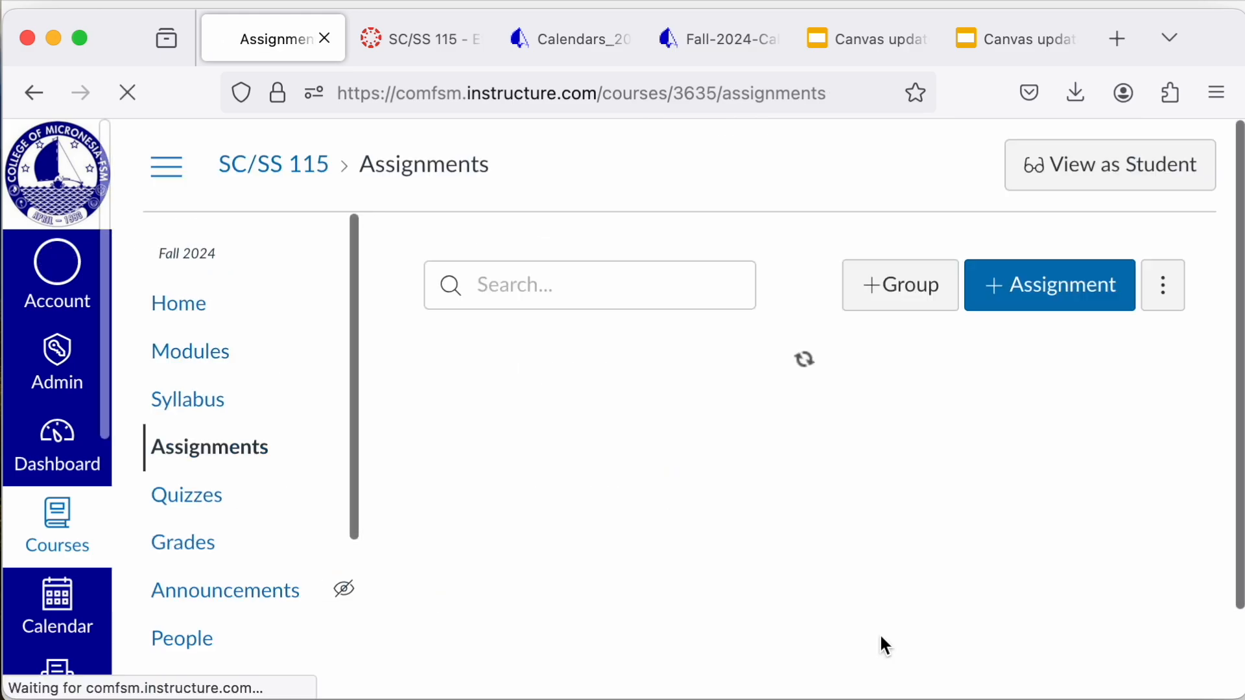
Step: Open the course quizzes, look at the quiz engine options for a new quiz with Classic Quizzes selected, and cancel
scroll(655, 555, "down", 1)
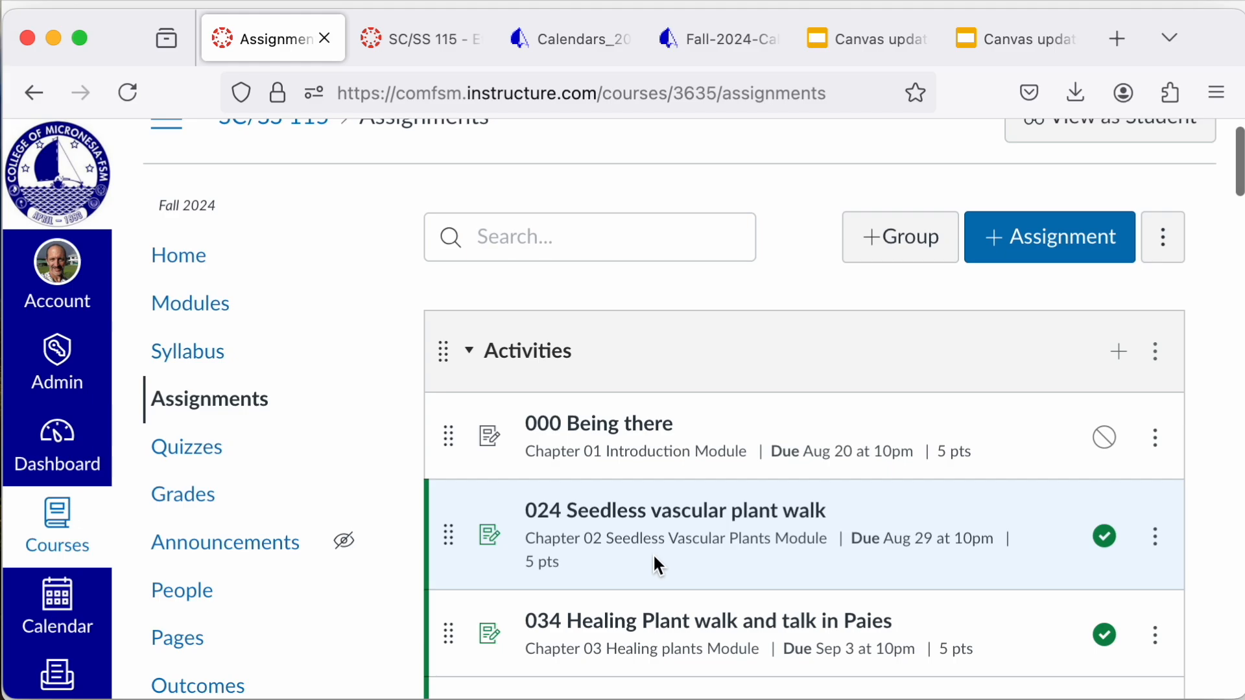
scroll(653, 554, "down", 2)
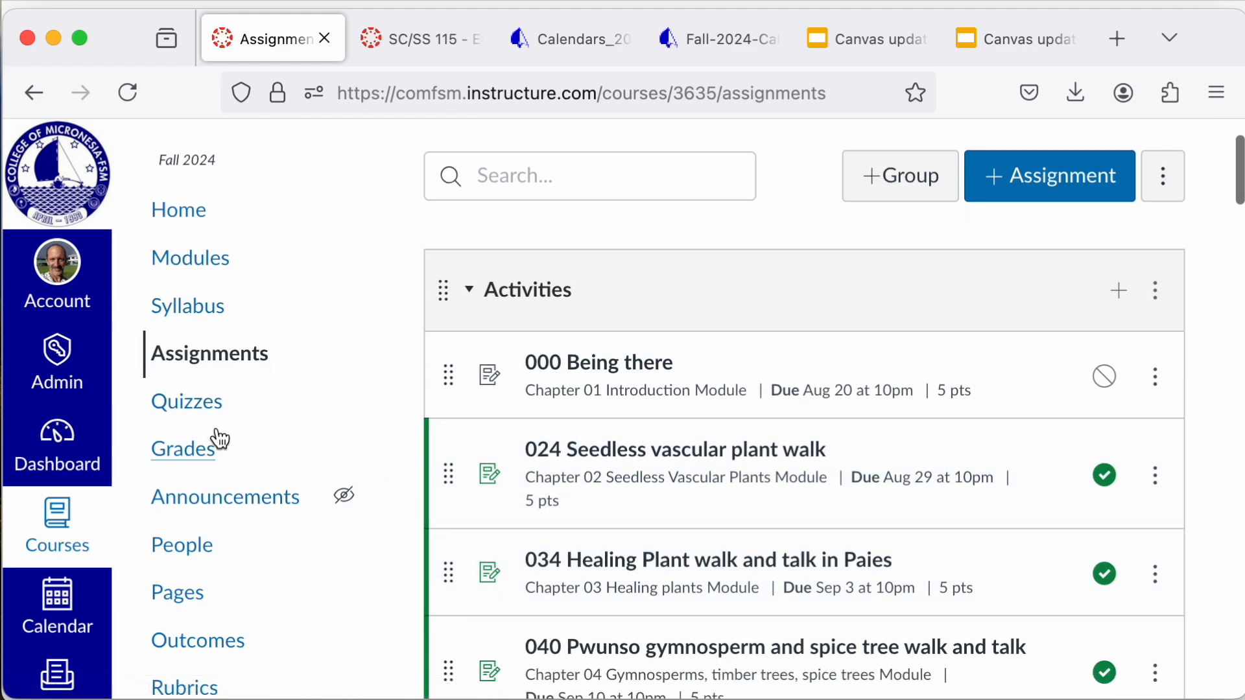
left_click(208, 408)
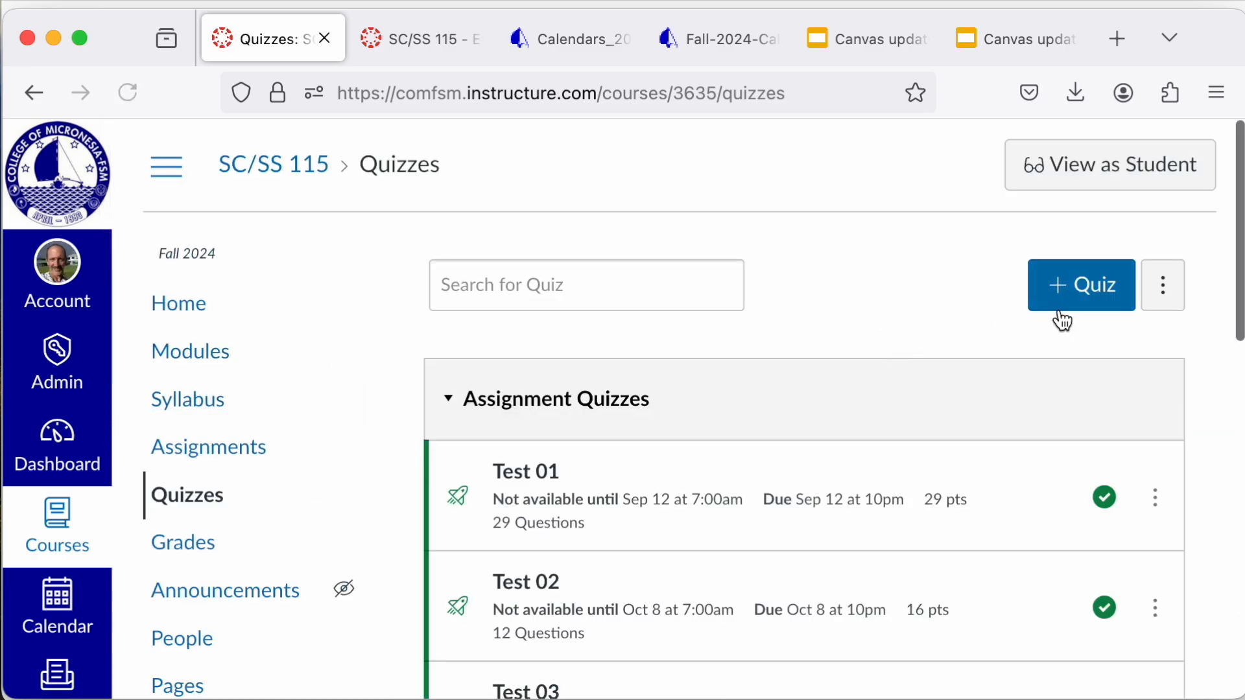
left_click(1084, 307)
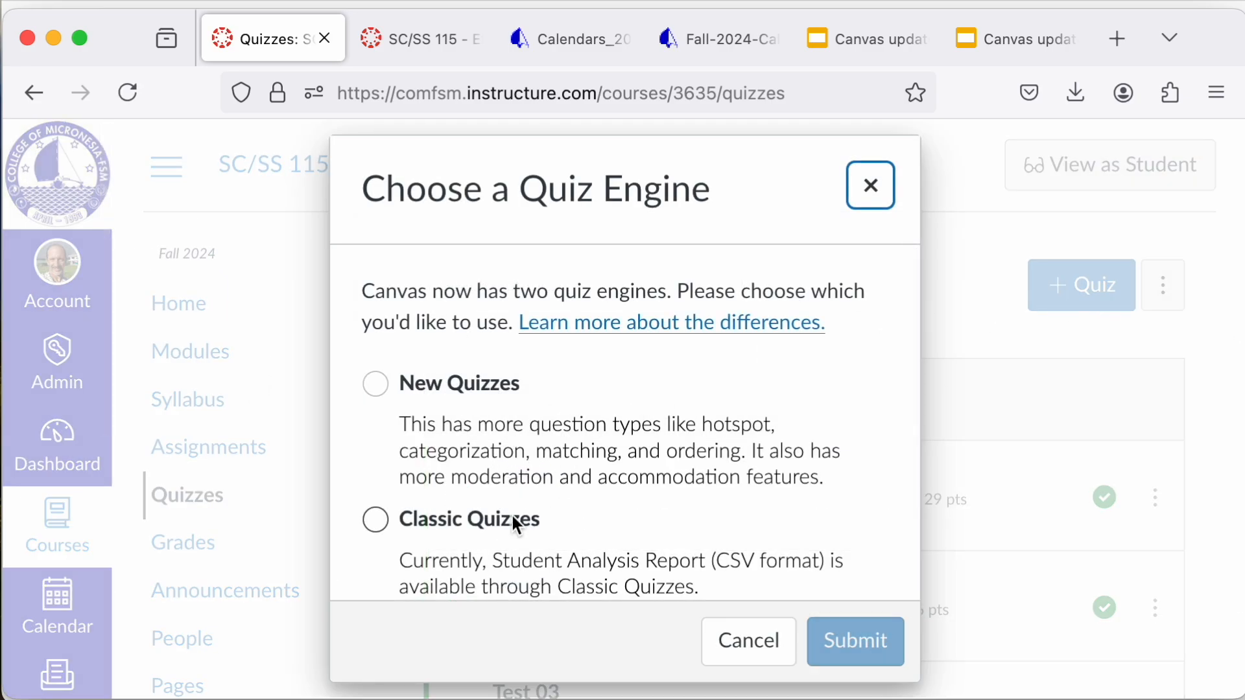
scroll(512, 515, "down", 3)
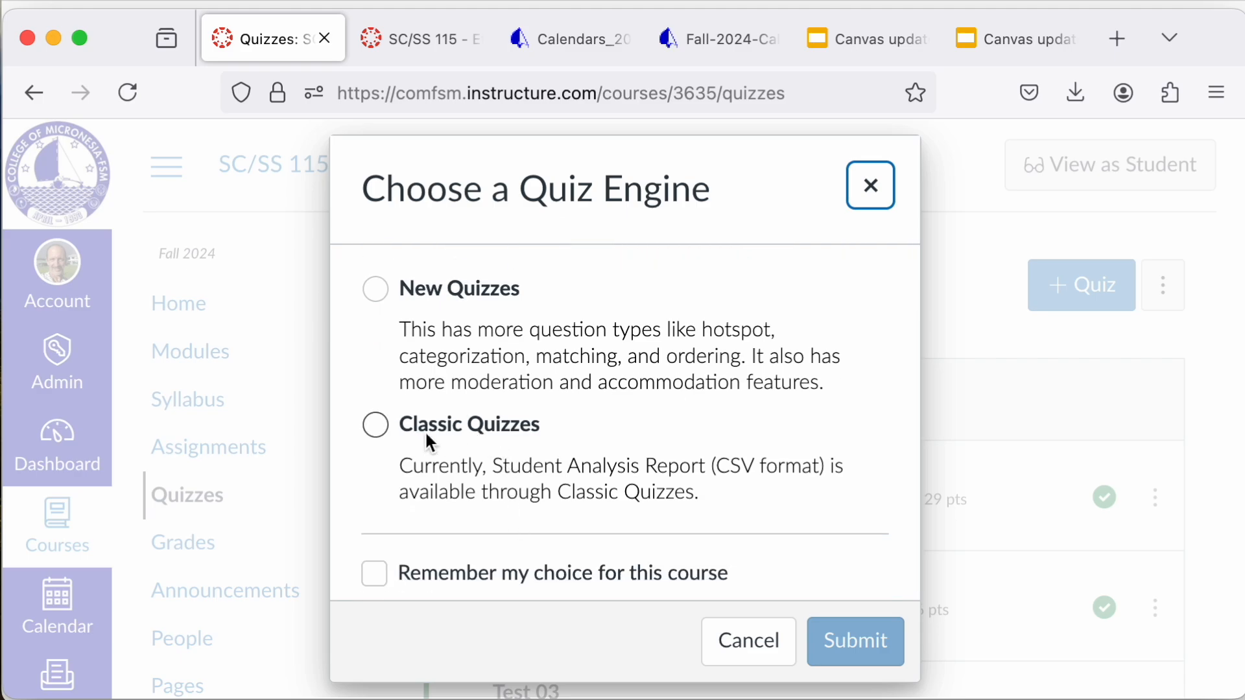
scroll(535, 515, "down", 1)
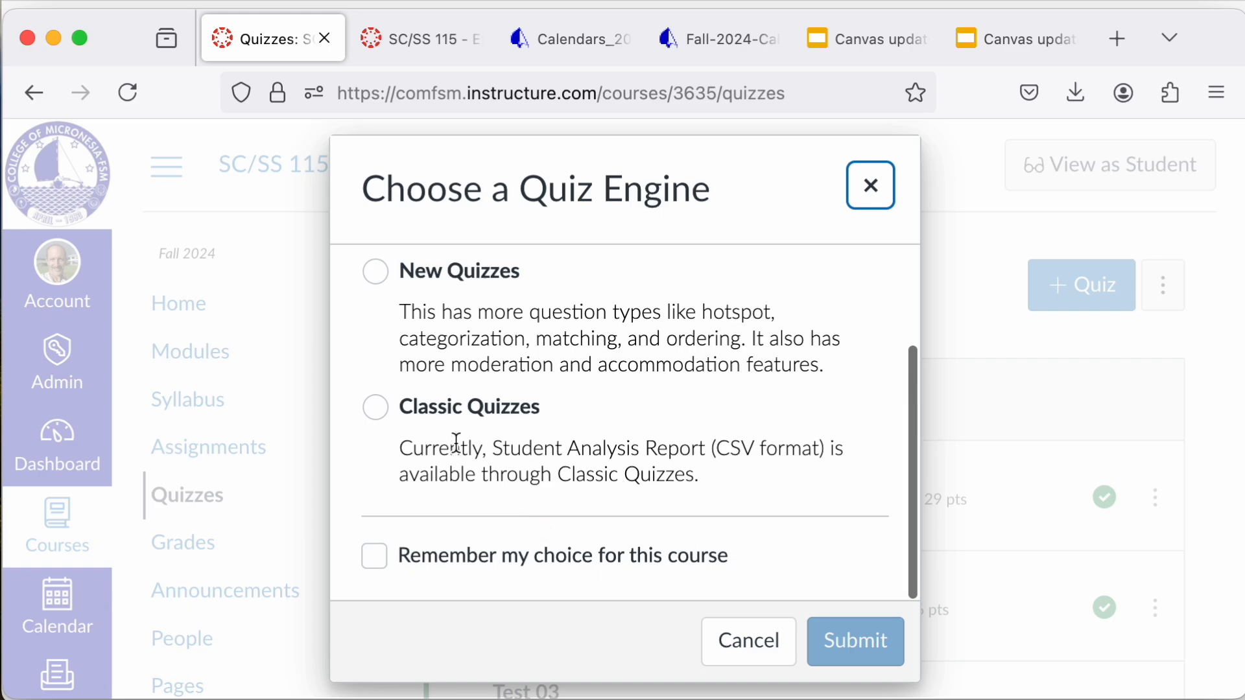
left_click(459, 407)
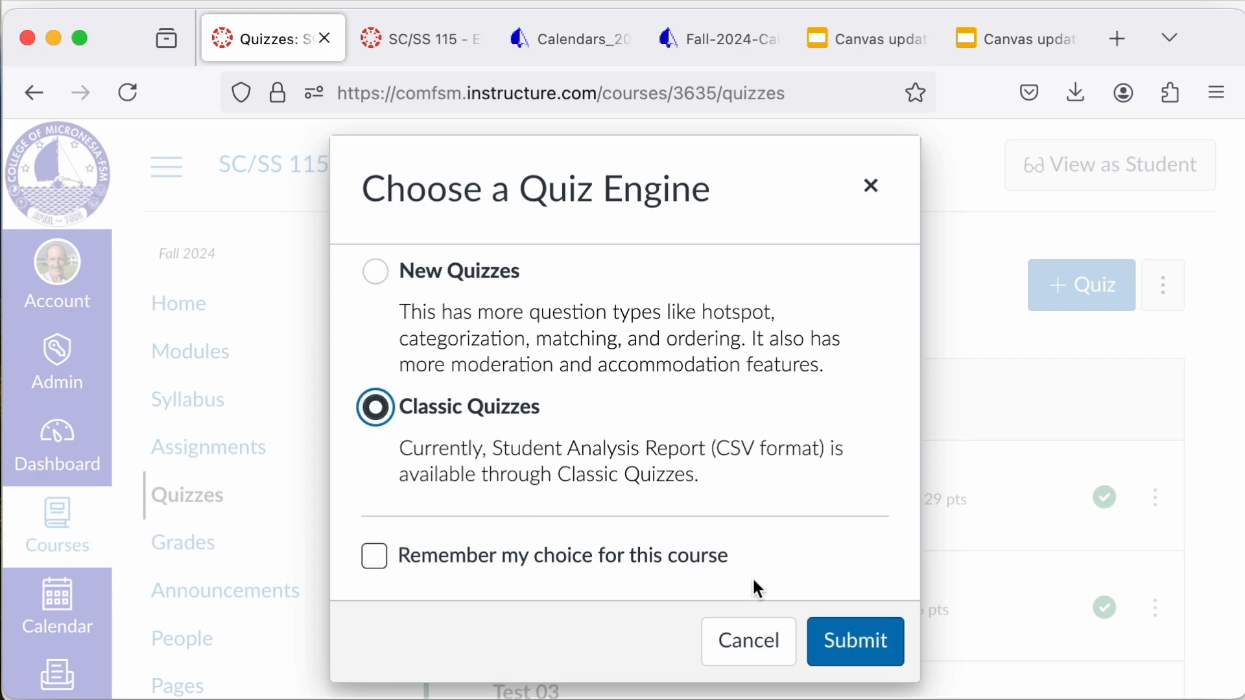
left_click(749, 649)
scroll(889, 454, "down", 5)
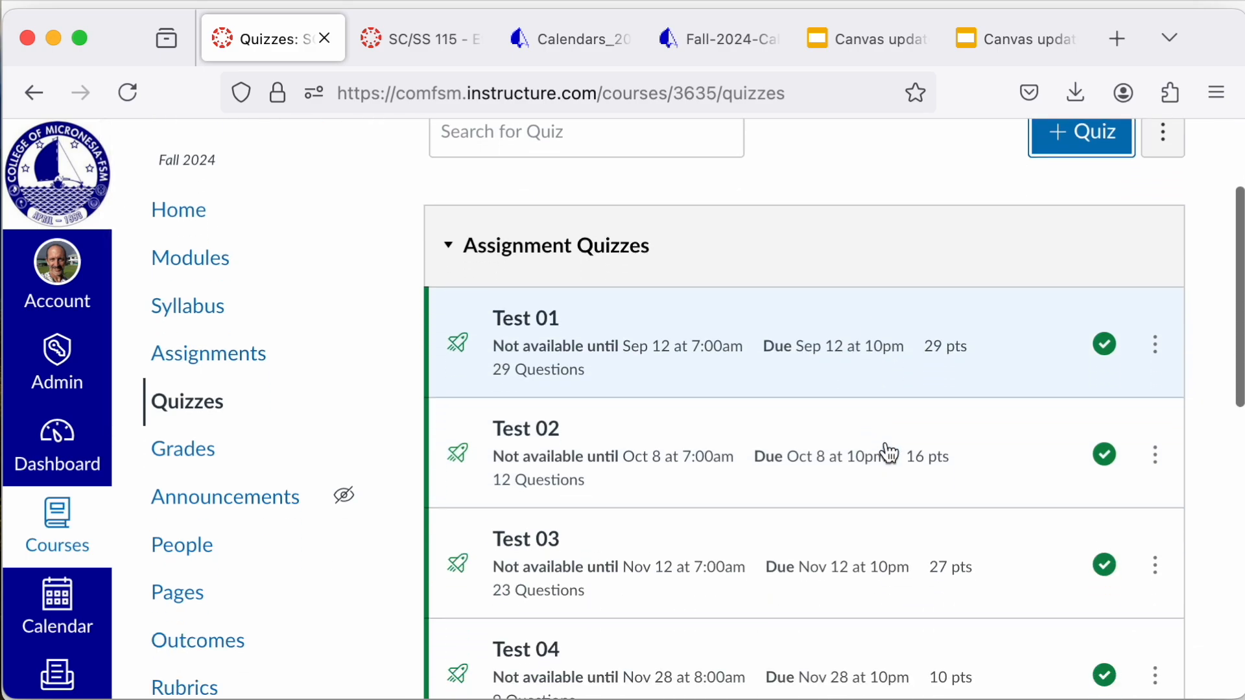
Step: Review the availability dates, due dates, points and publication status of the assignment quizzes and practice quizzes
scroll(889, 453, "down", 3)
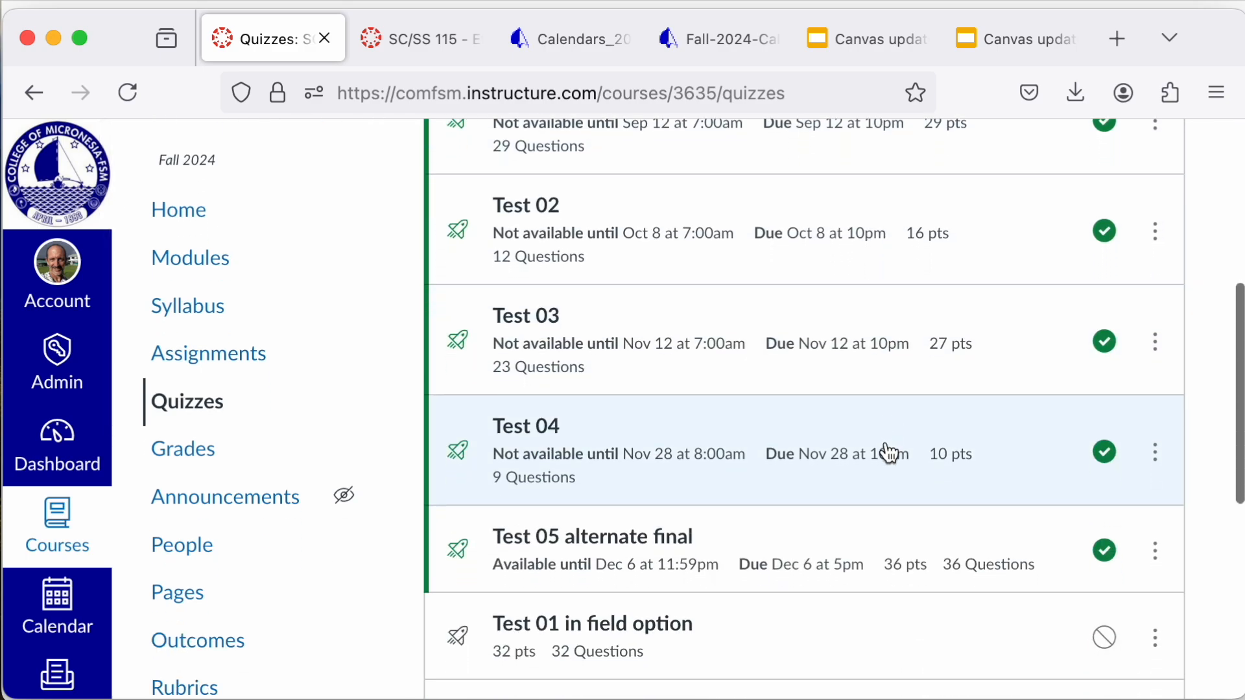
scroll(889, 453, "up", 3)
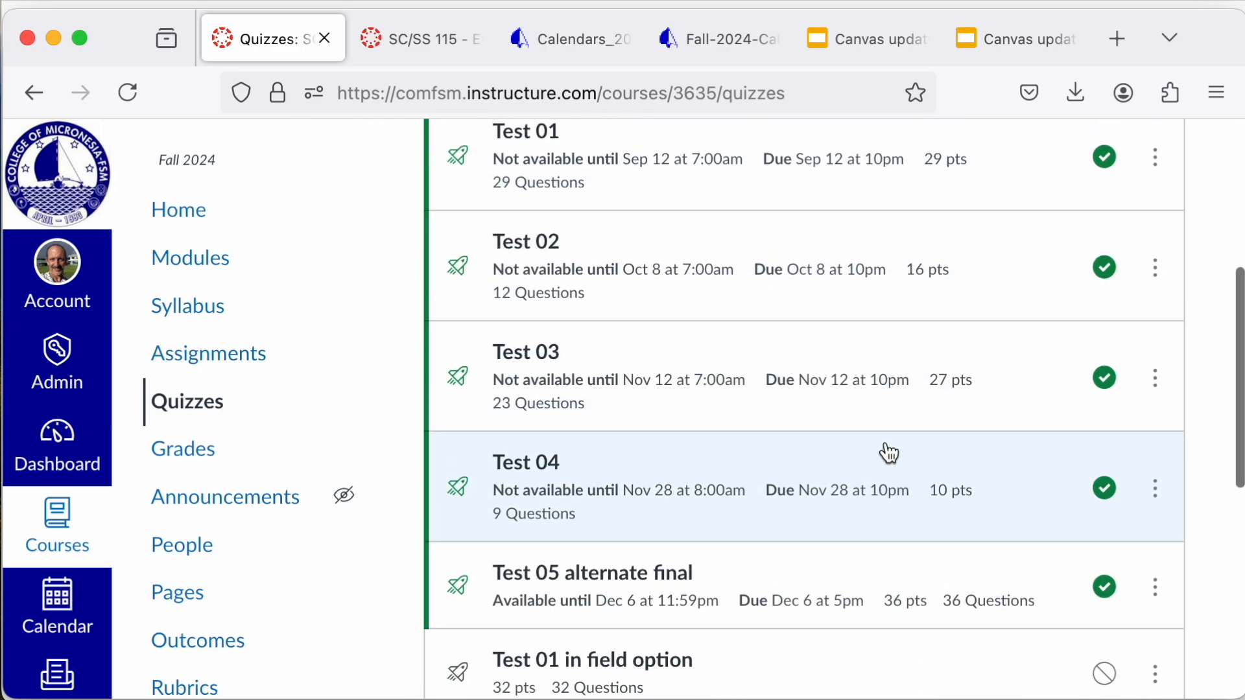
scroll(889, 452, "down", 1)
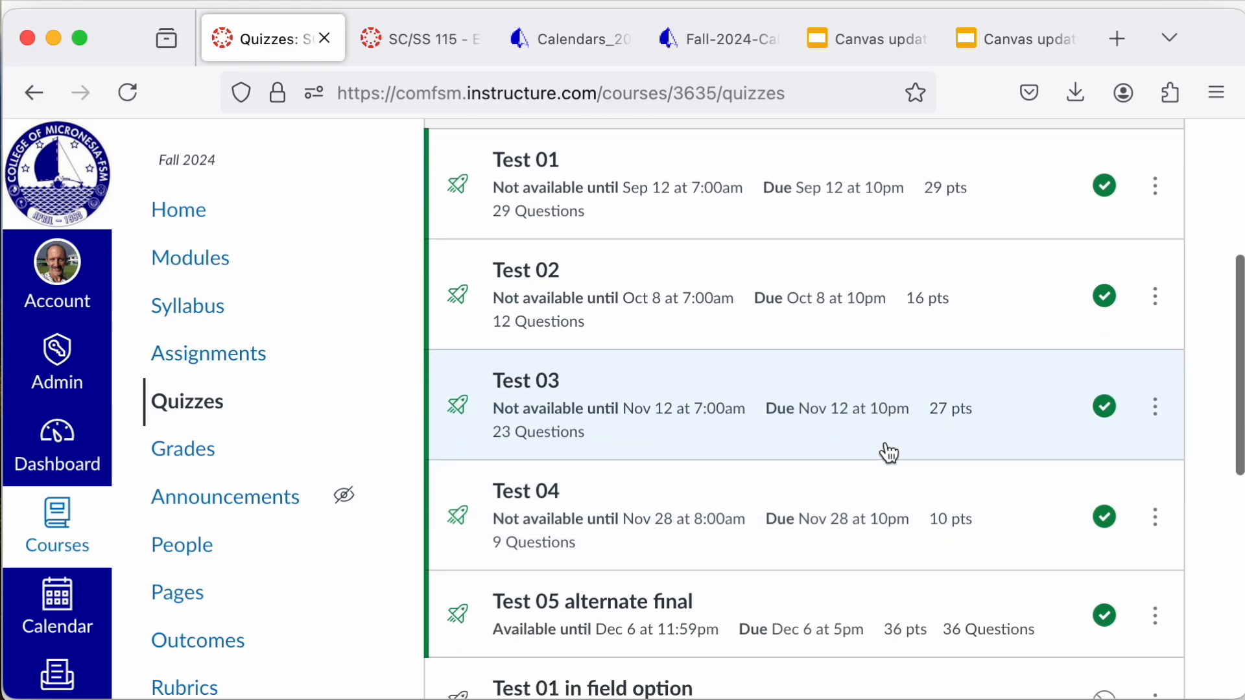
scroll(889, 453, "down", 3)
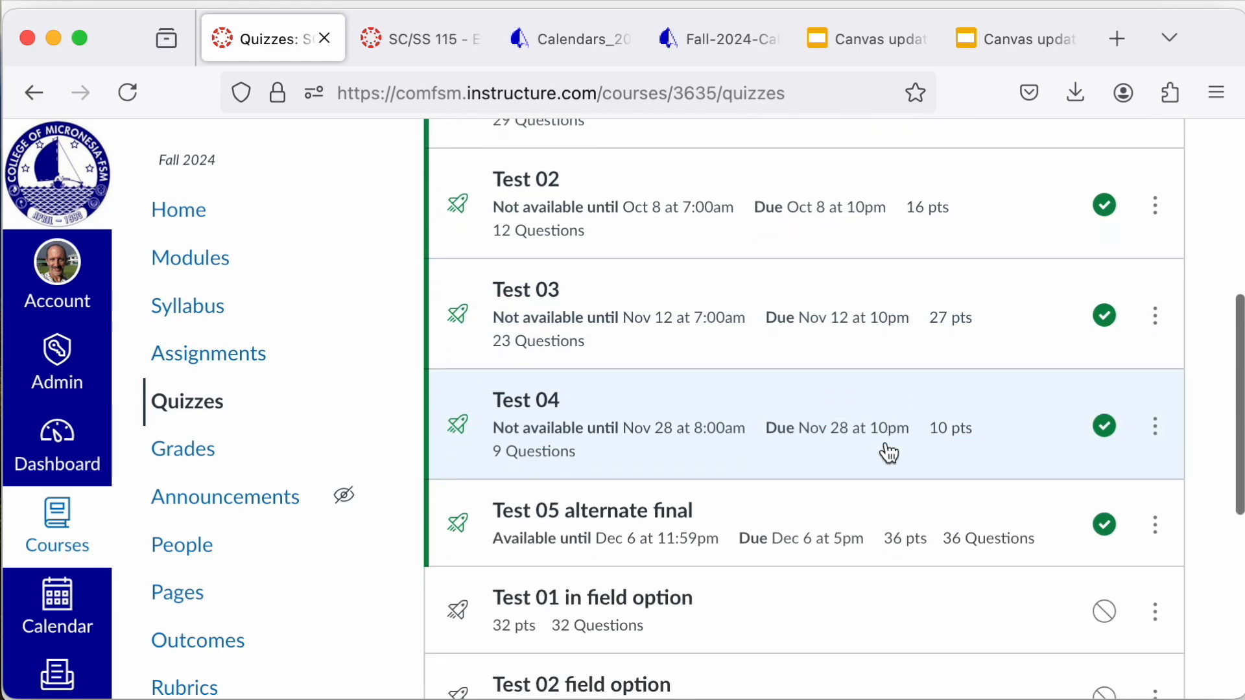
scroll(889, 453, "up", 3)
scroll(889, 453, "up", 5)
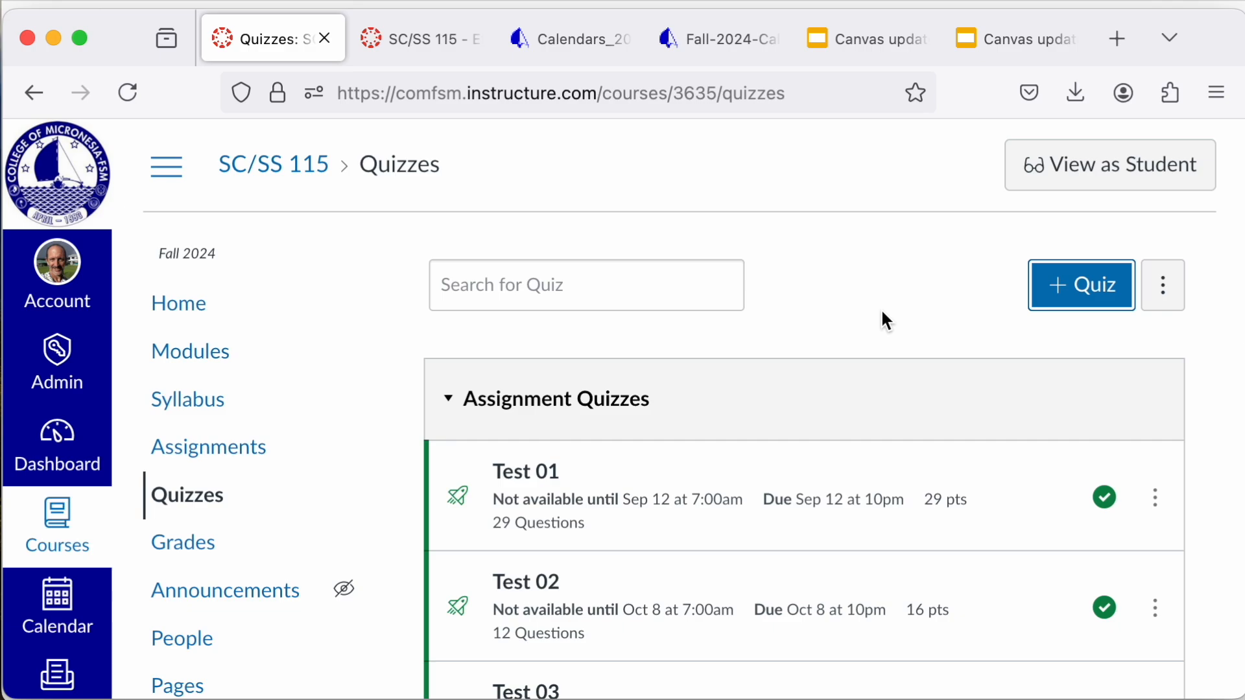
scroll(885, 319, "down", 8)
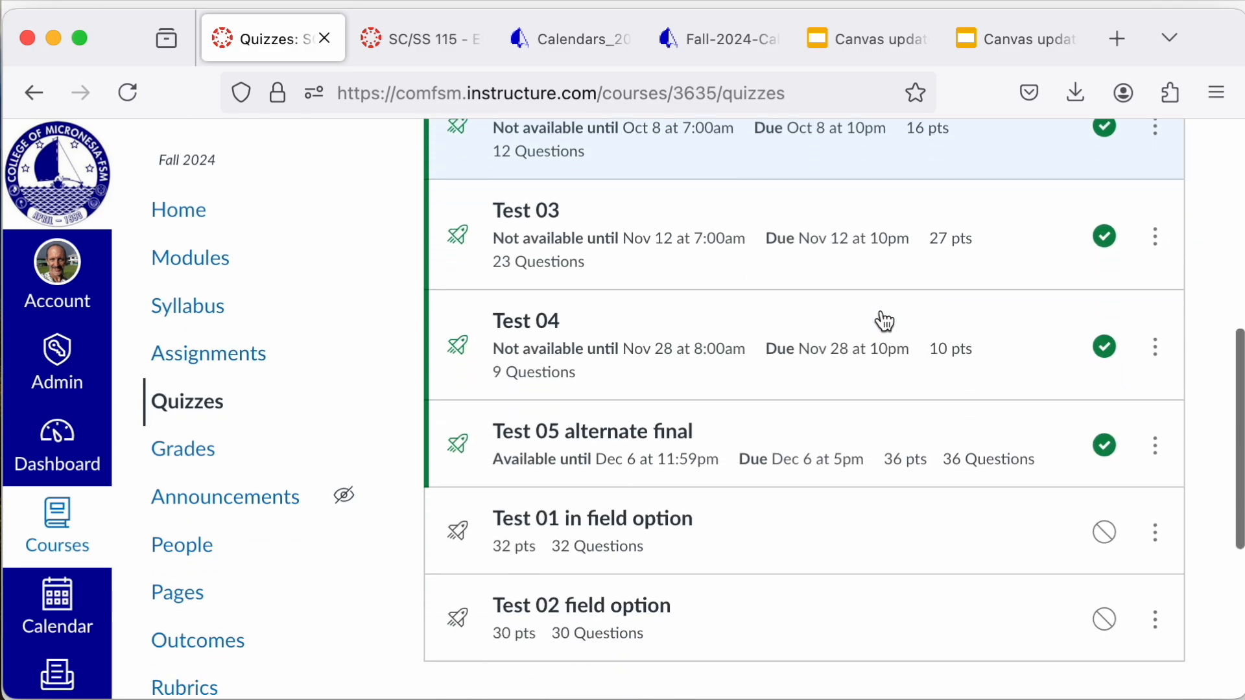
scroll(885, 321, "down", 5)
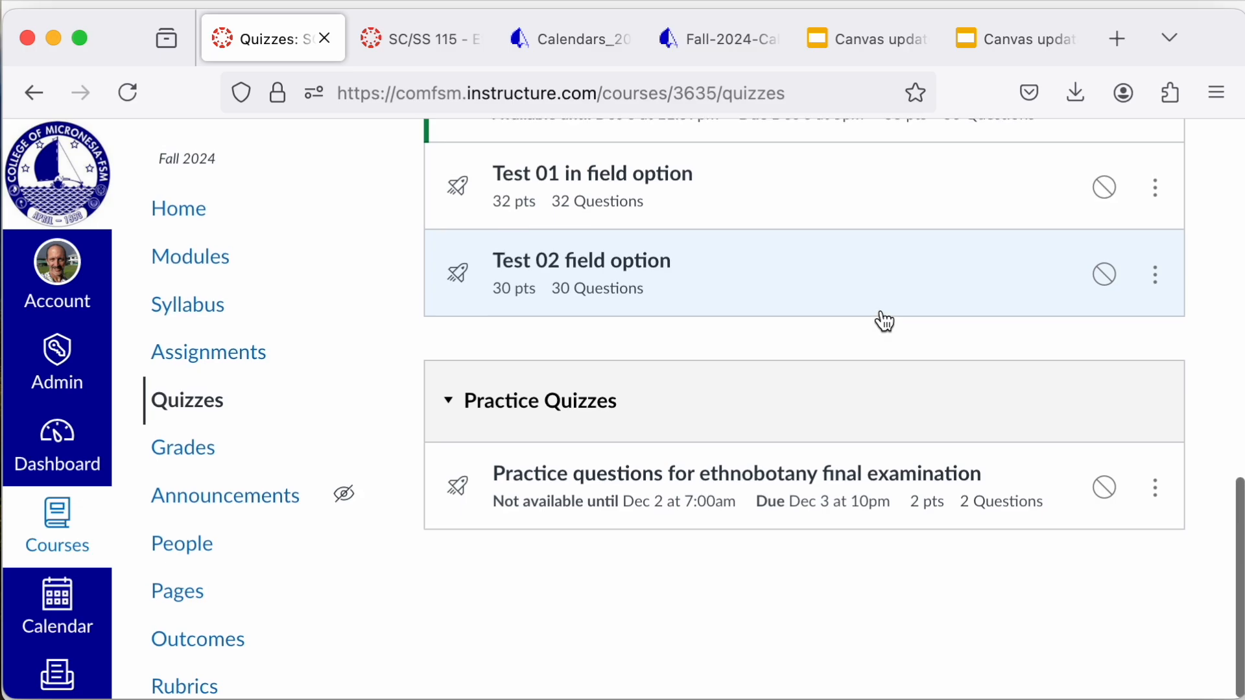
scroll(885, 321, "up", 12)
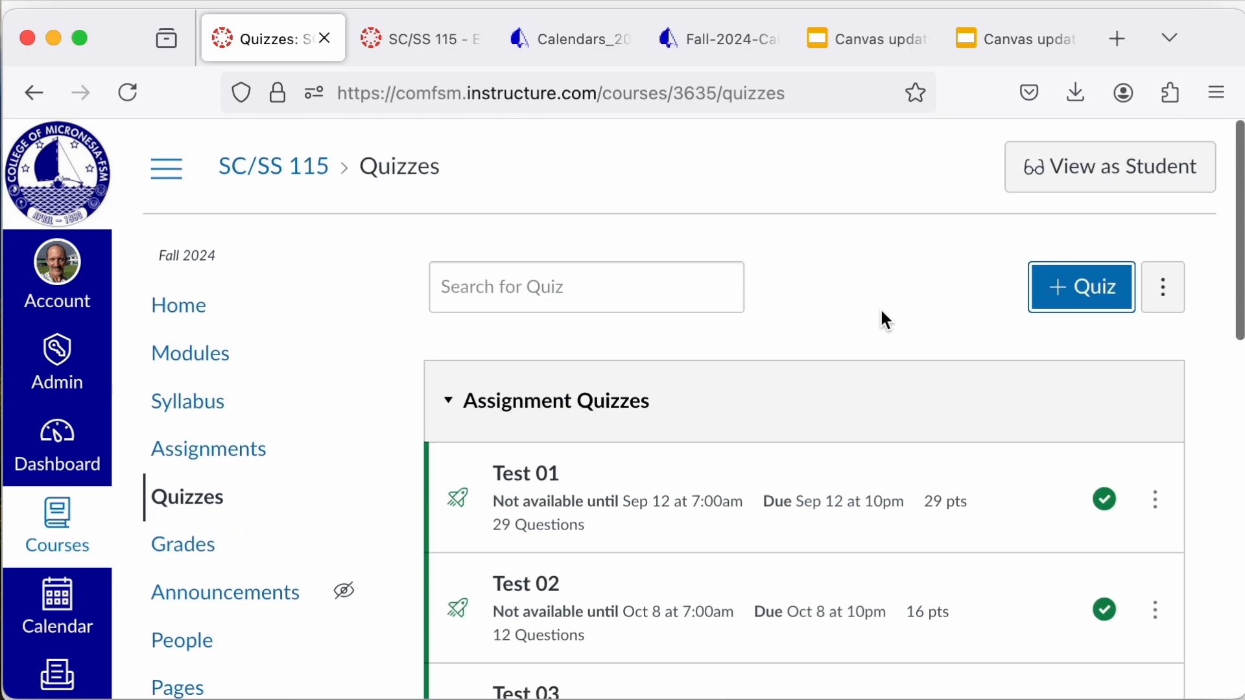
left_click(893, 275)
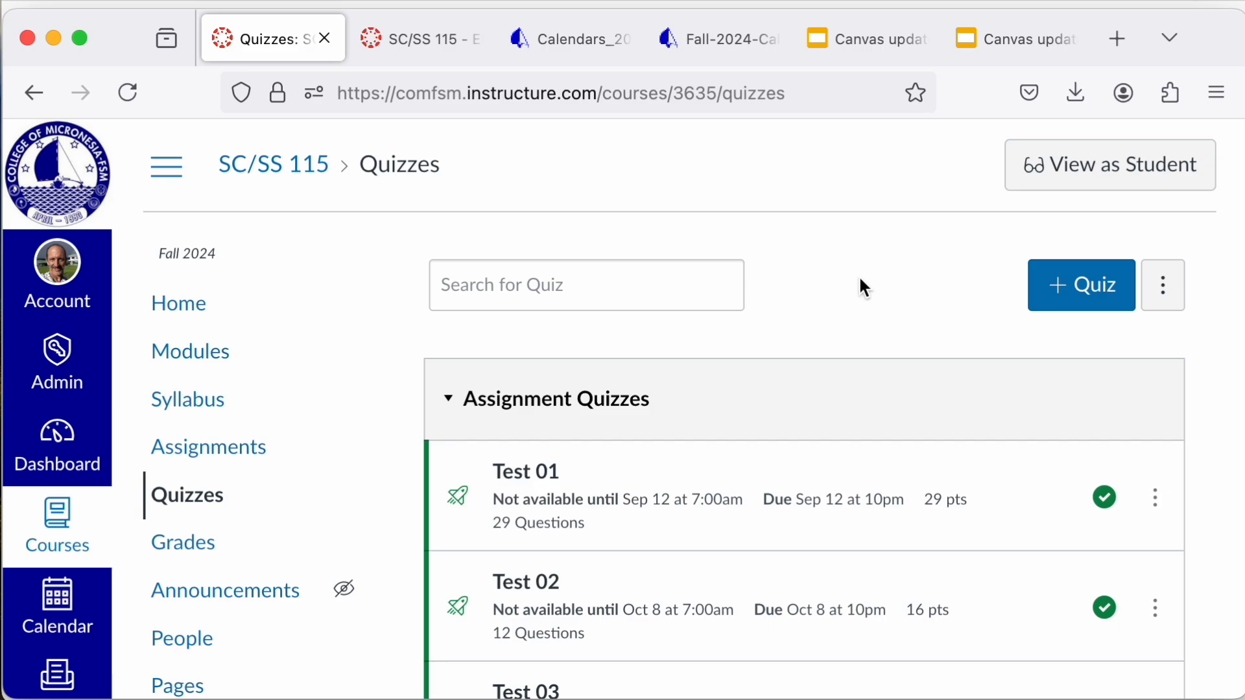
scroll(829, 304, "down", 1)
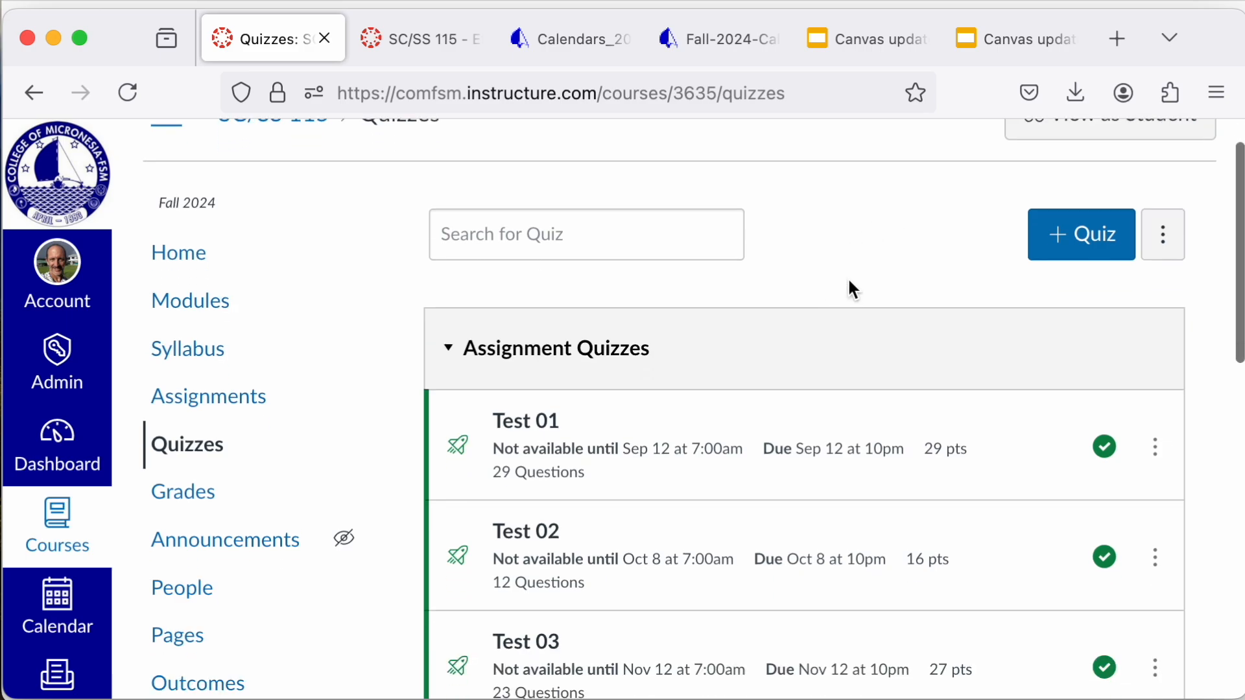
scroll(849, 281, "up", 1)
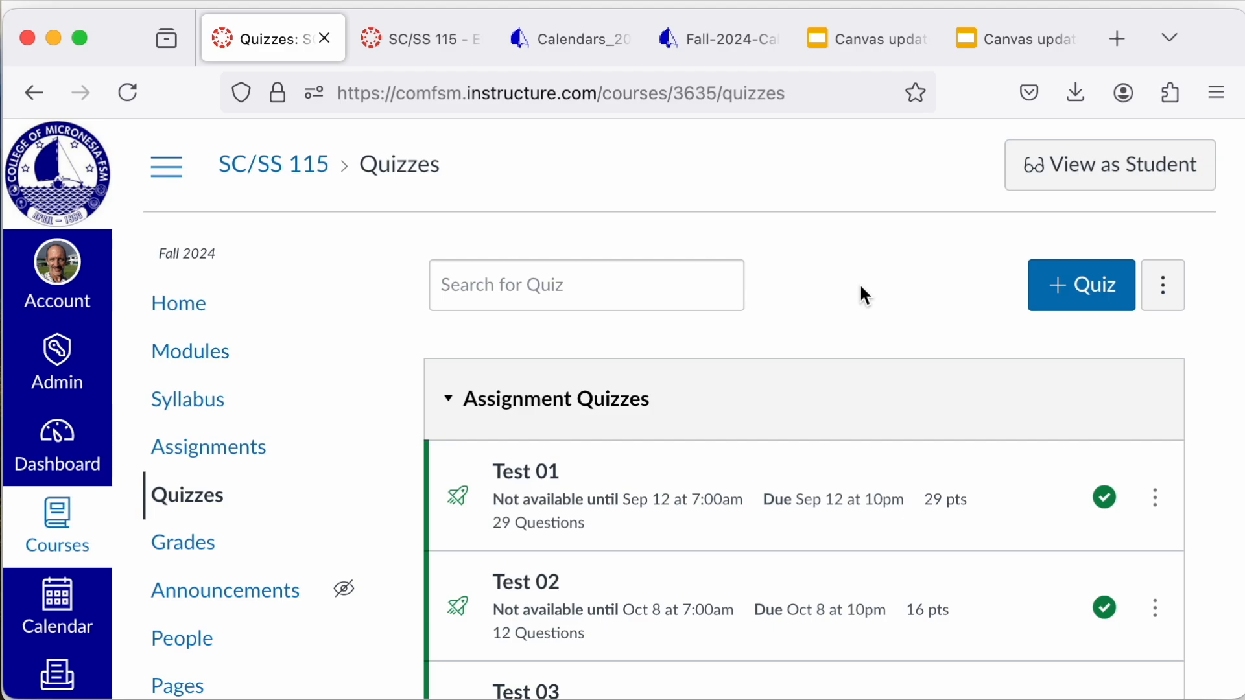
Step: Open the course rubrics and look through the saved list's names, total points and criterion columns
scroll(211, 597, "down", 5)
scroll(212, 601, "down", 2)
left_click(205, 577)
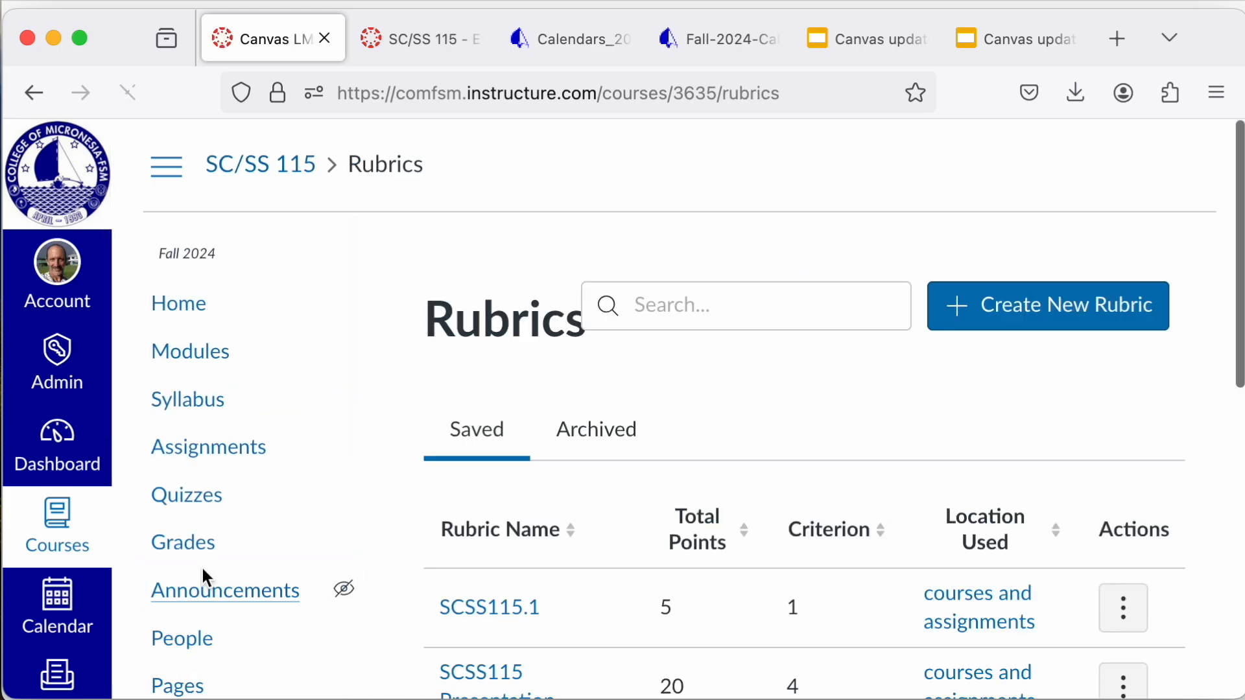
scroll(415, 547, "down", 5)
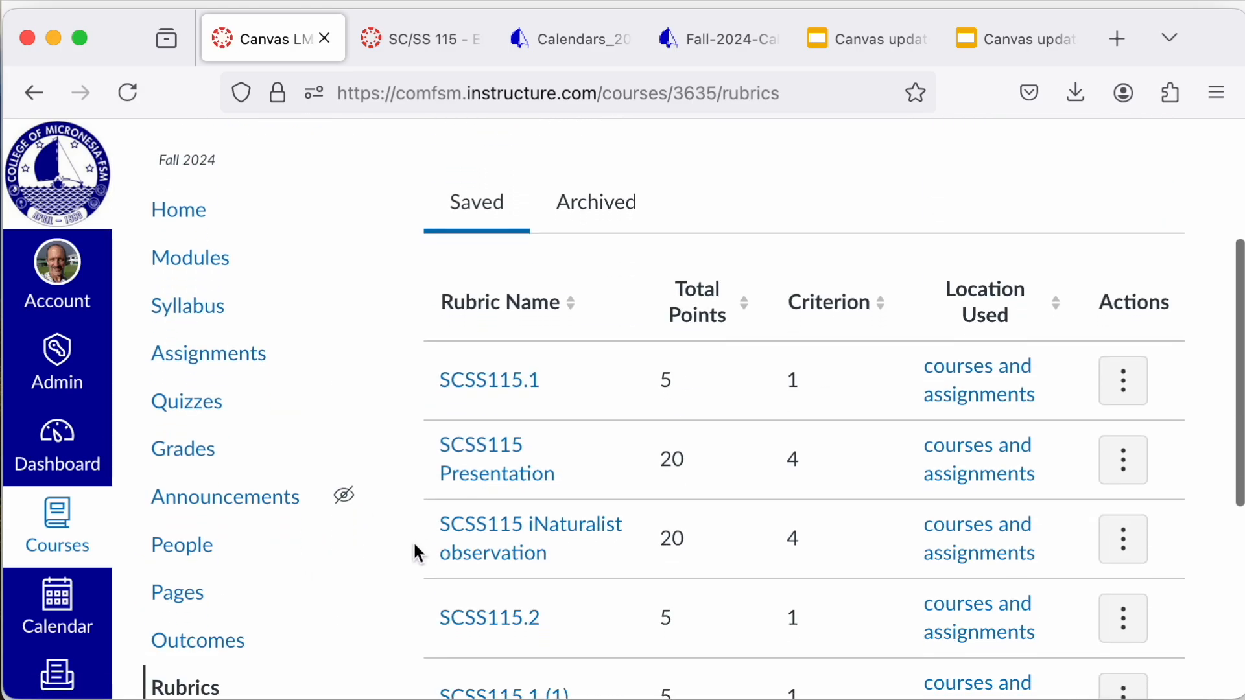
scroll(414, 547, "up", 2)
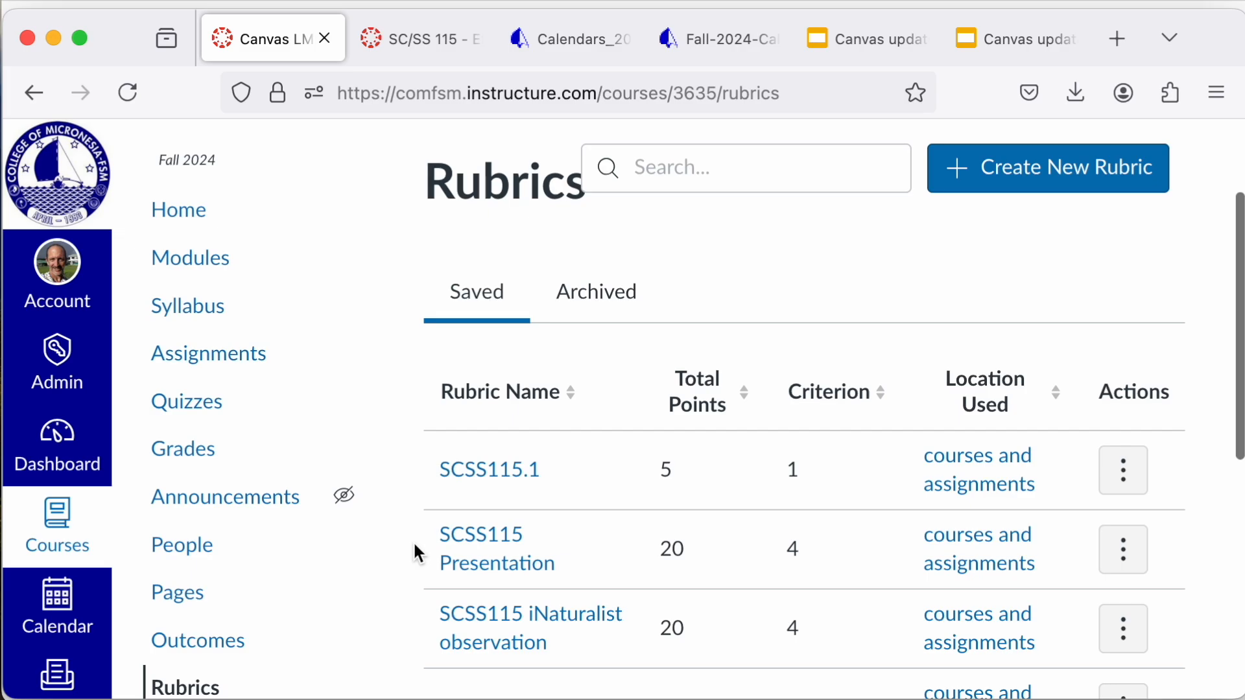
scroll(415, 550, "down", 3)
scroll(415, 546, "down", 4)
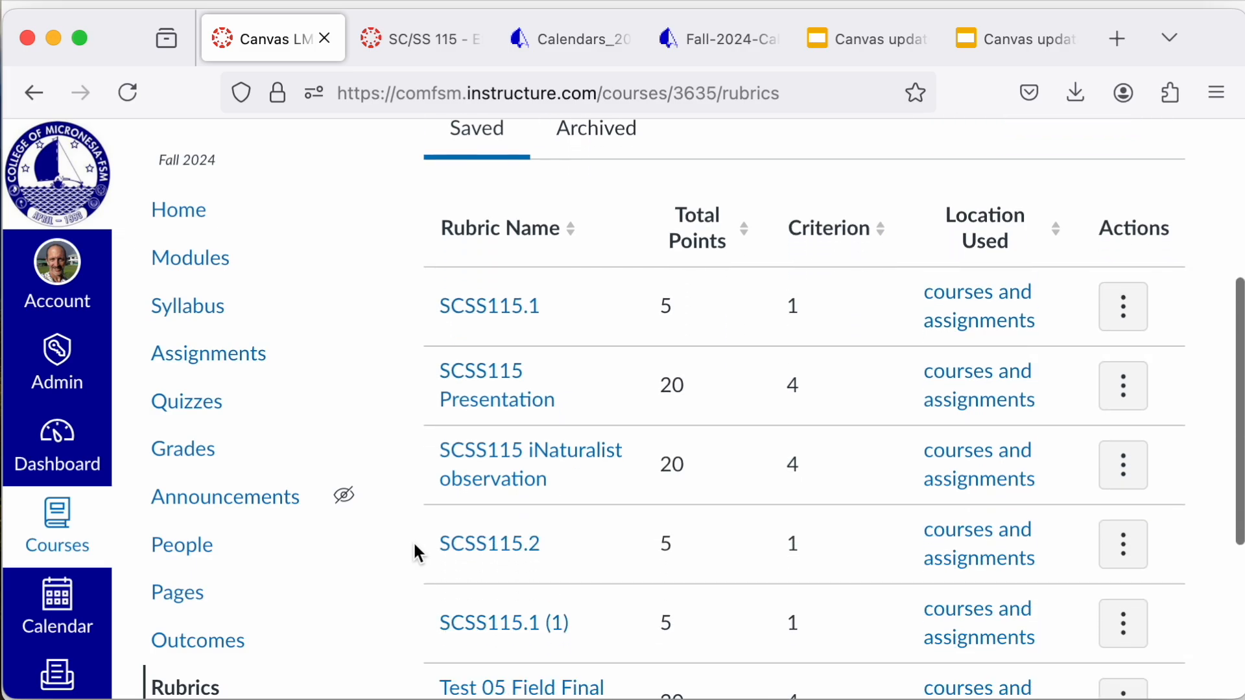
scroll(415, 546, "down", 2)
scroll(415, 546, "up", 2)
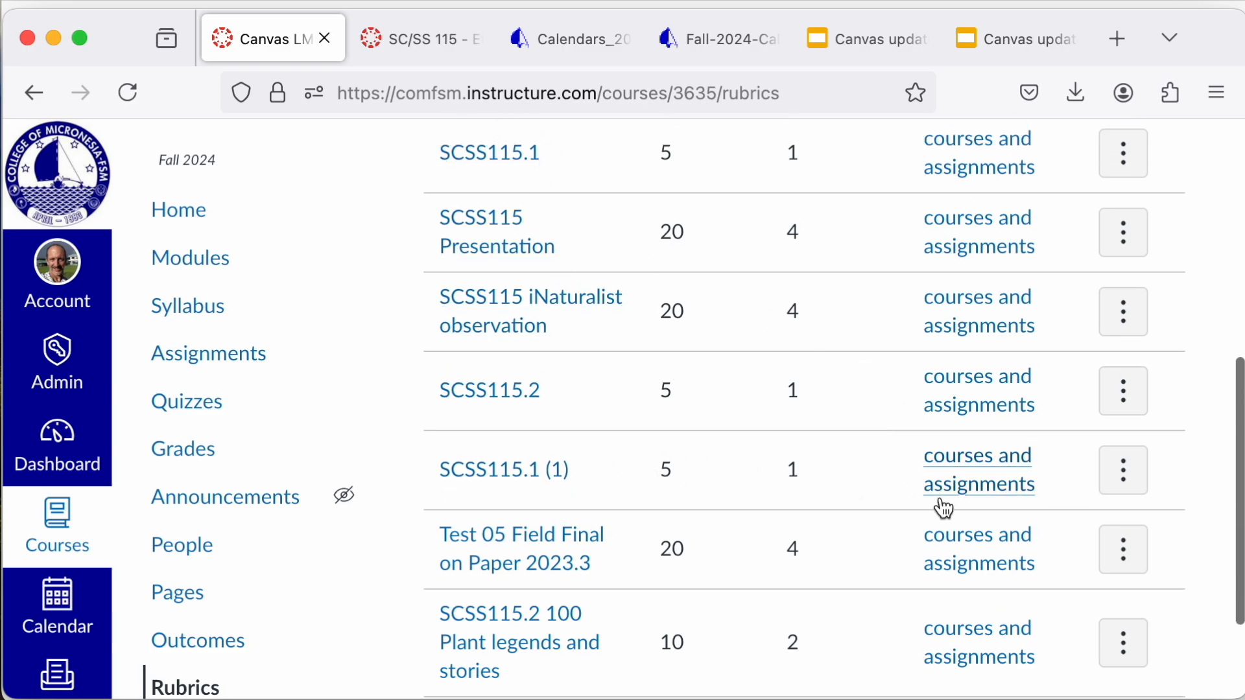
Step: Check which courses and assignments use the SCSS115.1 (1) and SCSS115.1 rubrics, closing each locations list
left_click(986, 483)
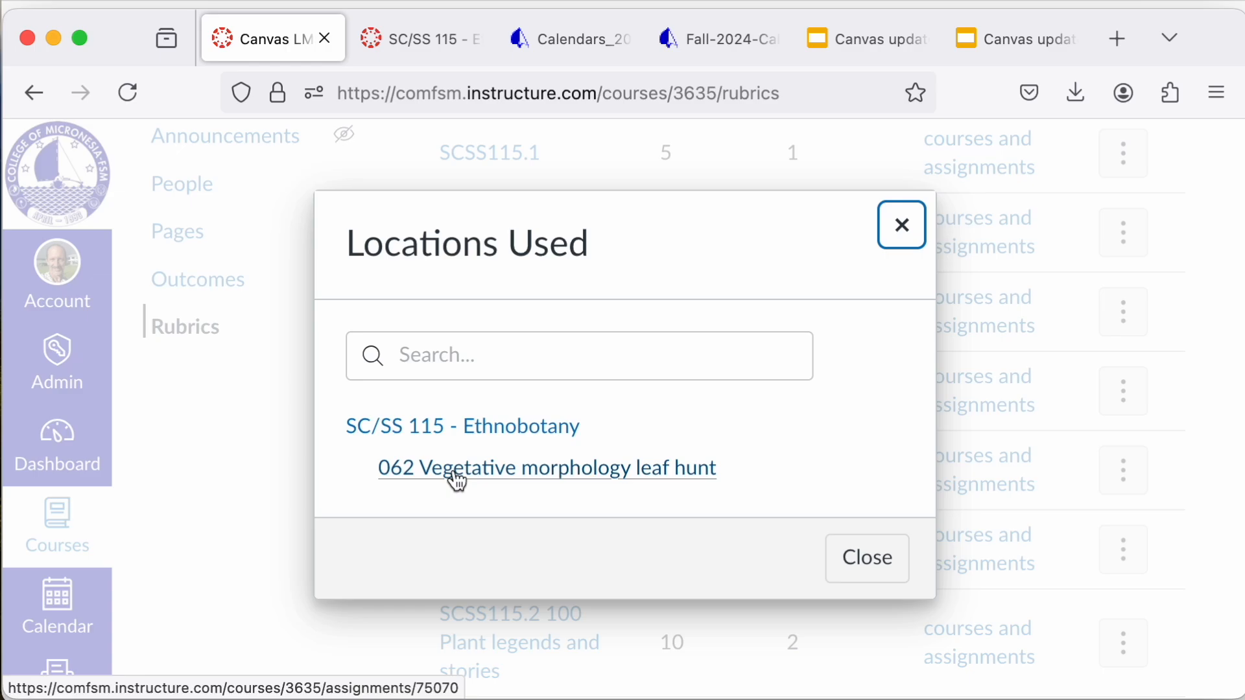
left_click(869, 569)
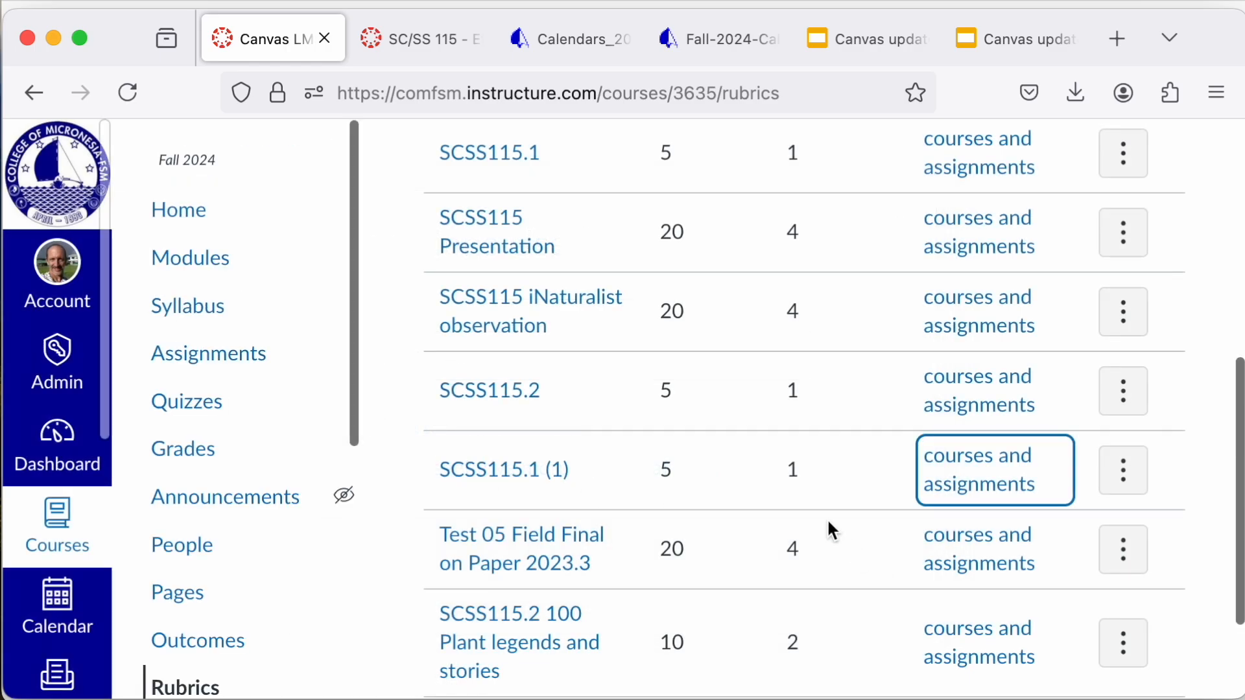
scroll(832, 530, "up", 3)
left_click(989, 256)
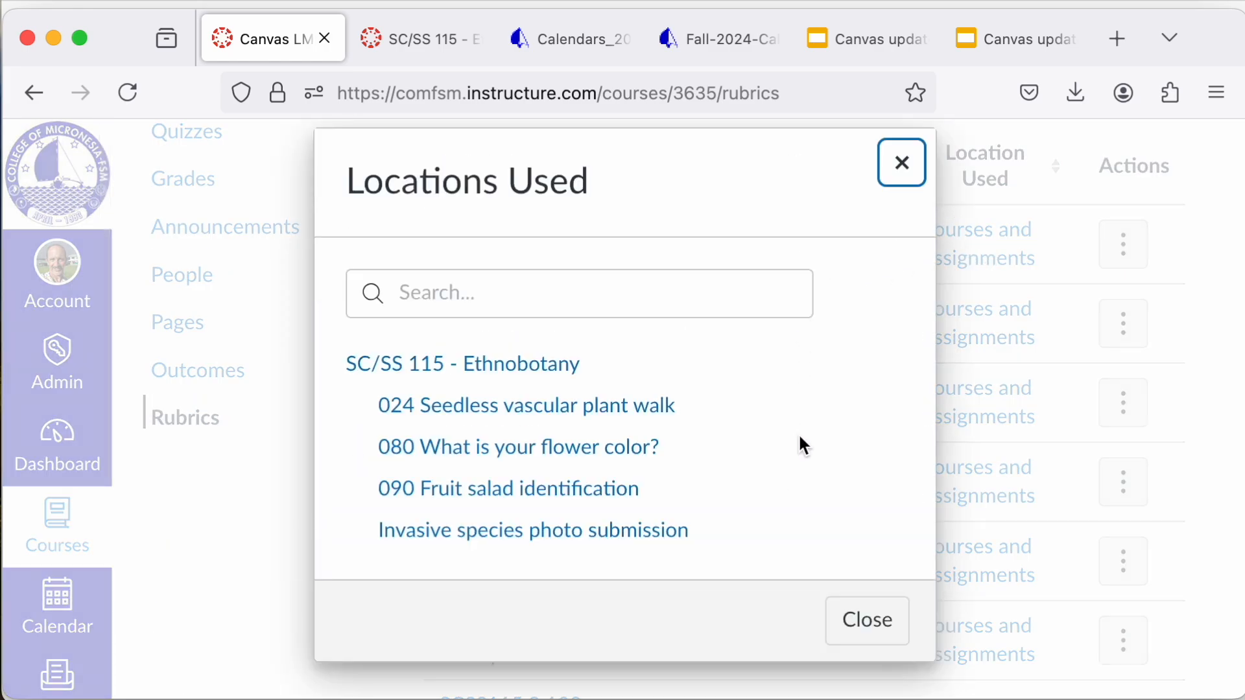
left_click(883, 629)
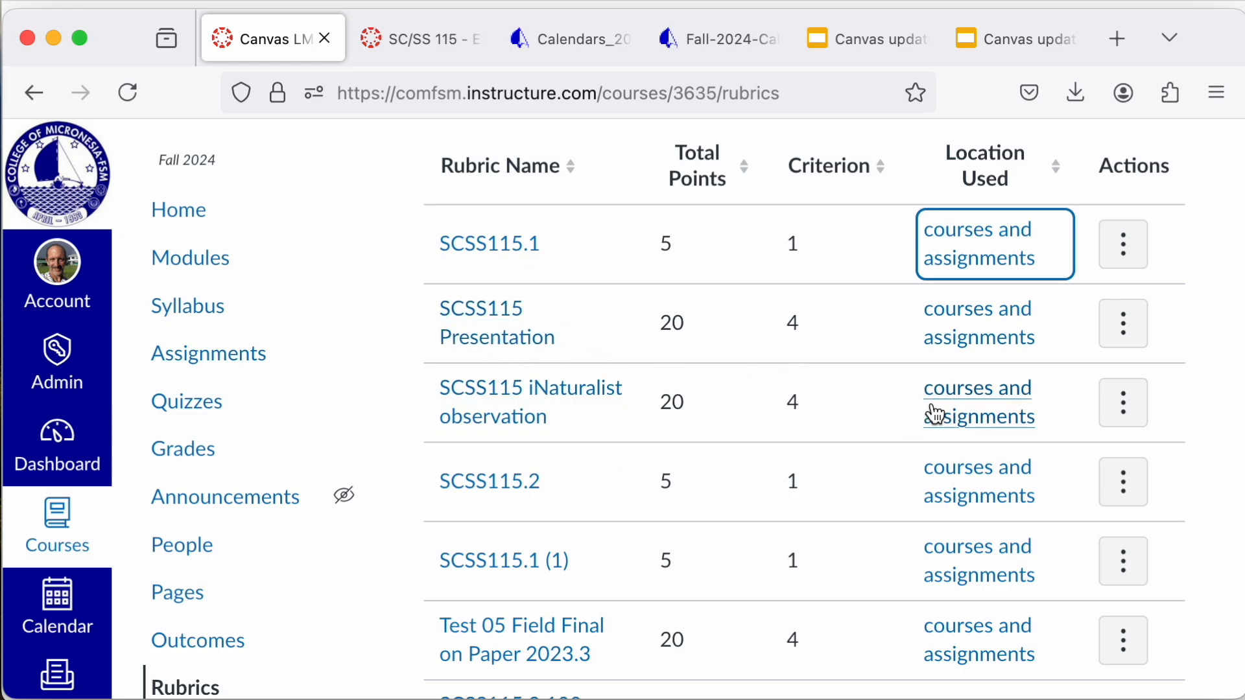
Step: Open the SCSS115 iNaturalist observation rubric, examine its criteria and rating levels, and leave it
scroll(553, 657, "down", 3)
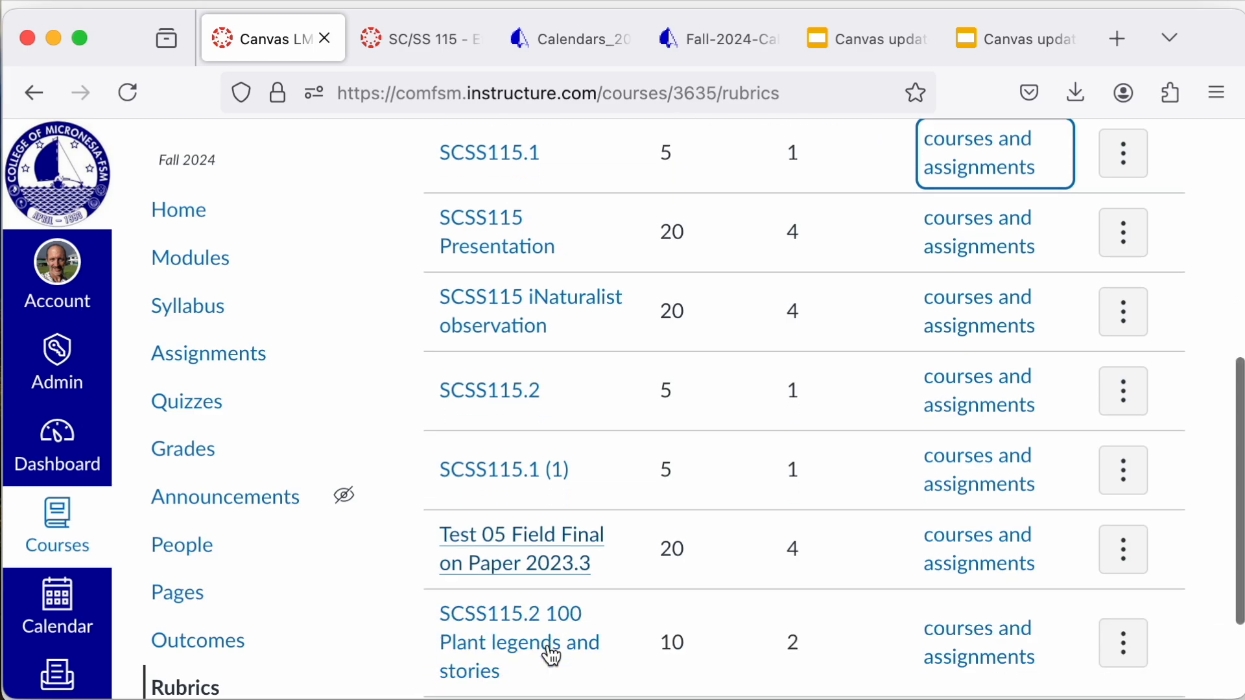
scroll(548, 646, "up", 3)
scroll(548, 648, "up", 5)
scroll(529, 623, "down", 4)
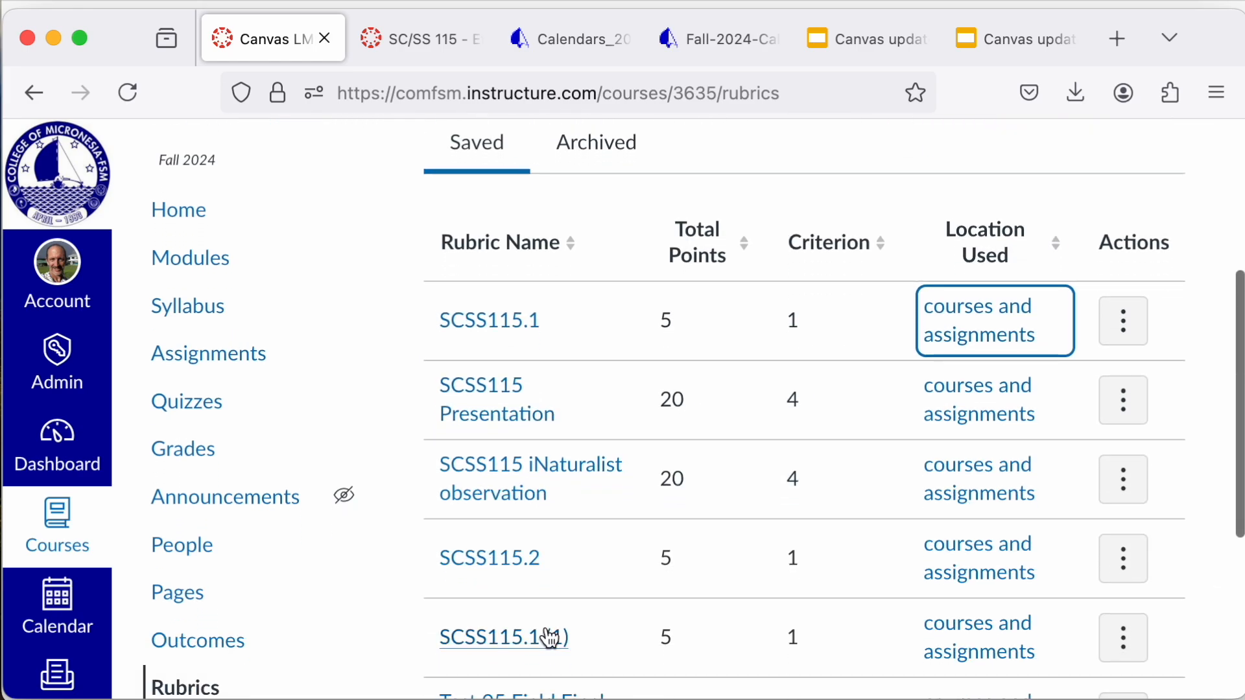
left_click(527, 468)
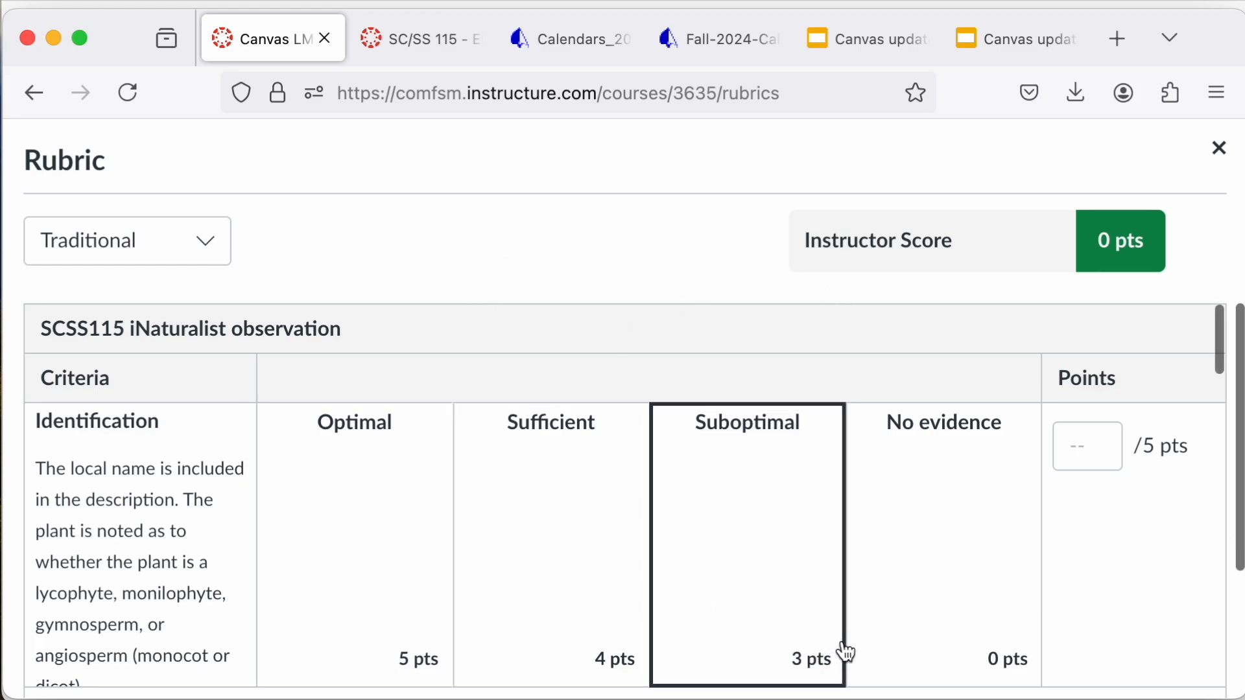
scroll(764, 559, "down", 5)
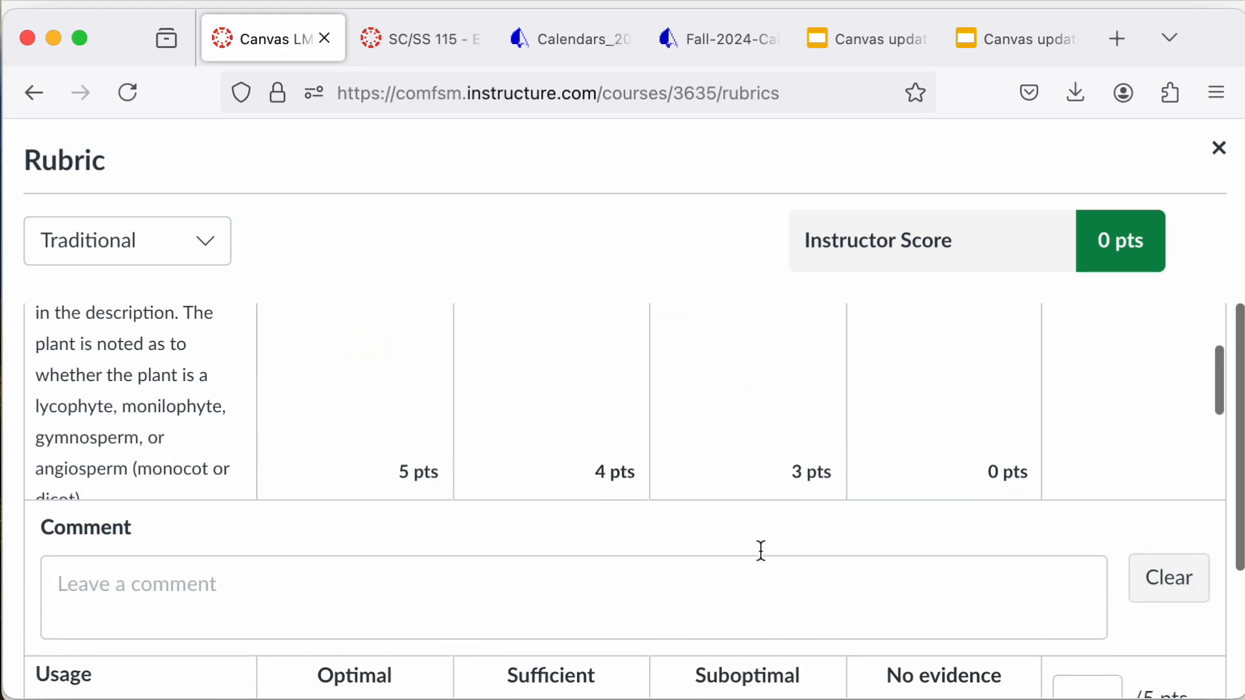
scroll(762, 551, "up", 5)
scroll(762, 561, "down", 4)
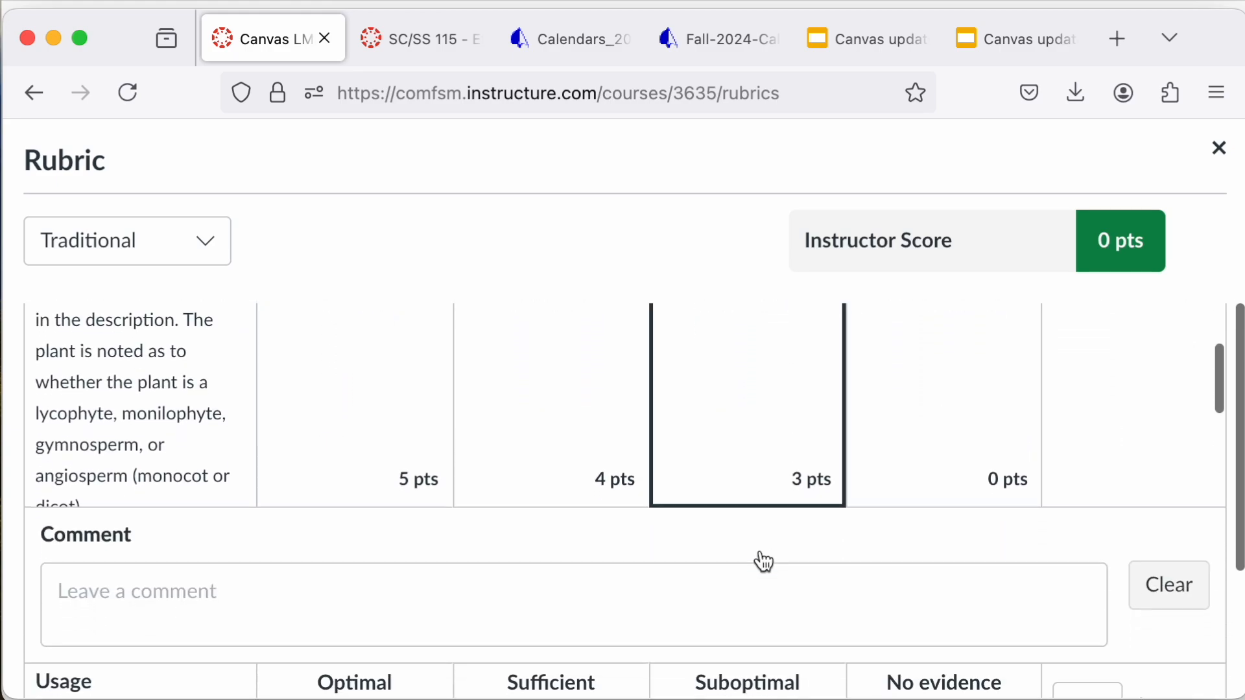
left_click(37, 93)
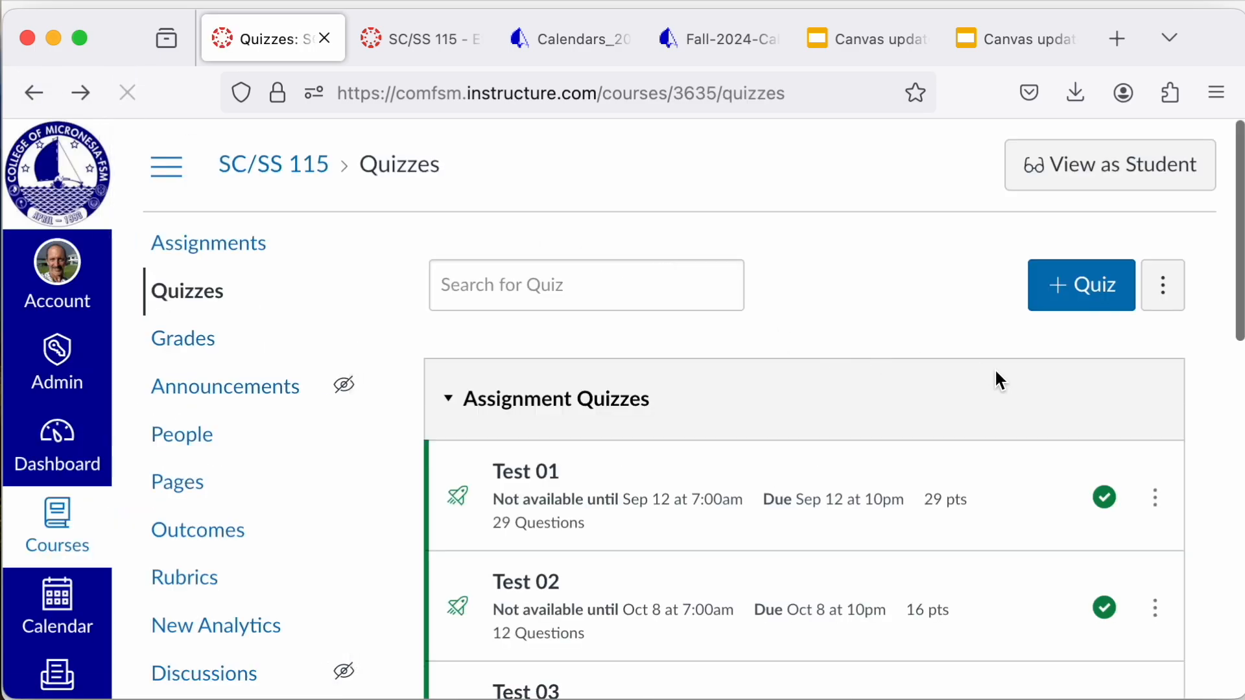
left_click(1159, 501)
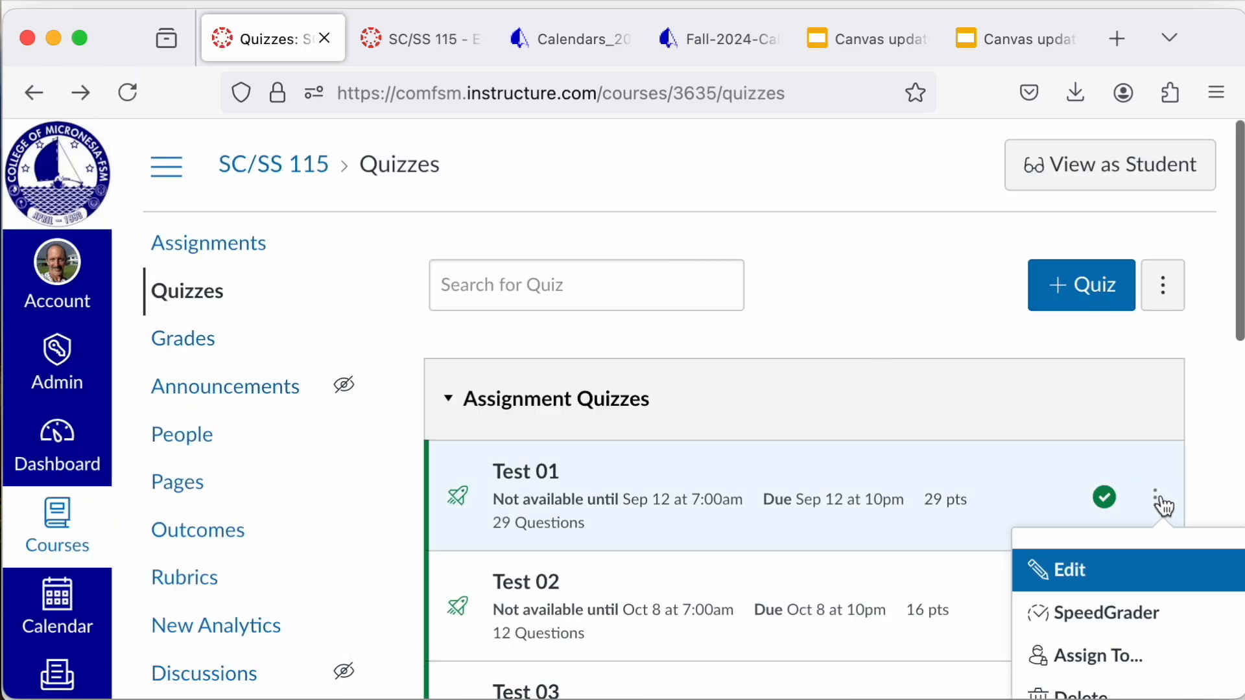
left_click(1080, 577)
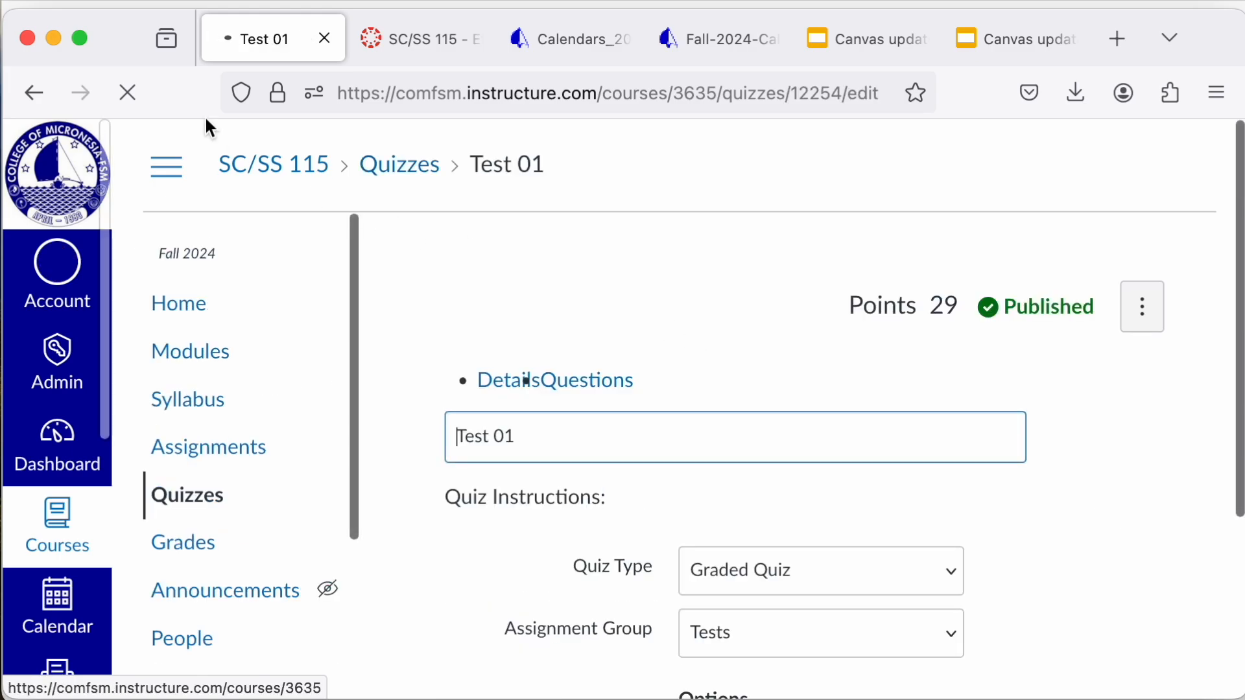
left_click(34, 92)
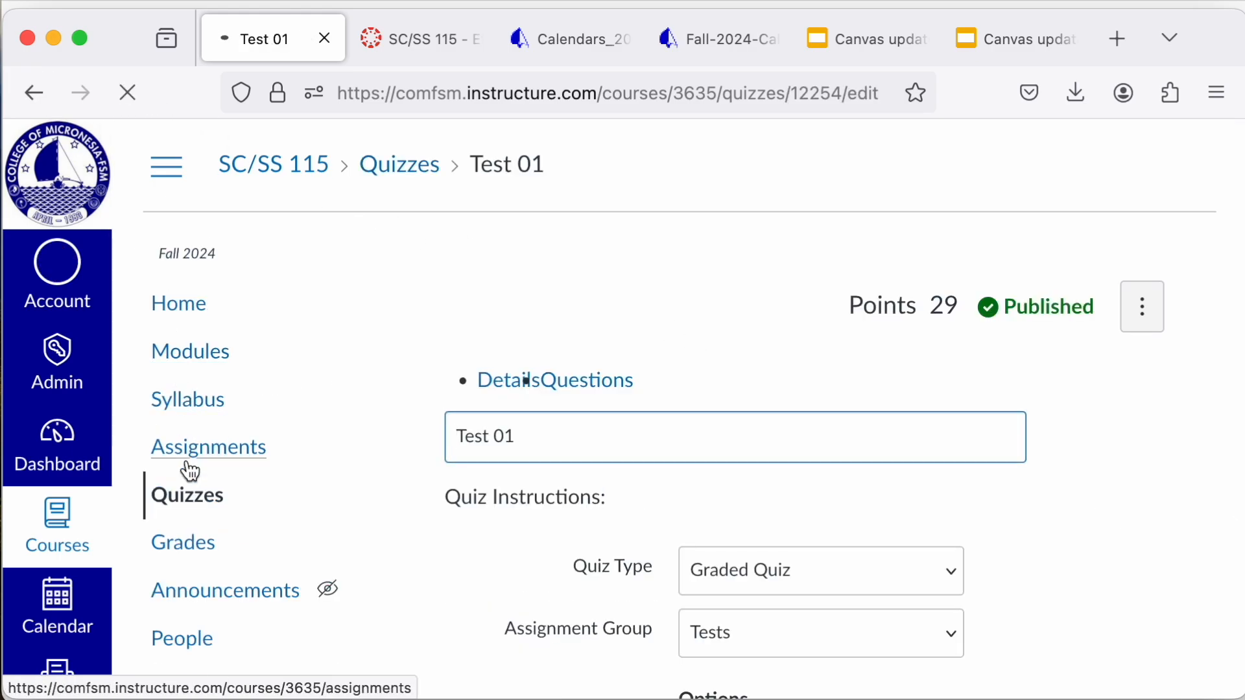
Step: Return to the course rubrics, open the SCSS115.1 rubric for editing and examine its criterion and rating scale
left_click(193, 574)
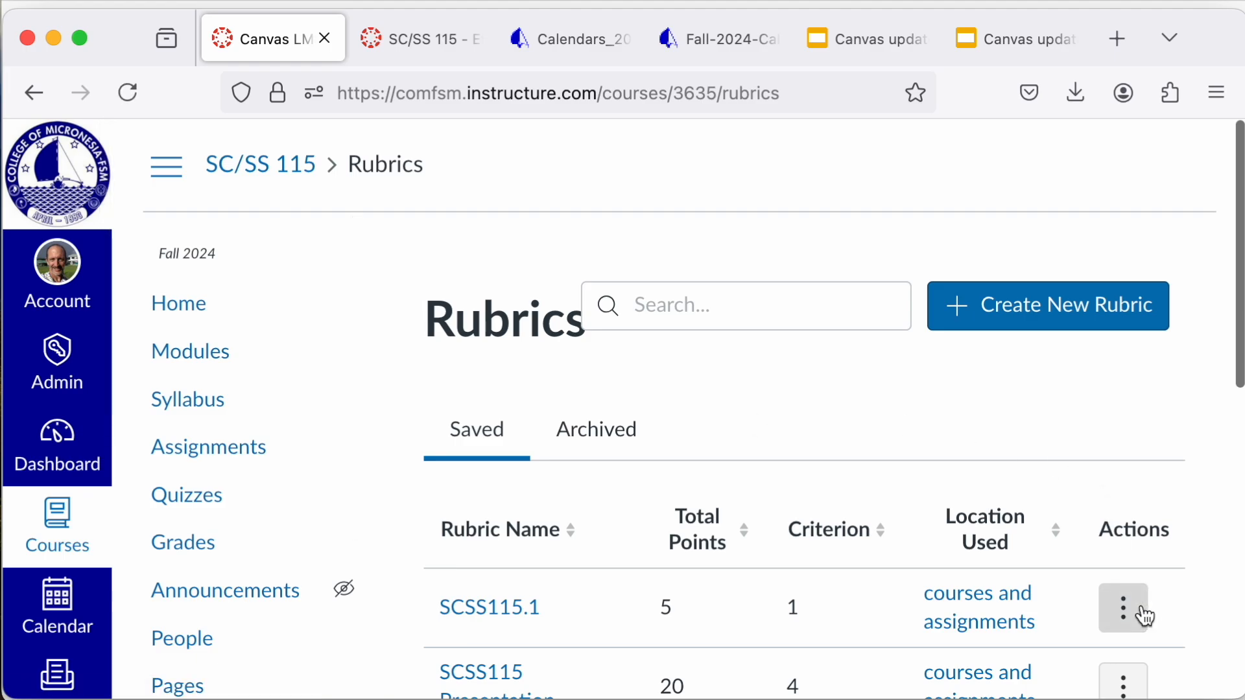
left_click(1146, 617)
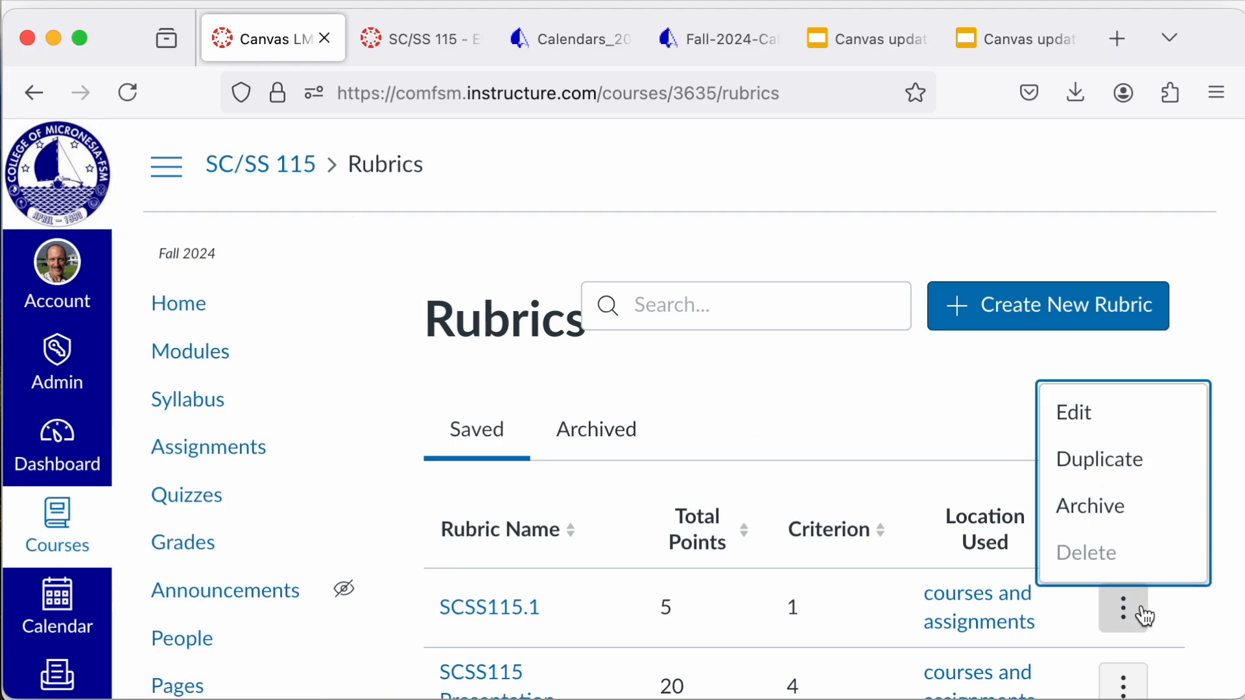
left_click(1117, 428)
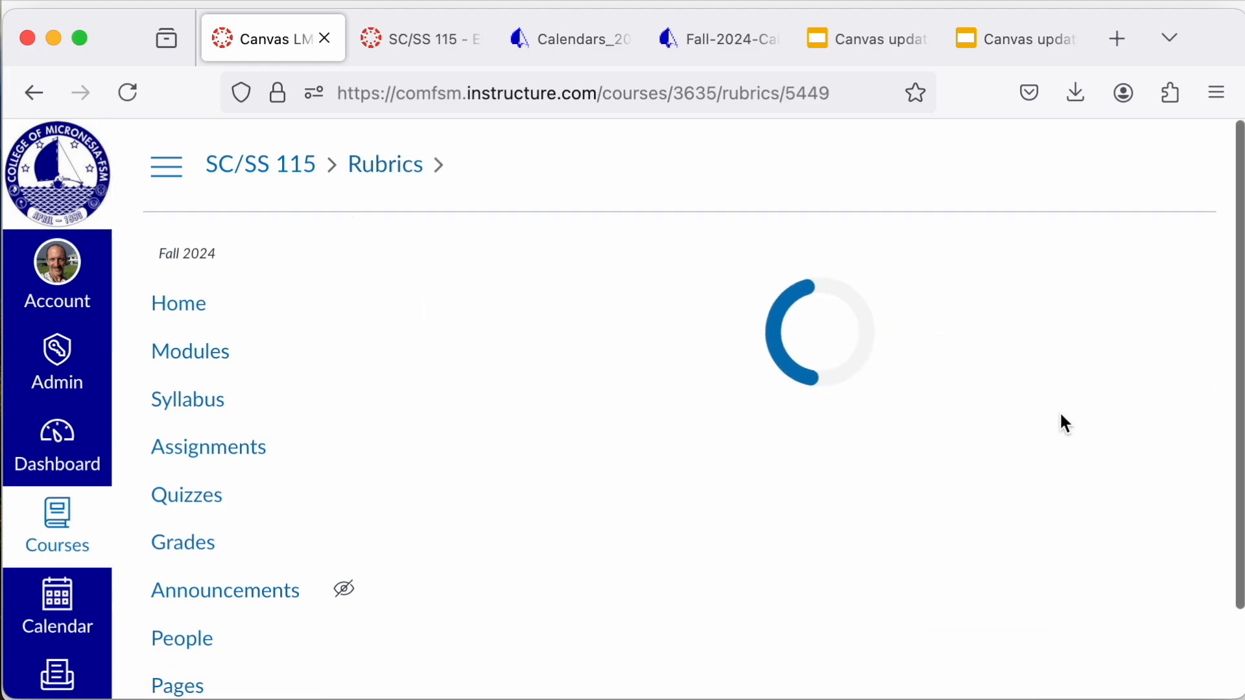
scroll(844, 424, "down", 4)
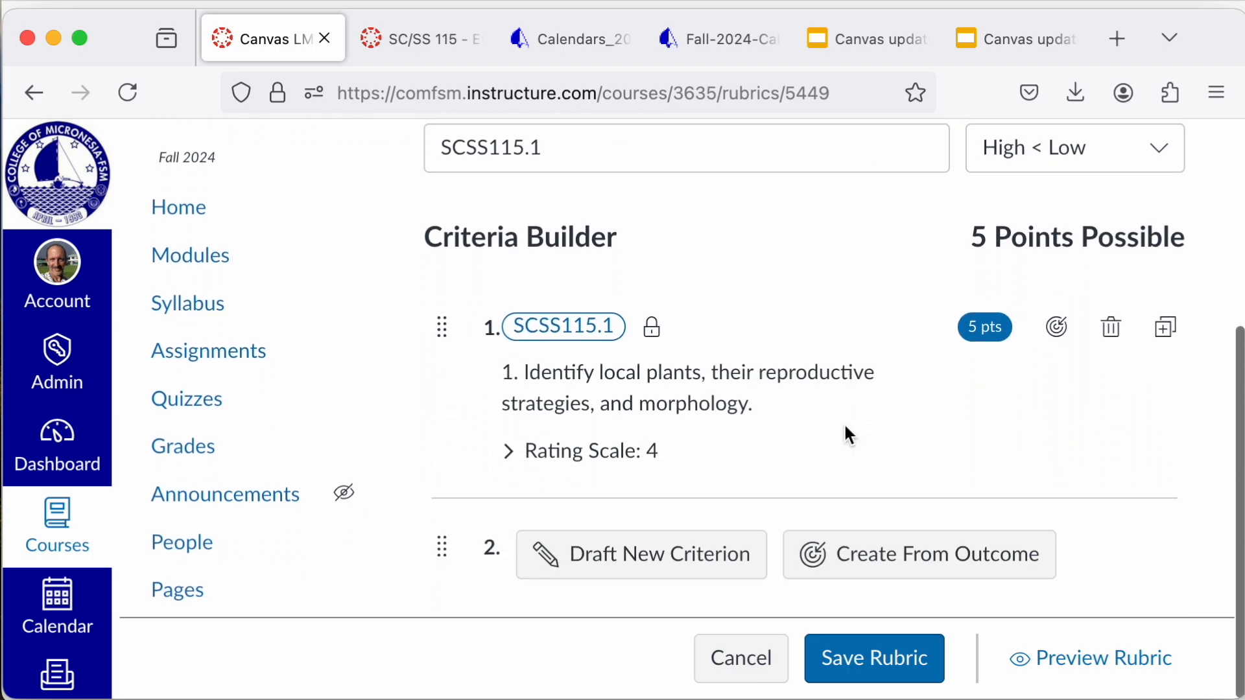
mouse_move(440, 361)
left_mouse_down()
mouse_move(438, 324)
mouse_move(444, 357)
left_mouse_up()
scroll(453, 440, "down", 1)
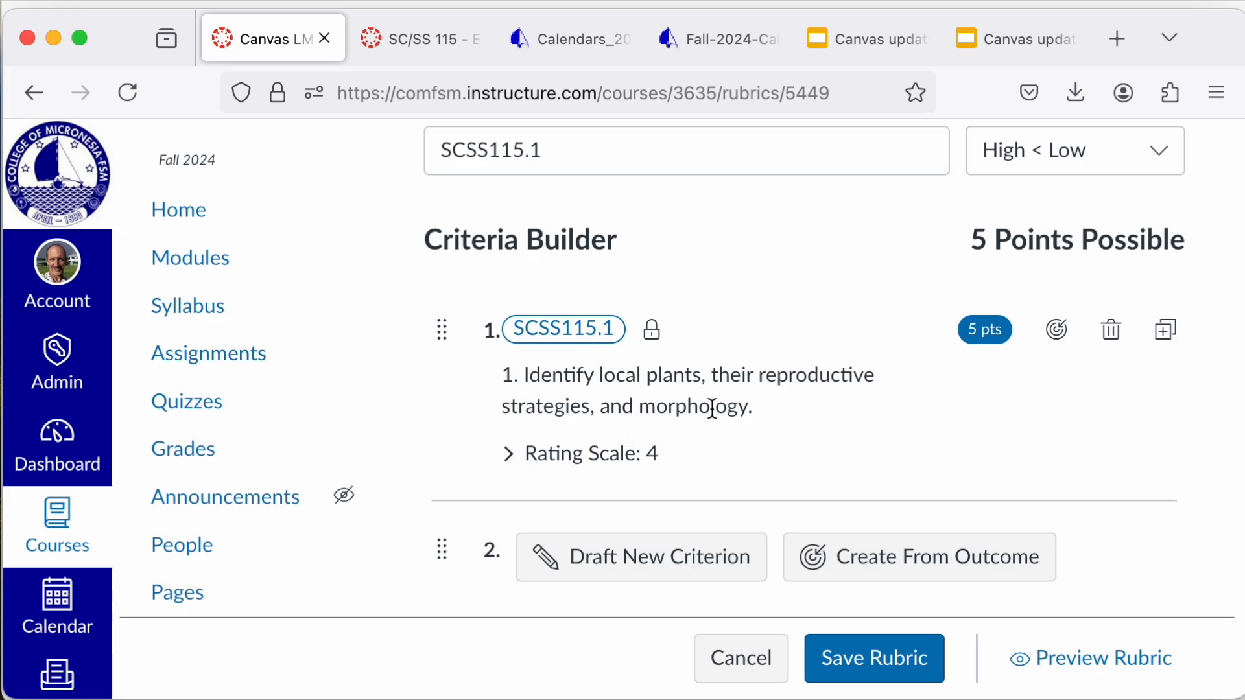
Step: Open the outcome finder for adding a criterion from an outcome, and leave it for the rubrics list
left_click(953, 561)
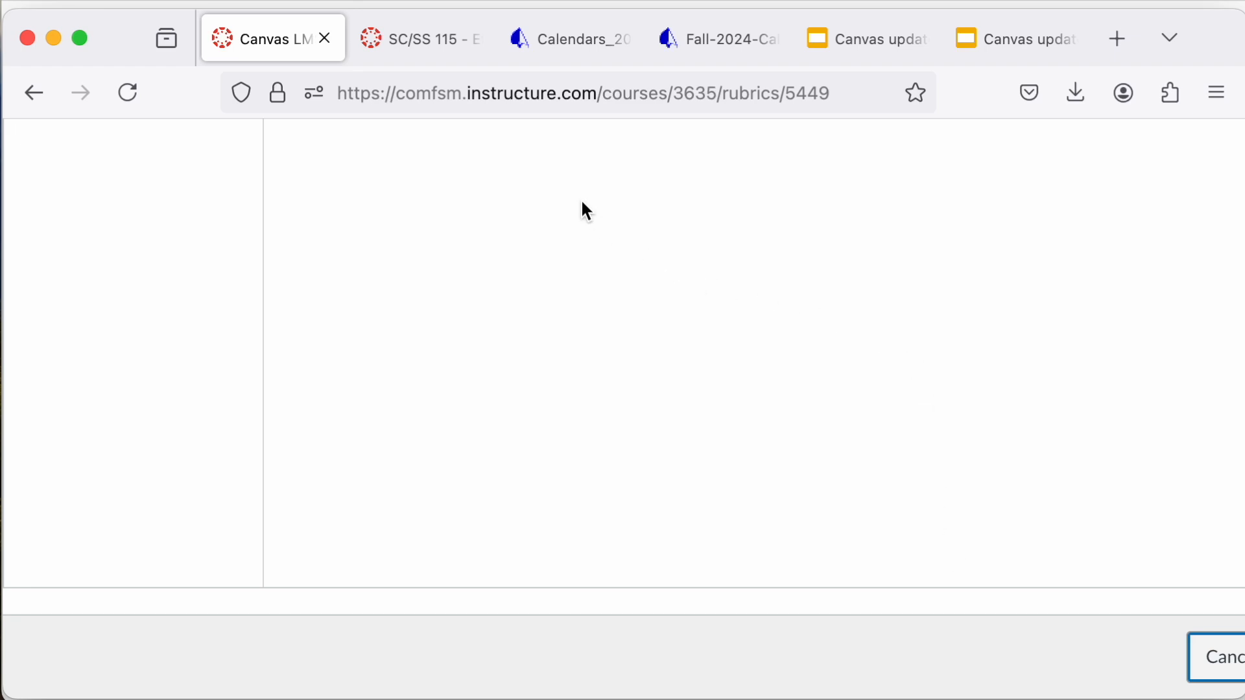
left_click(43, 94)
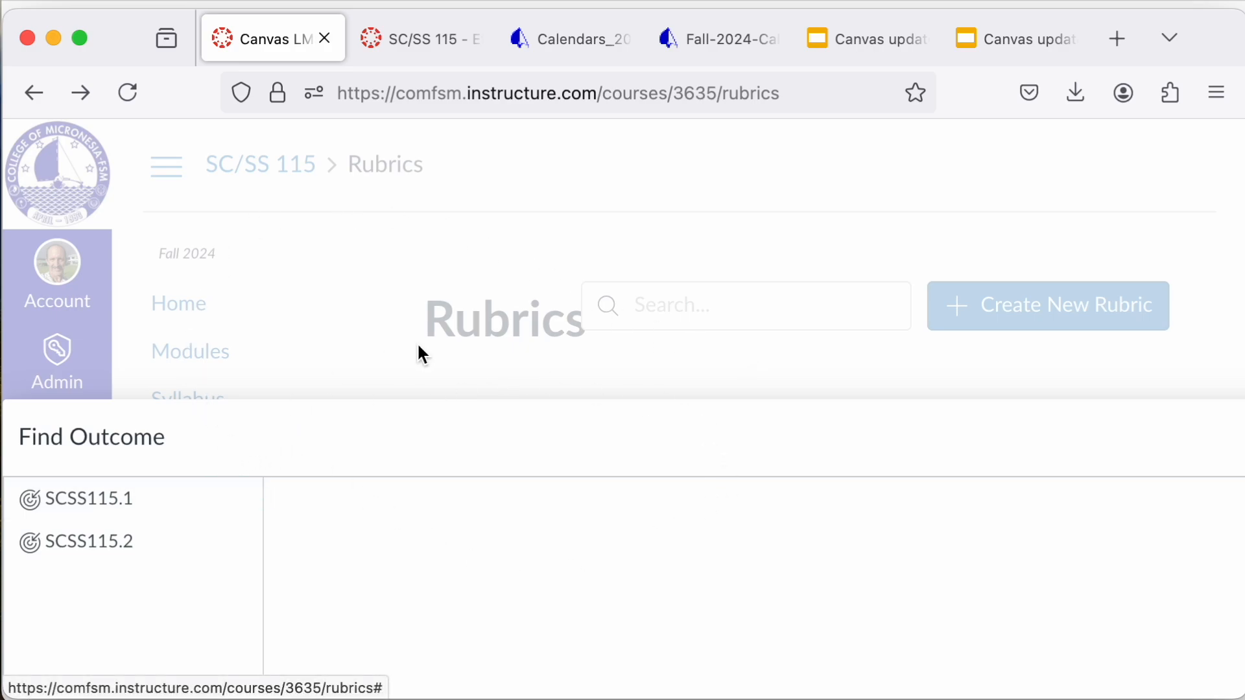
left_click(386, 297)
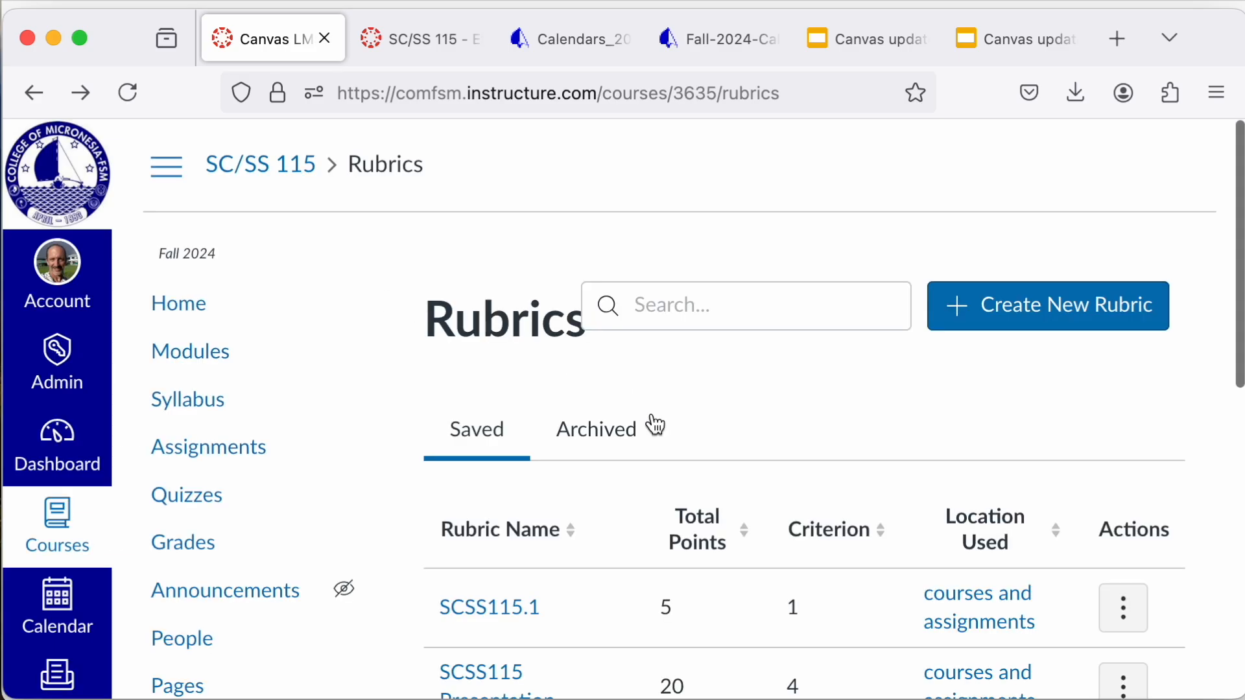
Step: Look through the saved rubrics from SCSS115.1 to SCSS115.2 100 Plant legends and stories
scroll(879, 416, "down", 5)
scroll(720, 428, "down", 1)
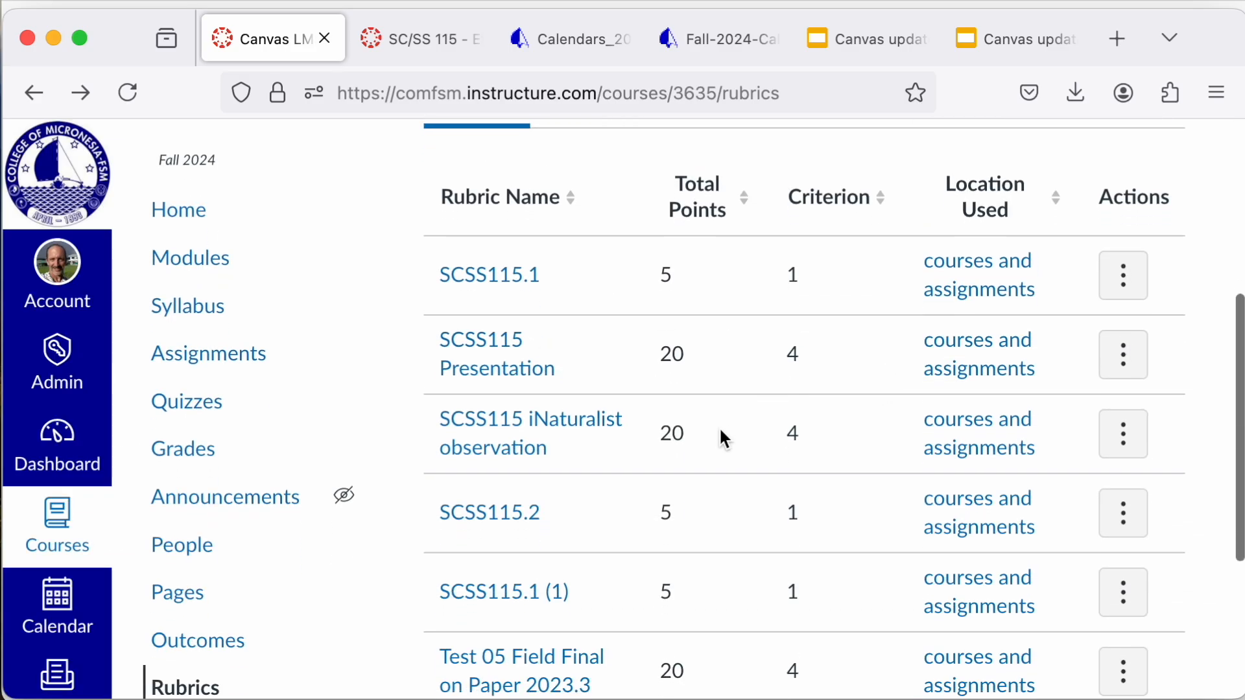
scroll(574, 380, "down", 3)
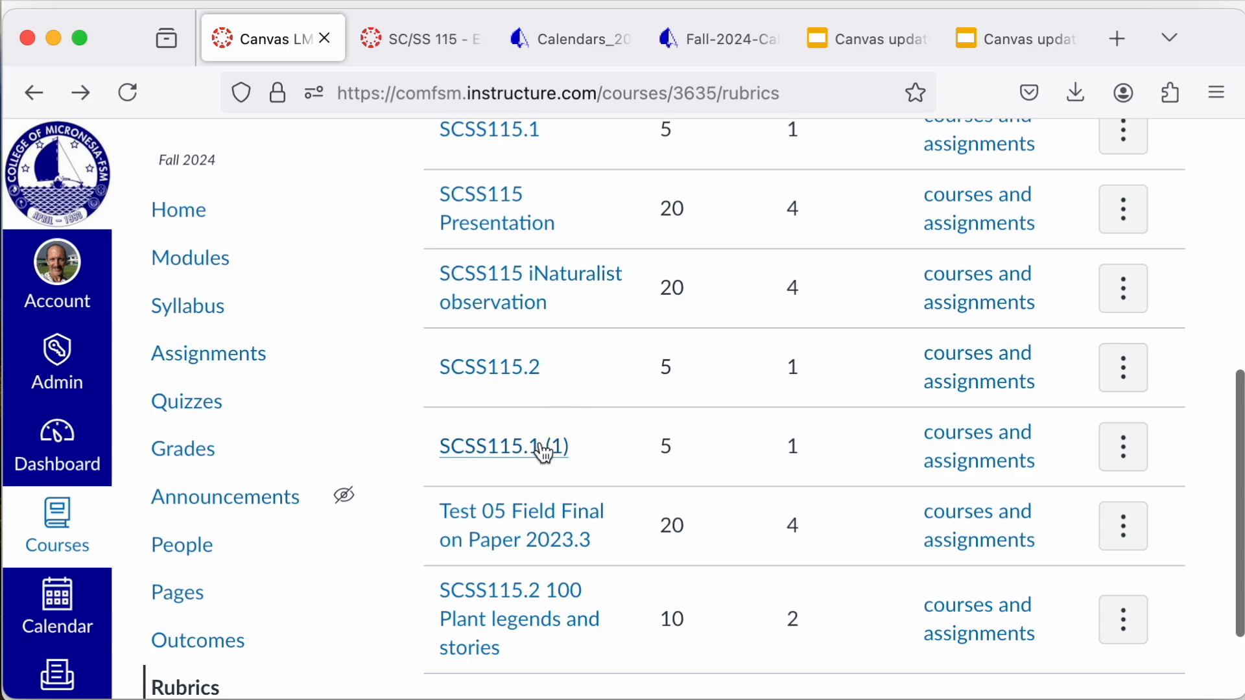
scroll(536, 464, "up", 1)
scroll(536, 467, "up", 1)
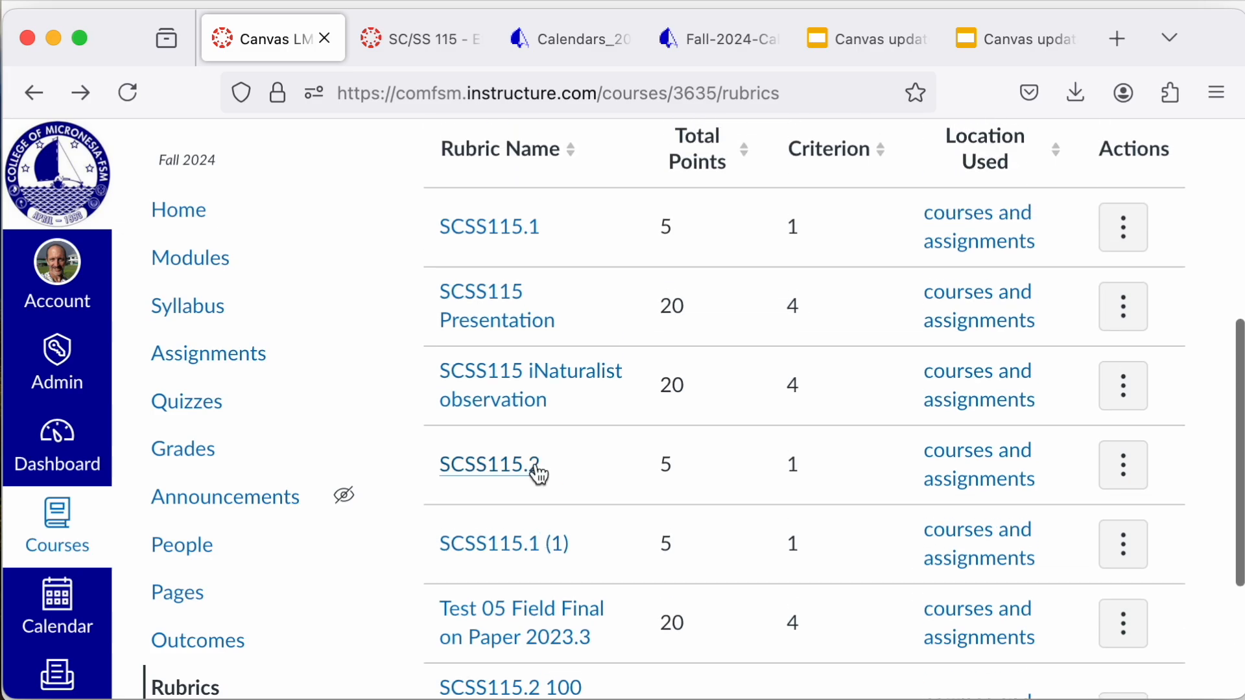
scroll(539, 475, "down", 2)
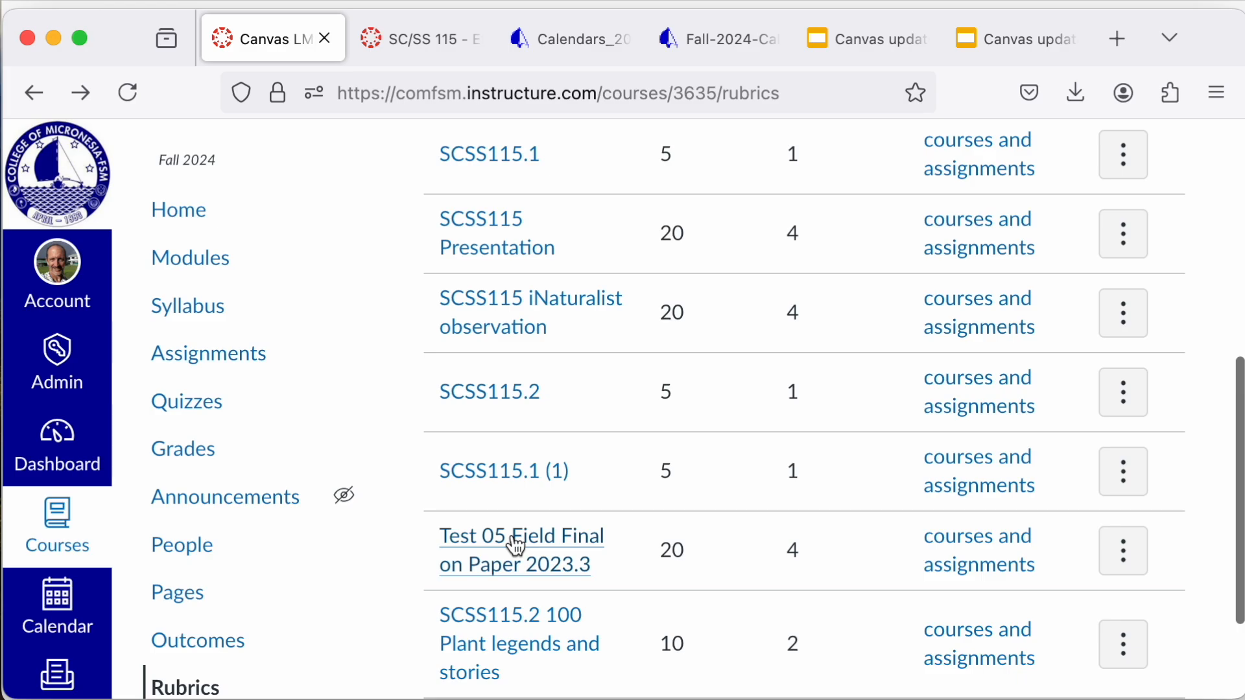
Step: Open the course outcomes and review the outcomes in the SC/SS 115 - Ethnobotany group
left_click(195, 645)
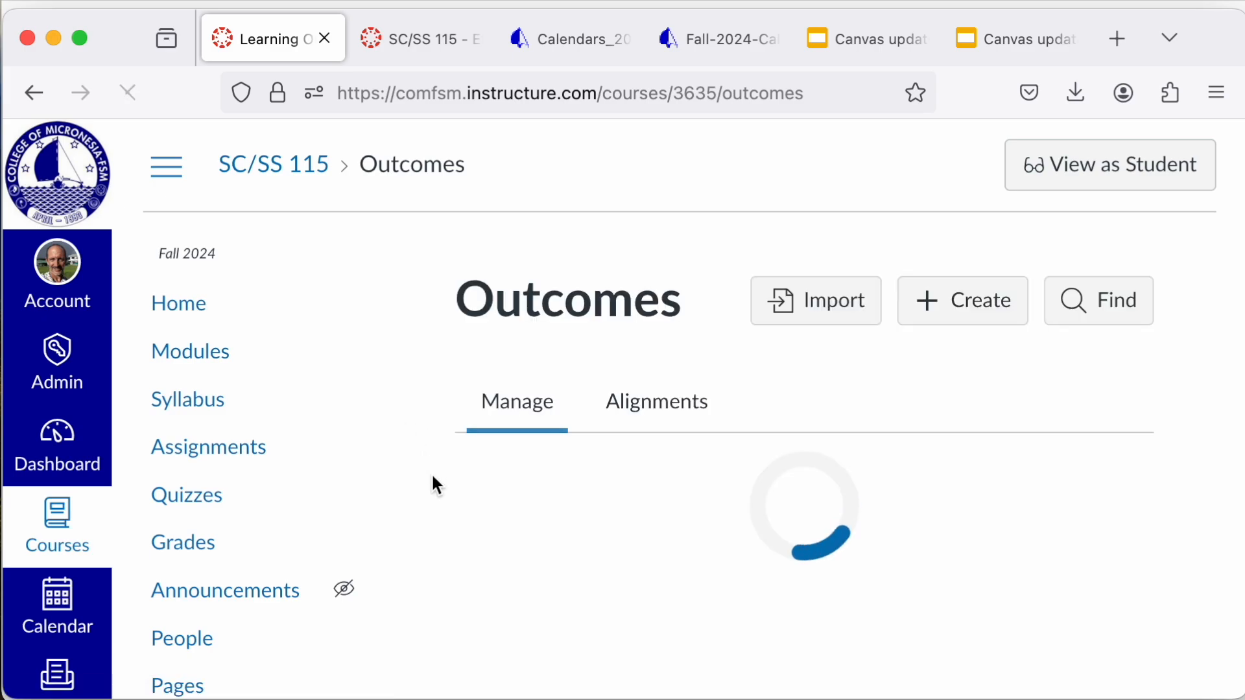
scroll(646, 559, "down", 1)
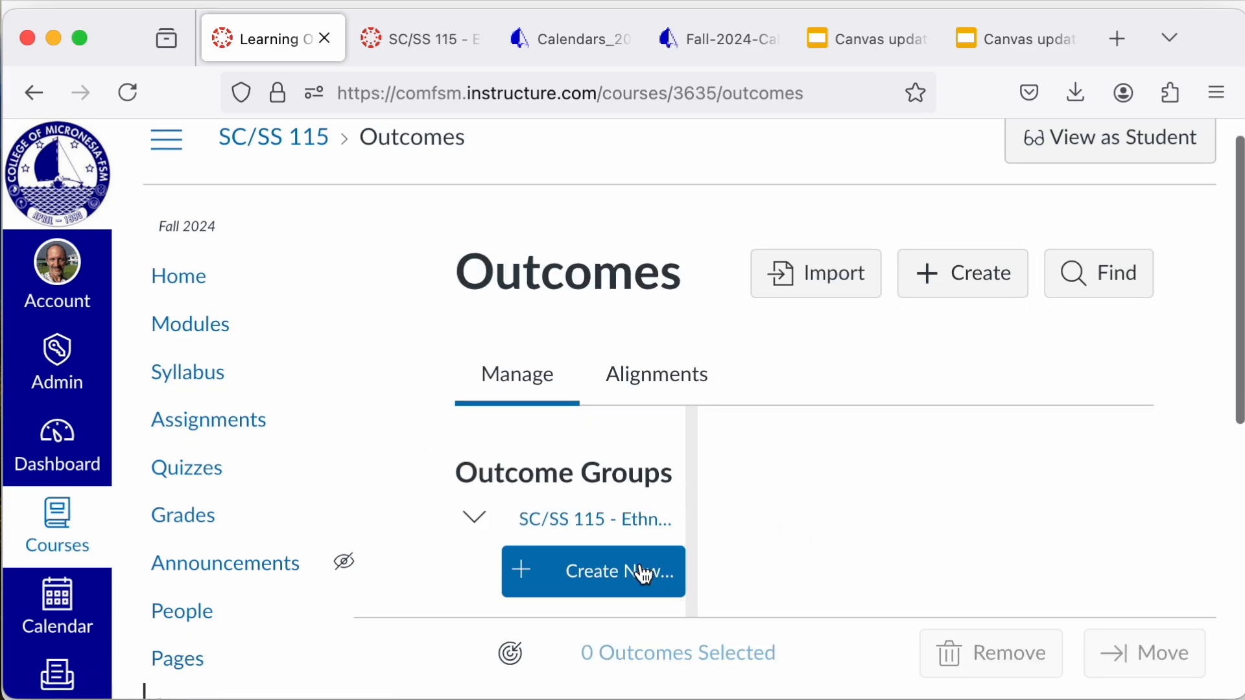
left_click(620, 537)
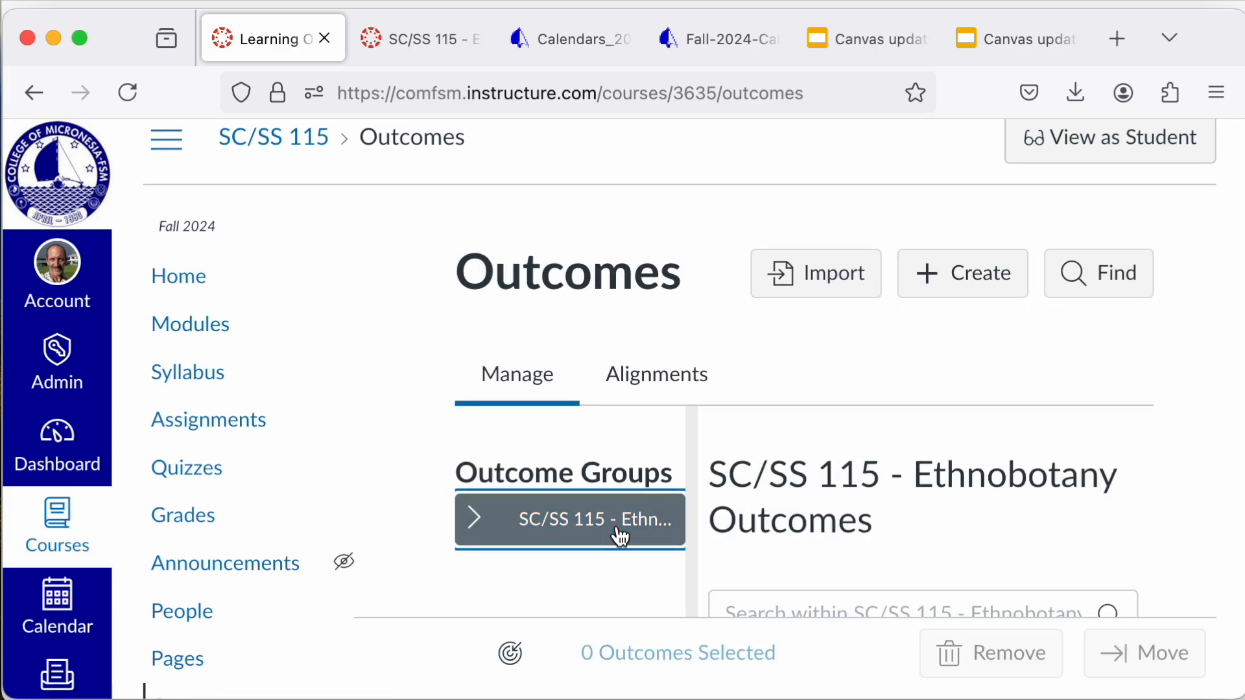
scroll(872, 496, "down", 8)
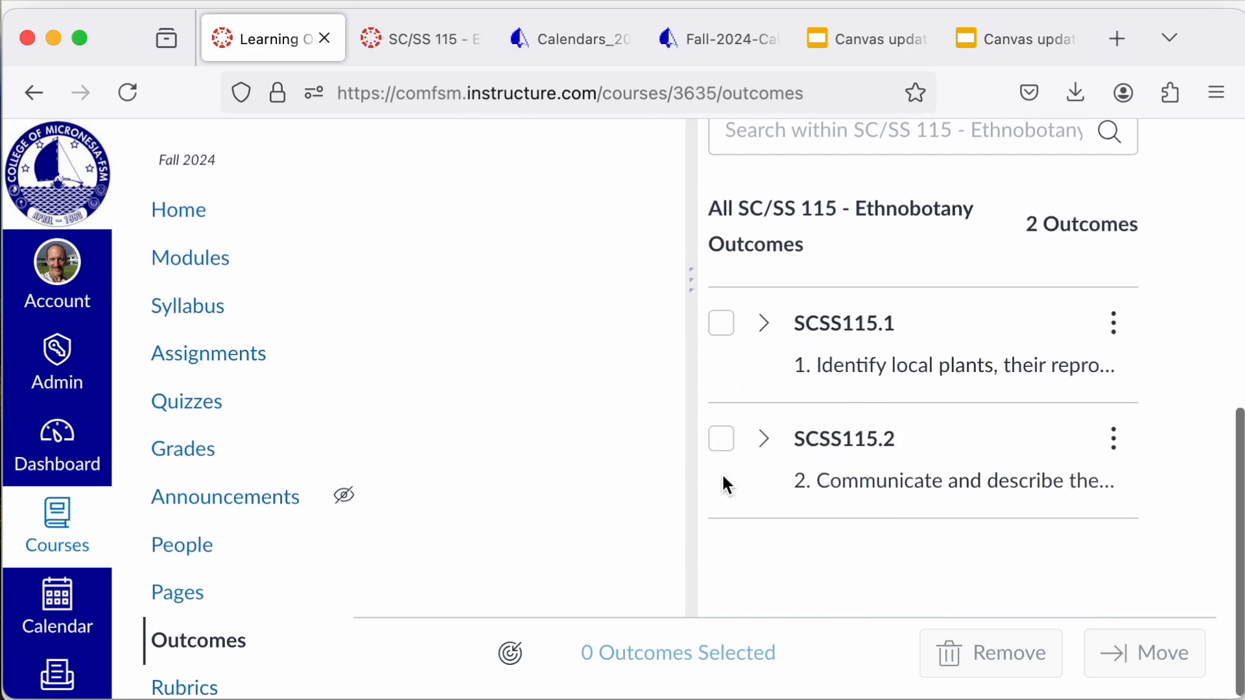
scroll(723, 480, "up", 7)
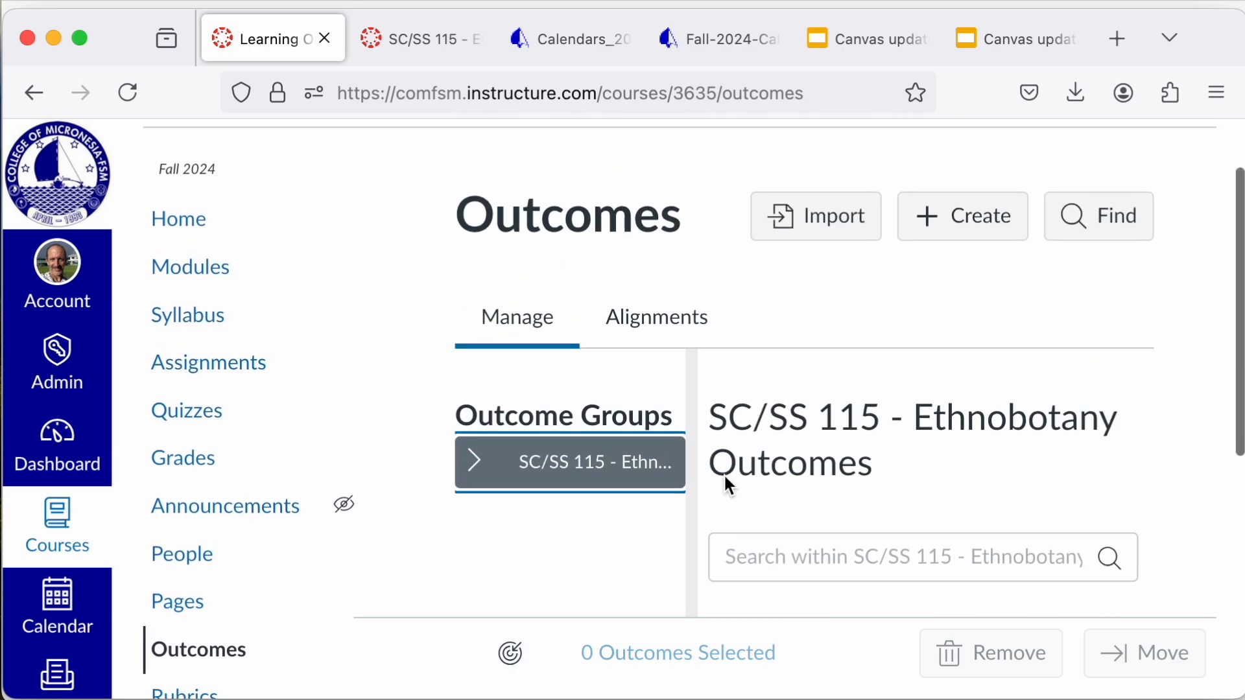
Step: Start finding outcomes for the course and browse the account standards to College of Micronesia-FSM, MSSC, SC
left_click(1125, 237)
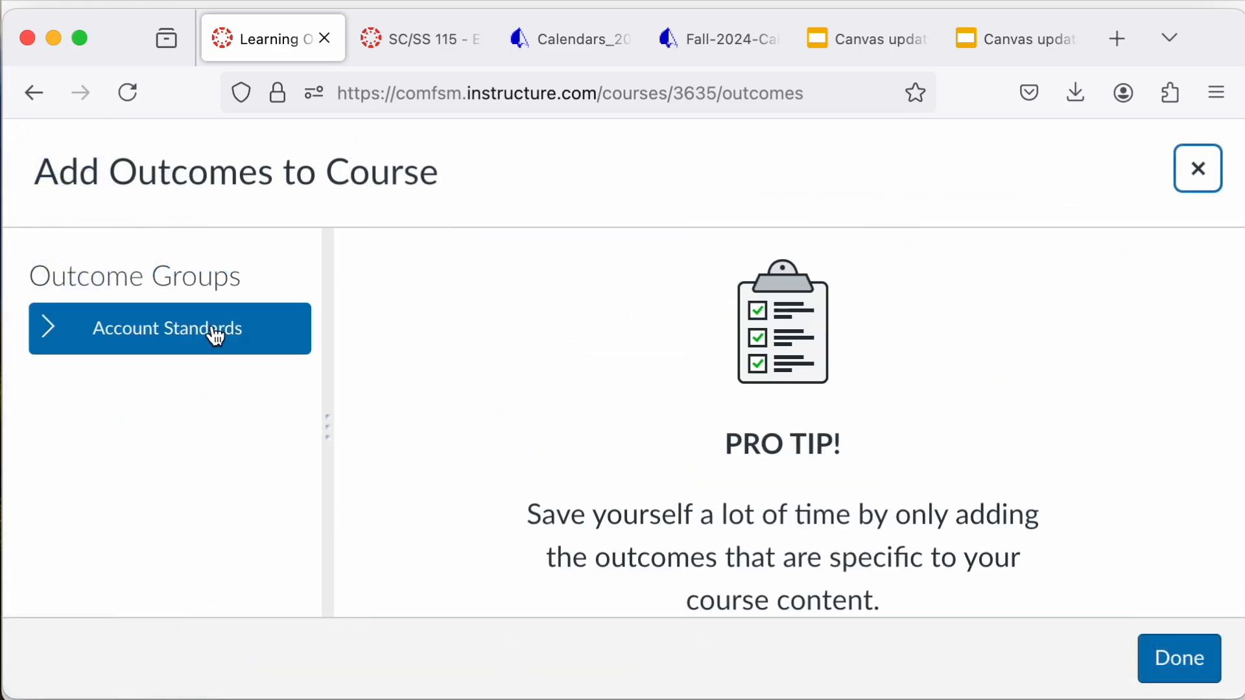
left_click(48, 345)
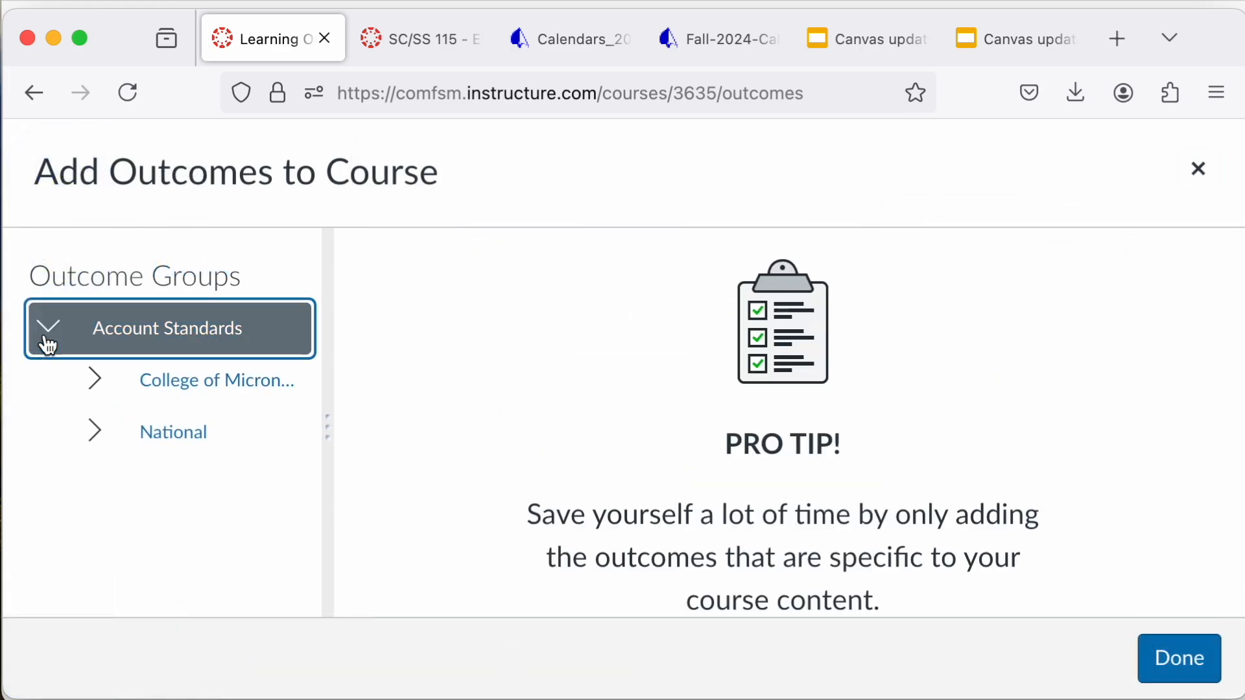
left_click(174, 382)
scroll(233, 486, "down", 8)
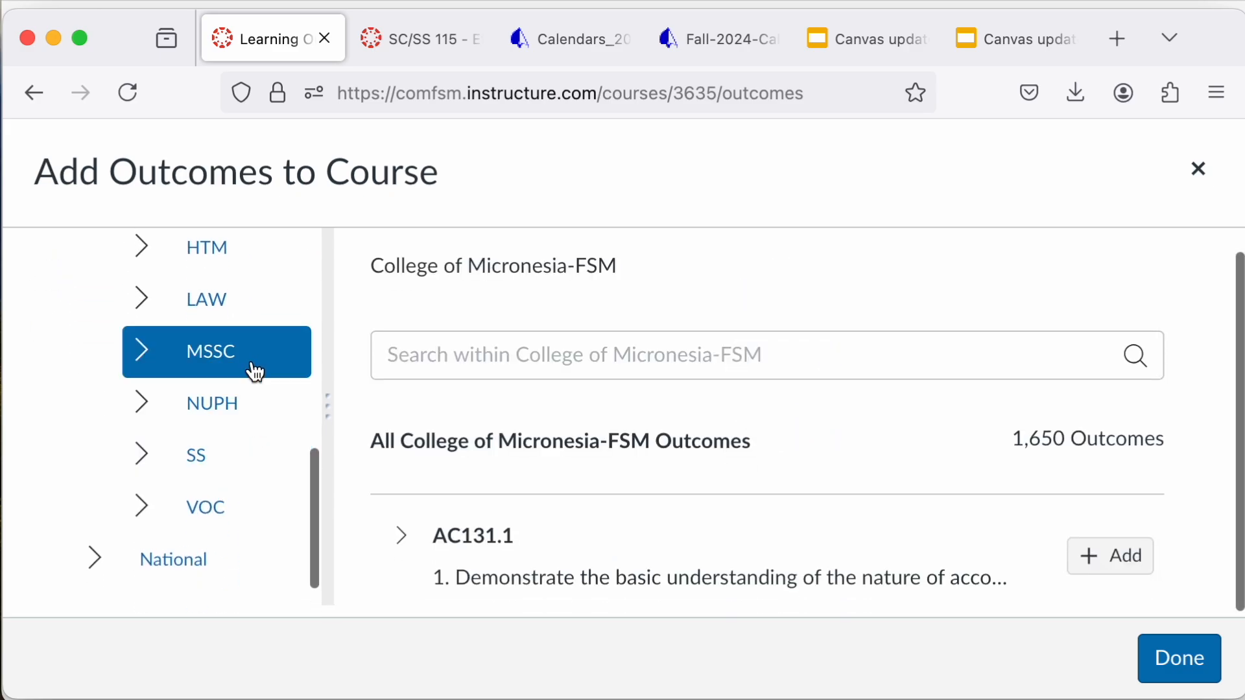
left_click(251, 364)
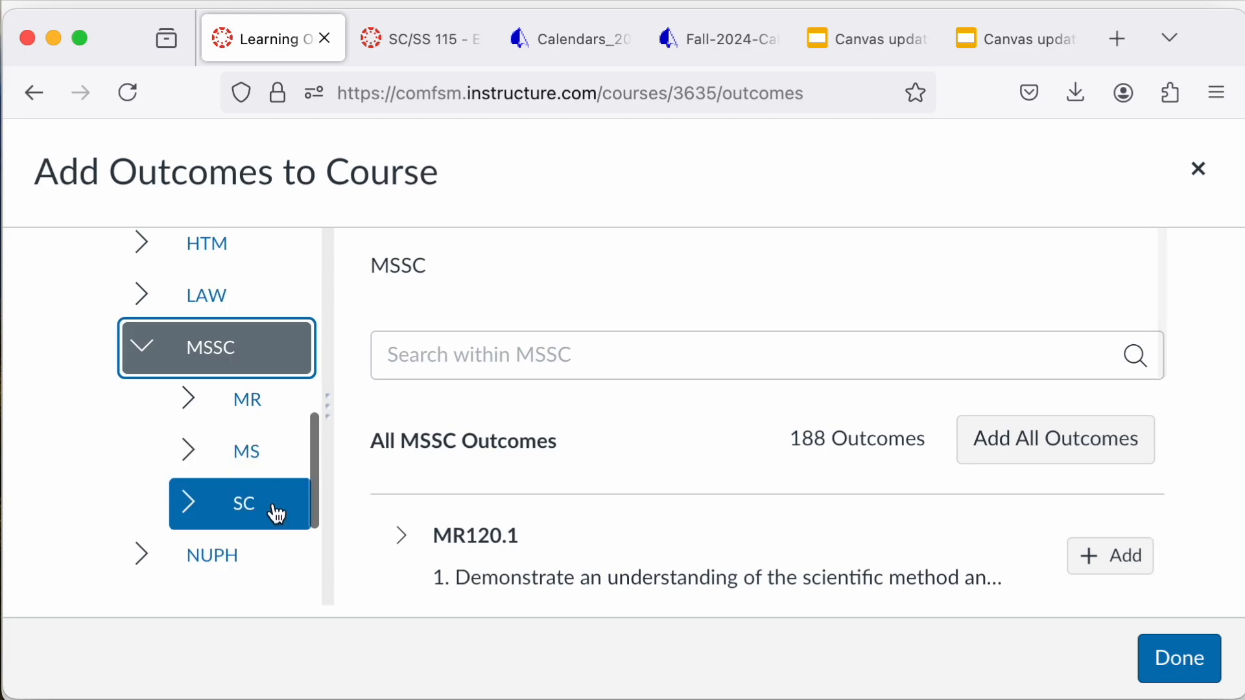
left_click(274, 509)
scroll(551, 498, "down", 5)
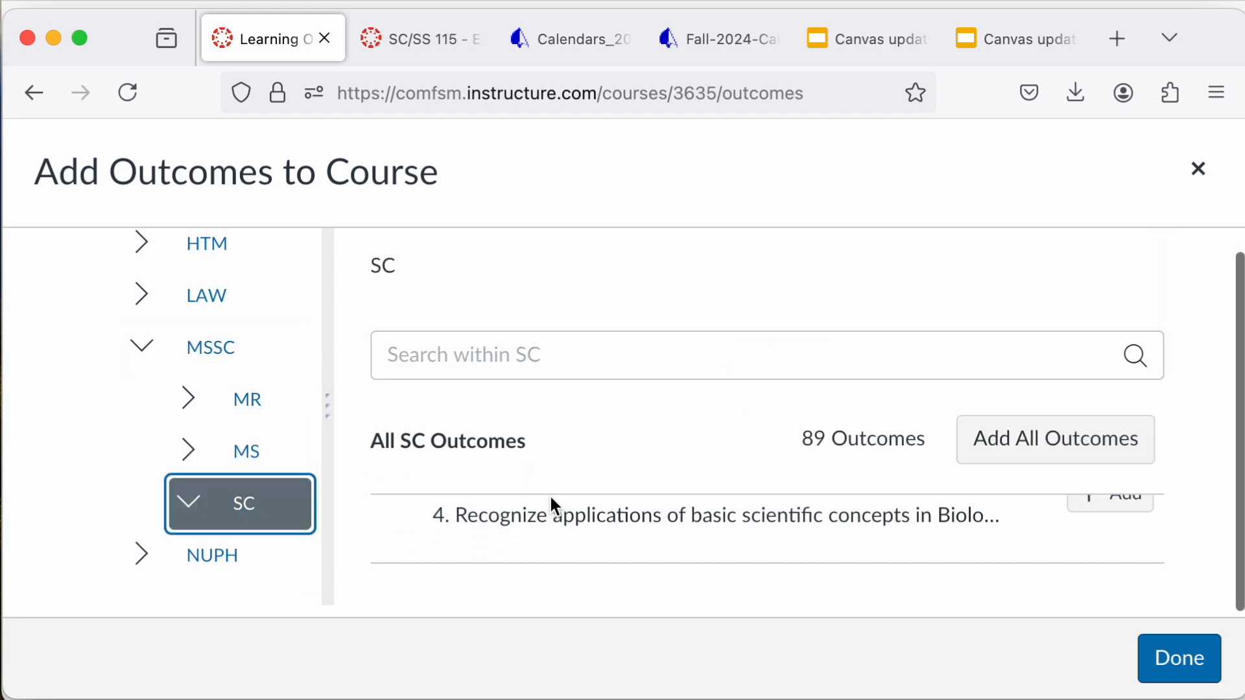
Step: Search the SC group for SCSS and check whether the matching outcomes are already added to the course
left_click(589, 346)
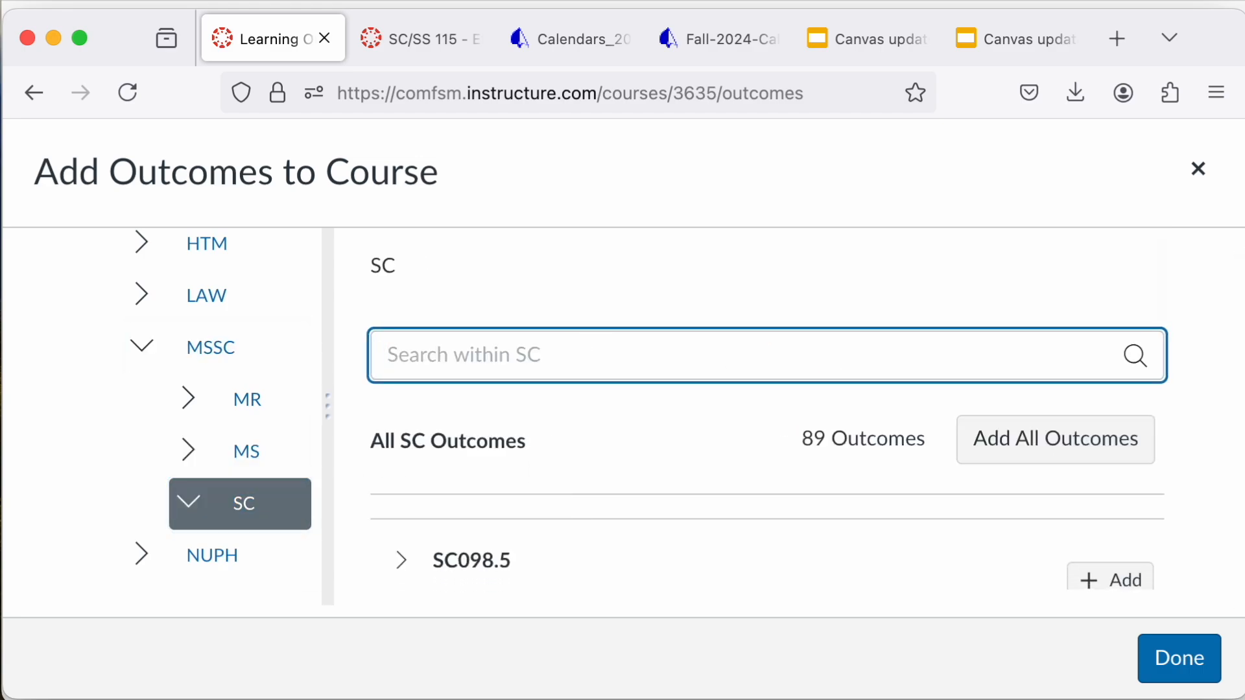
type("SCs")
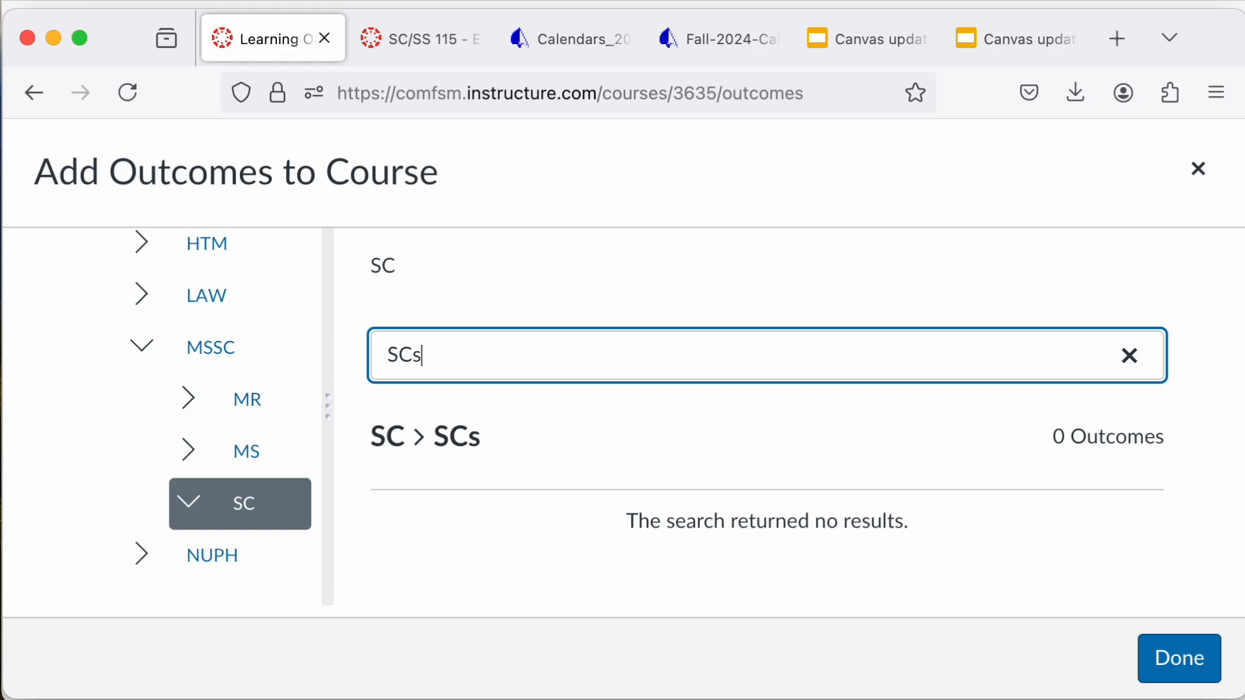
key("BackSpace")
key("BackSpace")
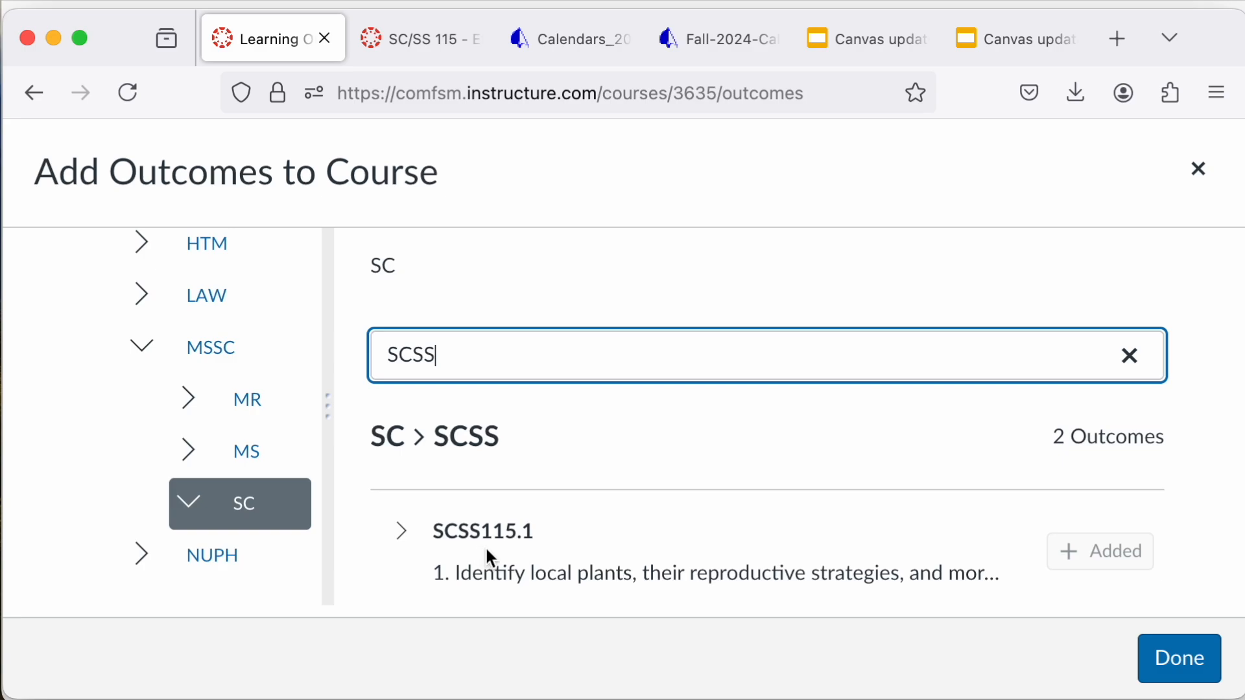
scroll(485, 549, "down", 4)
scroll(505, 544, "up", 2)
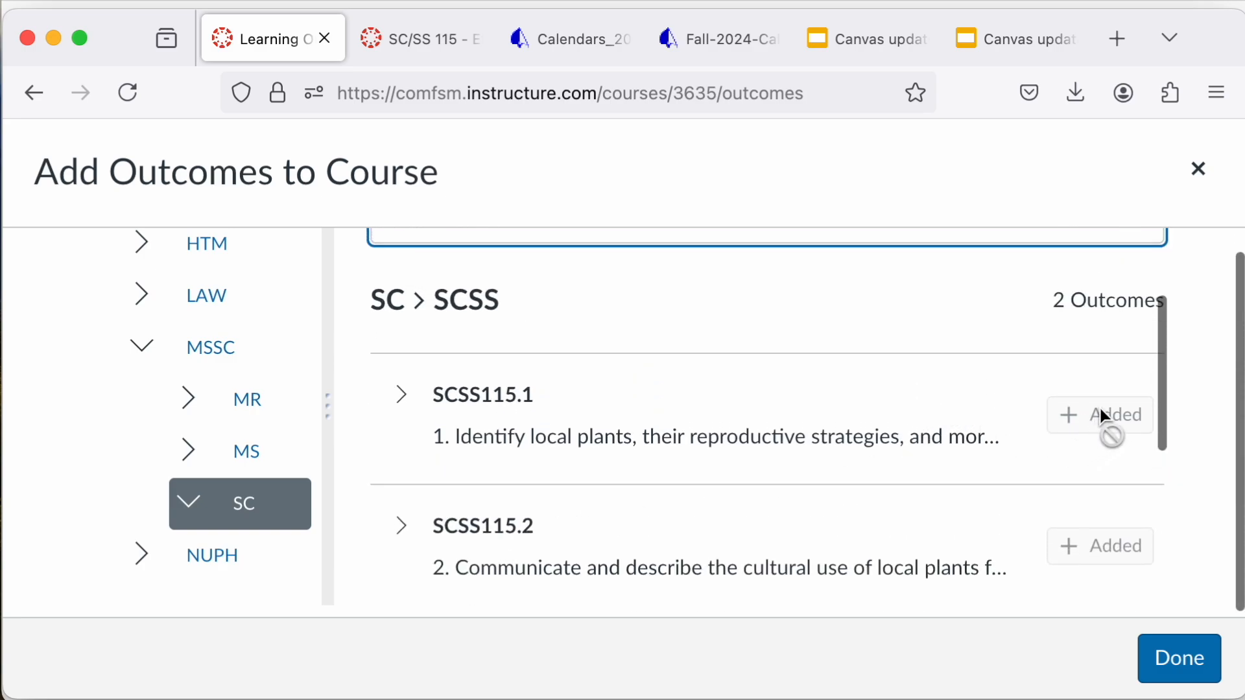
scroll(690, 322, "up", 3)
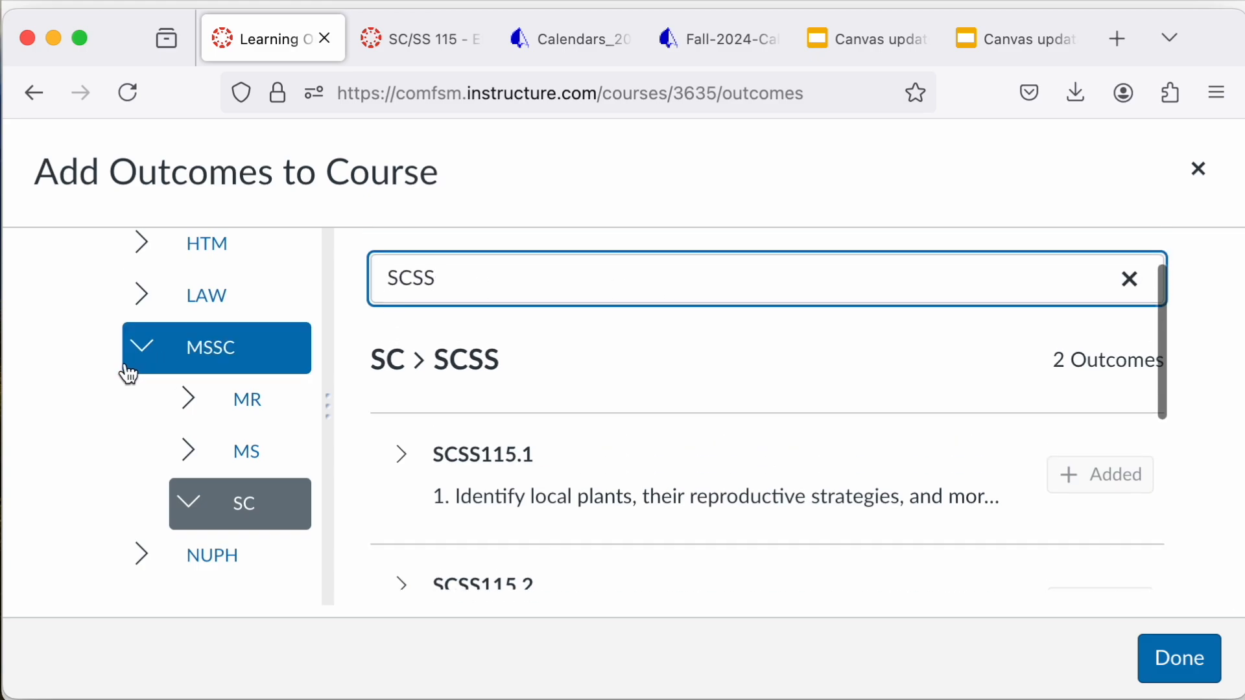
Step: Browse the college's BU outcome group, look through its accounting outcomes, and close the outcome finder
scroll(147, 370, "up", 8)
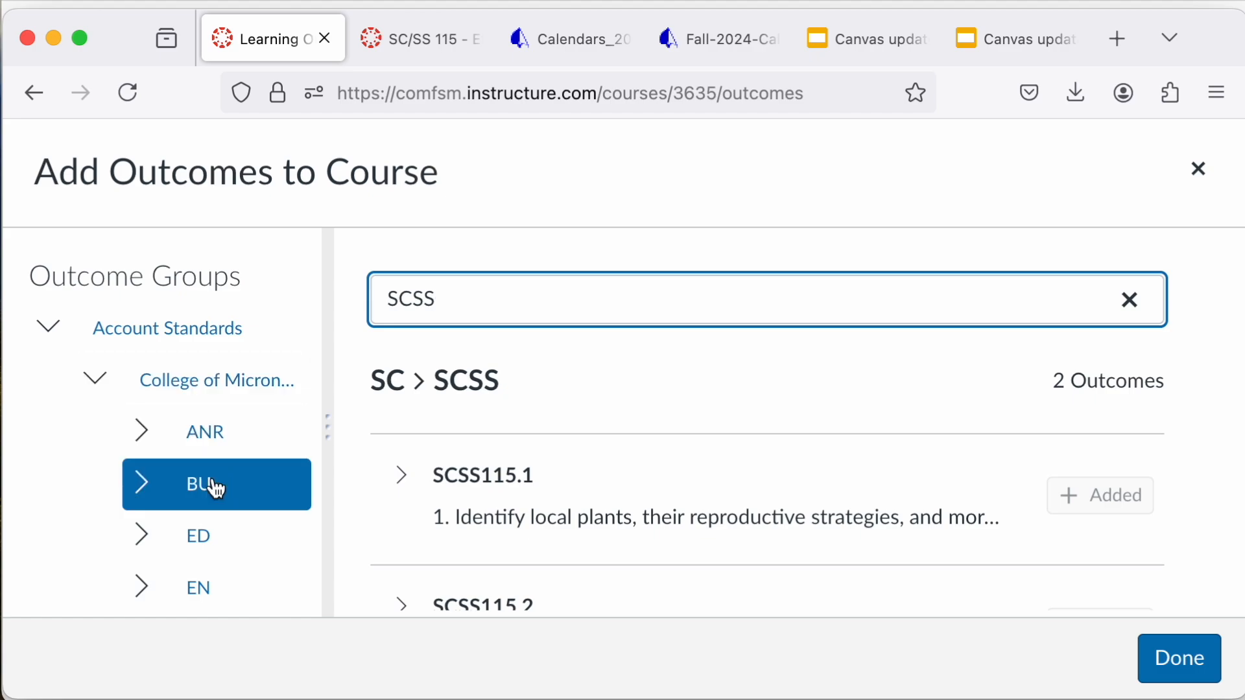
scroll(217, 483, "down", 2)
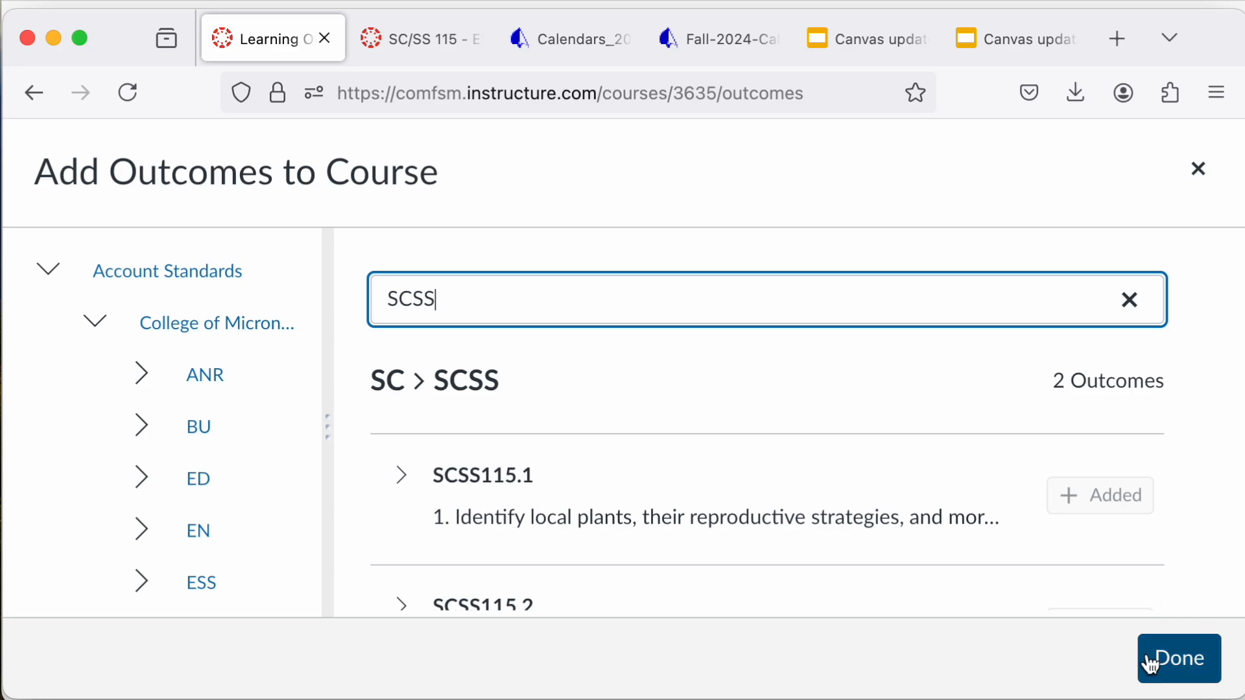
left_click(153, 436)
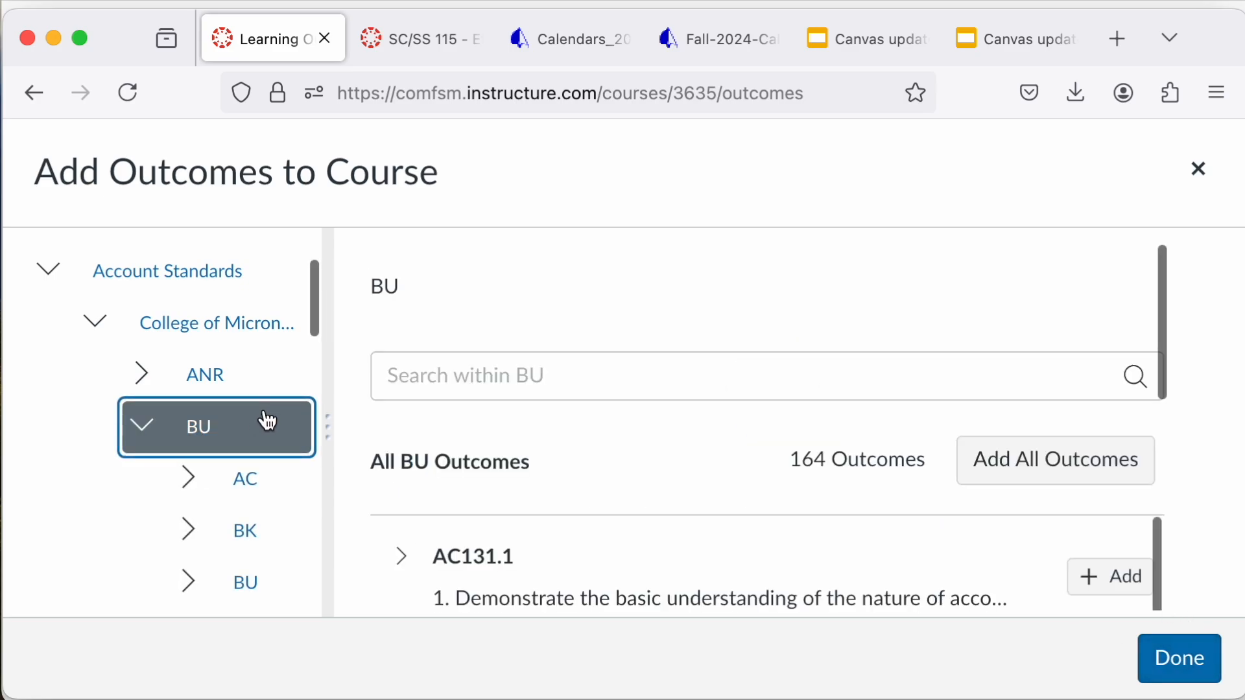
scroll(544, 476, "down", 10)
scroll(547, 479, "down", 3)
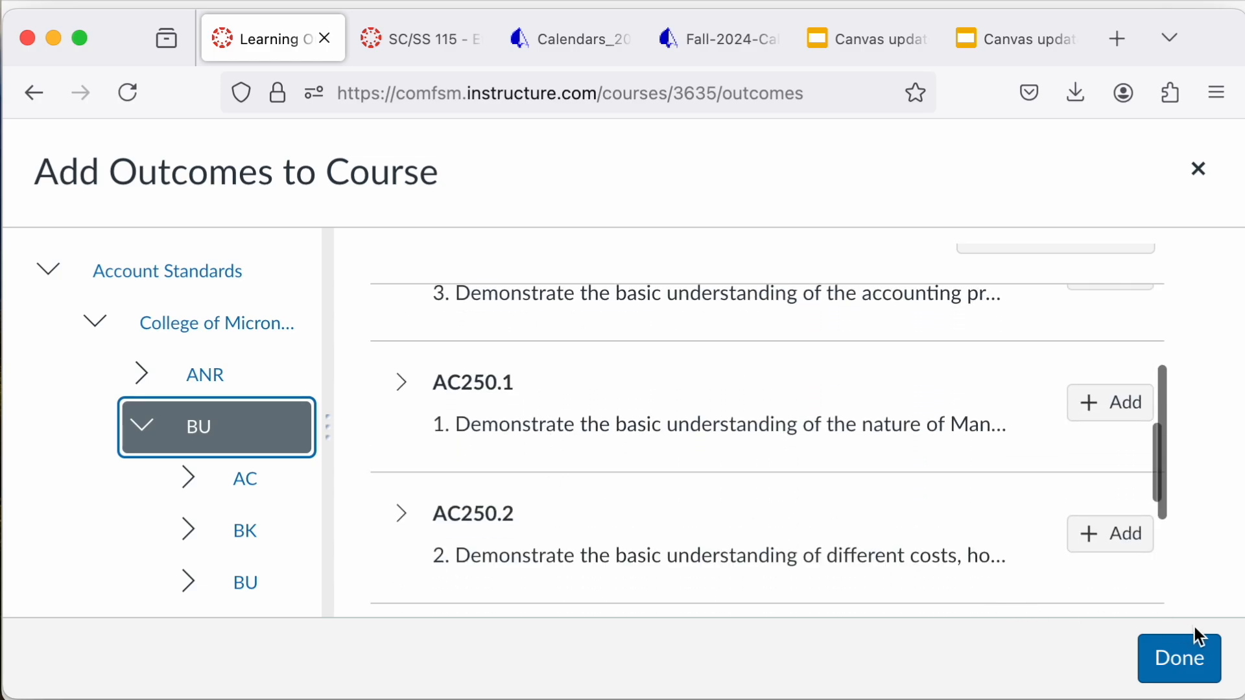
left_click(1176, 668)
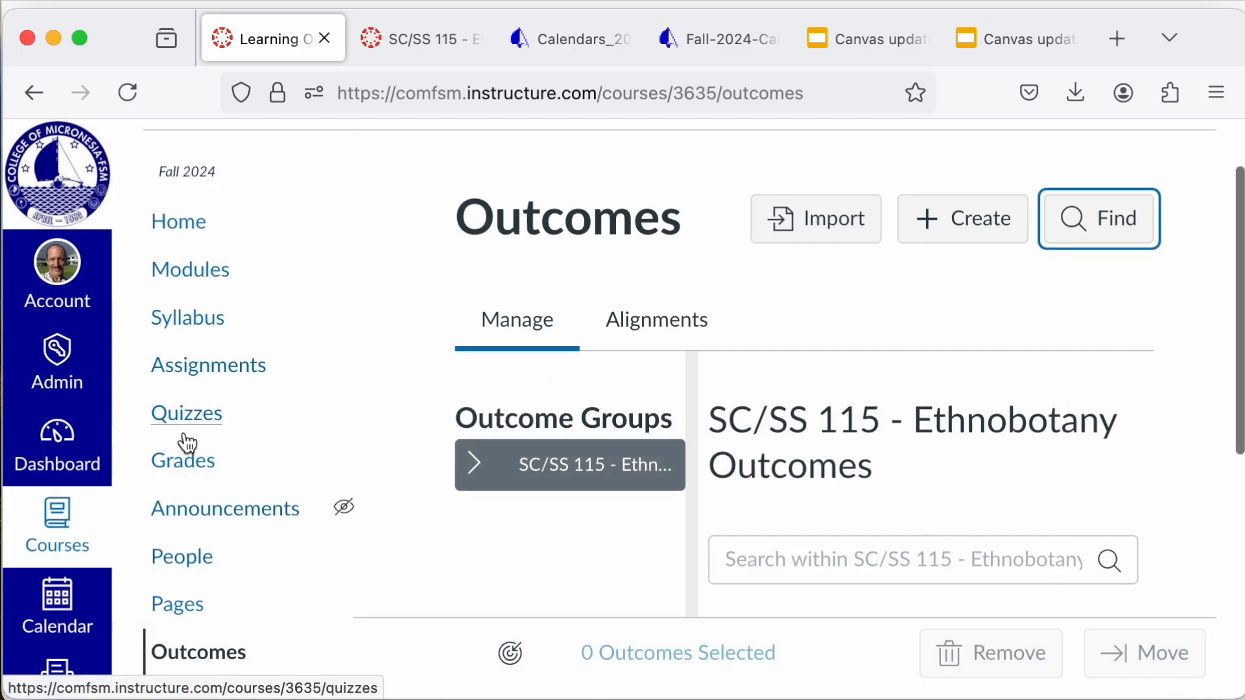
Step: Go back to the course rubrics and look over the saved list again
scroll(184, 441, "down", 3)
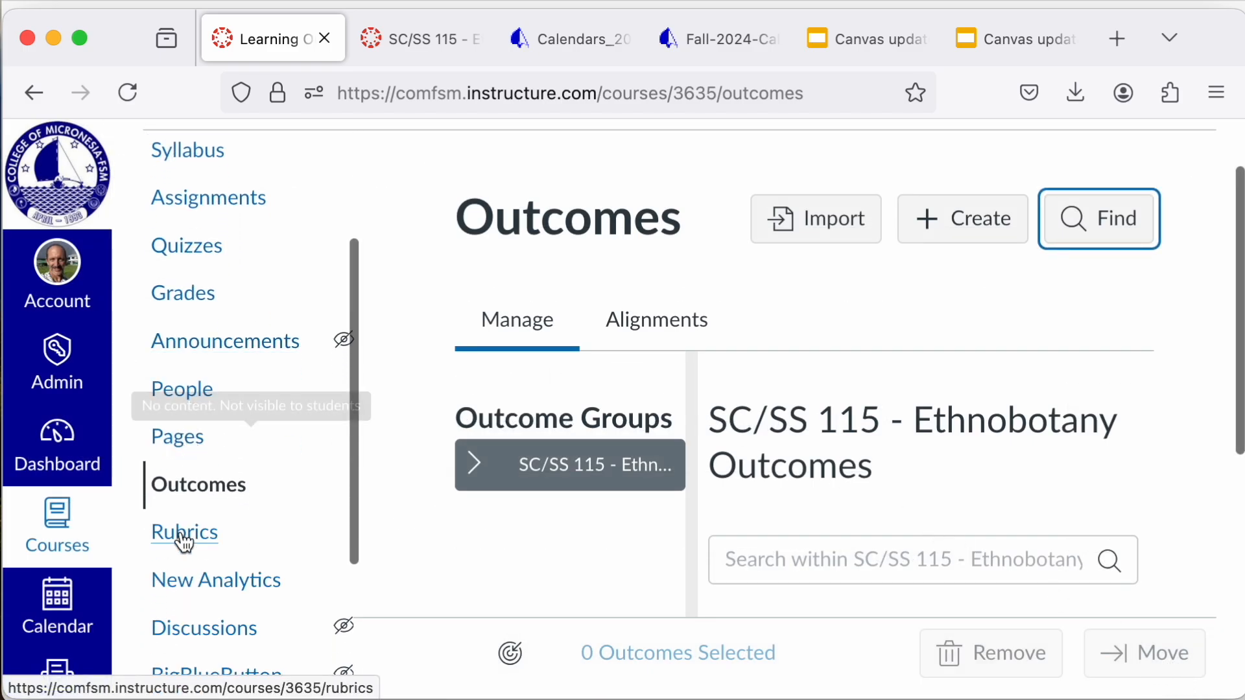
left_click(182, 546)
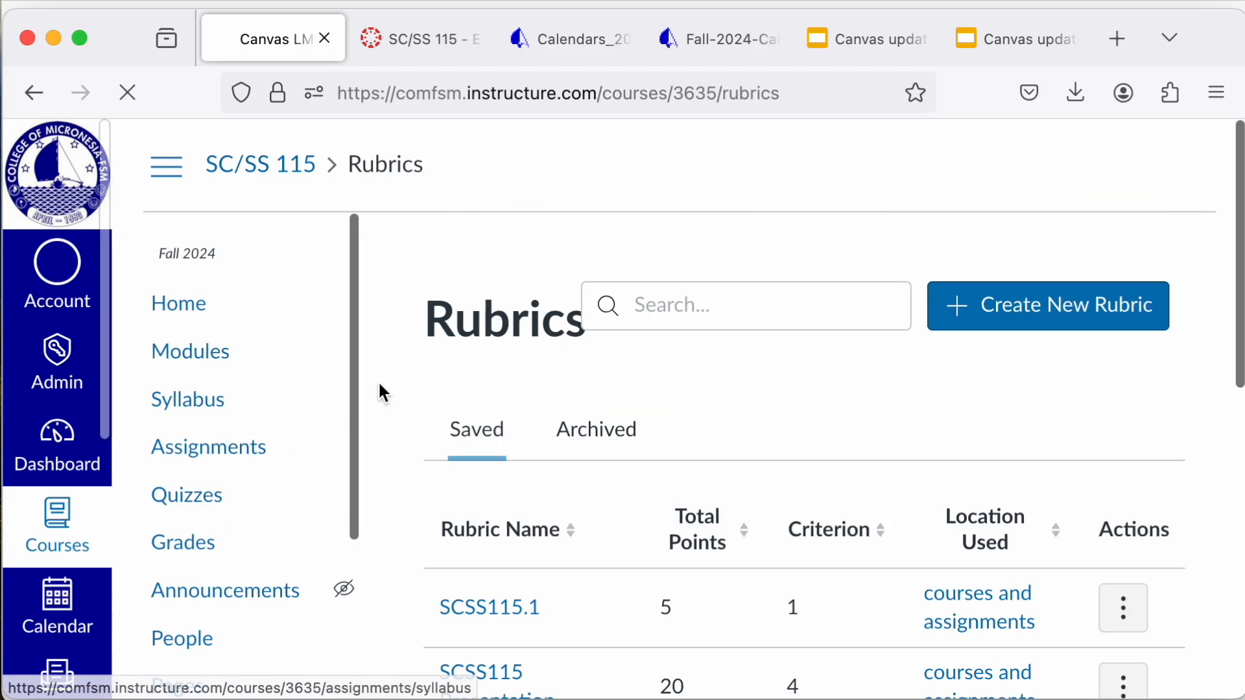
scroll(483, 496, "down", 4)
scroll(485, 507, "down", 2)
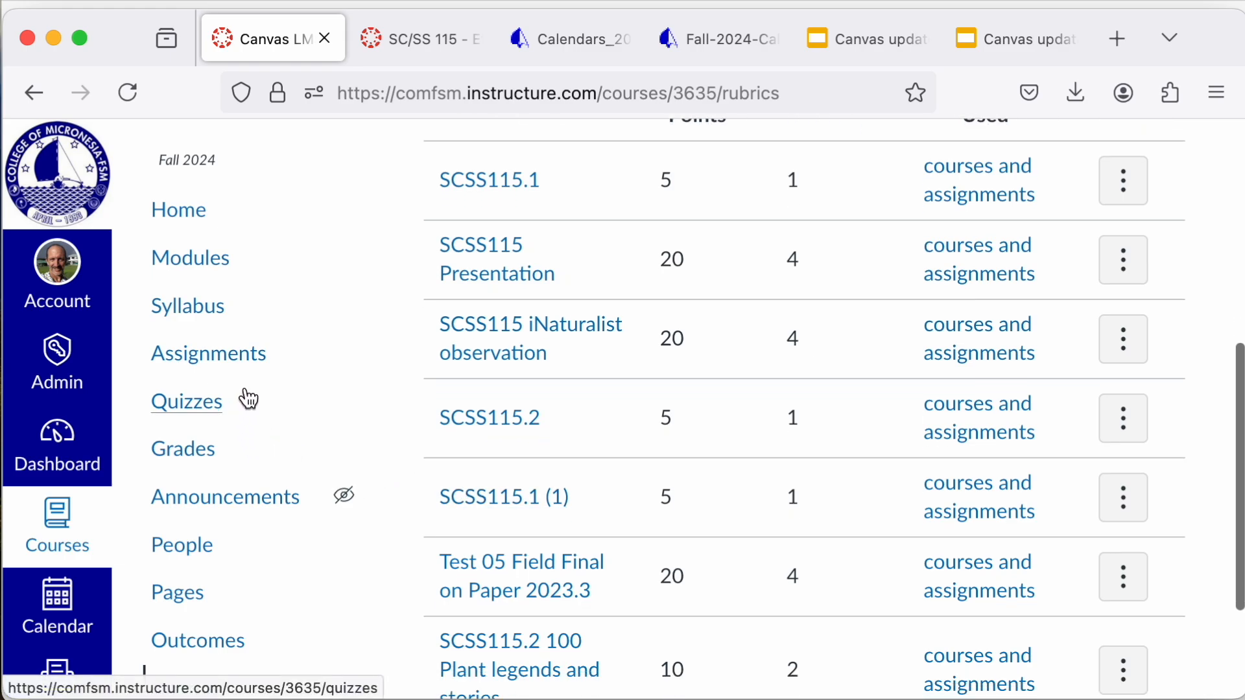
Step: Start a new discussion in the course and look through its title, content, anonymity and grading options
scroll(201, 557, "down", 5)
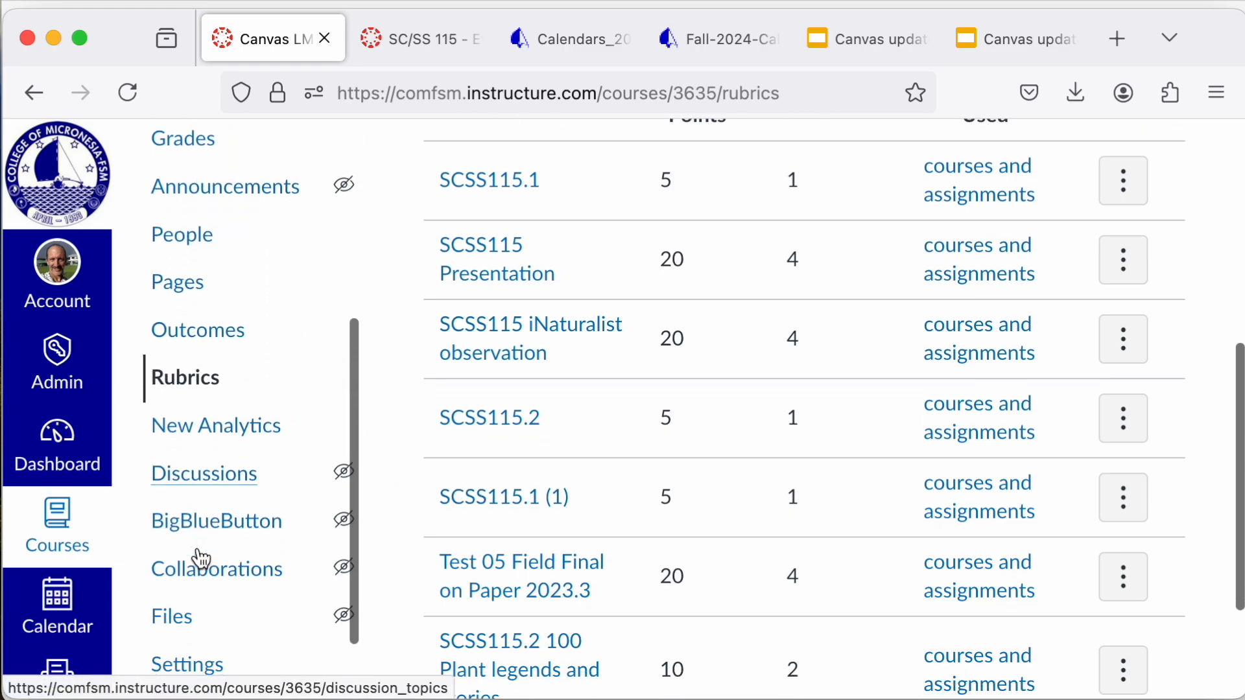
left_click(219, 483)
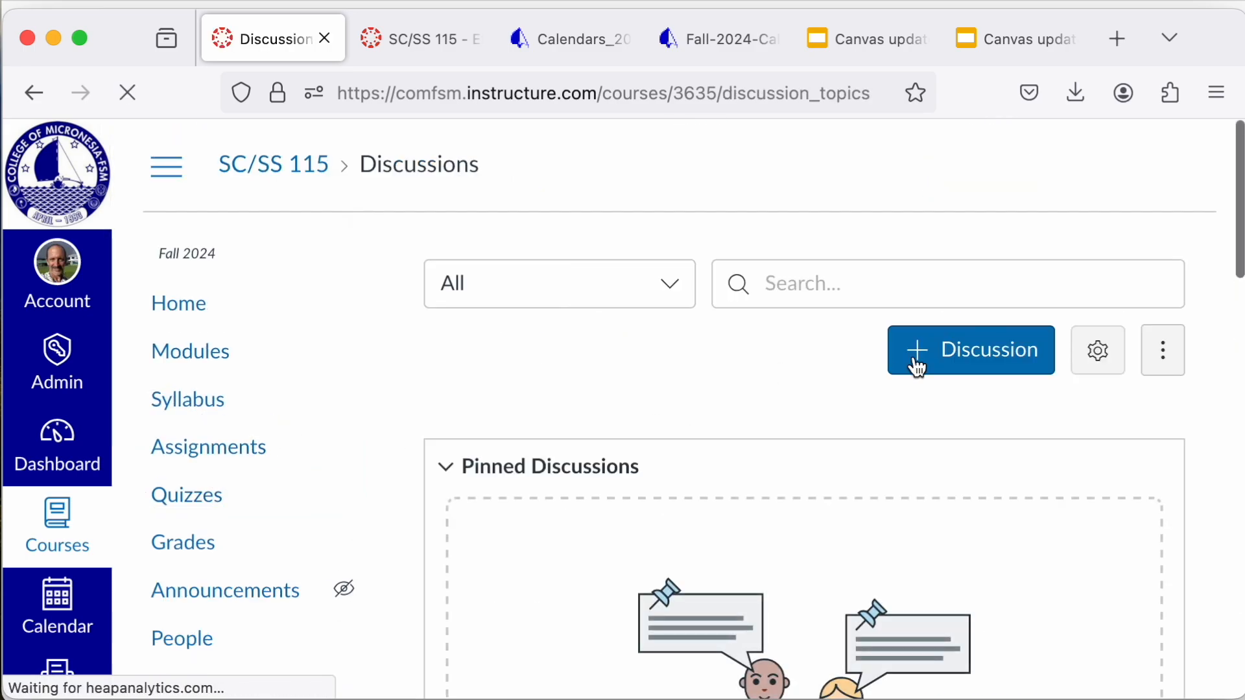
left_click(976, 380)
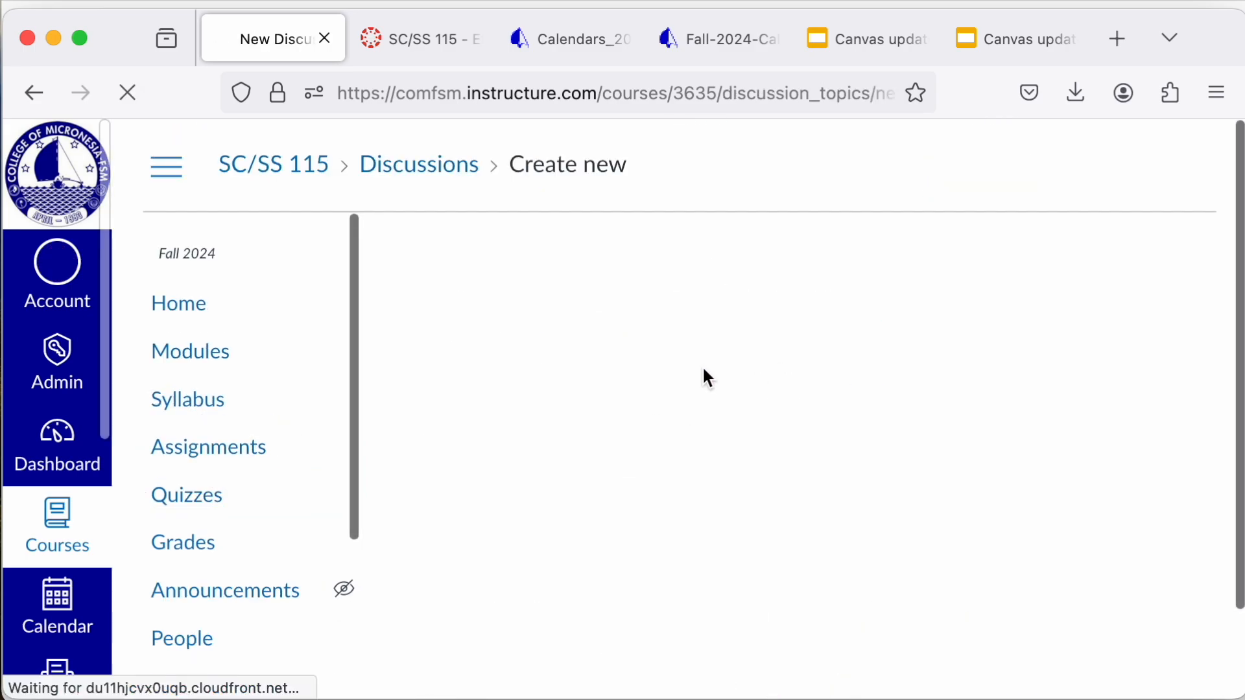
scroll(702, 365, "down", 2)
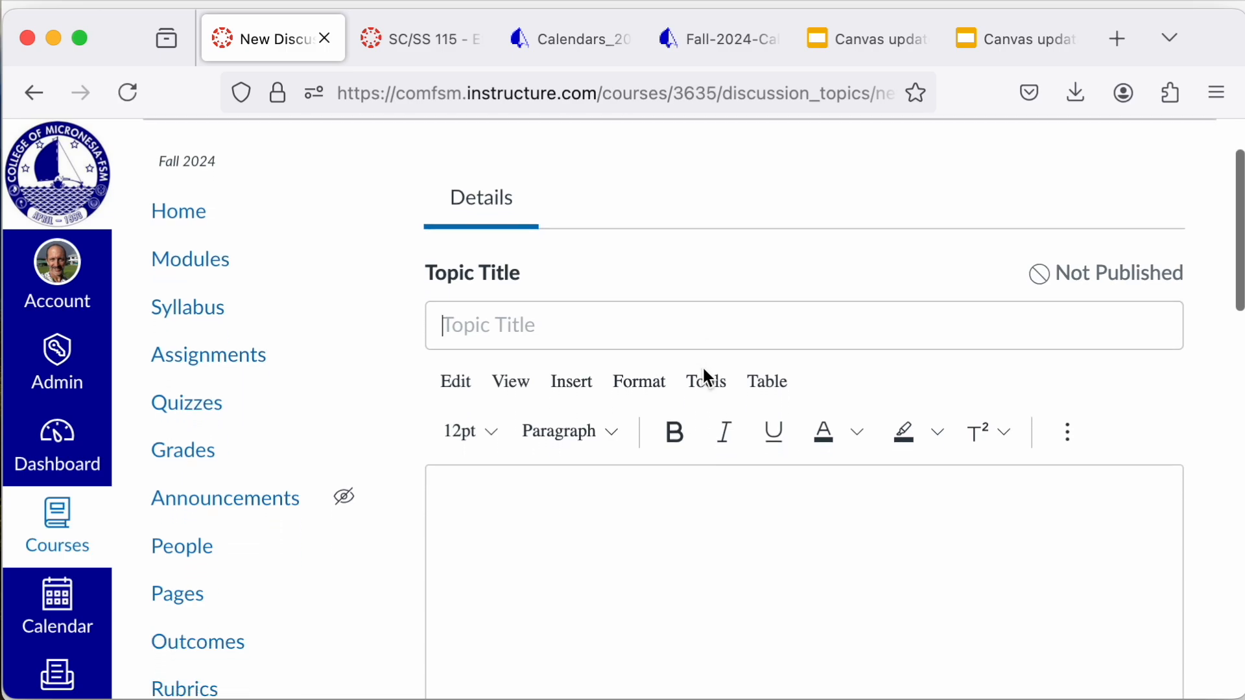
scroll(702, 366, "down", 6)
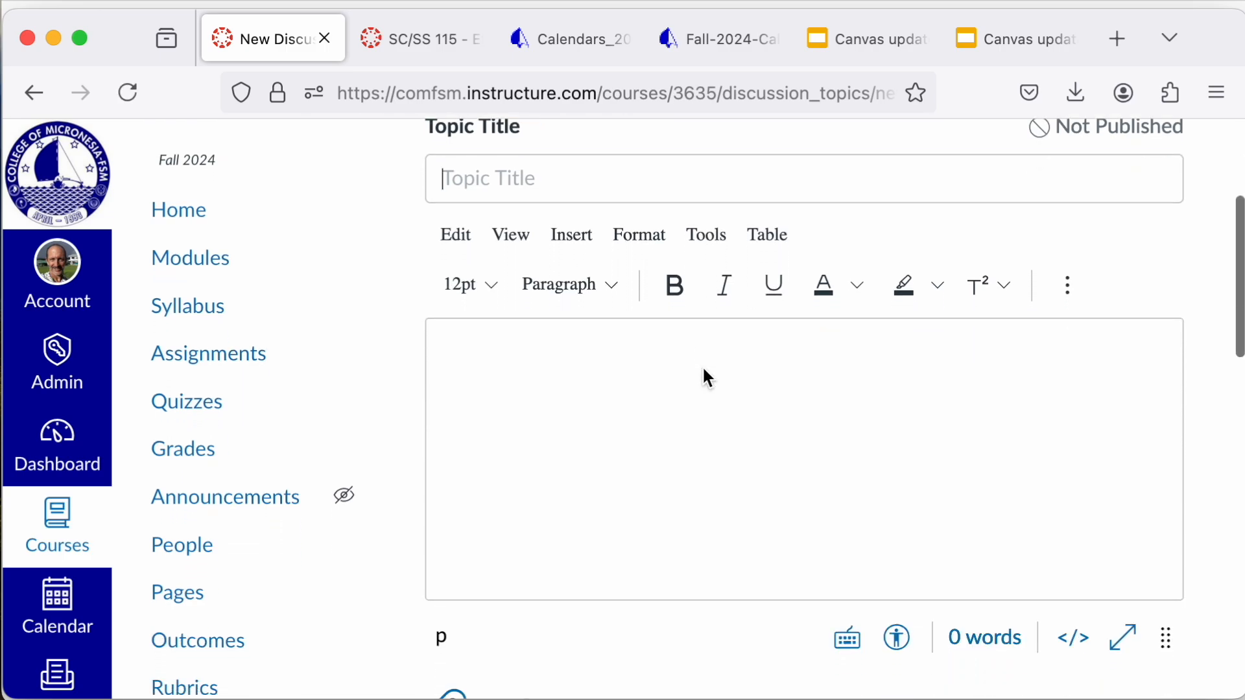
scroll(708, 378, "down", 6)
scroll(659, 332, "down", 6)
scroll(659, 327, "down", 2)
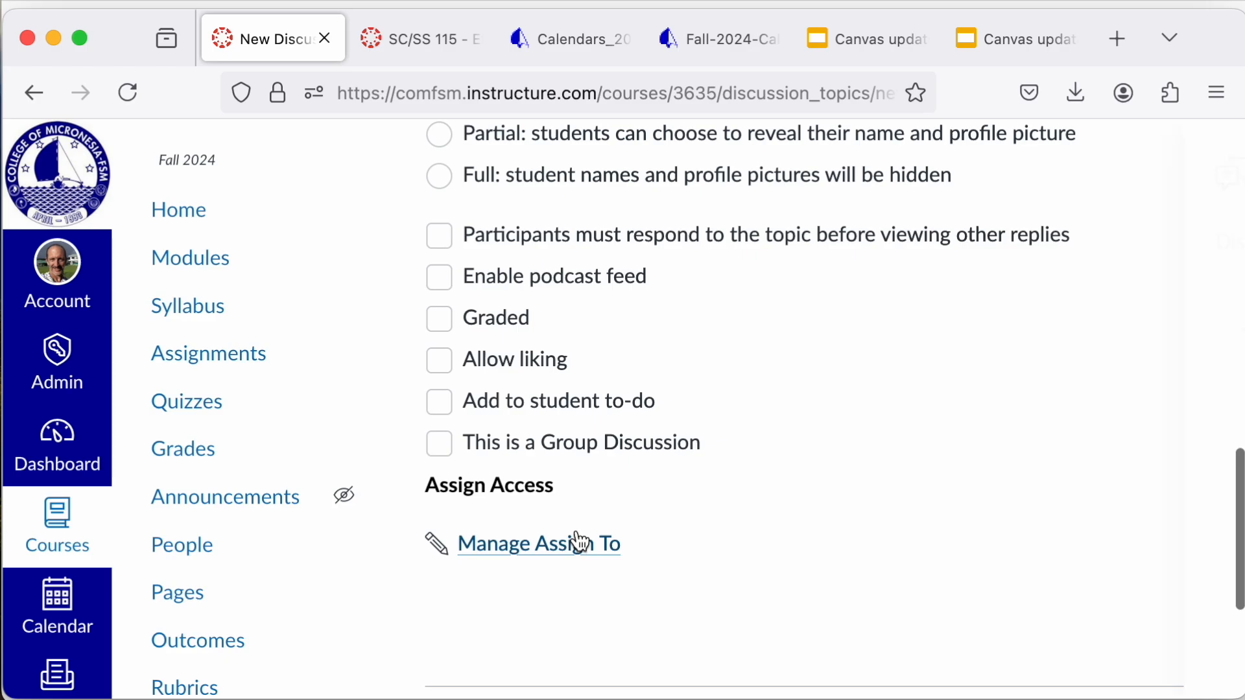
Step: View the new discussion's assign-to and availability date settings, close them, and return to the topic title
left_click(579, 542)
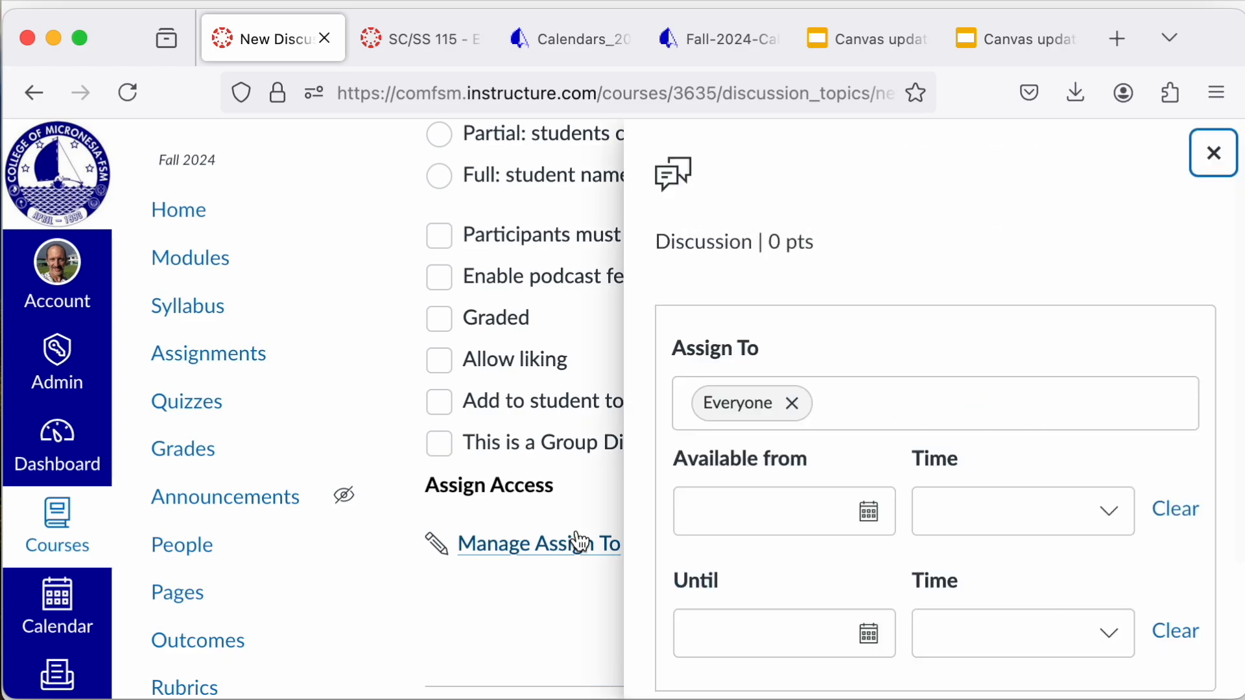
left_click(1219, 156)
scroll(969, 336, "up", 4)
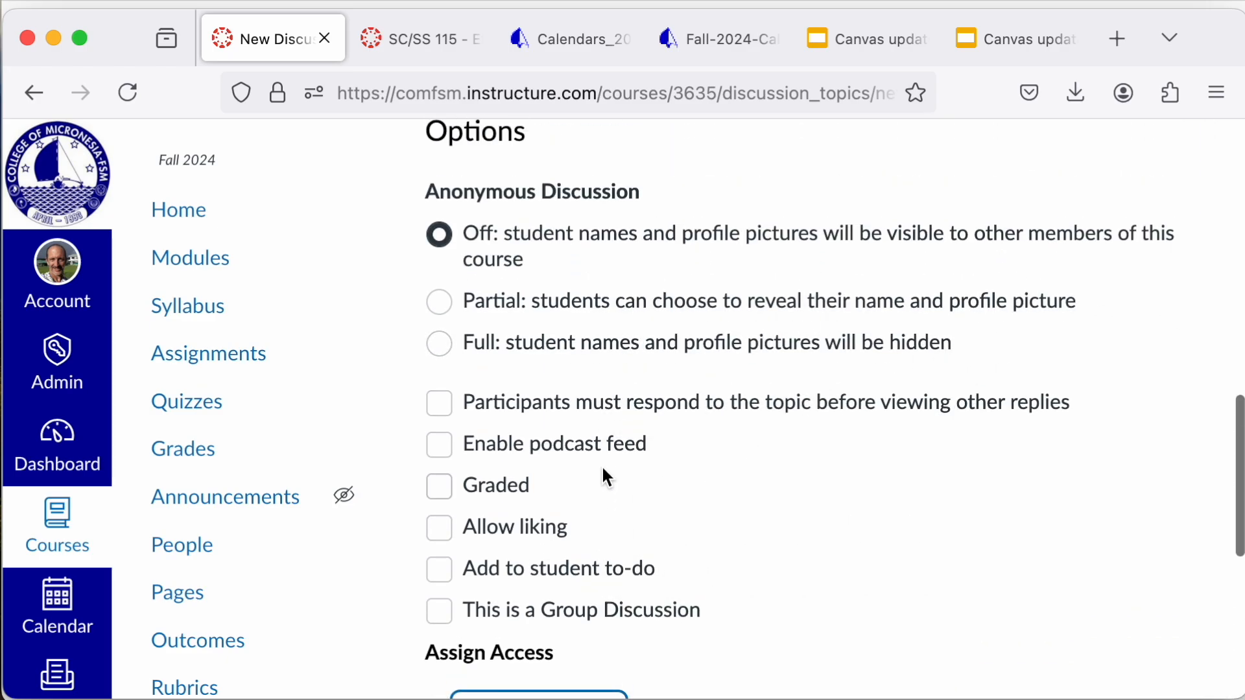
scroll(648, 517, "up", 2)
scroll(646, 507, "up", 10)
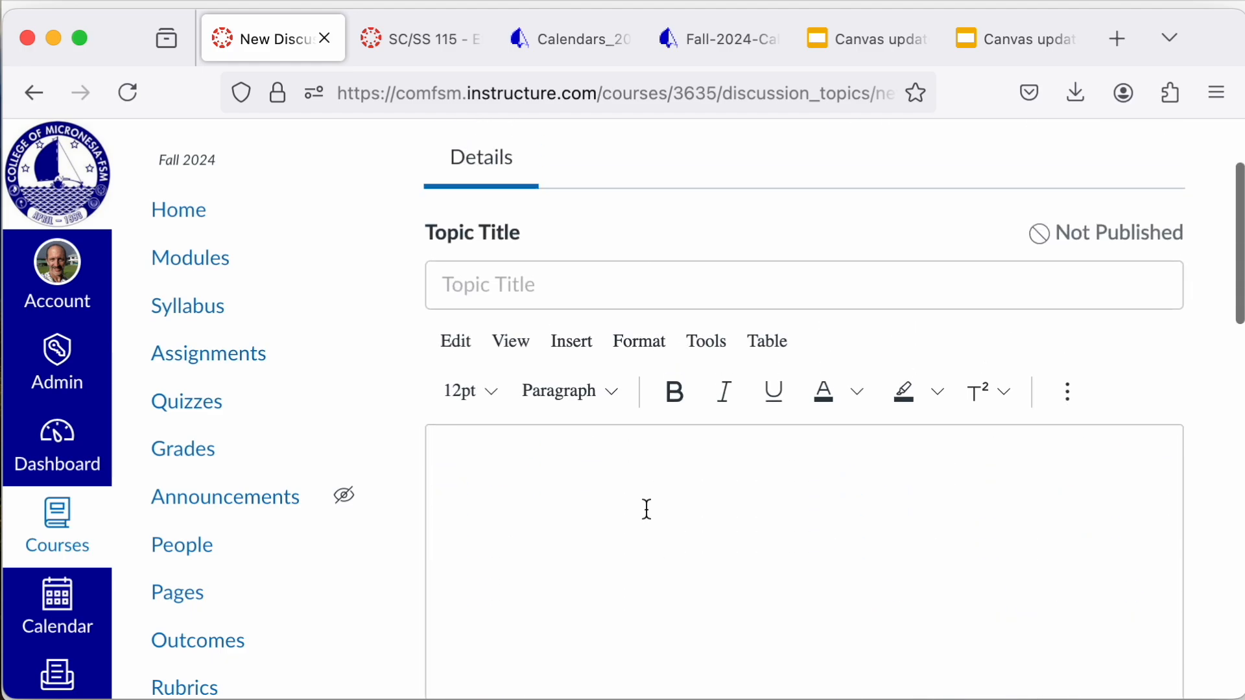
Step: Review the discussion form and the course navigation once more, and cancel the new discussion without saving
scroll(647, 509, "down", 5)
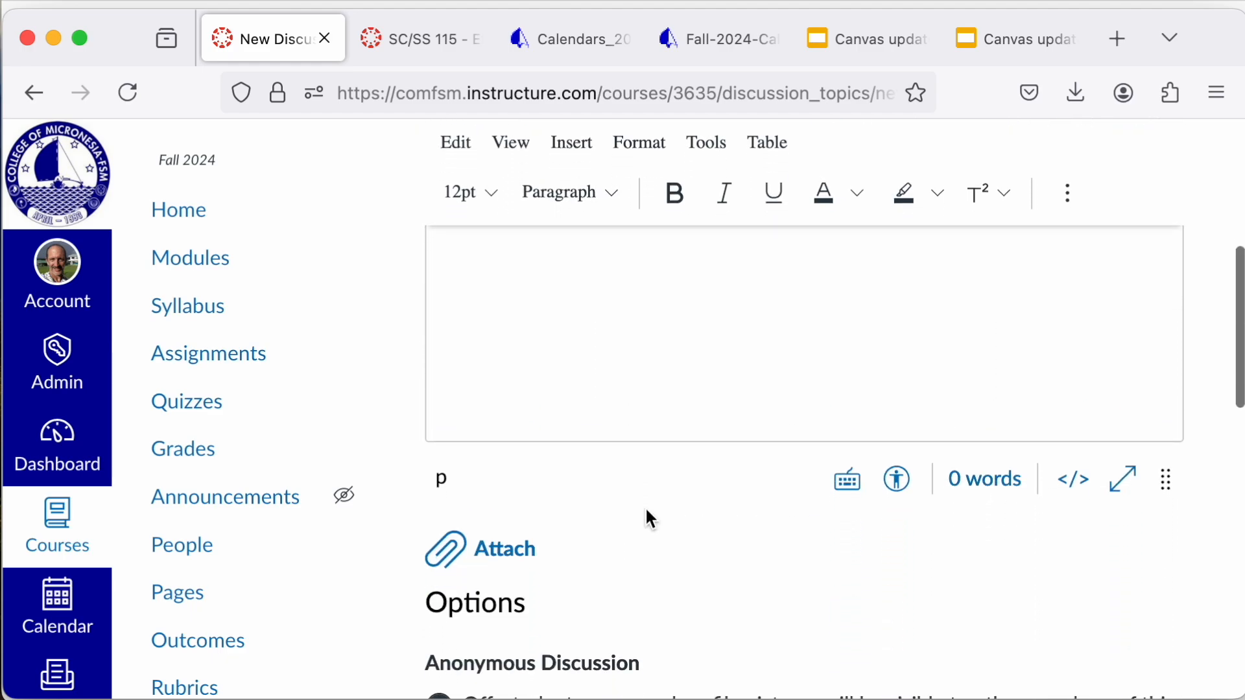
scroll(647, 512, "down", 3)
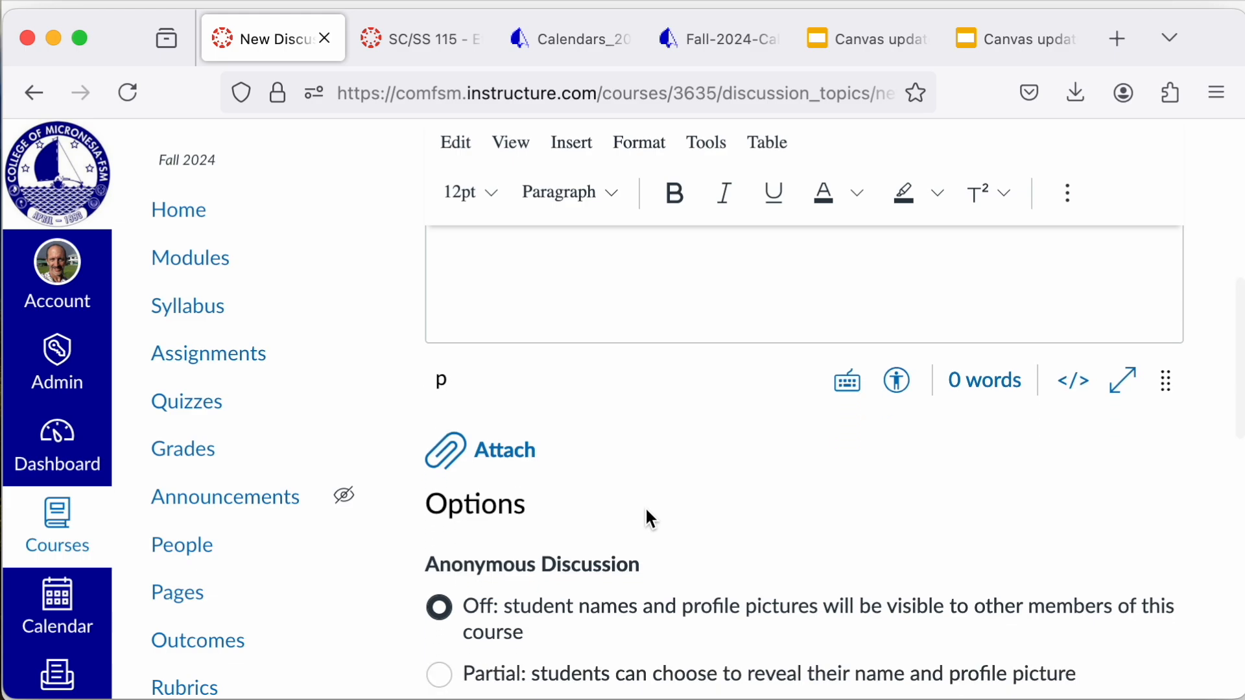
scroll(646, 510, "down", 2)
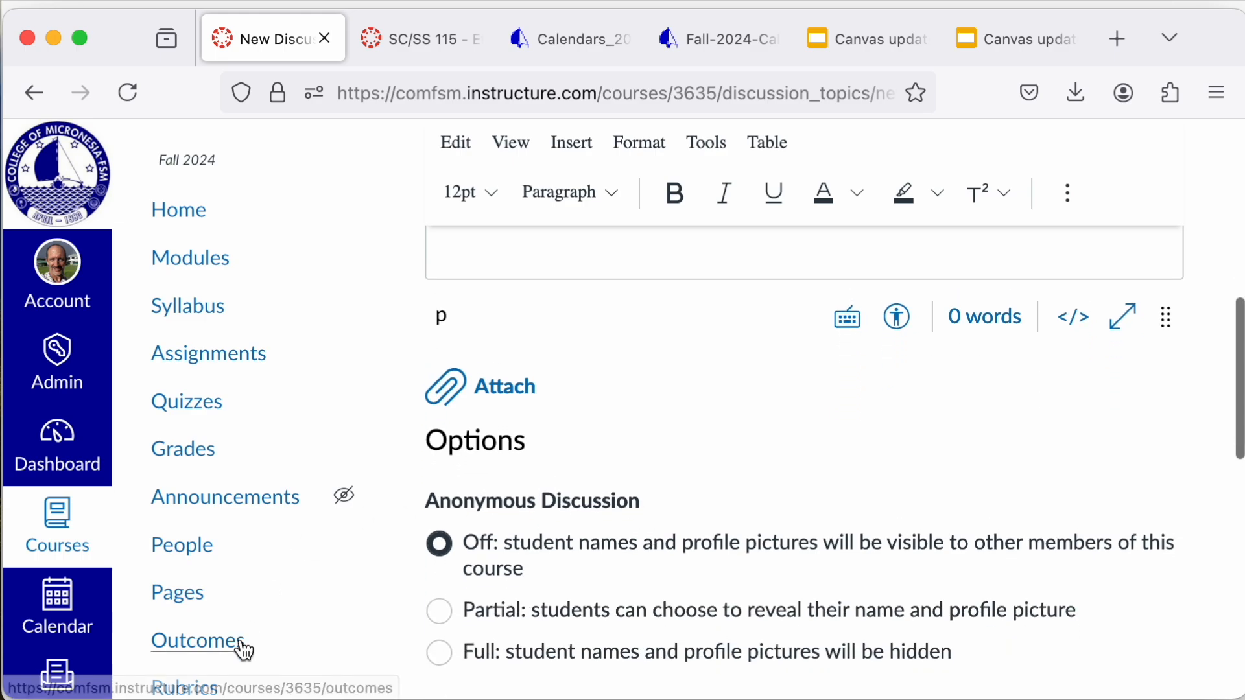
scroll(330, 575, "down", 2)
scroll(332, 575, "down", 5)
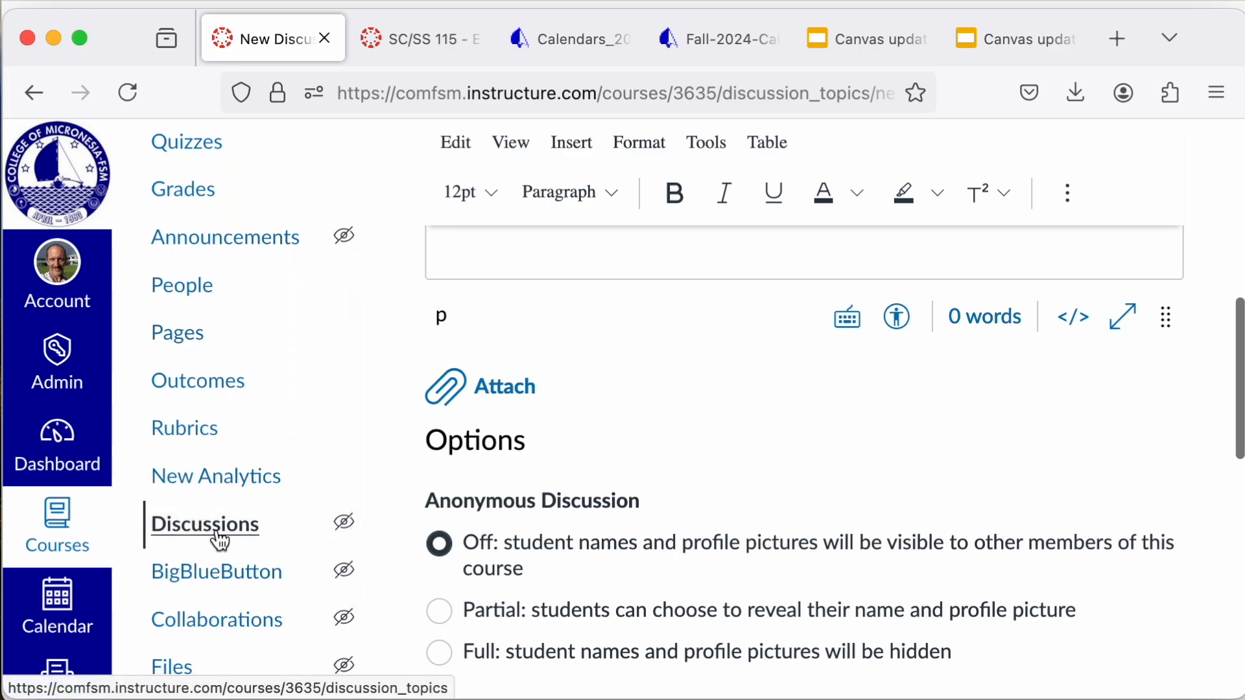
scroll(220, 538, "down", 3)
scroll(219, 537, "up", 8)
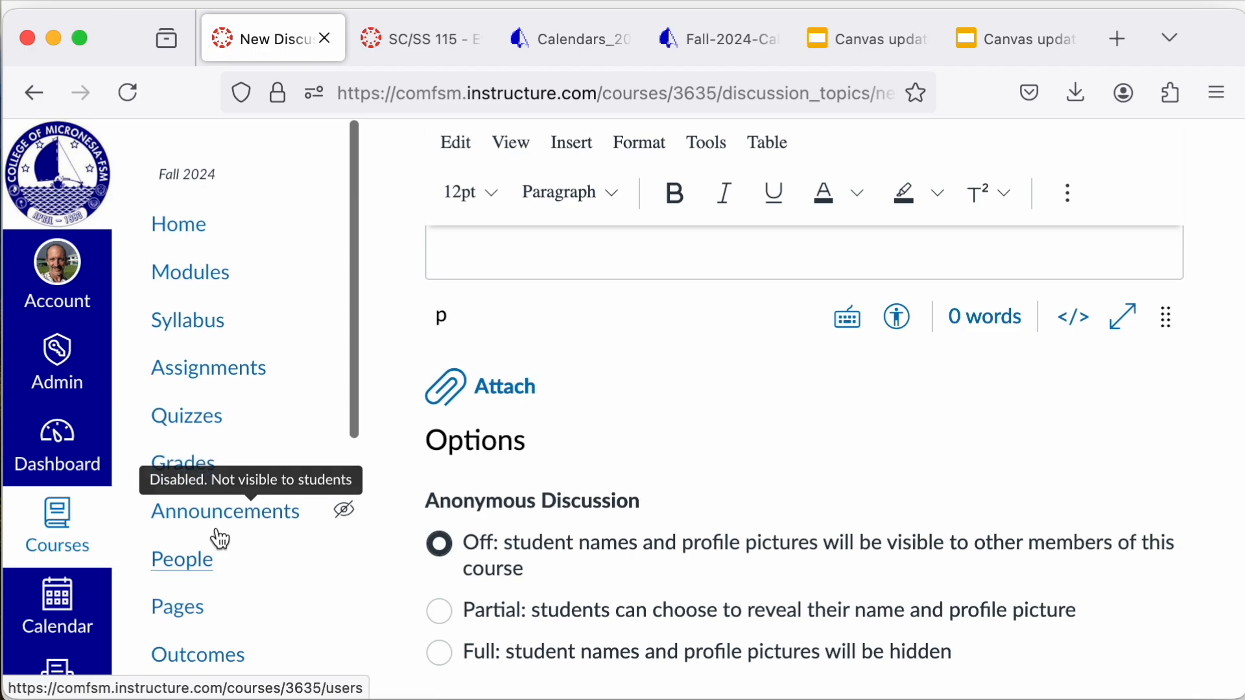
scroll(698, 397, "up", 8)
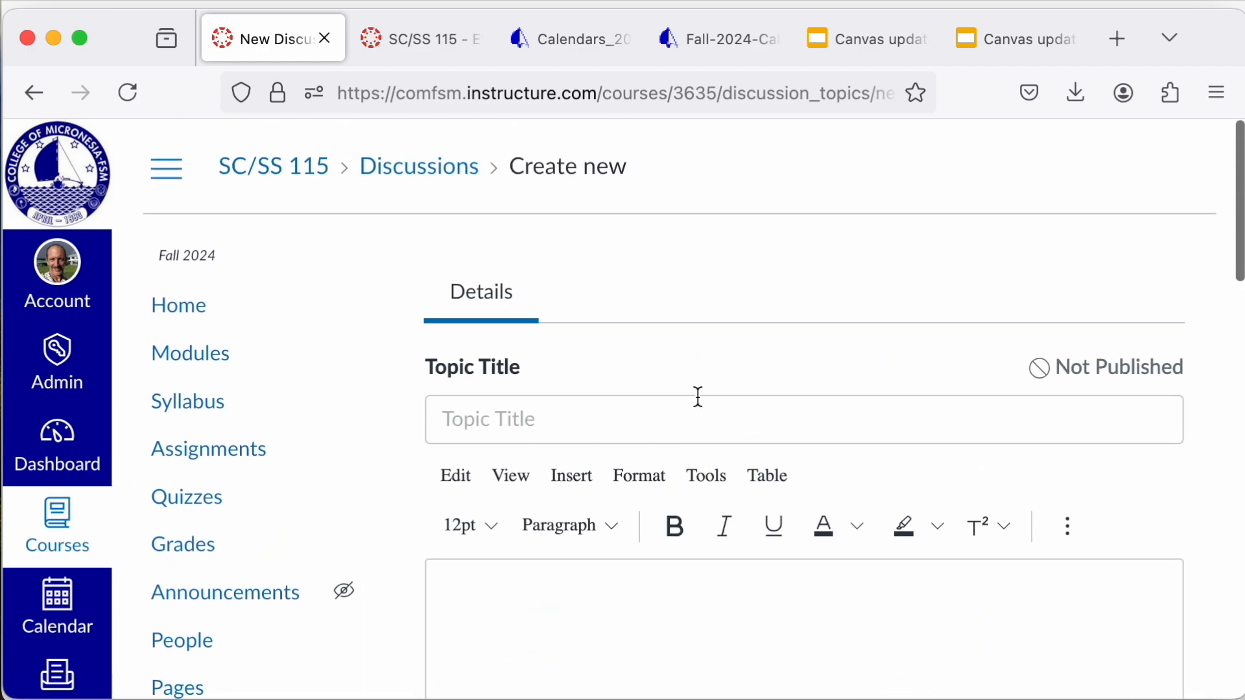
scroll(781, 408, "down", 15)
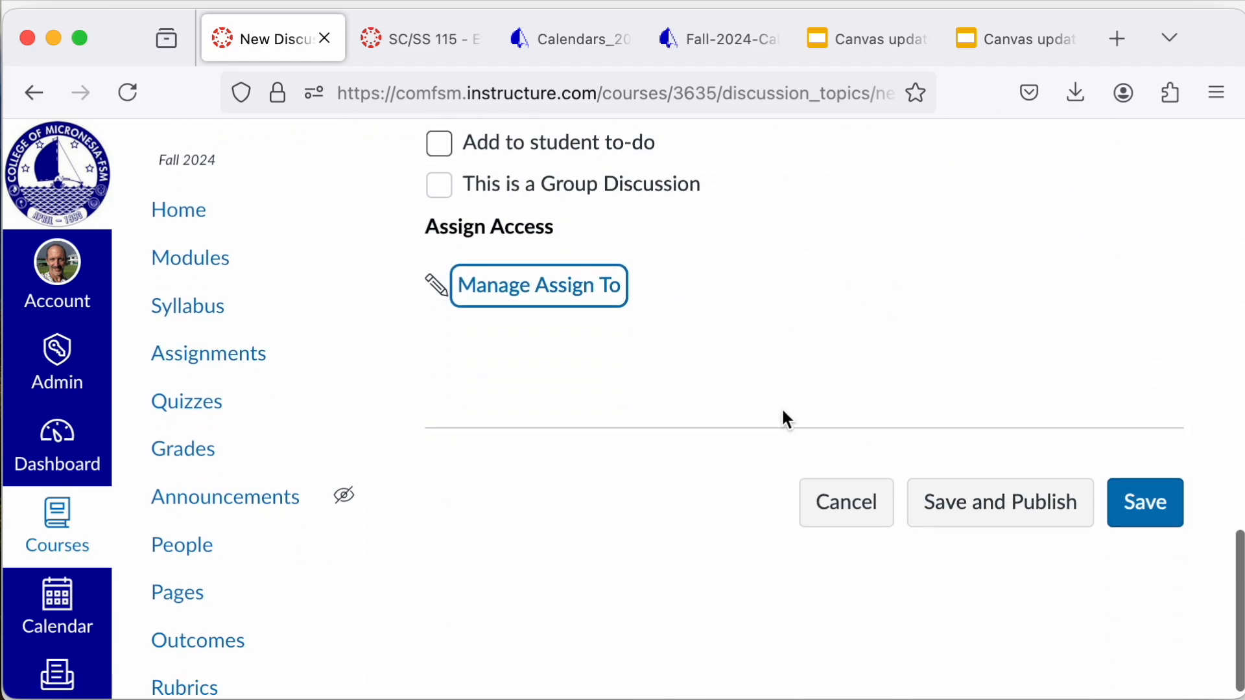
left_click(856, 493)
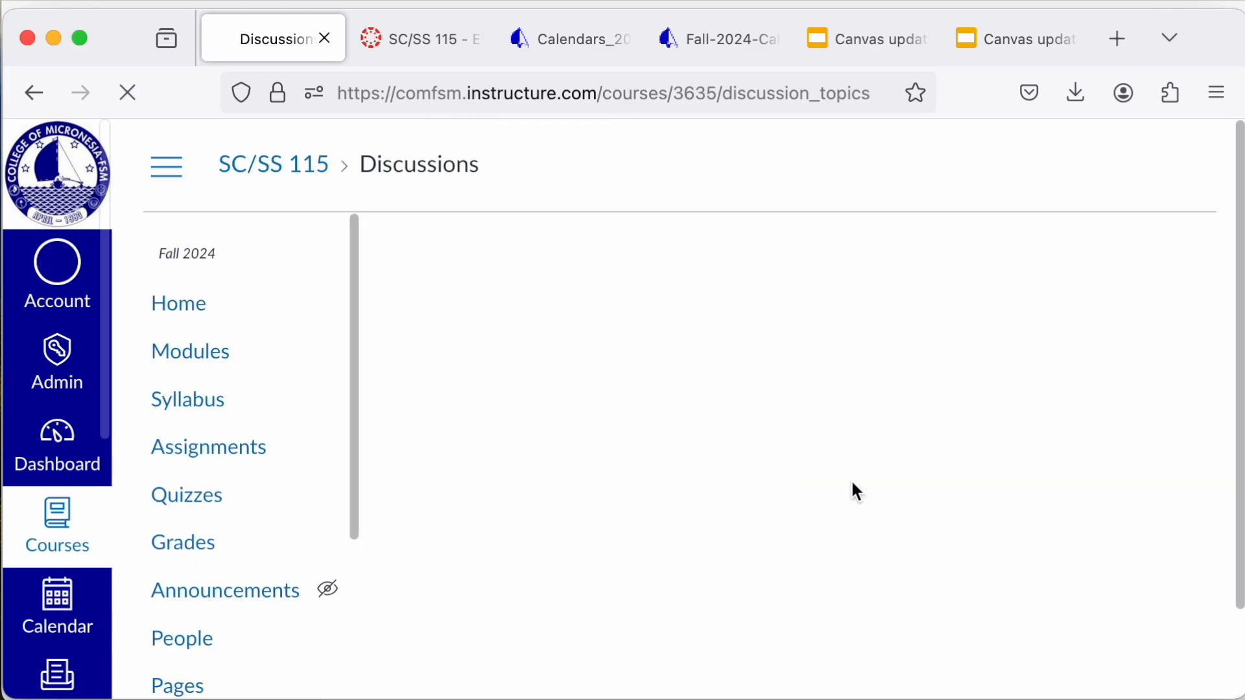
Step: Go to the course modules and look over the Chapter 01 Introduction items down to Chapter 02 Seedless Vascular Plants
left_click(206, 365)
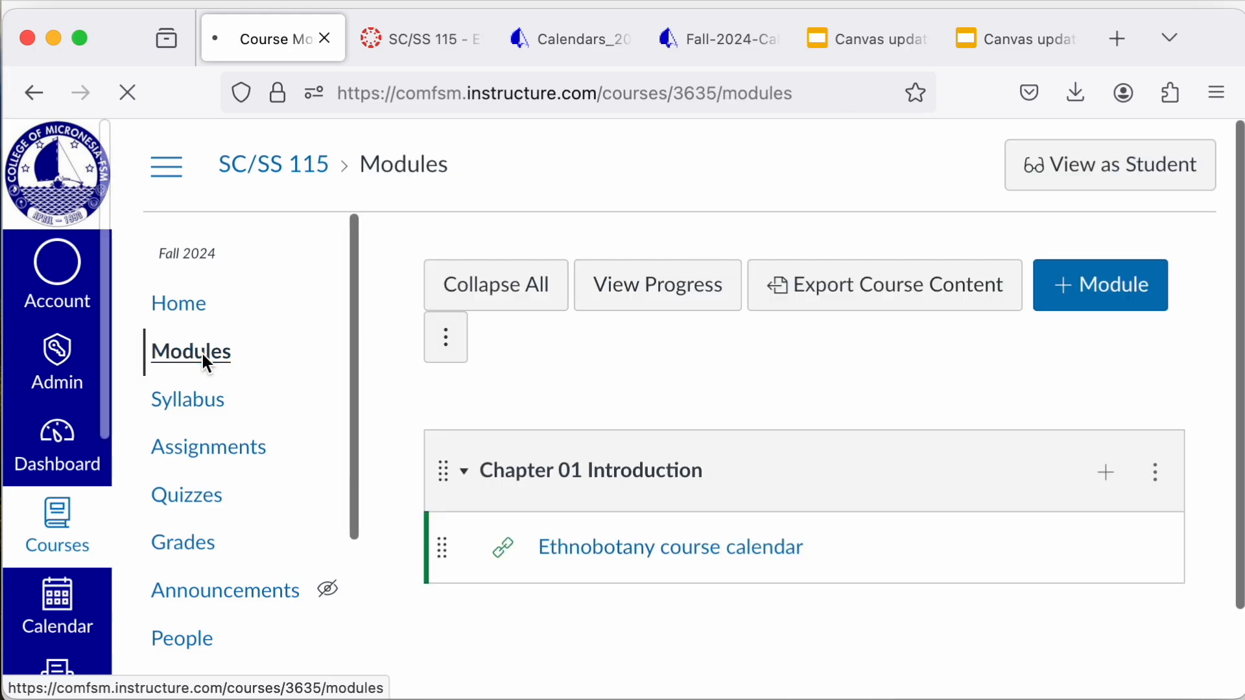
scroll(519, 559, "down", 1)
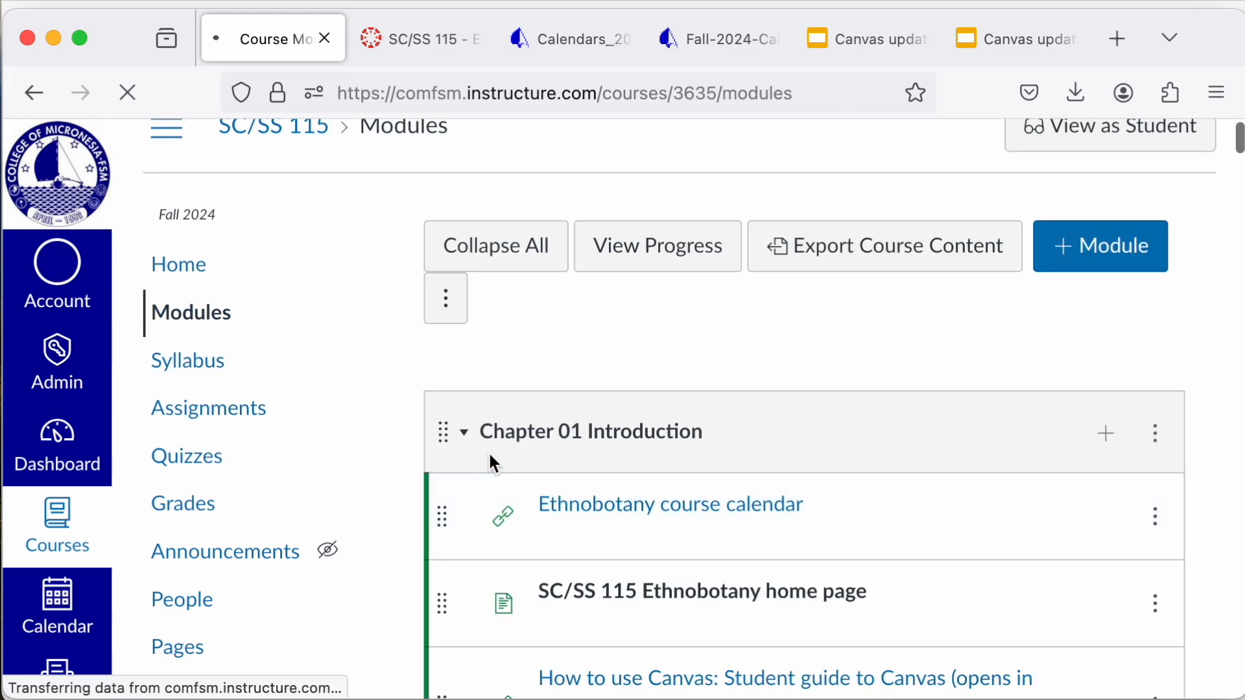
scroll(493, 597, "down", 6)
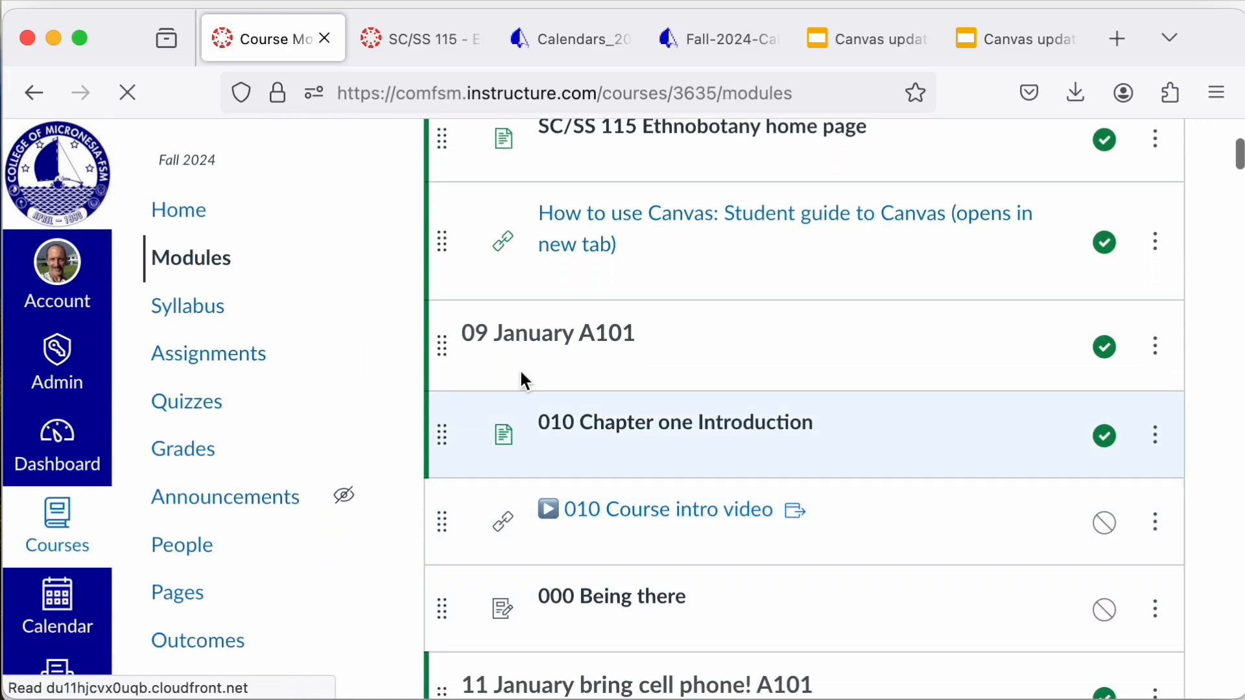
scroll(504, 658, "down", 5)
scroll(503, 657, "down", 3)
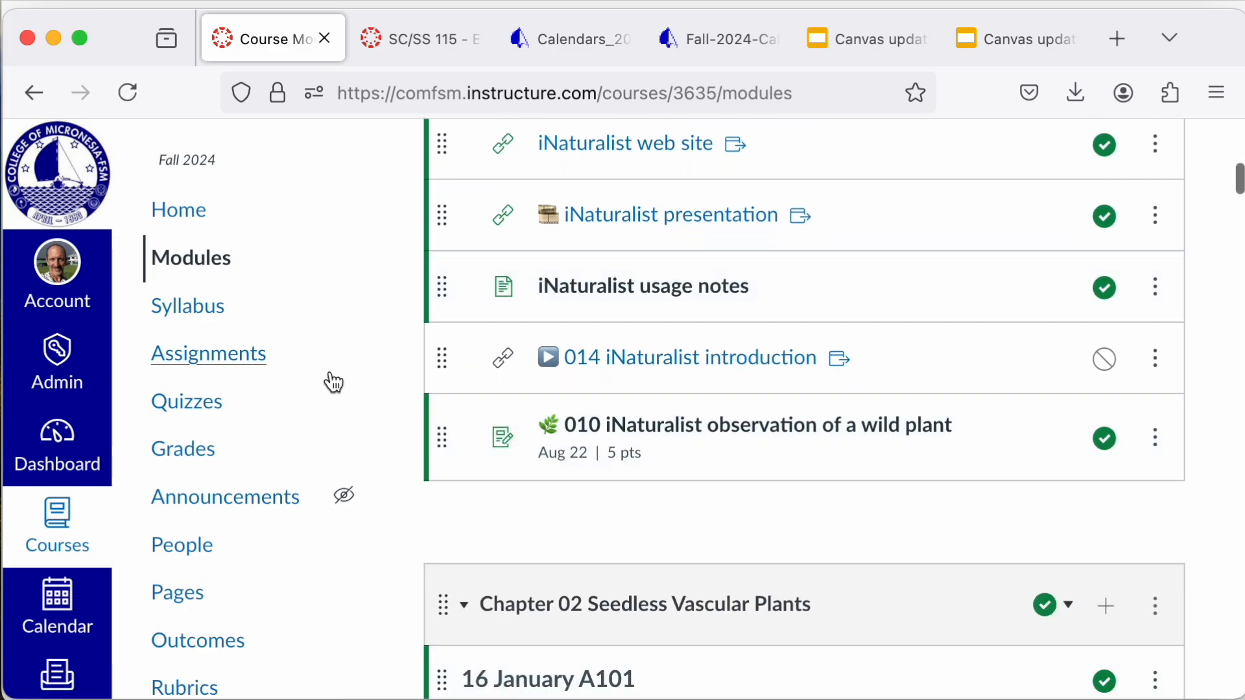
Step: Open the bulk editor for assignment dates and examine the due dates from 000 Being there to 024 Seedless vascular plant walk
left_click(244, 365)
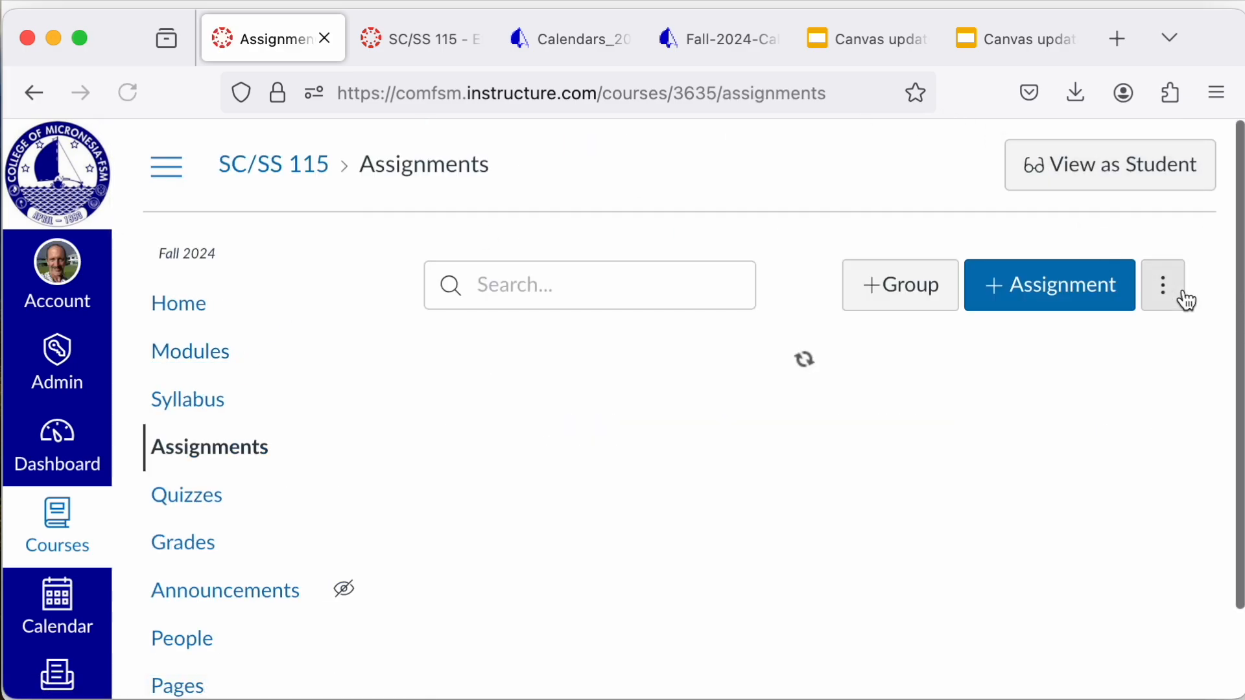
left_click(1181, 301)
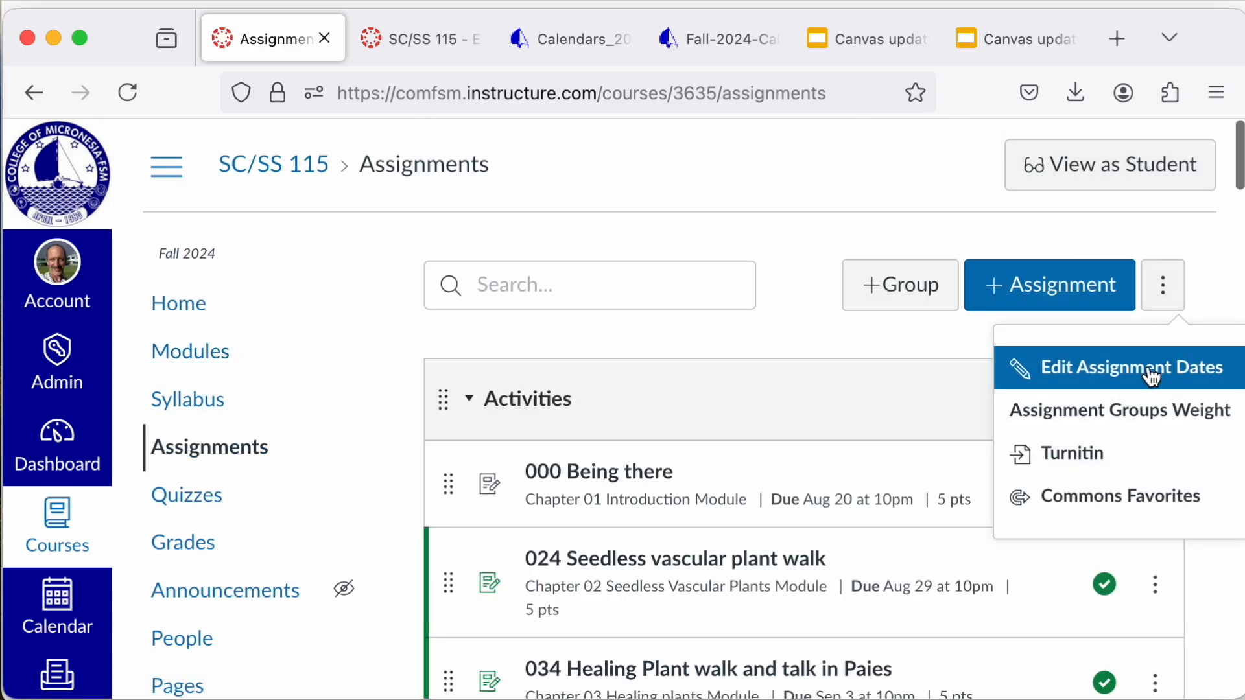
left_click(1103, 379)
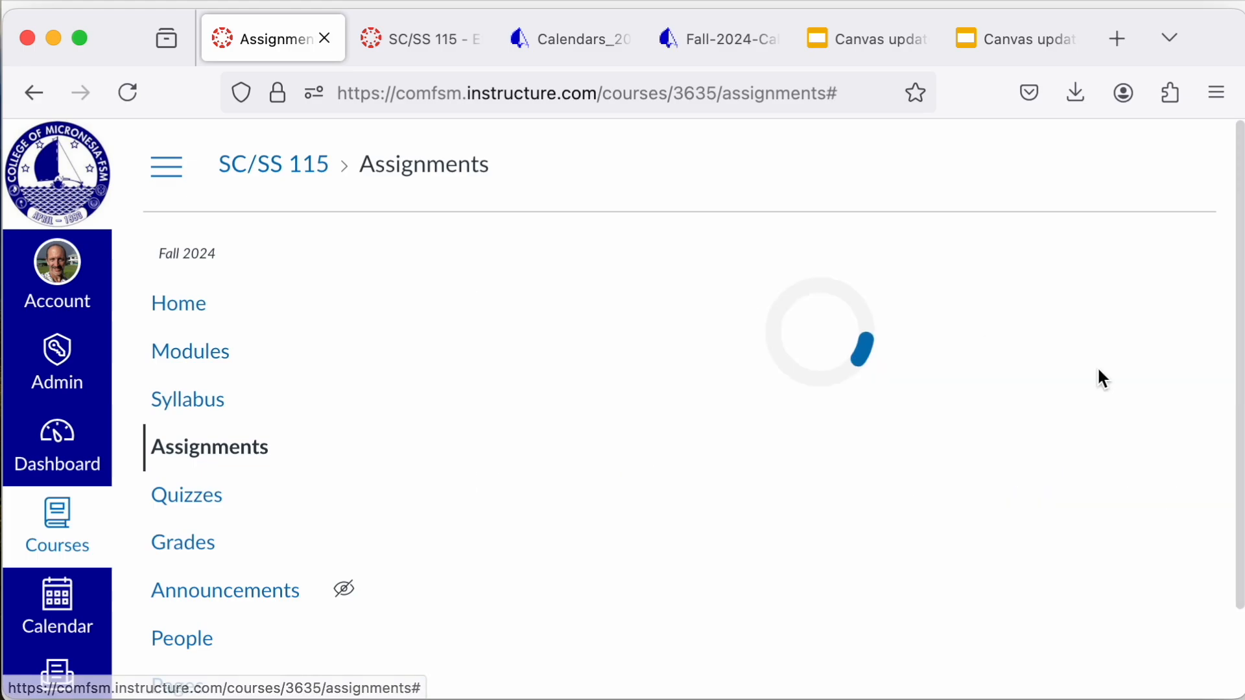
scroll(574, 472, "down", 5)
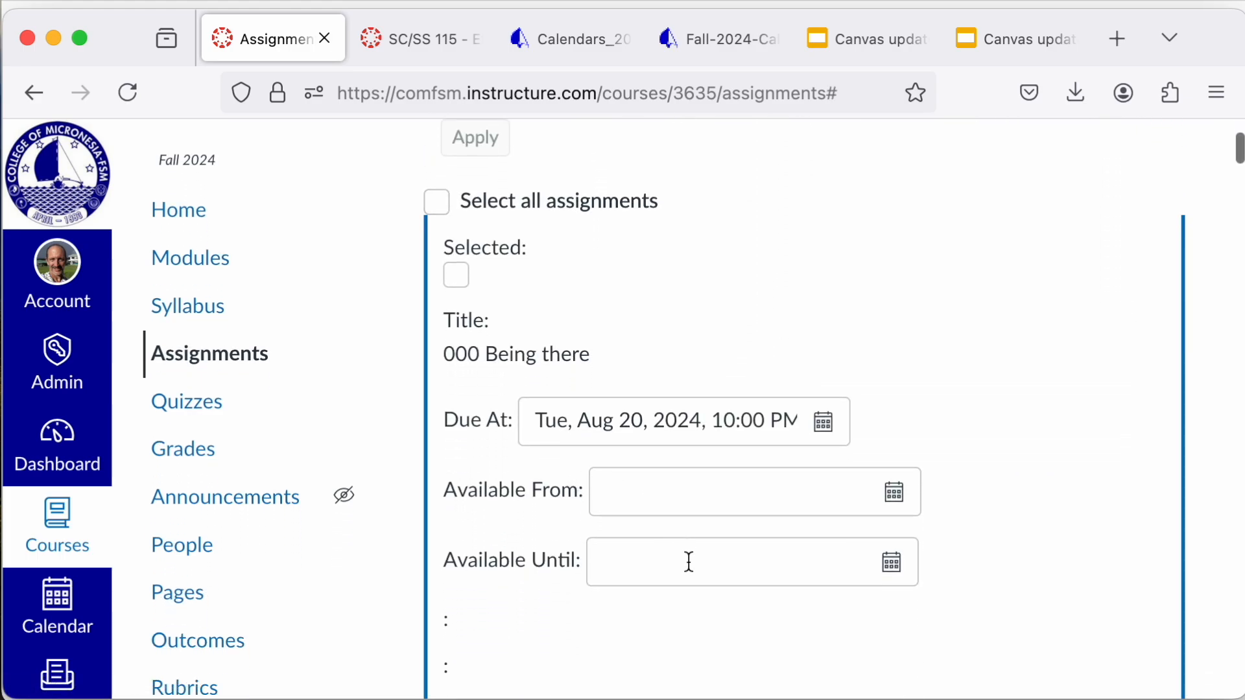
scroll(593, 616, "down", 9)
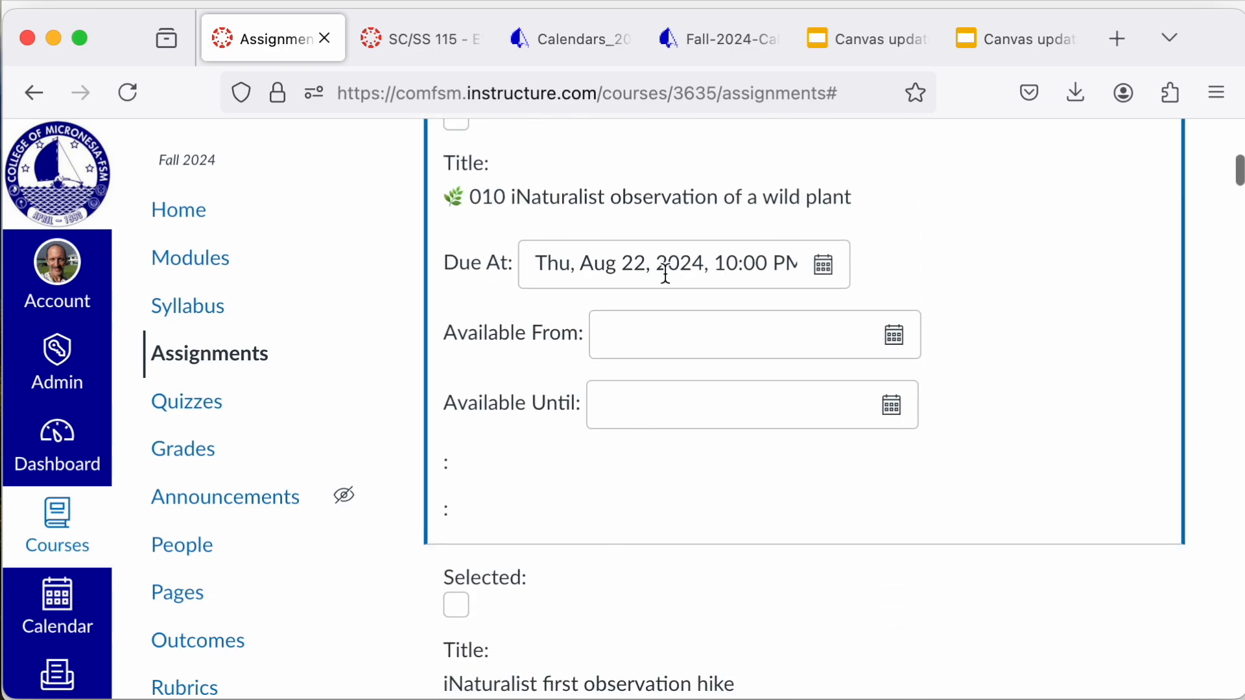
scroll(651, 570, "up", 9)
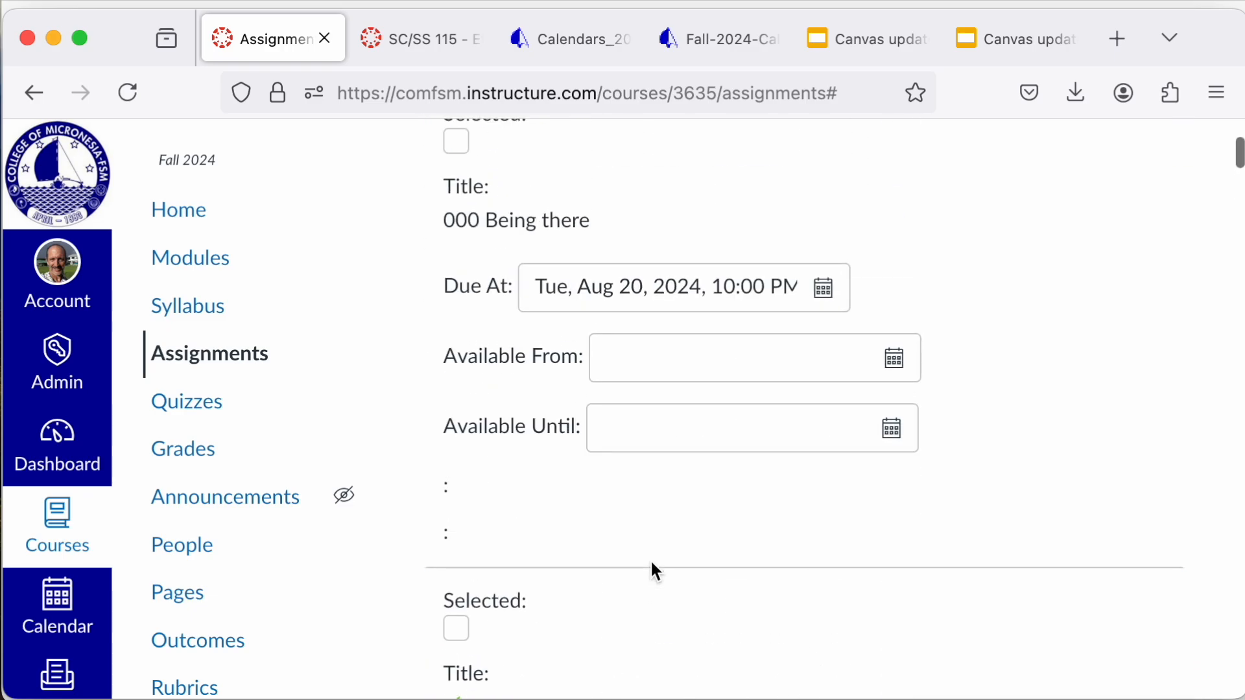
scroll(624, 298, "up", 3)
scroll(624, 295, "down", 7)
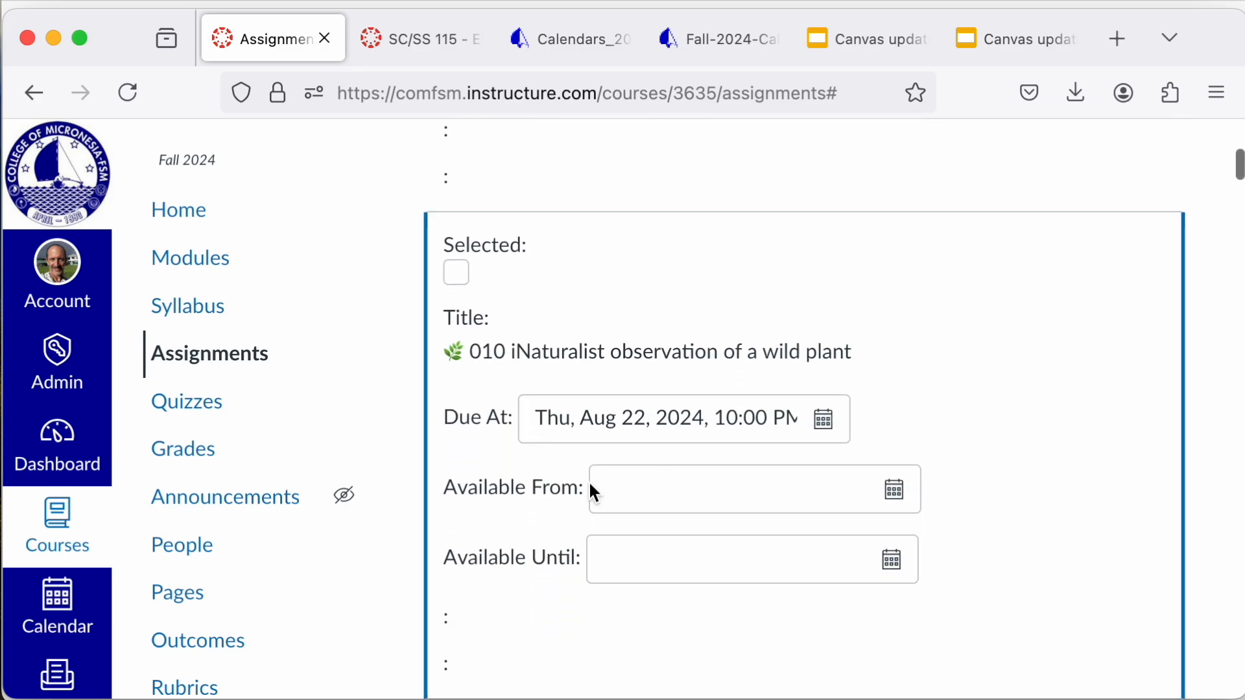
scroll(560, 449, "down", 3)
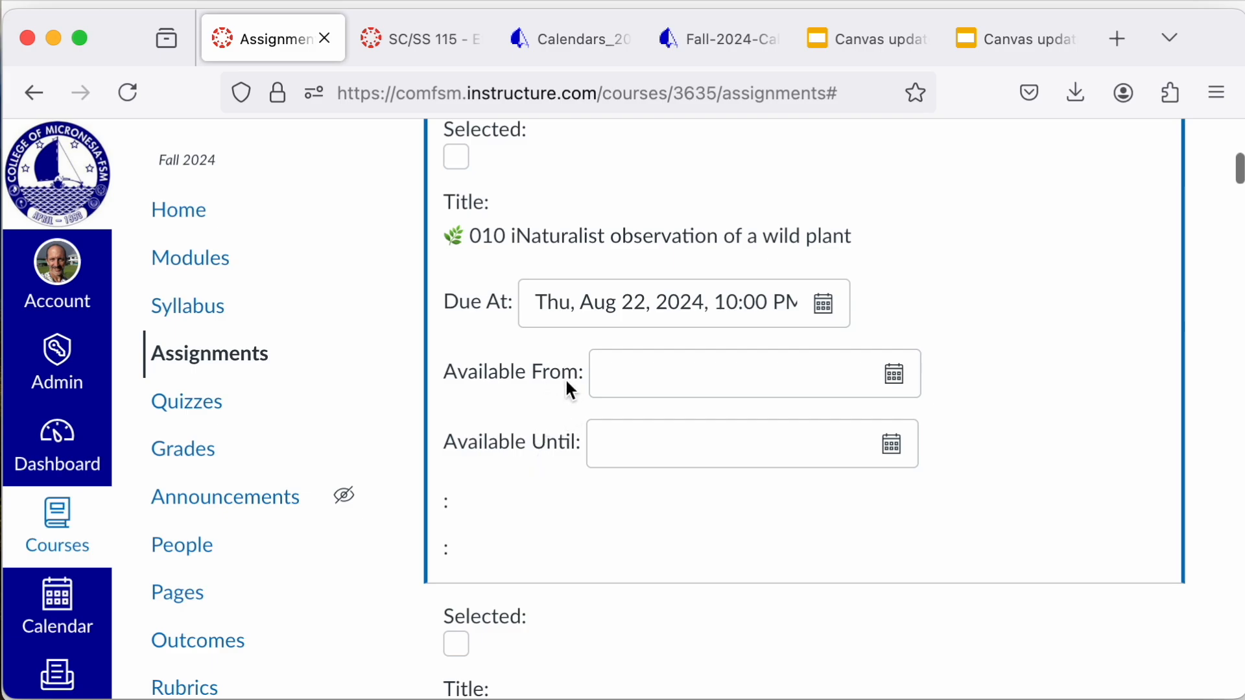
scroll(609, 323, "down", 10)
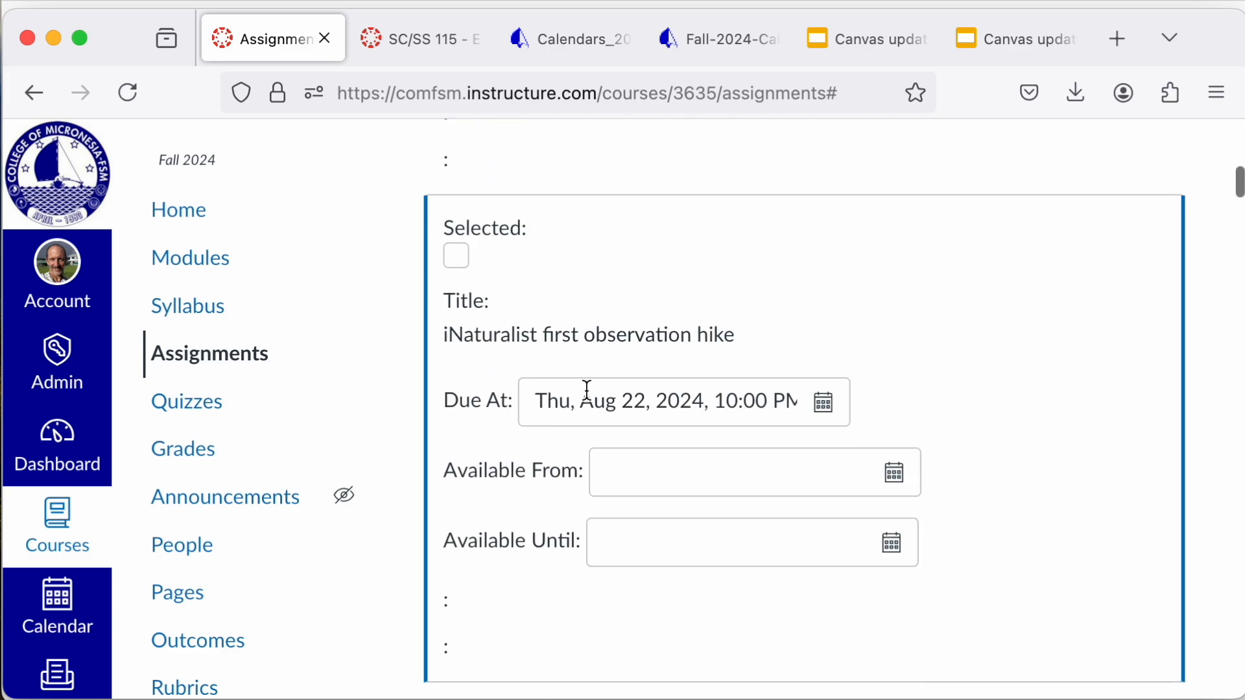
scroll(584, 391, "down", 6)
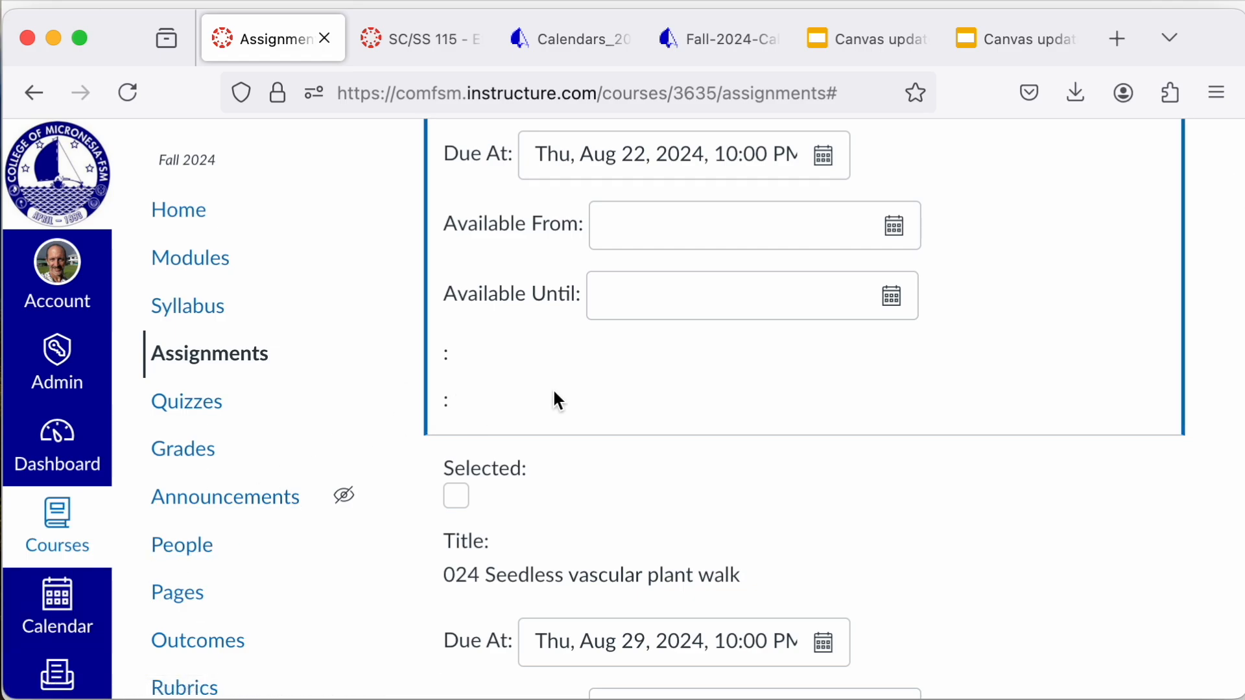
Step: Go to the course quizzes and check the availability and due dates of the assignment quizzes
left_click(243, 401)
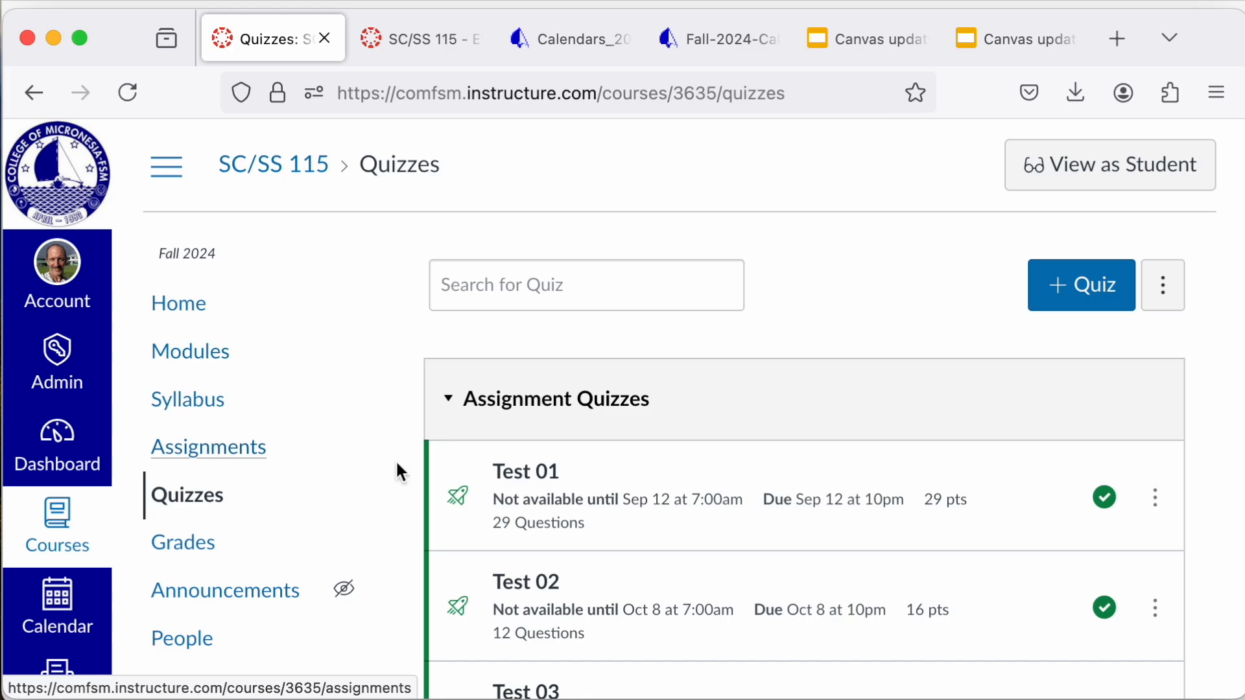
scroll(464, 528, "down", 4)
scroll(465, 537, "up", 4)
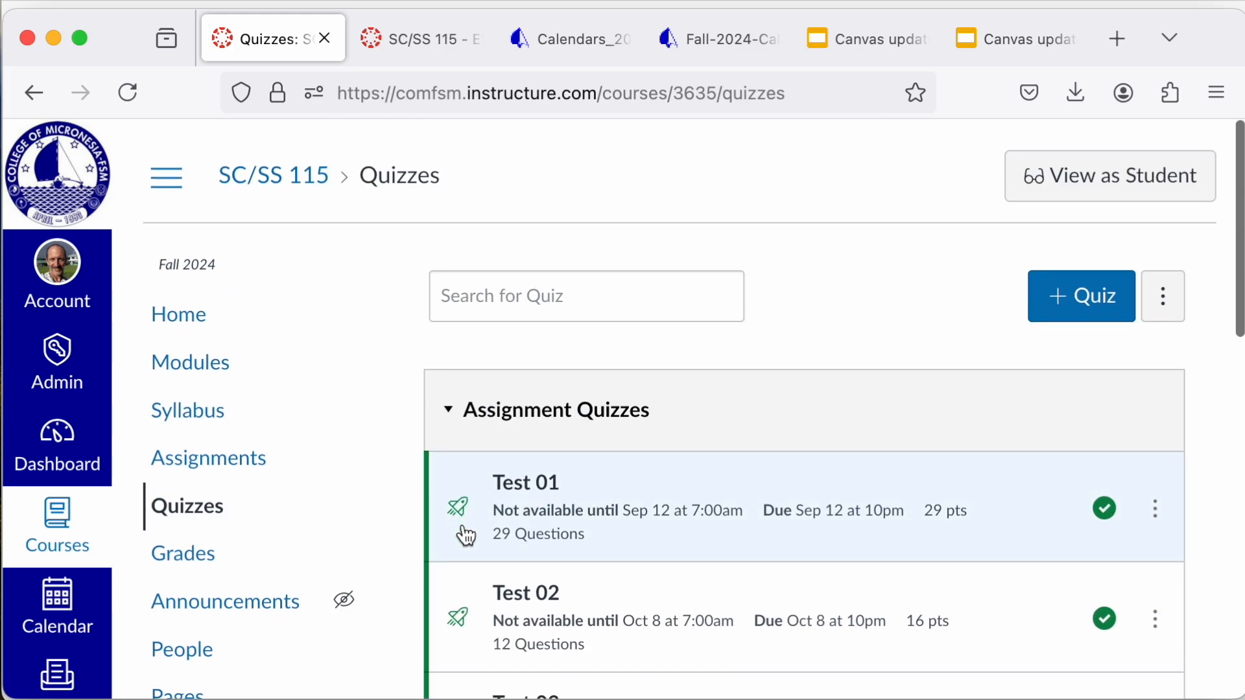
Step: Return to the course assignments list and look through the course navigation down to Settings
left_click(240, 446)
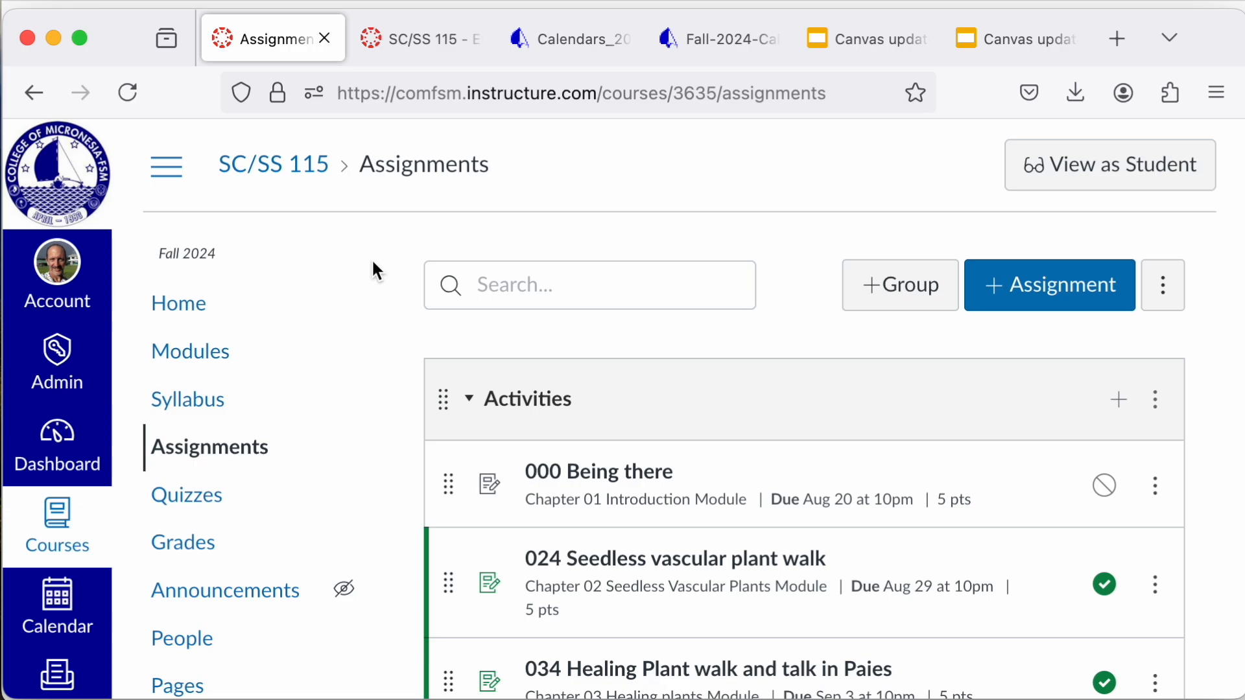
scroll(356, 421, "down", 3)
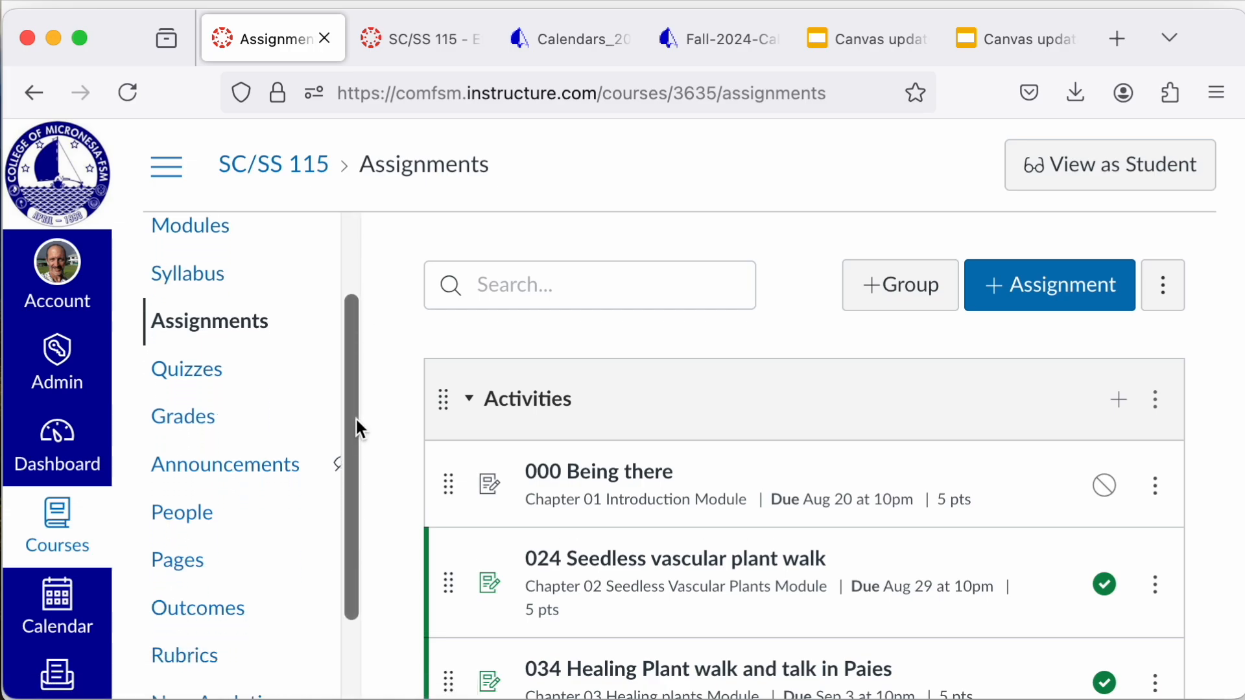
scroll(356, 419, "down", 5)
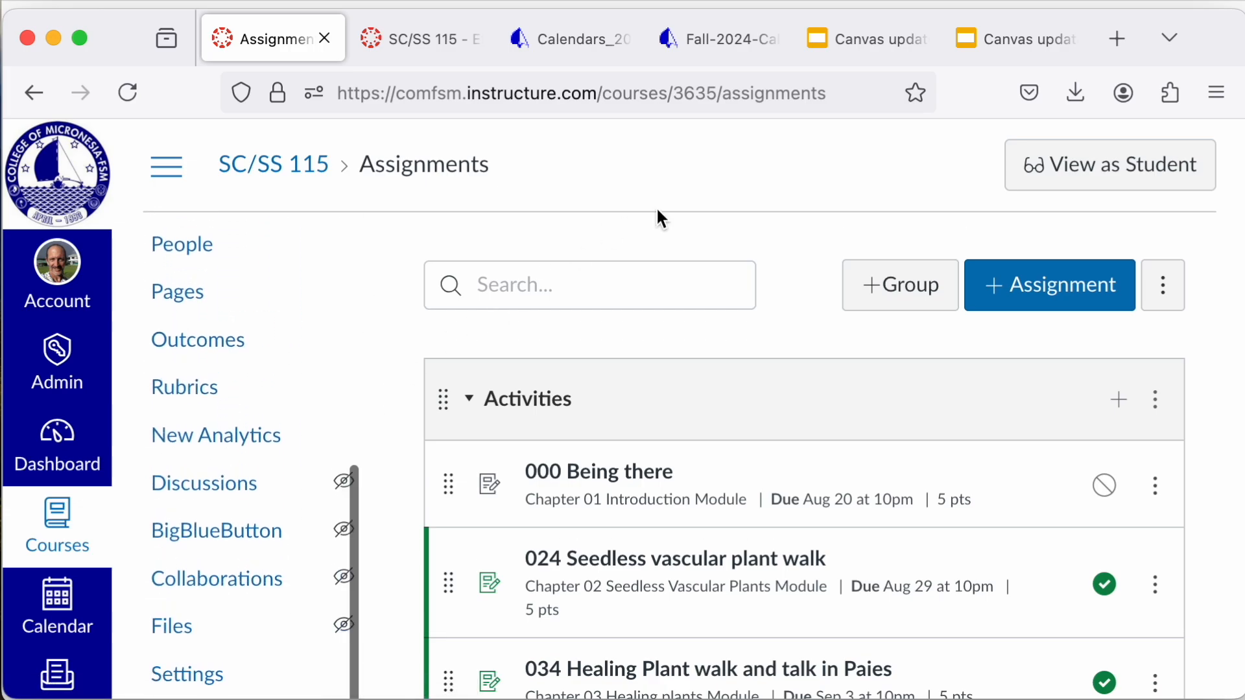